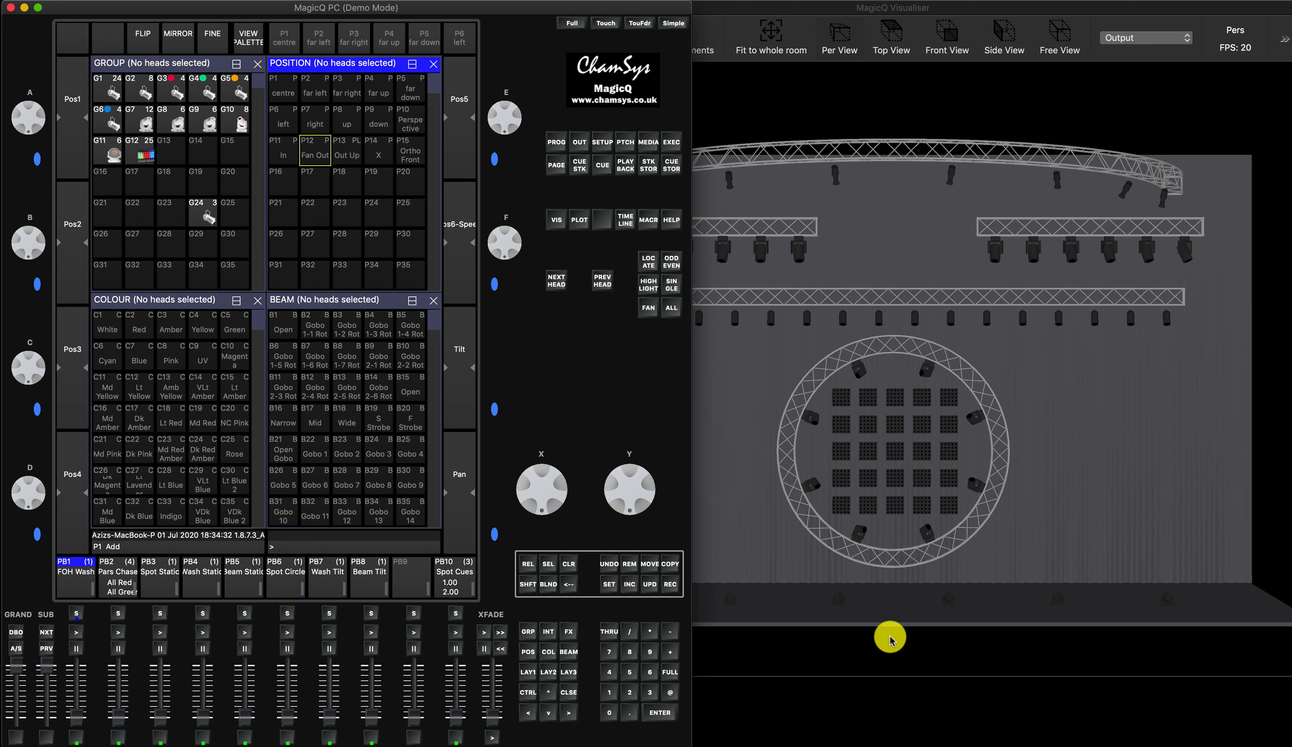
Switch to the web browser and search Google for "chamsys magicvis manual"
click(793, 655)
drag(793, 652, 498, 41)
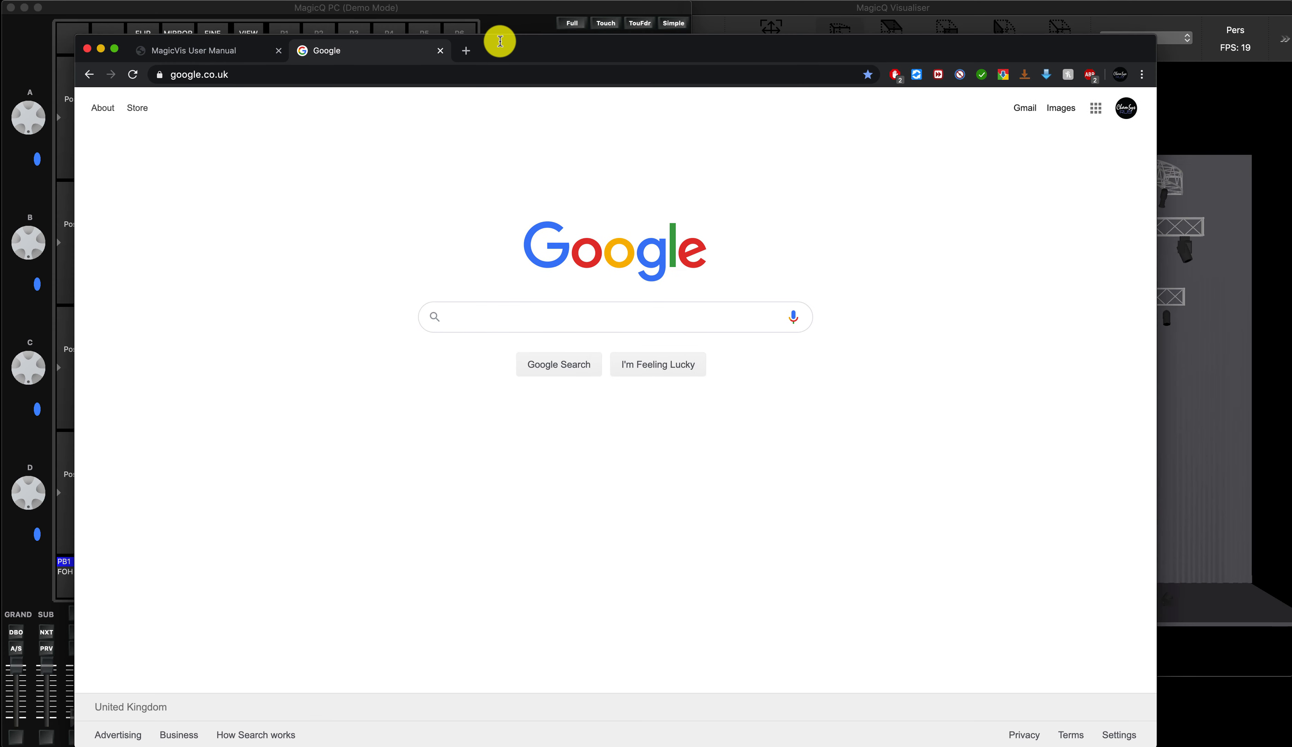
click(481, 315)
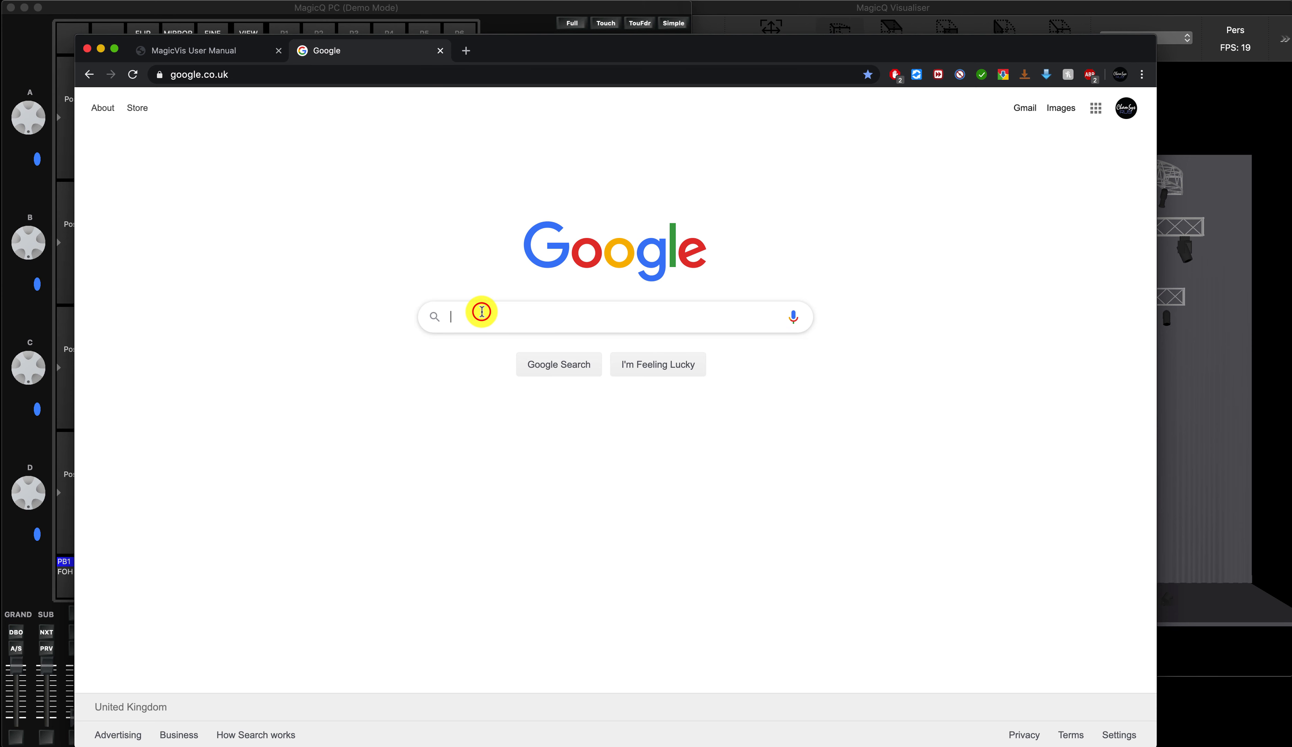
text(magicvis m)
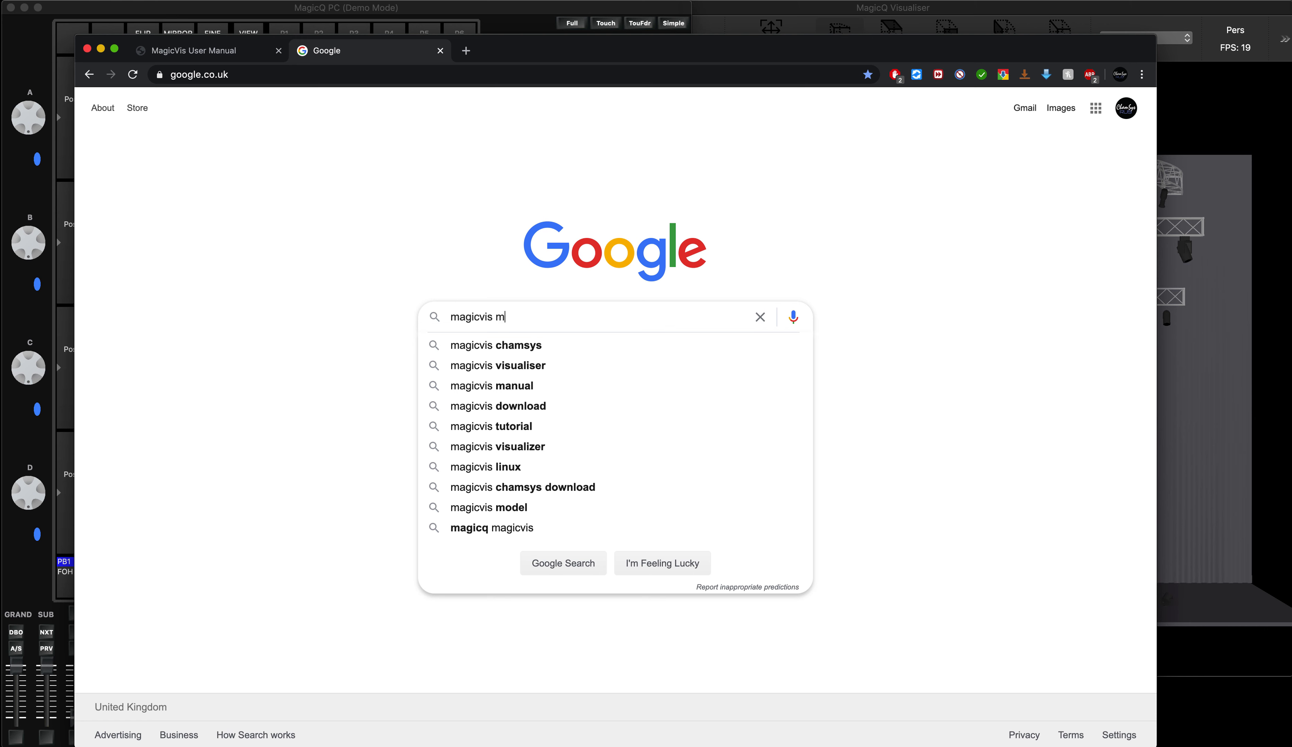
text(anual)
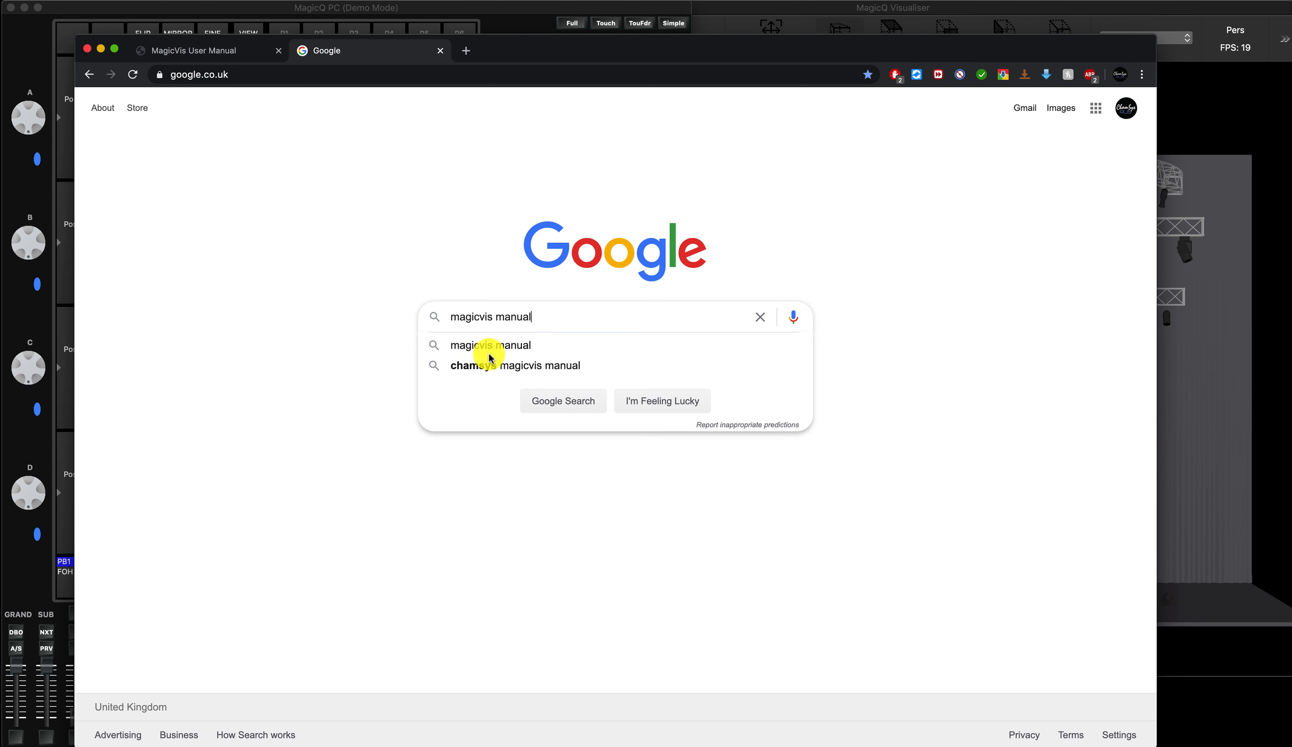
click(491, 367)
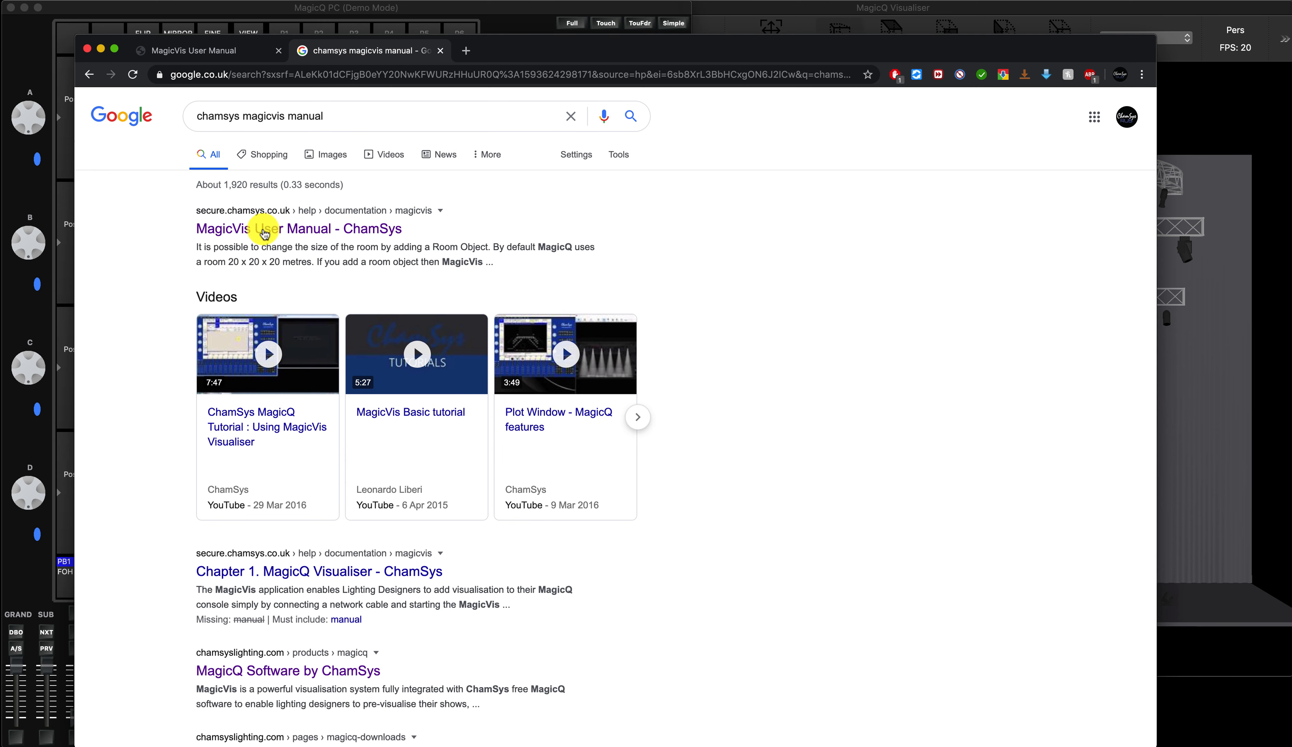
Close the search results and read the Visualiser Settings and Plot Window sections of the online MagicVis User Manual
click(441, 50)
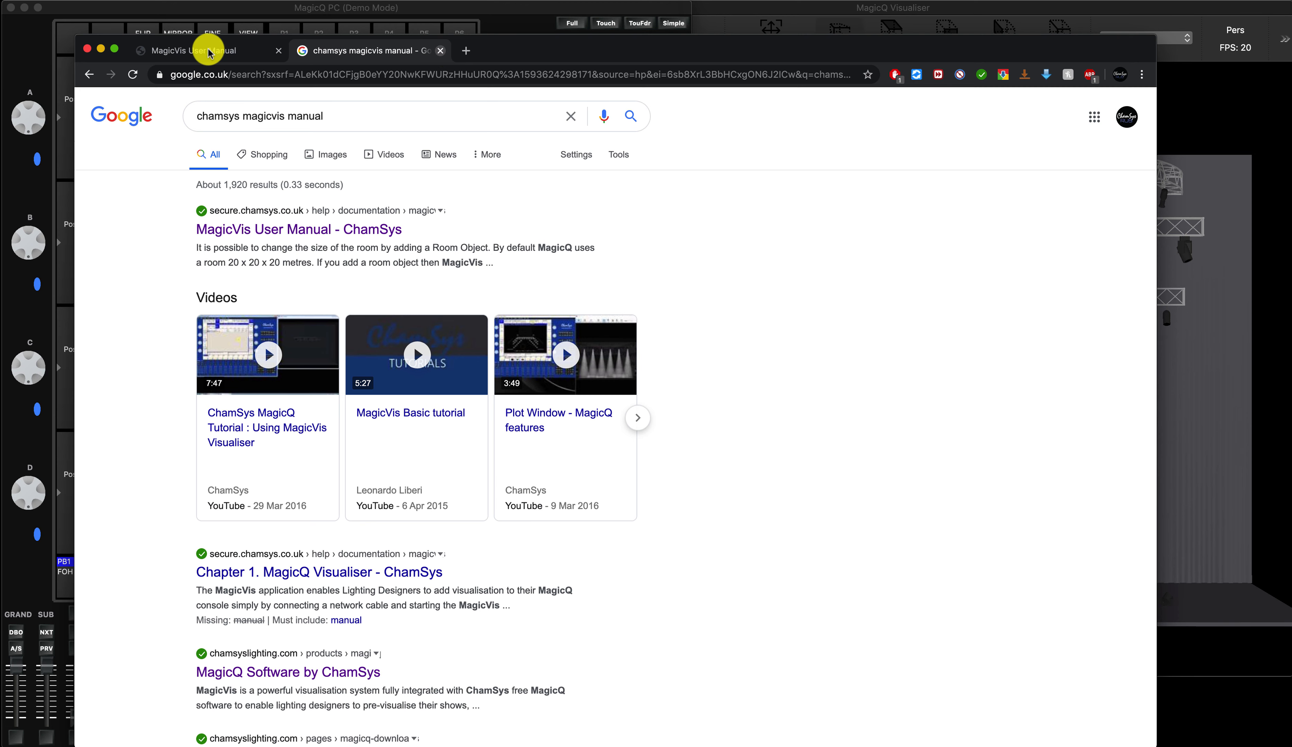
key(super+w)
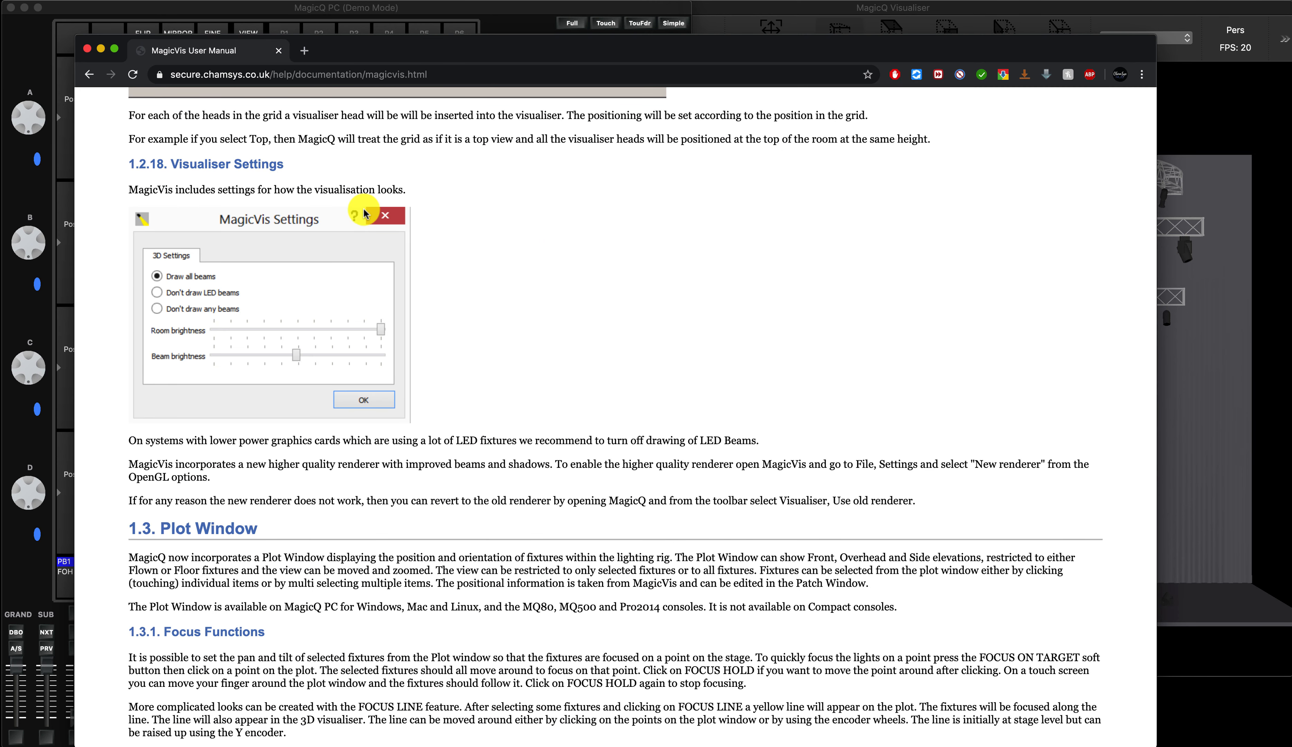
scroll(520, 255, down, 3)
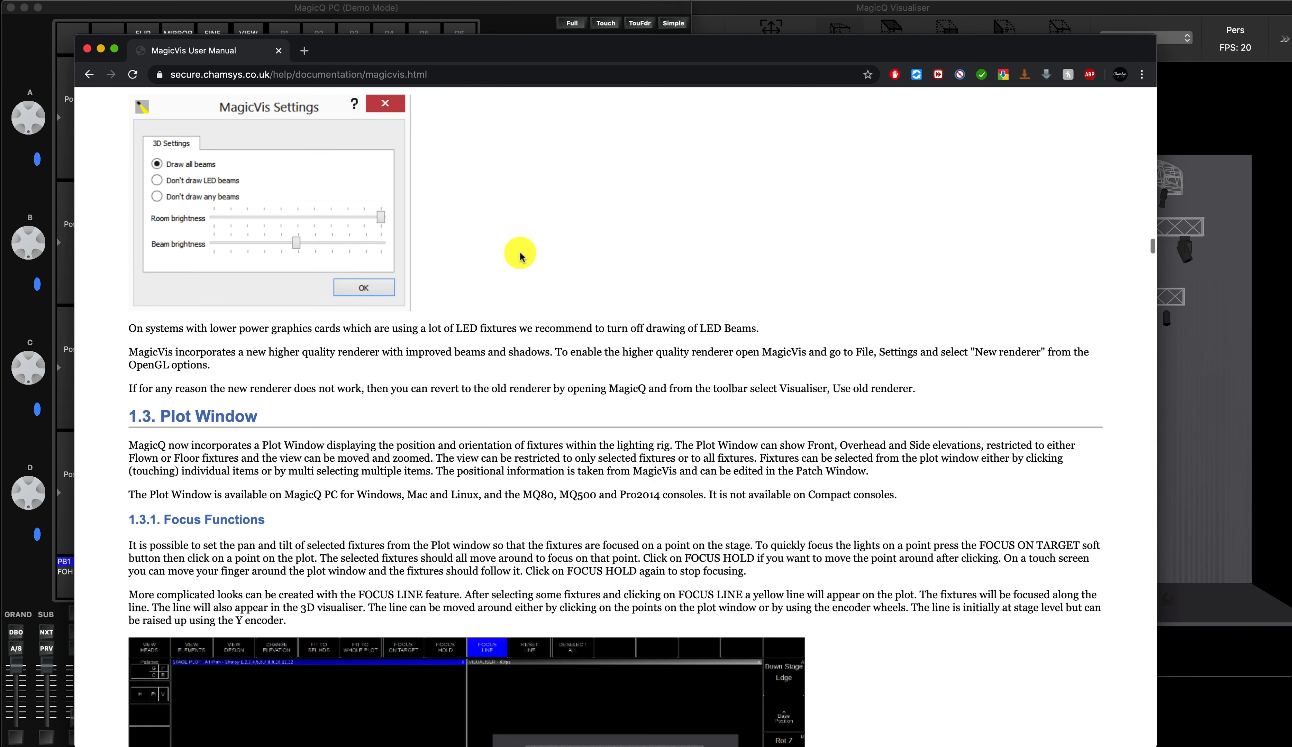
Minimise the browser, view the title page of magicvis.pdf, and minimise the PDF as well
click(99, 48)
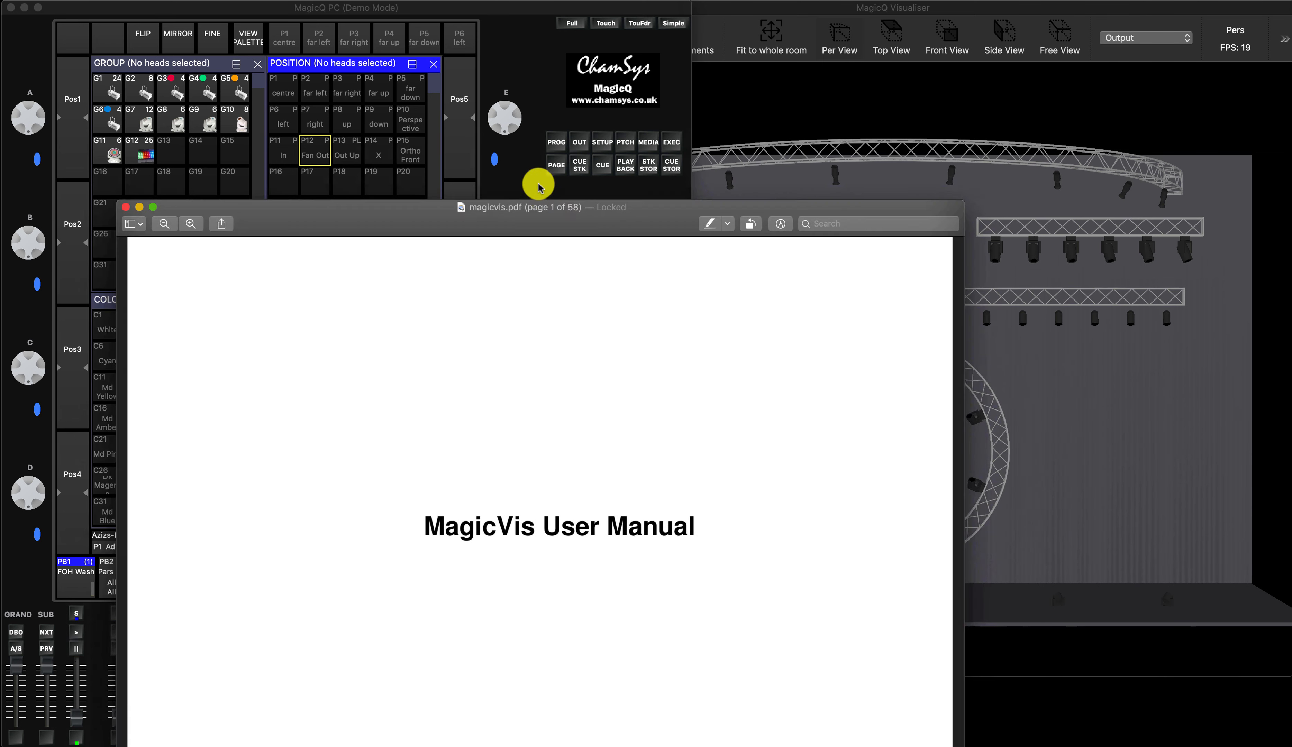
drag(546, 97, 566, 29)
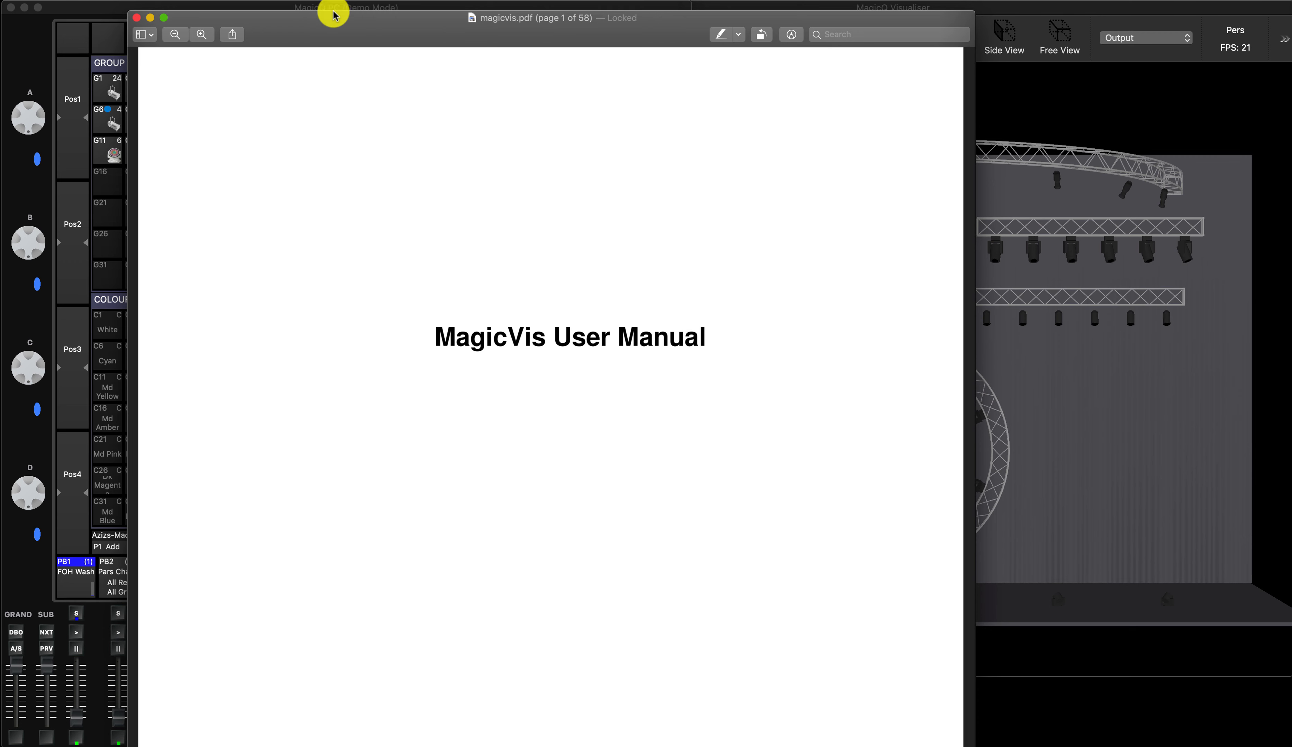
click(150, 18)
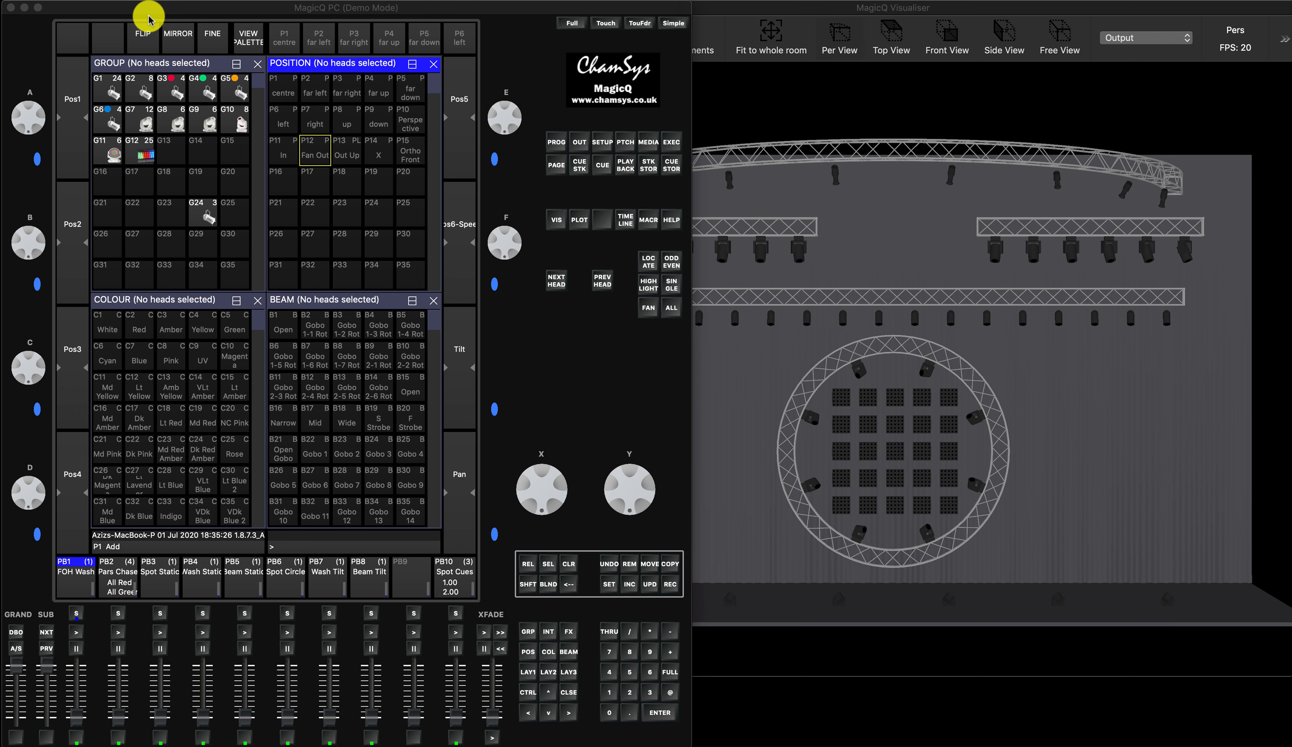
Bring the MagicQ Visualiser forward and use Move Camera to tilt the view so more of the stage floor shows
click(793, 5)
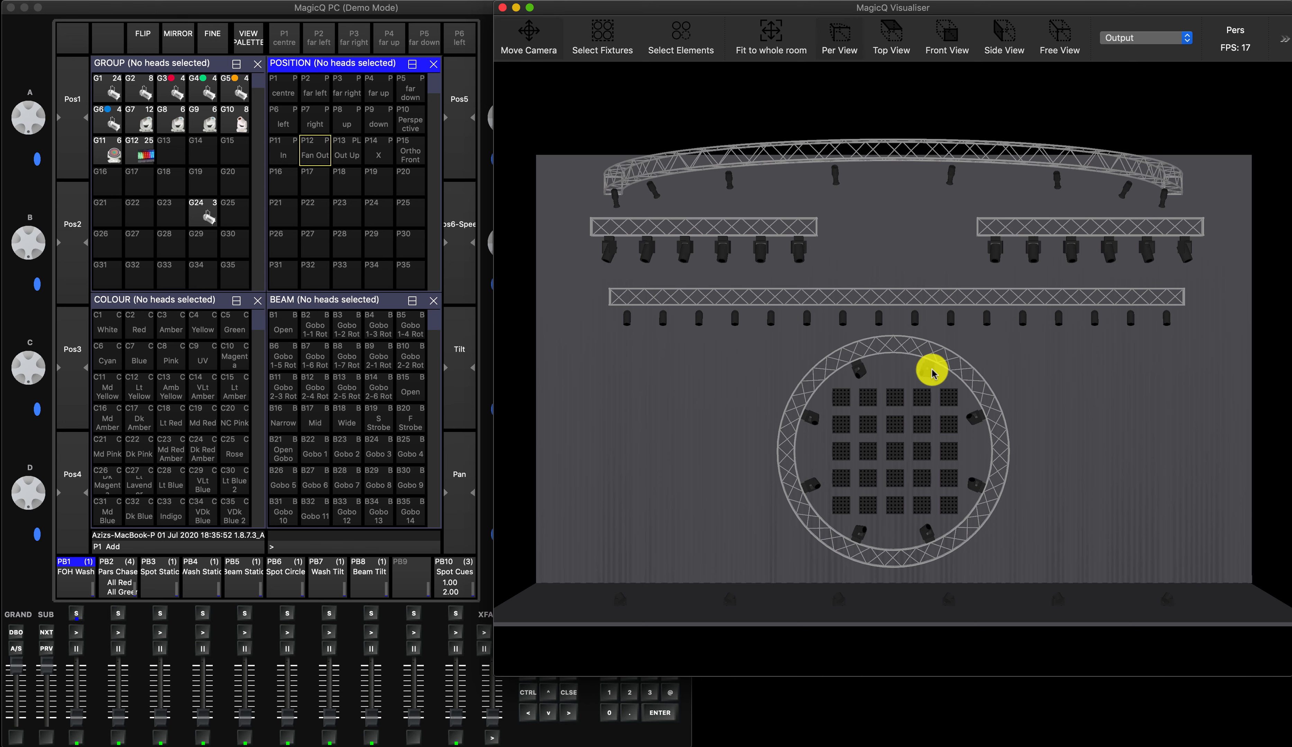
click(533, 35)
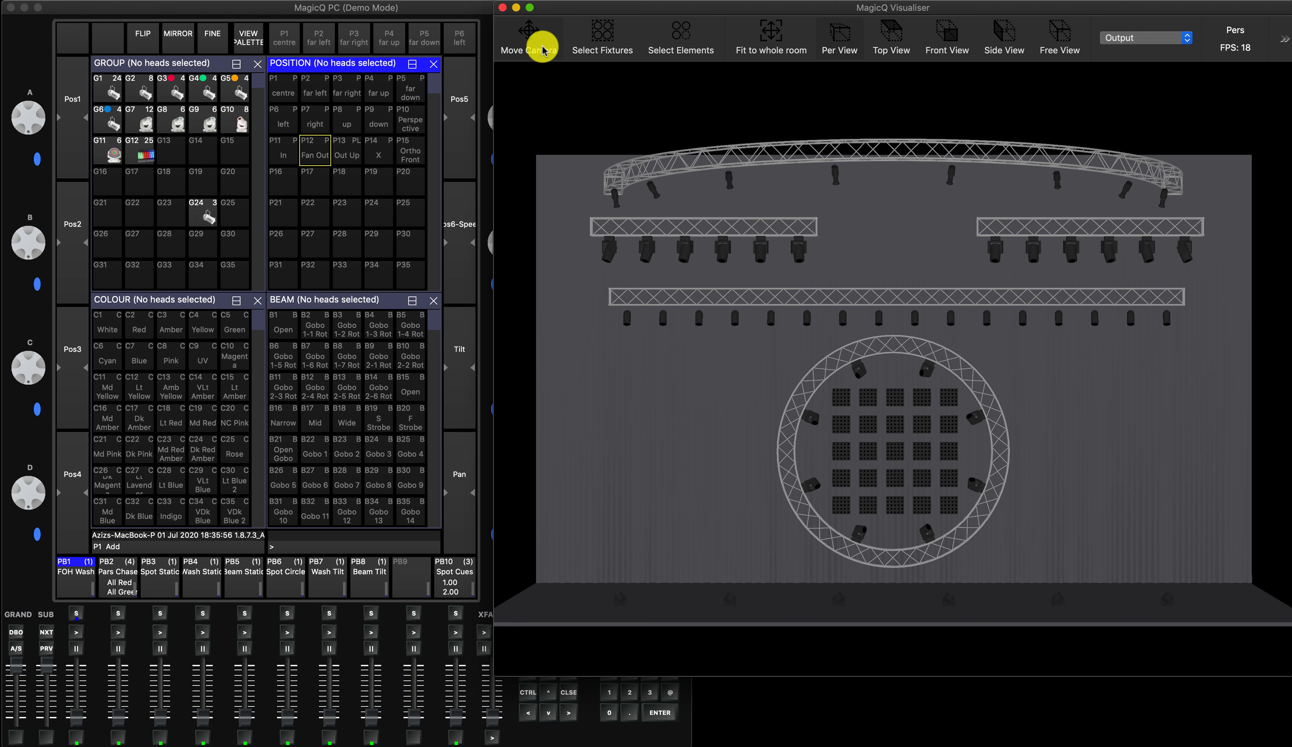
click(1076, 369)
drag(1037, 431, 1069, 403)
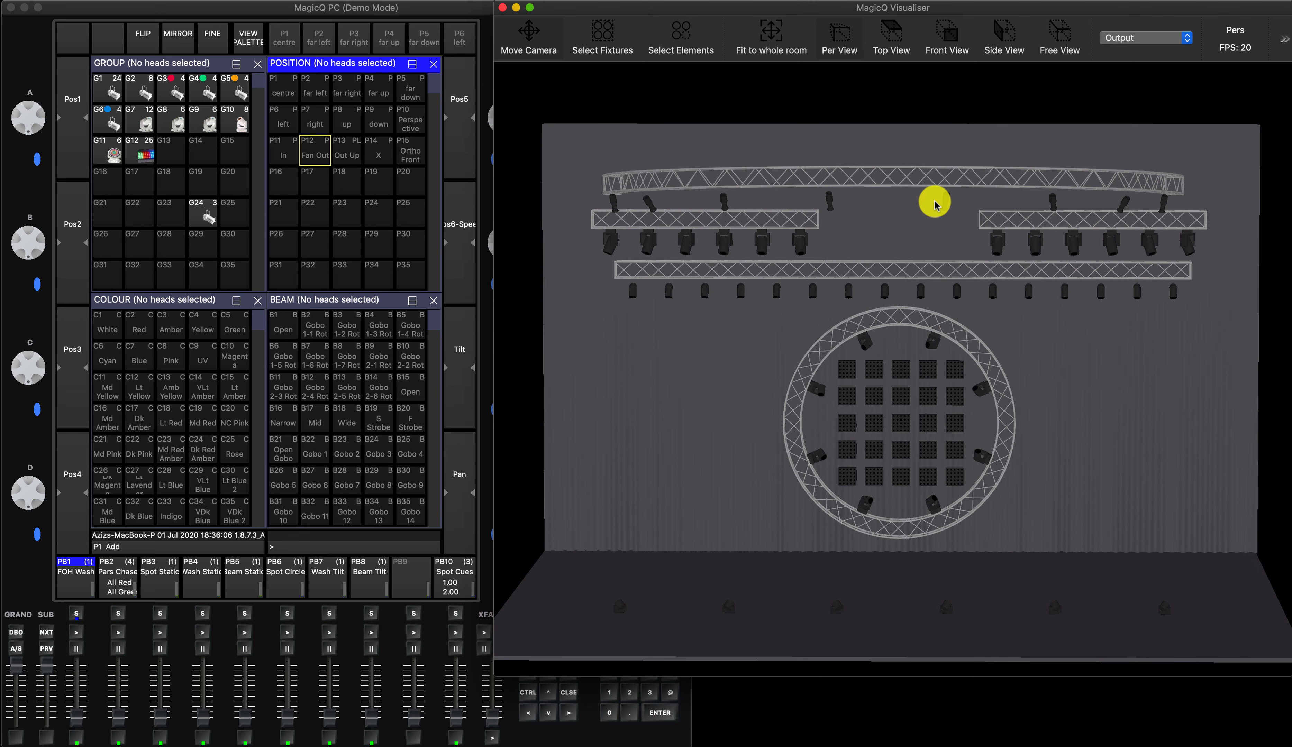
Select MavMK2Spot heads 102 and 104 on the rig with Select Fixtures and locate them from the console
click(607, 31)
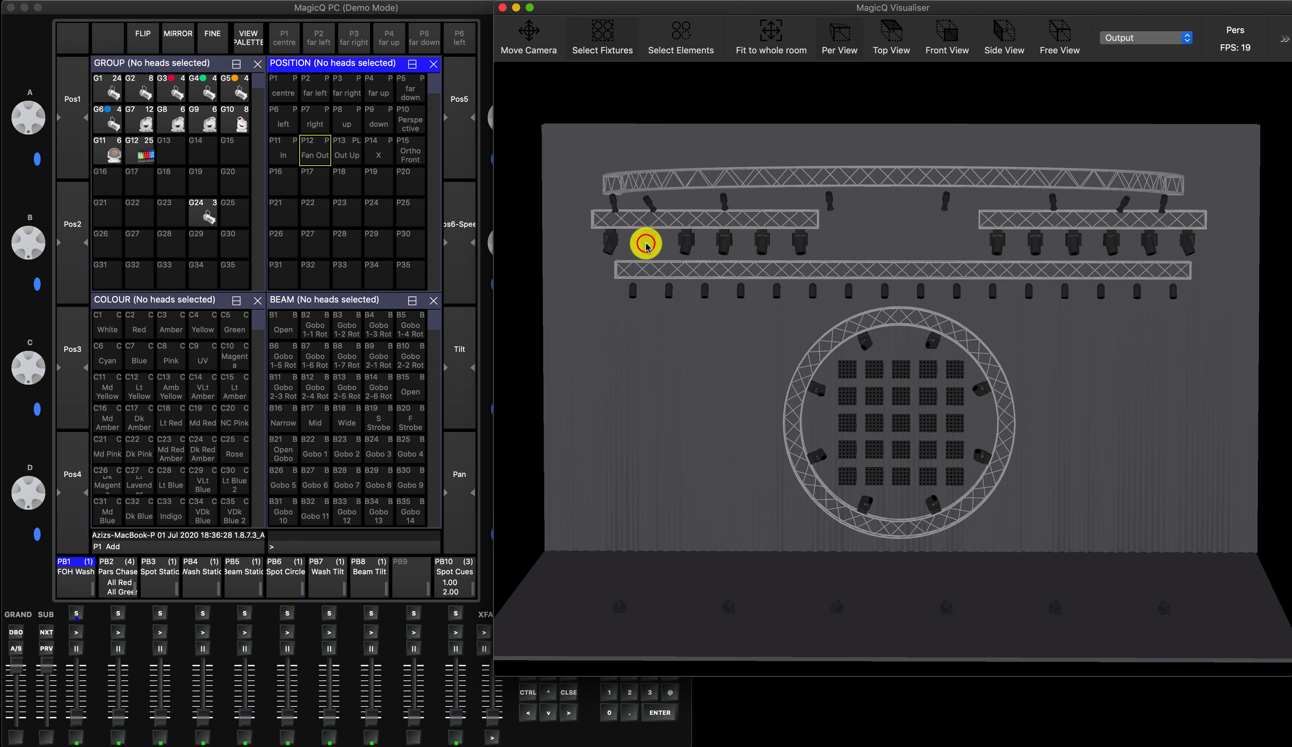
click(646, 245)
click(724, 244)
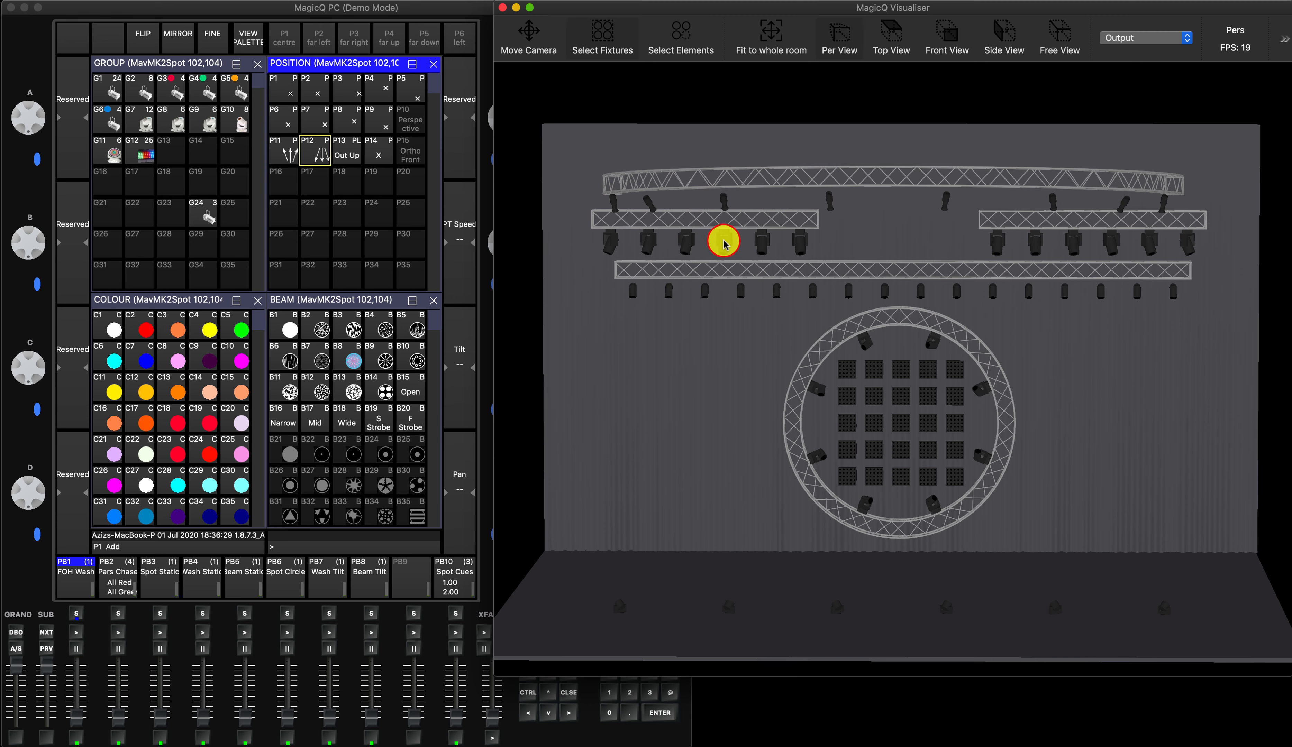
click(485, 8)
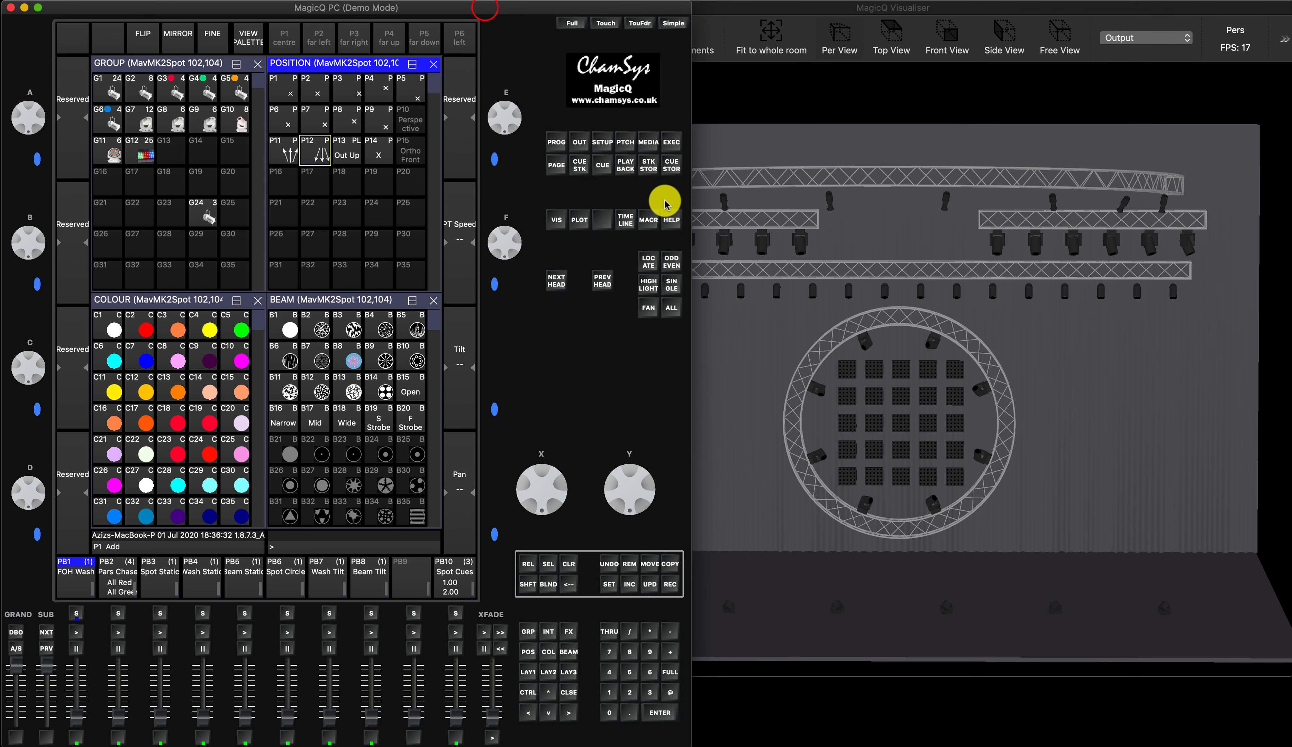
click(650, 260)
Add MavMK2Spot head 101 to the fixture selection in the visualiser and locate the selected heads
click(961, 9)
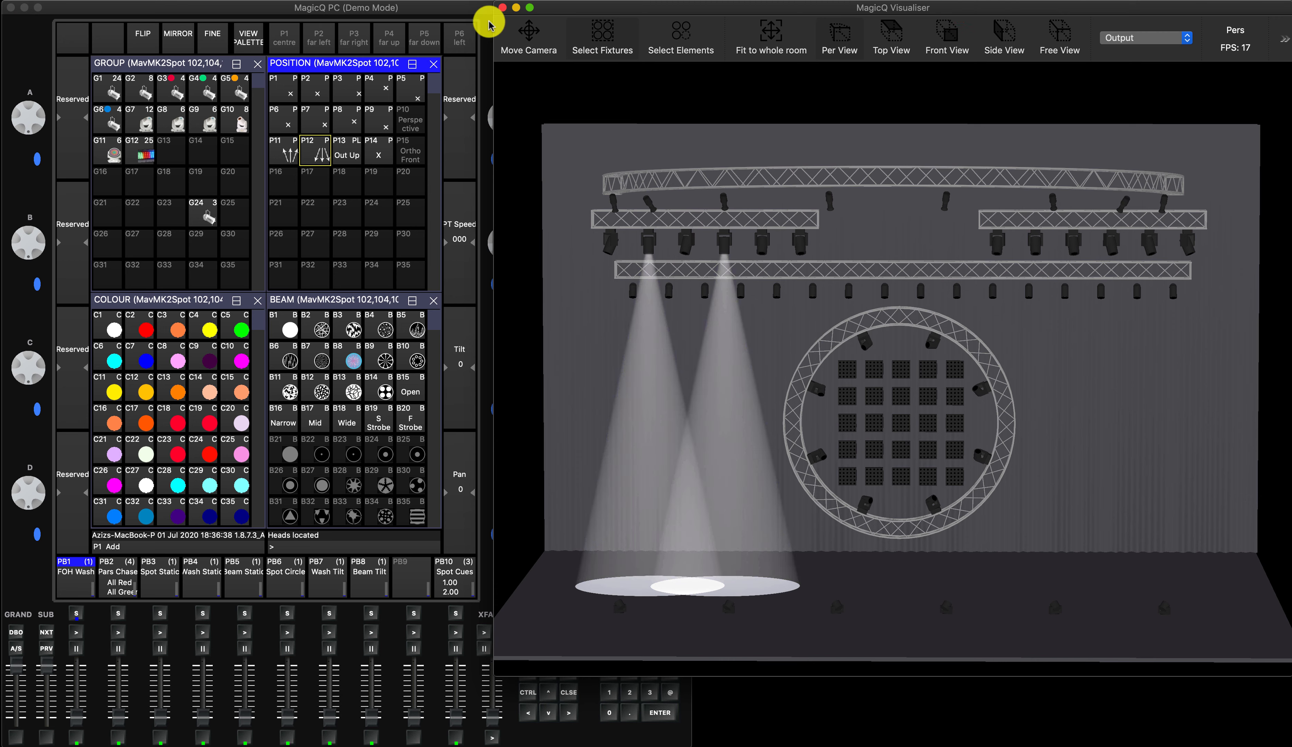
click(486, 9)
click(647, 263)
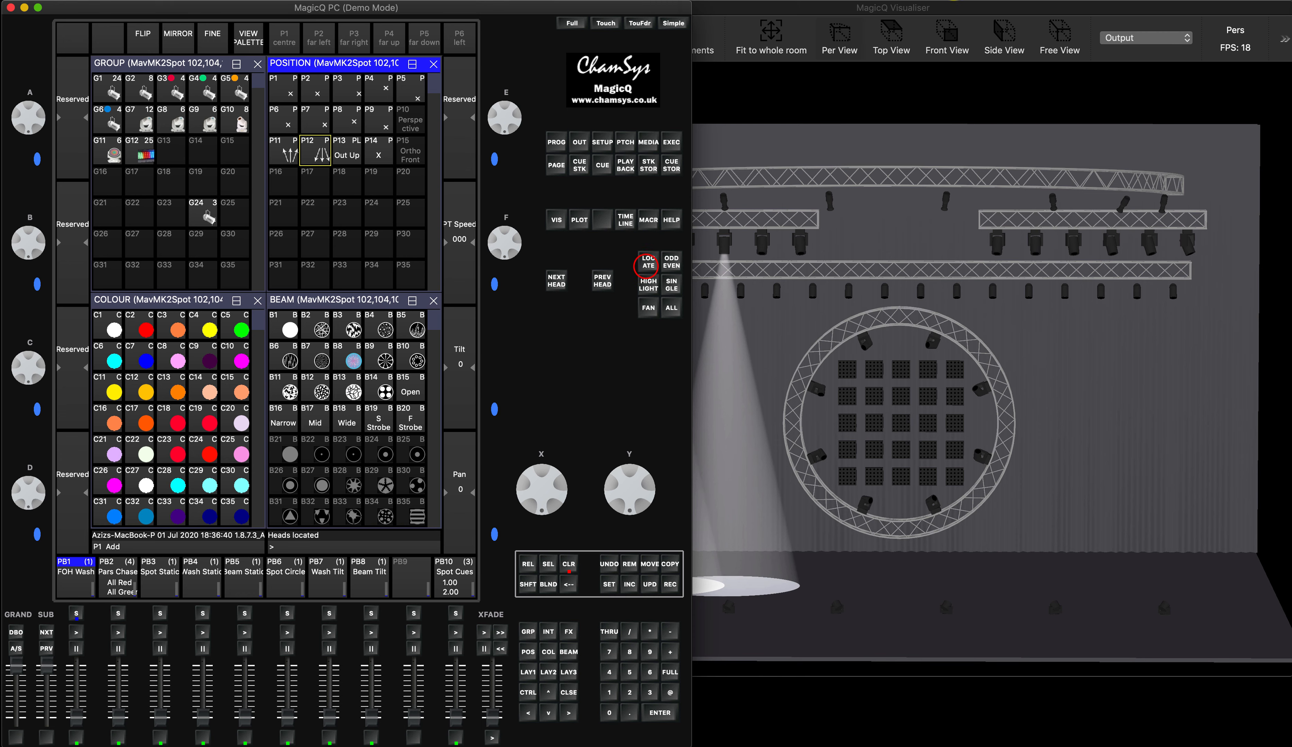
click(920, 6)
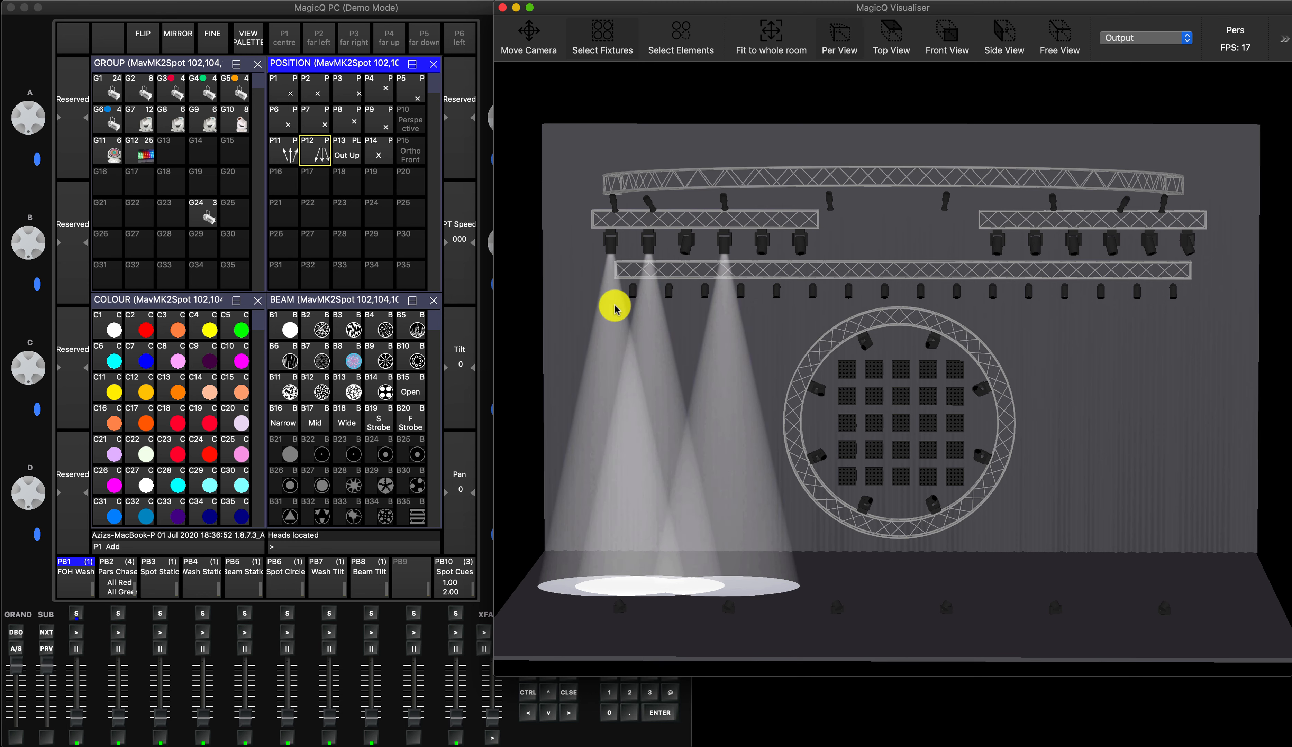
Inspect the located heads in the console's programmer, clear the programmer, and close its window
click(484, 190)
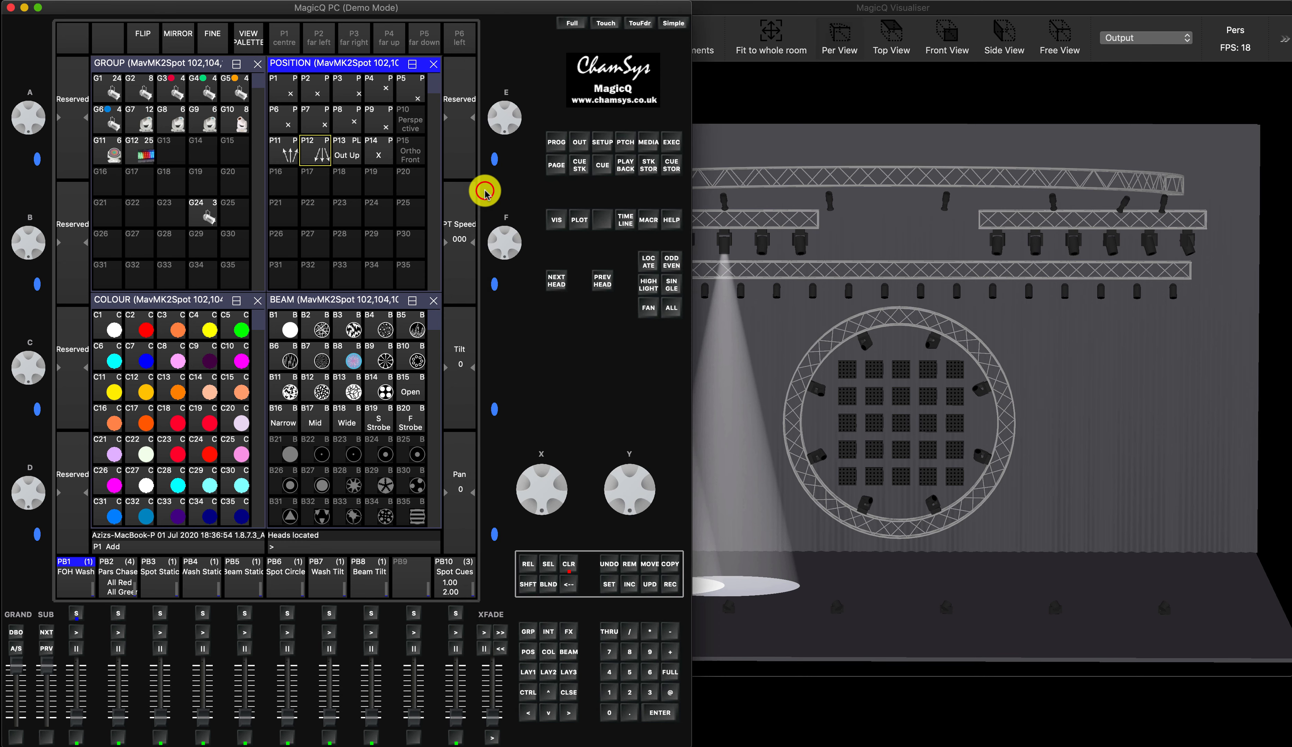
click(557, 144)
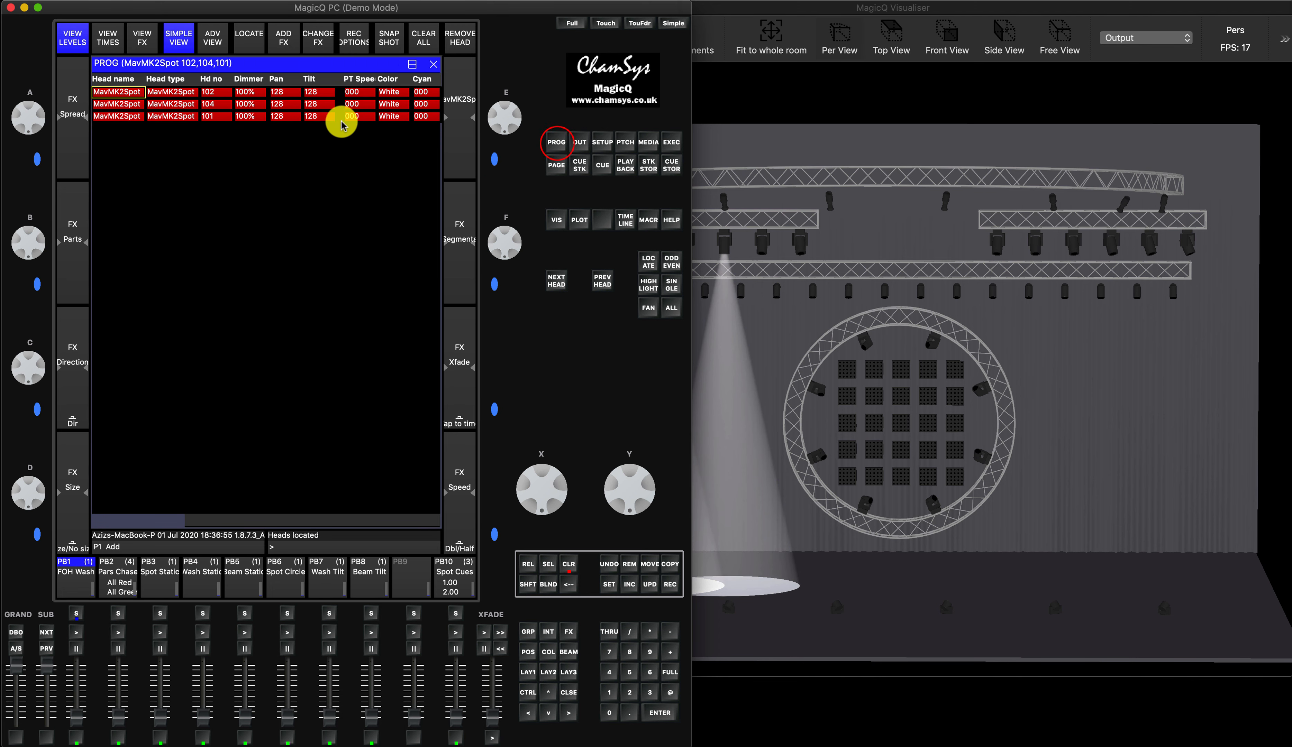
click(566, 562)
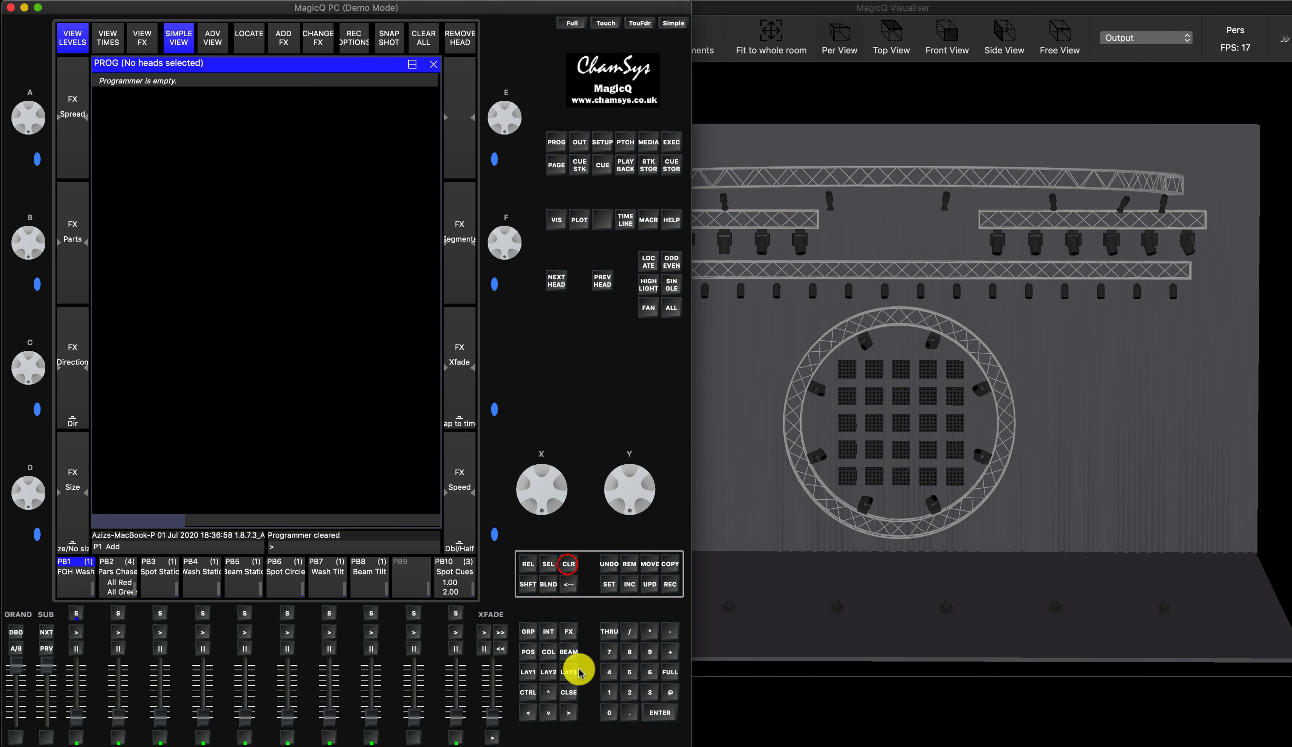
click(568, 692)
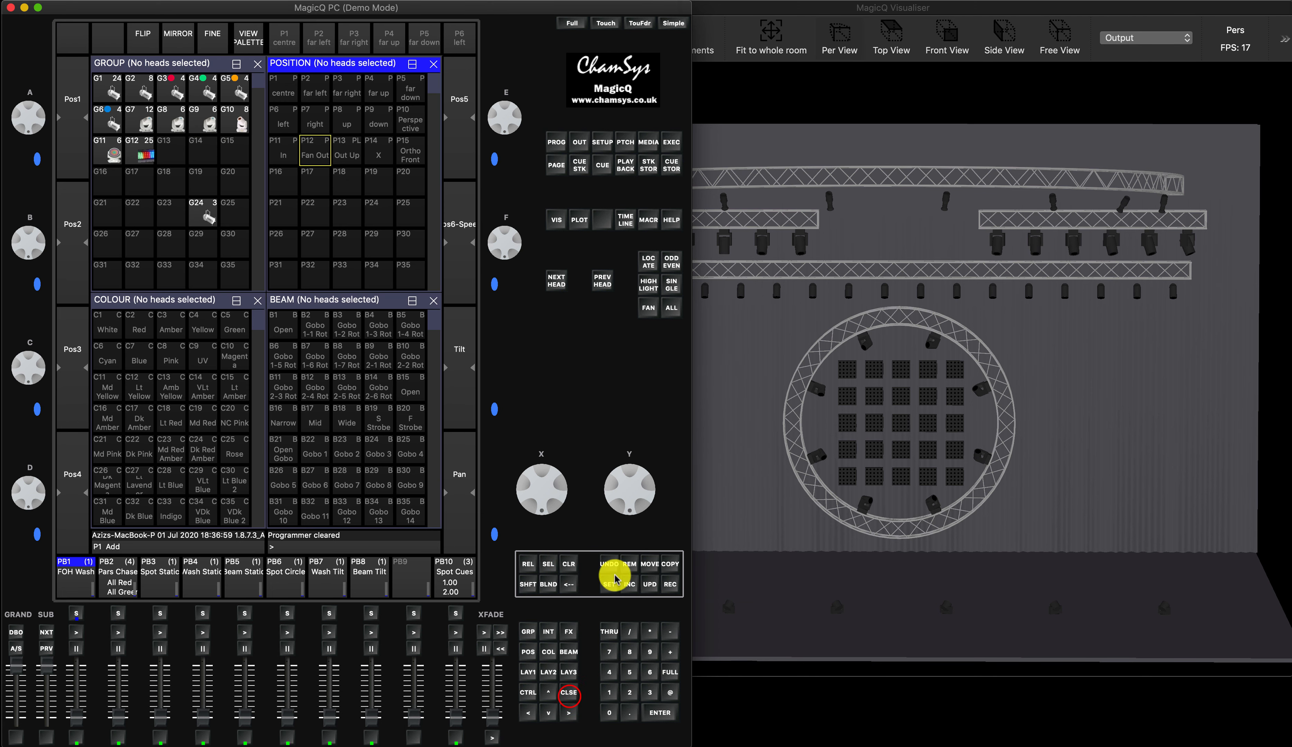
Activate Move Camera in the visualiser and recall the console layout with the Group, Position, Colour and Beam windows
click(788, 9)
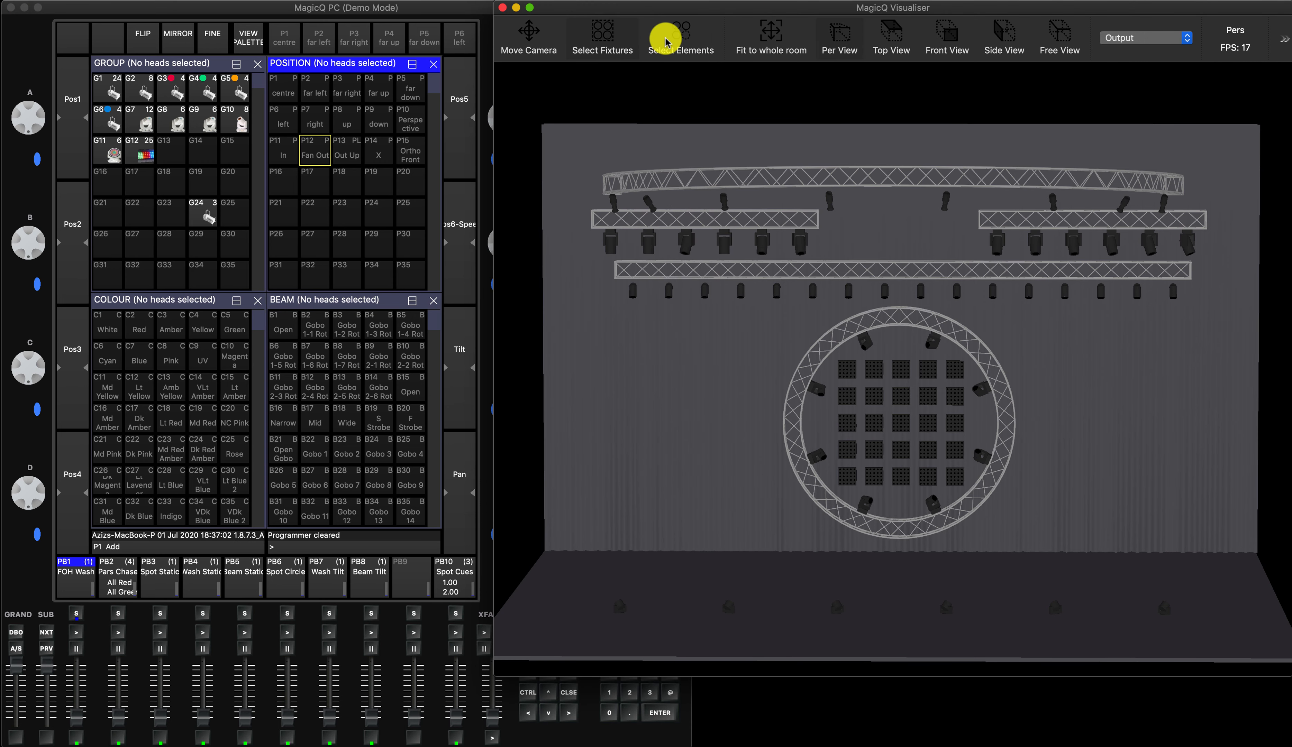
click(528, 40)
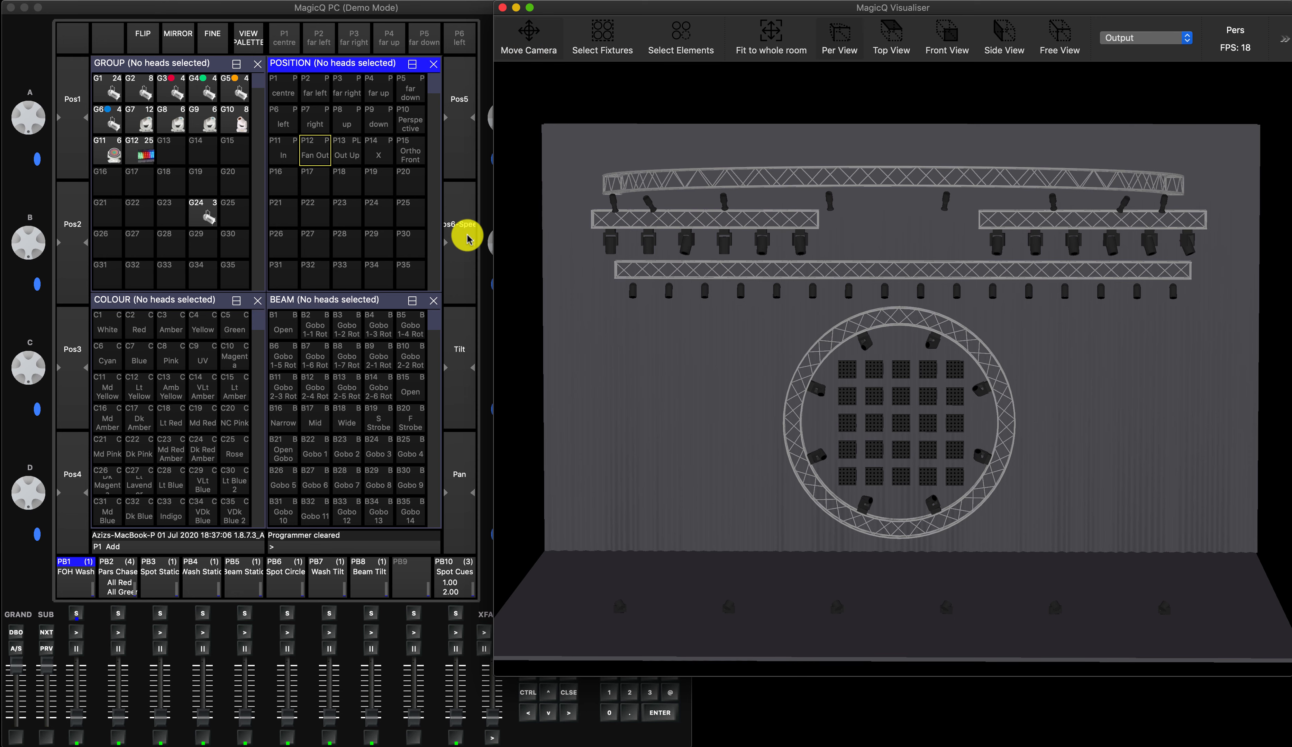
click(489, 12)
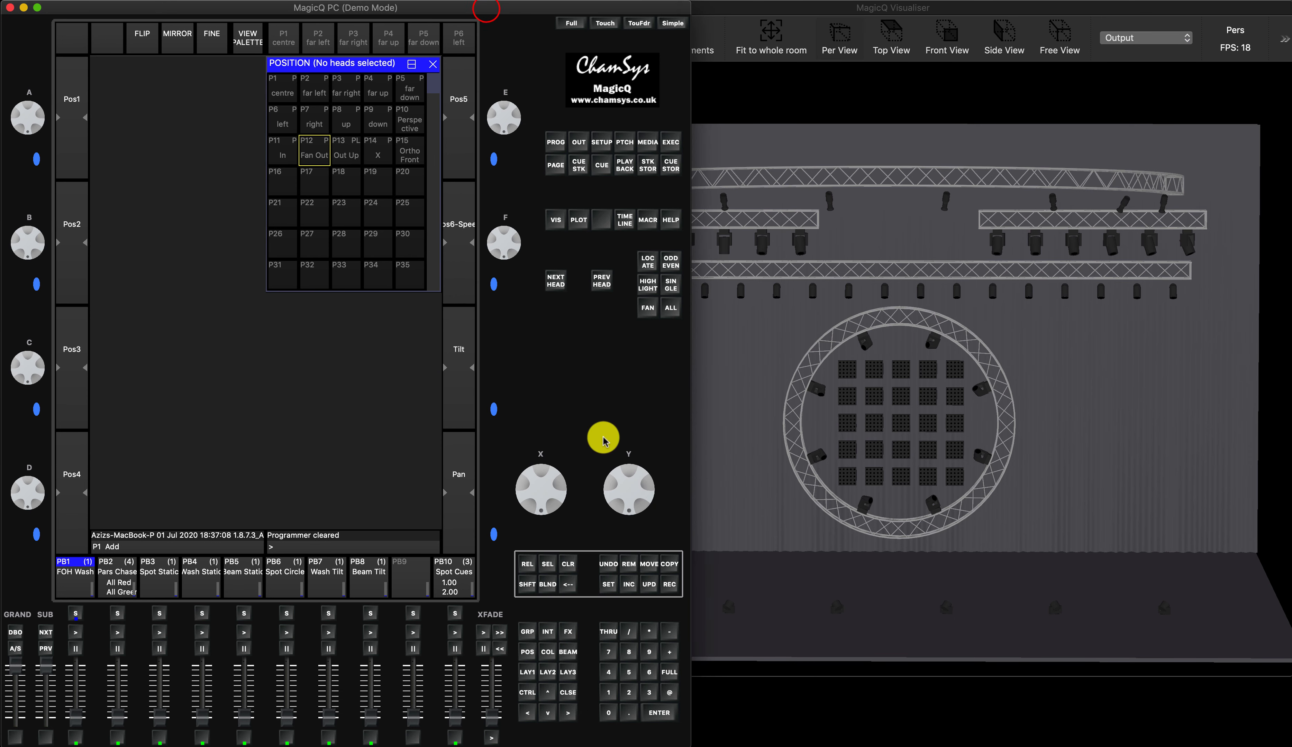
click(528, 674)
click(567, 402)
Fit the visualiser view to the whole room and tilt the perspective camera to look down on the stage
click(725, 12)
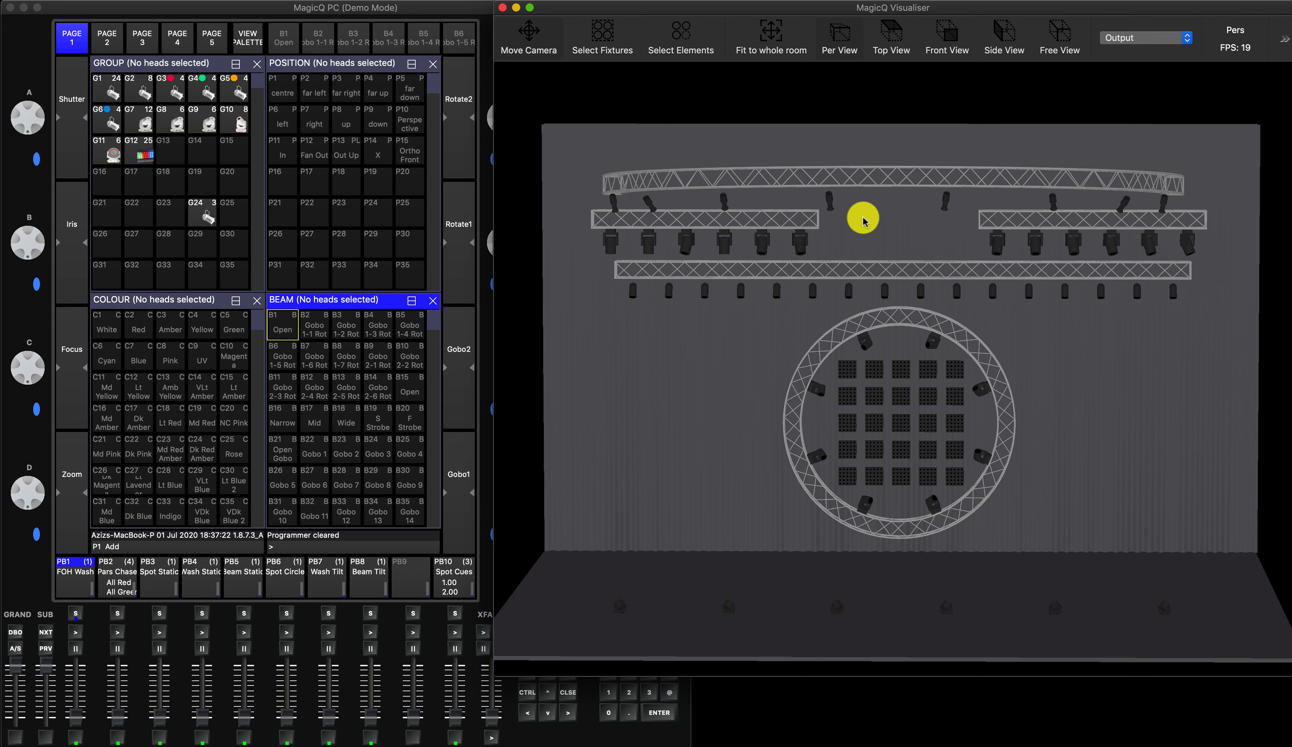
click(774, 32)
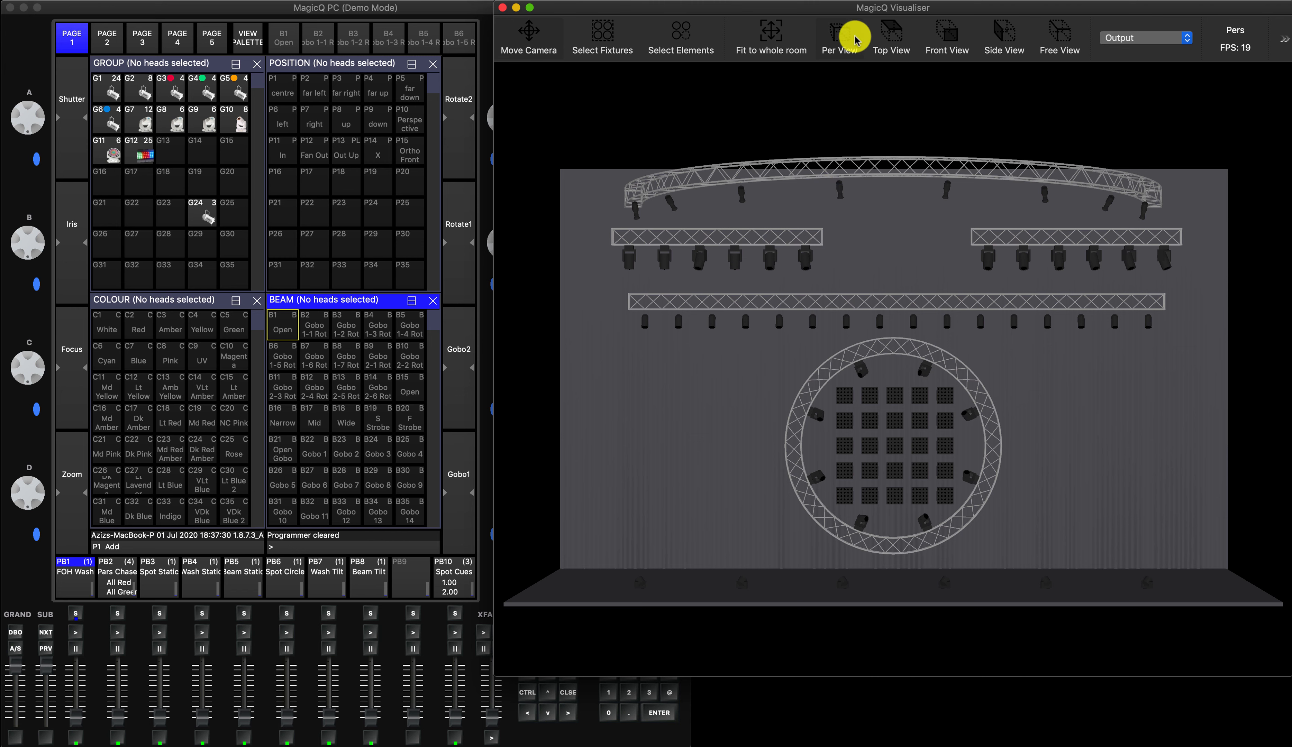
mouse_move(1076, 355)
mouse_down()
mouse_move(860, 465)
mouse_move(1133, 470)
mouse_move(1194, 436)
mouse_move(1071, 407)
mouse_up()
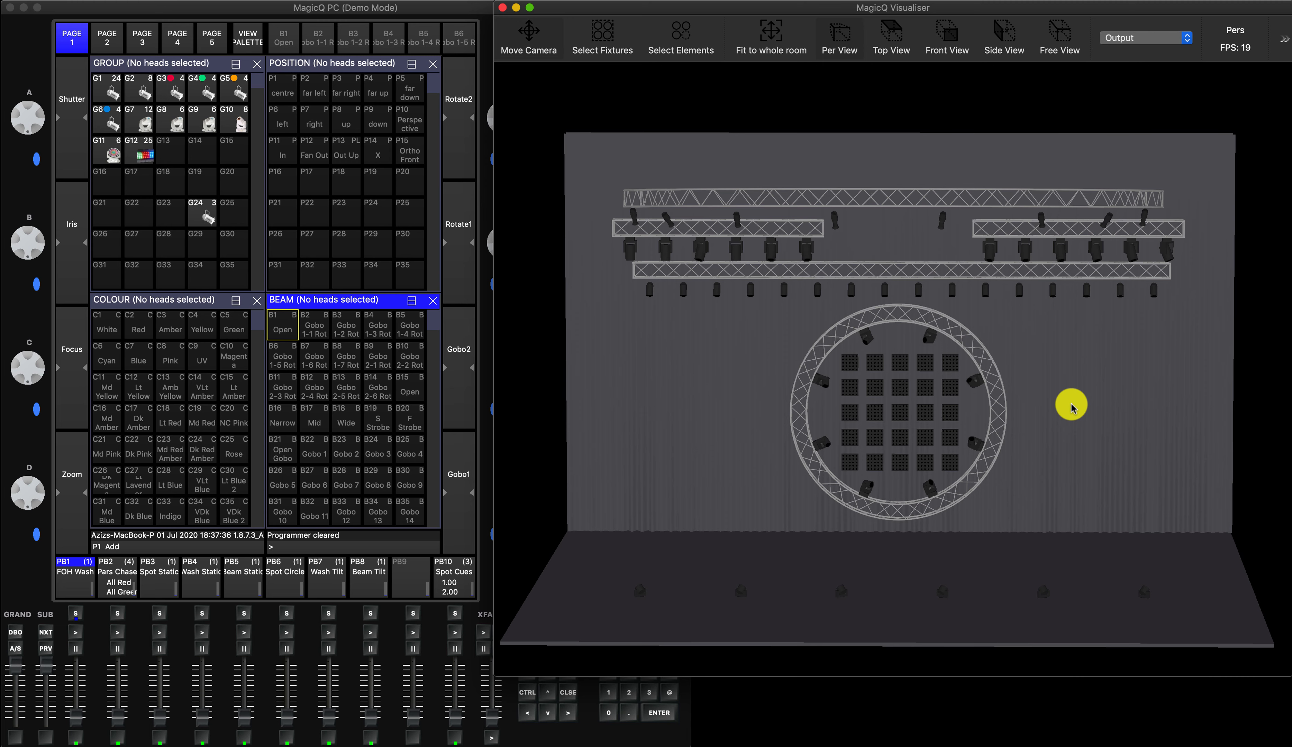
Show the rig in Top, Front and Side View, and orbit it from different angles in Free View
click(895, 36)
click(944, 37)
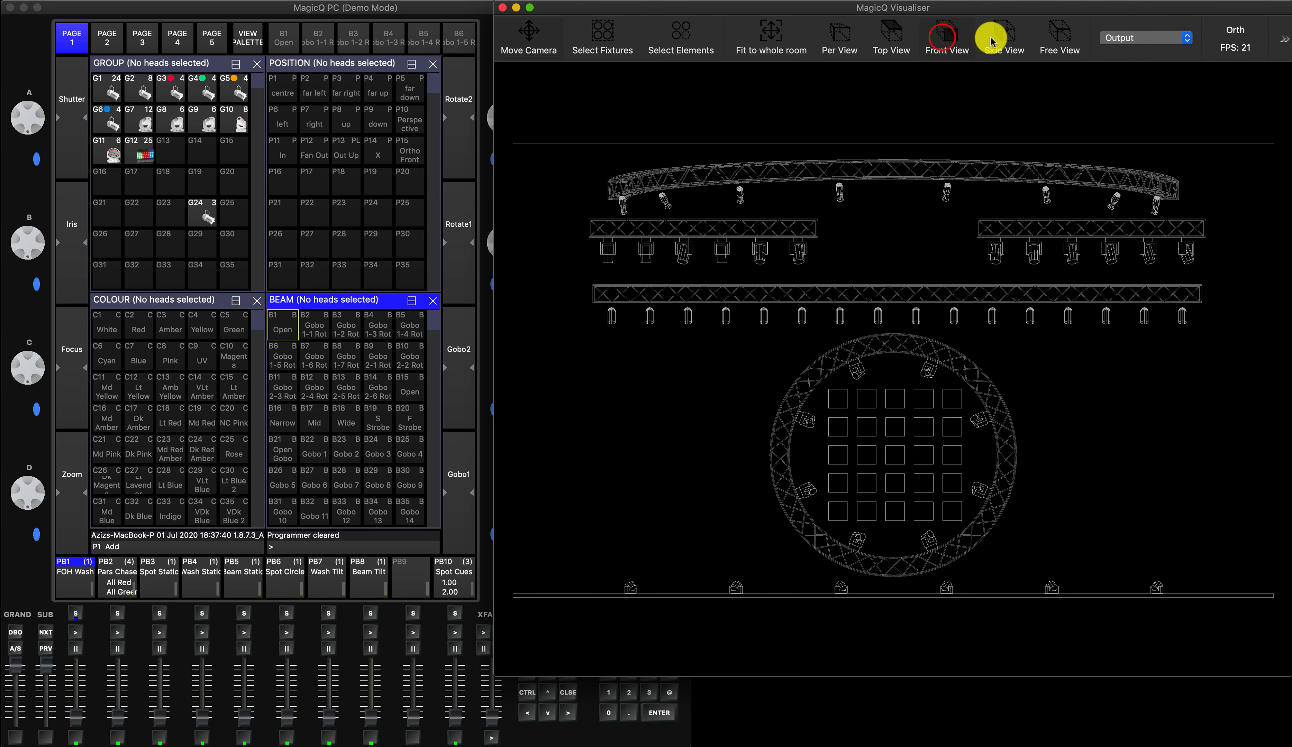
click(996, 40)
click(1051, 42)
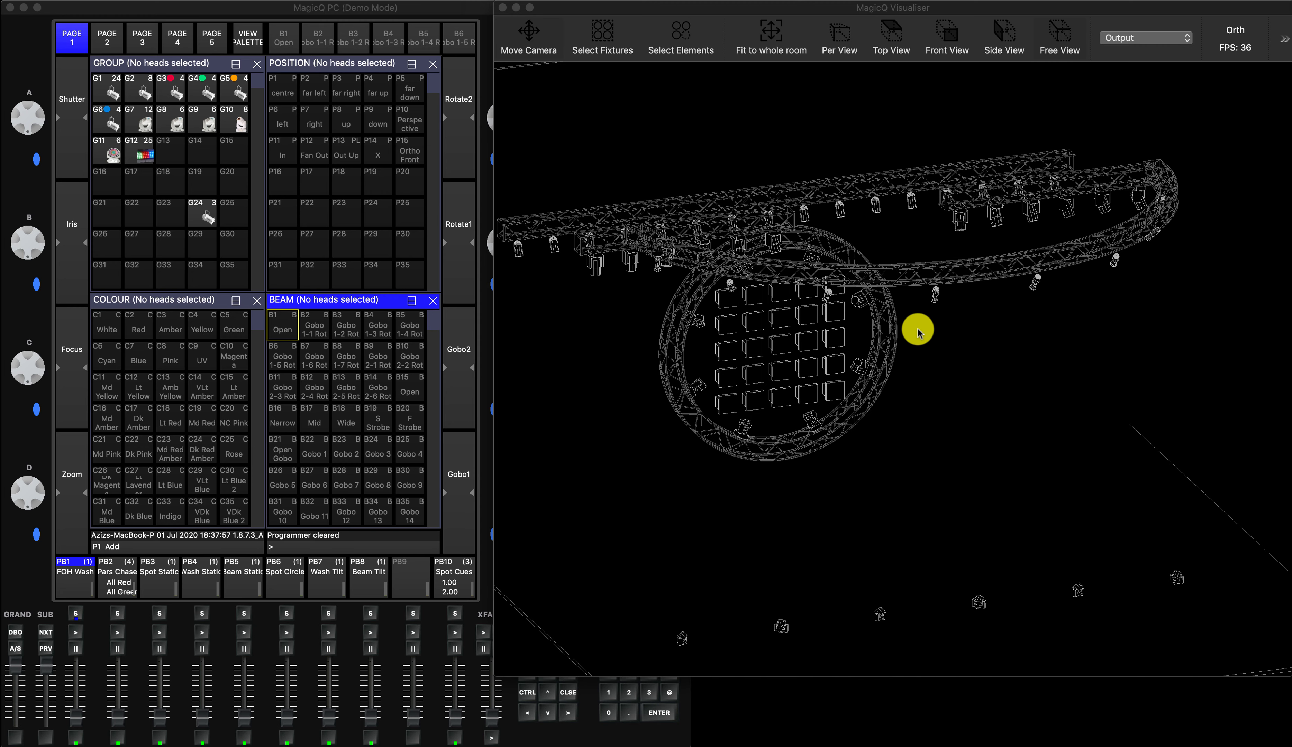
mouse_move(689, 457)
mouse_down()
mouse_move(787, 453)
mouse_move(649, 425)
mouse_move(737, 423)
mouse_up()
drag(916, 464, 807, 407)
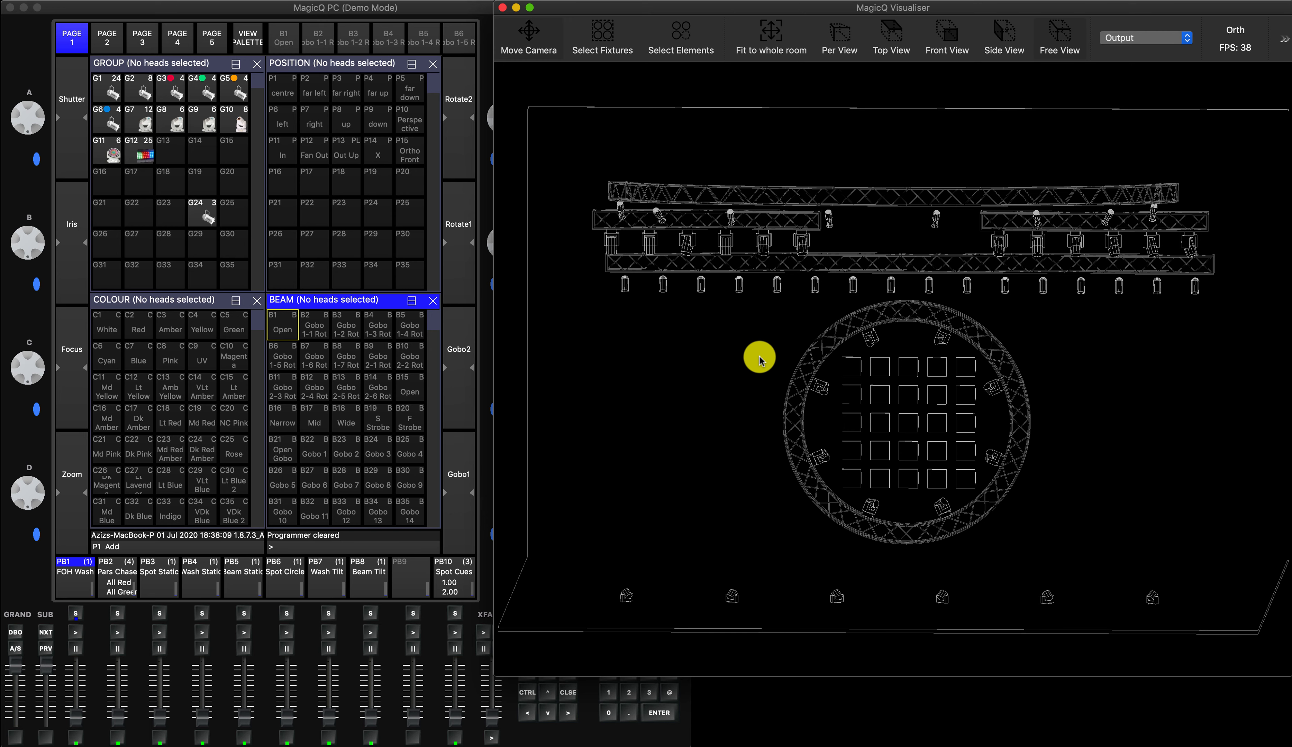
mouse_move(725, 406)
mouse_down()
mouse_move(750, 349)
mouse_move(739, 381)
mouse_up()
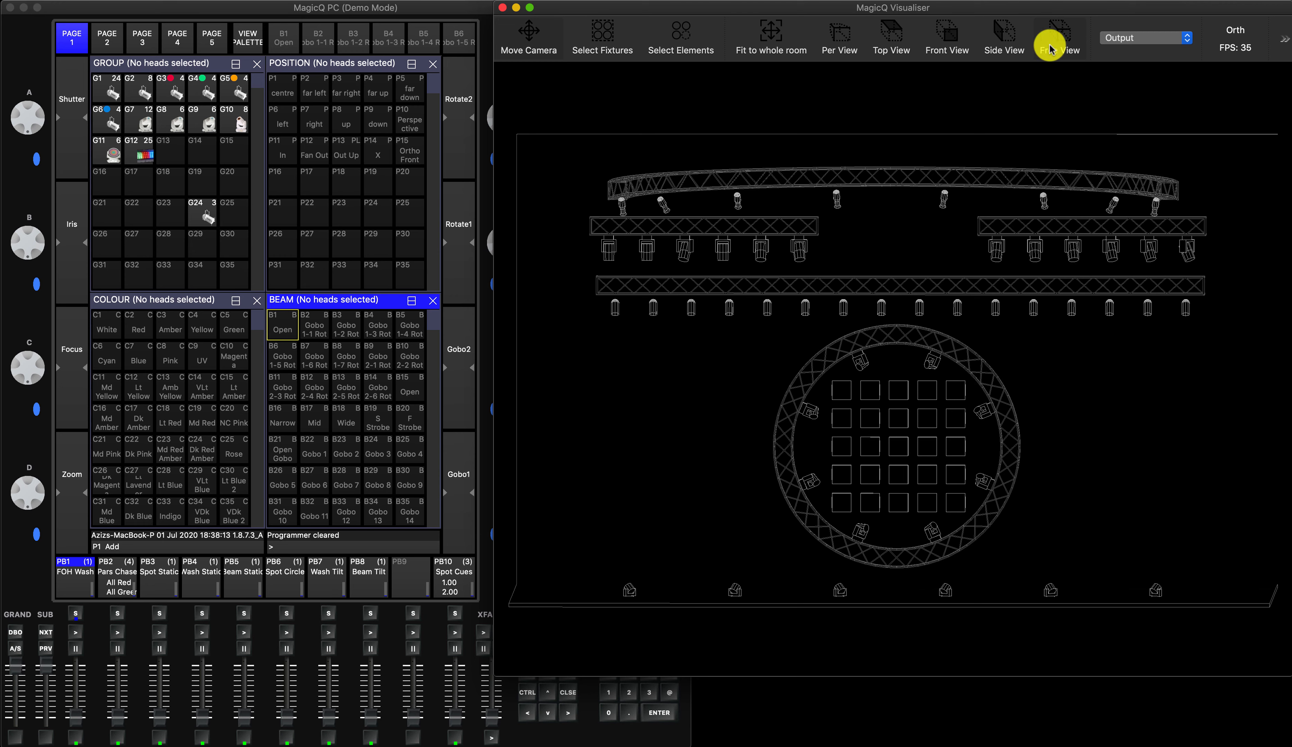
Orbit the wireframe rig to an angled side view and raise the PB8 Beam Tilt playback to show its beams
click(1006, 60)
mouse_move(767, 427)
mouse_down()
mouse_move(991, 456)
mouse_move(777, 519)
mouse_move(842, 427)
mouse_move(883, 335)
mouse_move(779, 389)
mouse_move(774, 406)
mouse_up()
drag(365, 718, 367, 646)
click(911, 523)
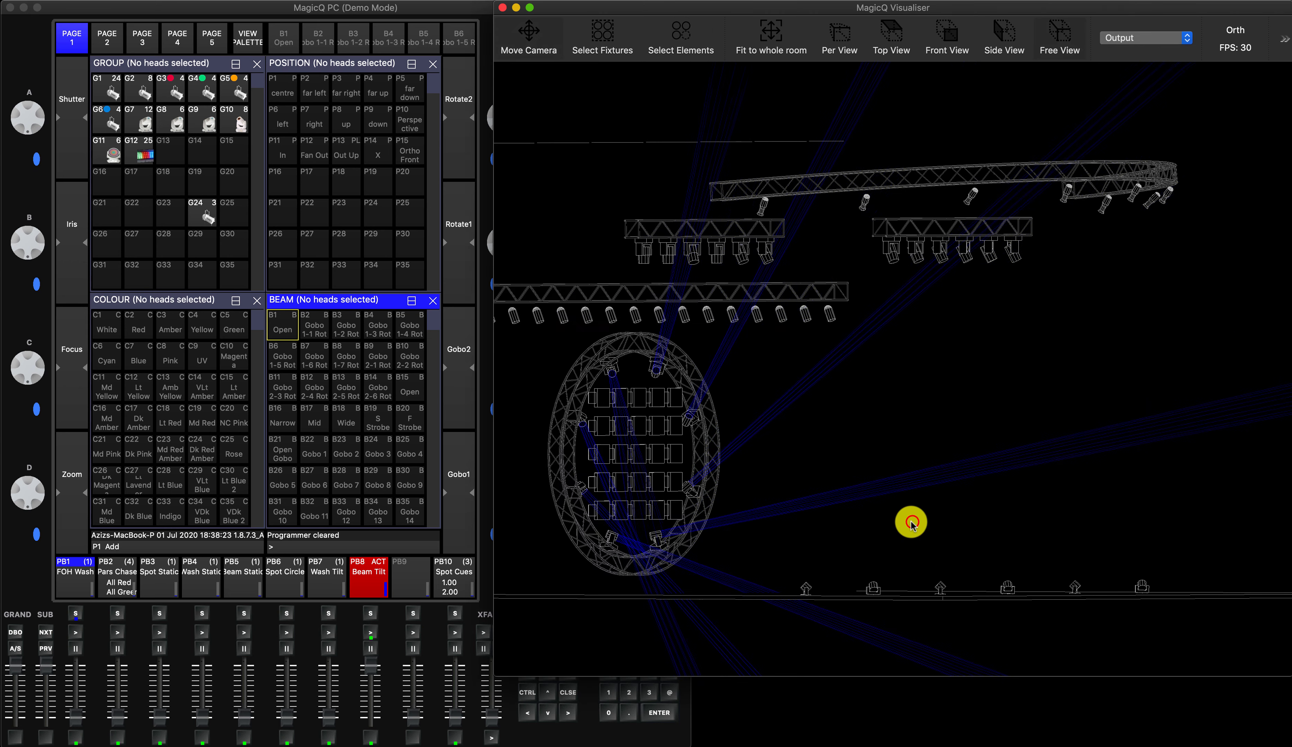
Orbit the wireframe rig, bring the PB8 Beam Tilt playback down, and return the visualiser to Per View
mouse_move(941, 492)
mouse_down()
mouse_move(911, 511)
mouse_move(952, 513)
mouse_up()
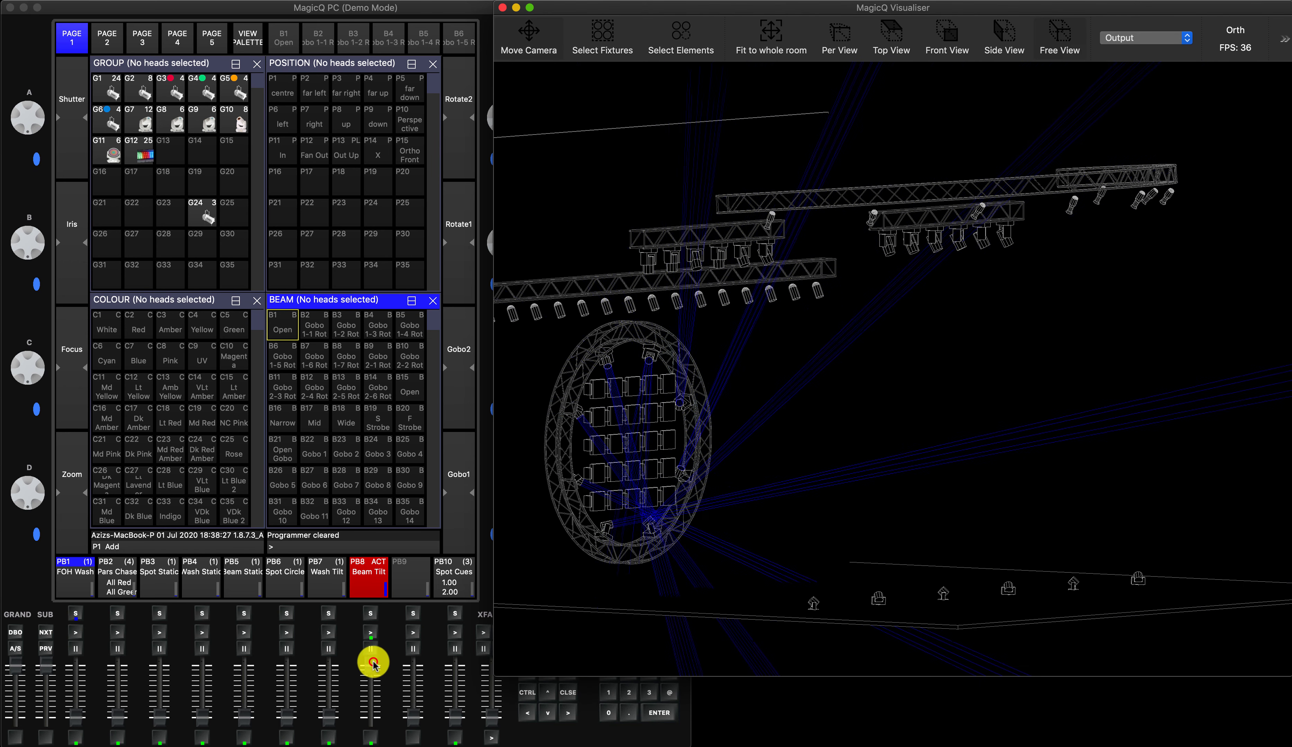
drag(370, 662, 368, 715)
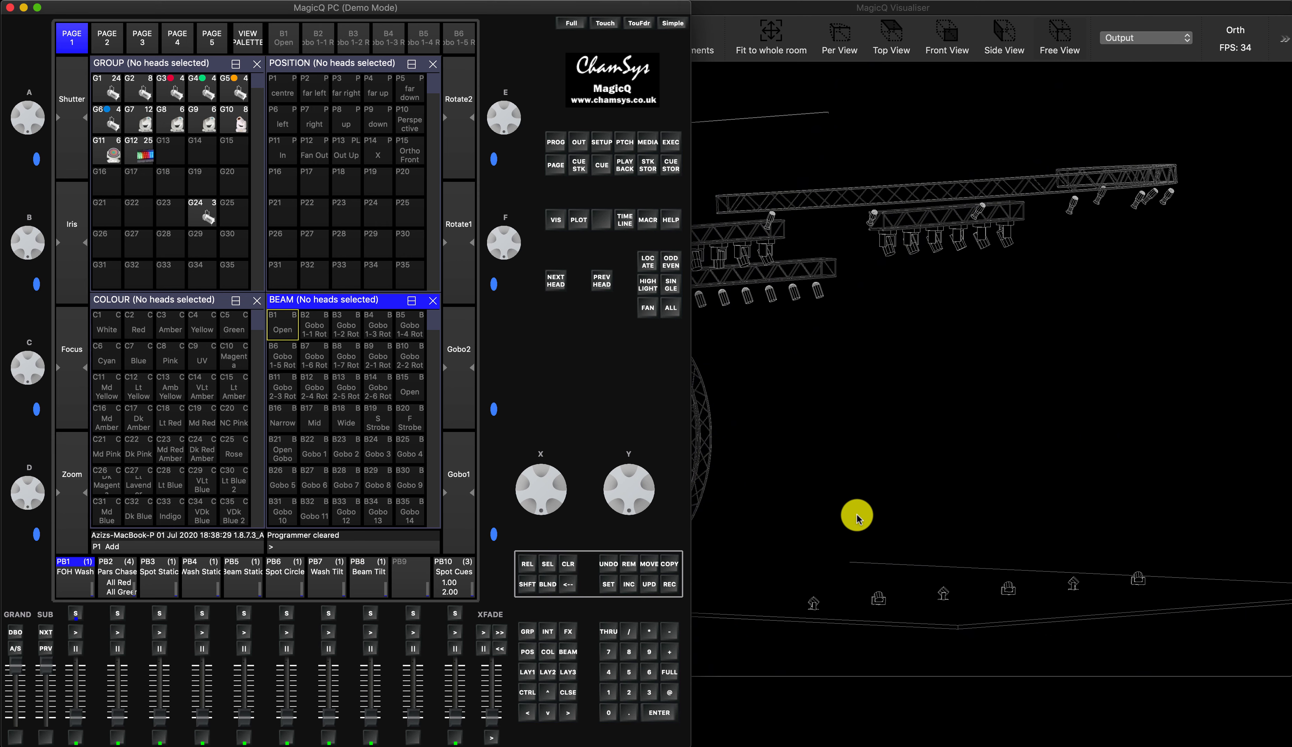
click(857, 516)
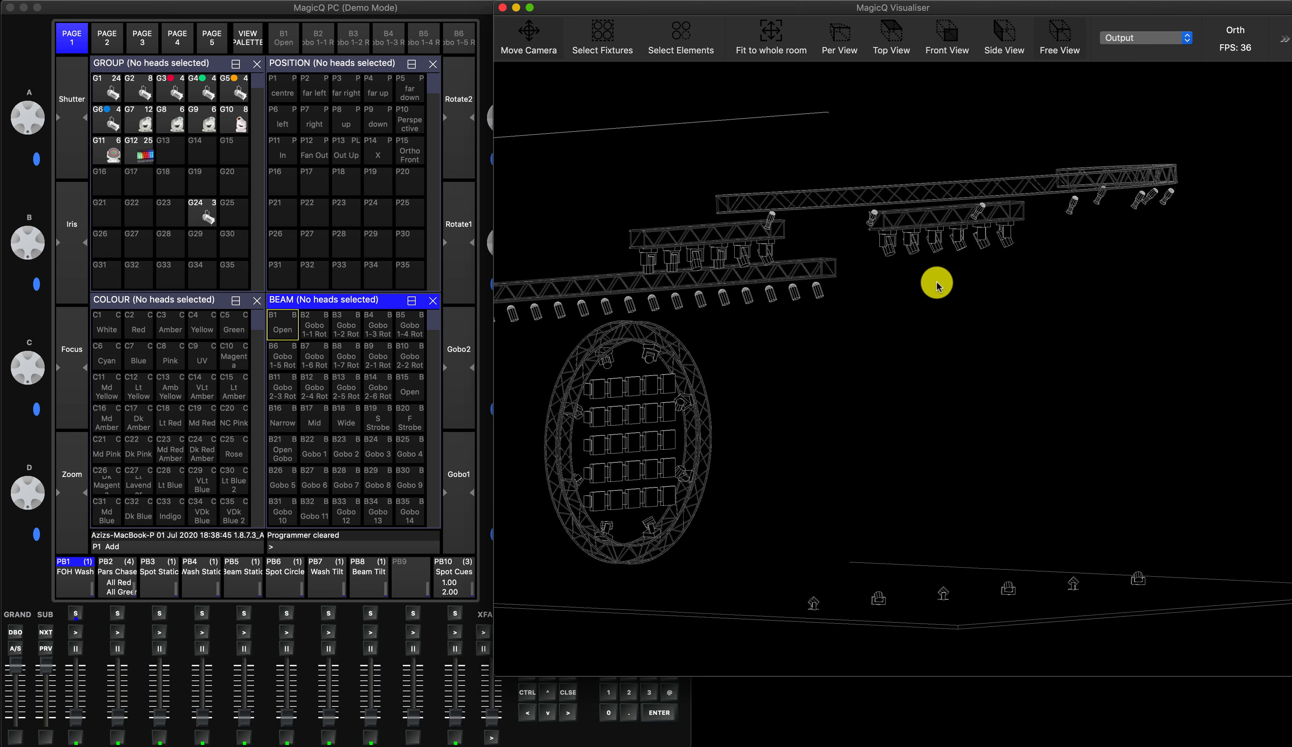
click(833, 35)
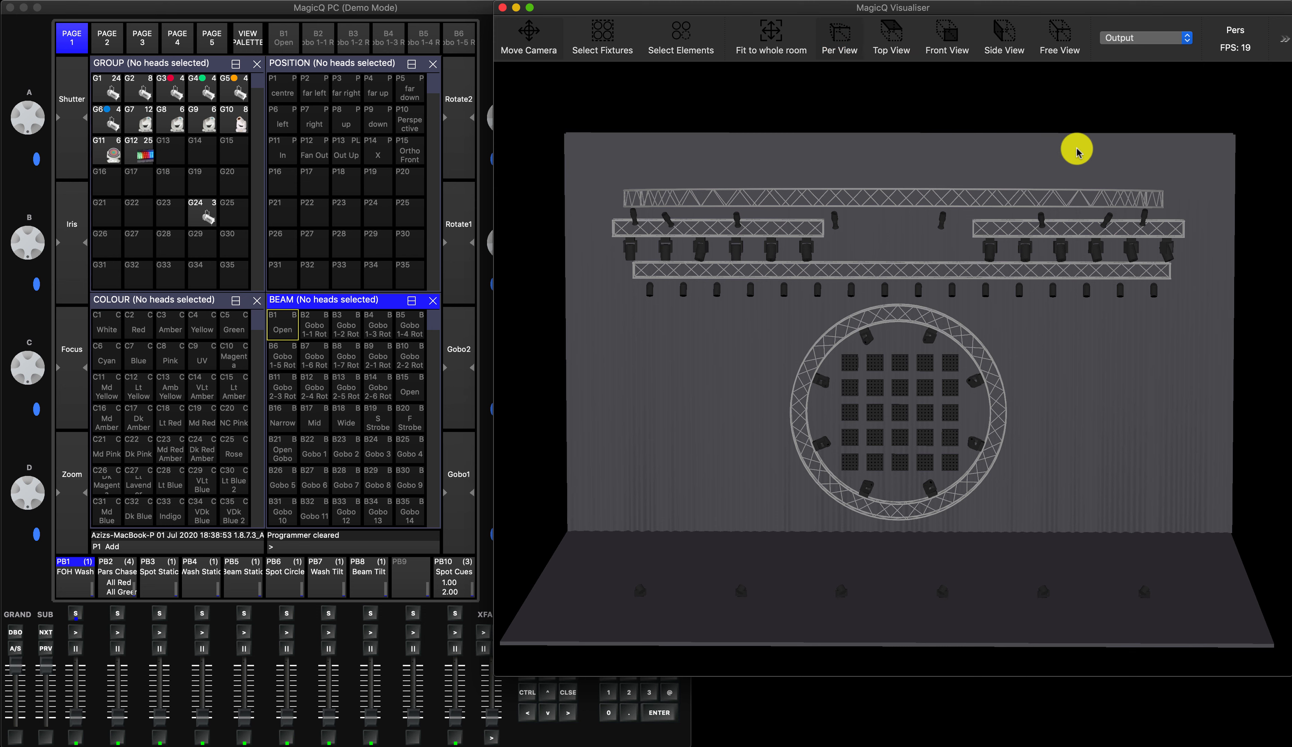
Keep the visualiser source on Output and raise then lower the PB6 Spot Circle playback
click(1186, 37)
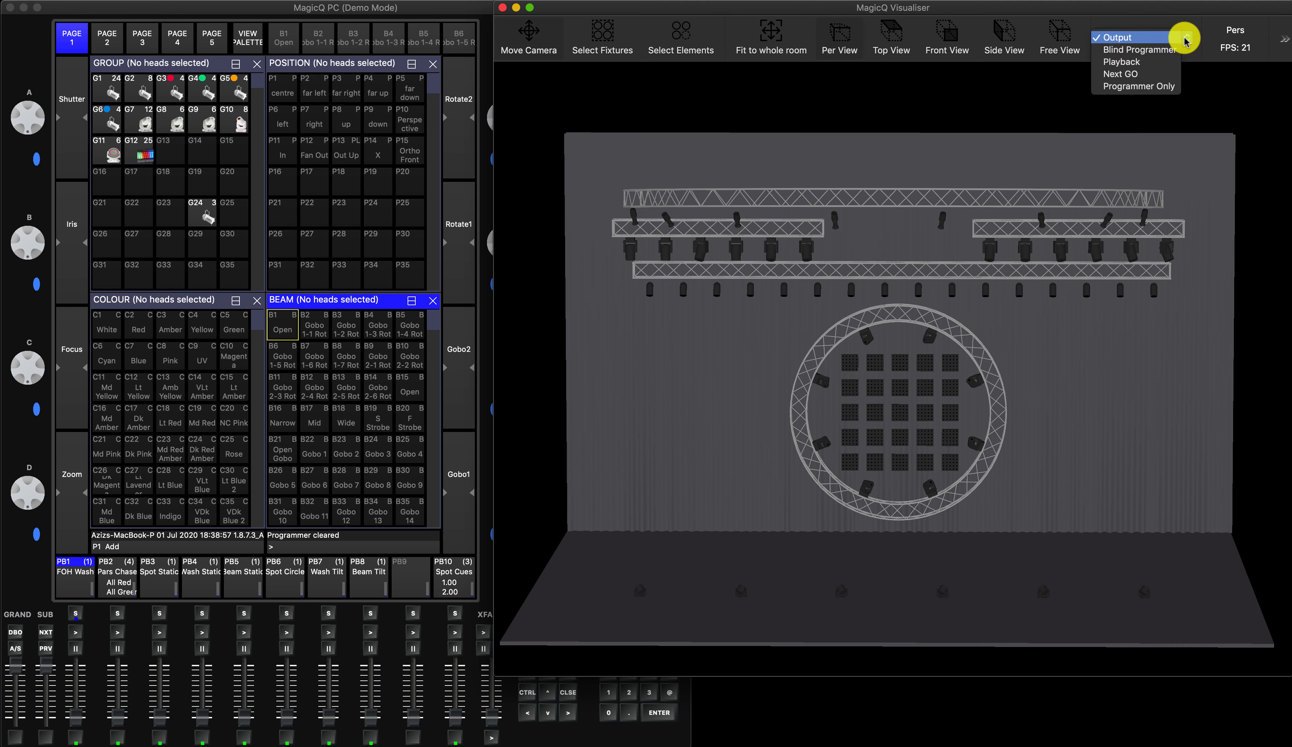
click(1123, 38)
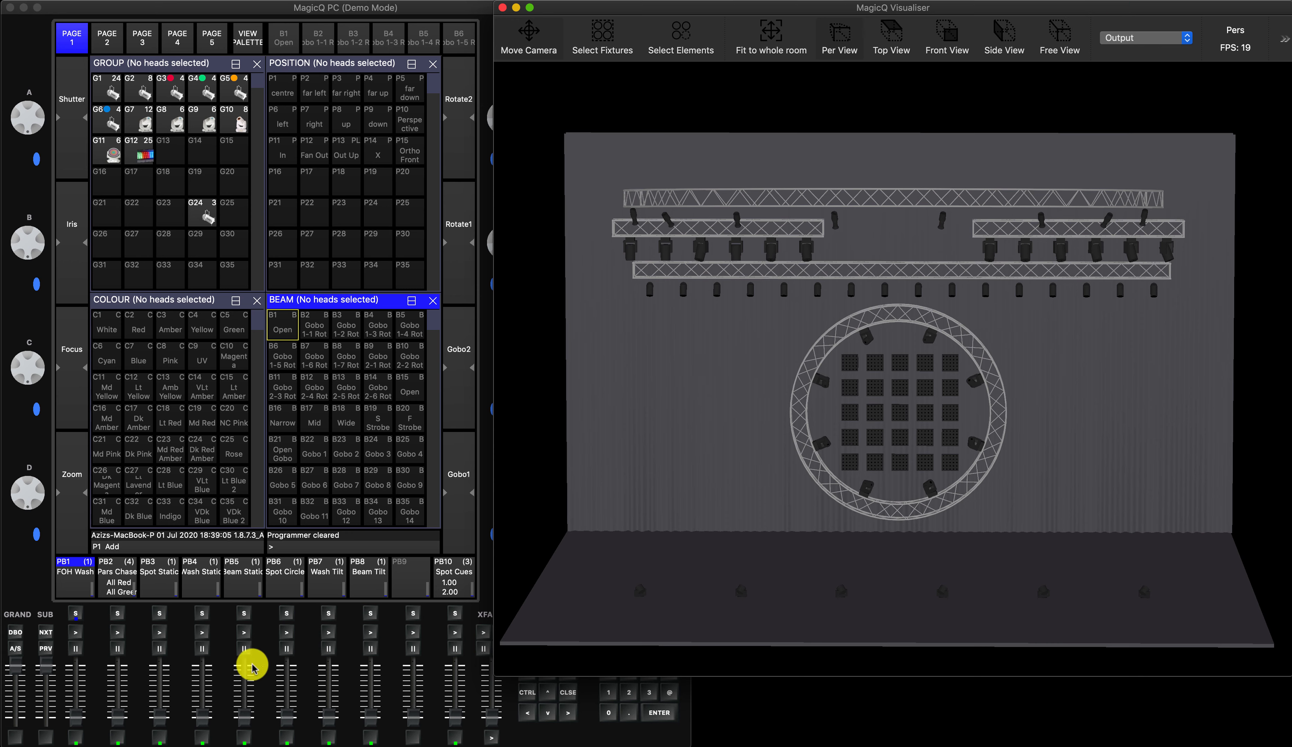
drag(281, 719, 281, 662)
mouse_move(327, 718)
mouse_down()
mouse_move(326, 658)
mouse_move(329, 733)
mouse_up()
drag(286, 667, 282, 734)
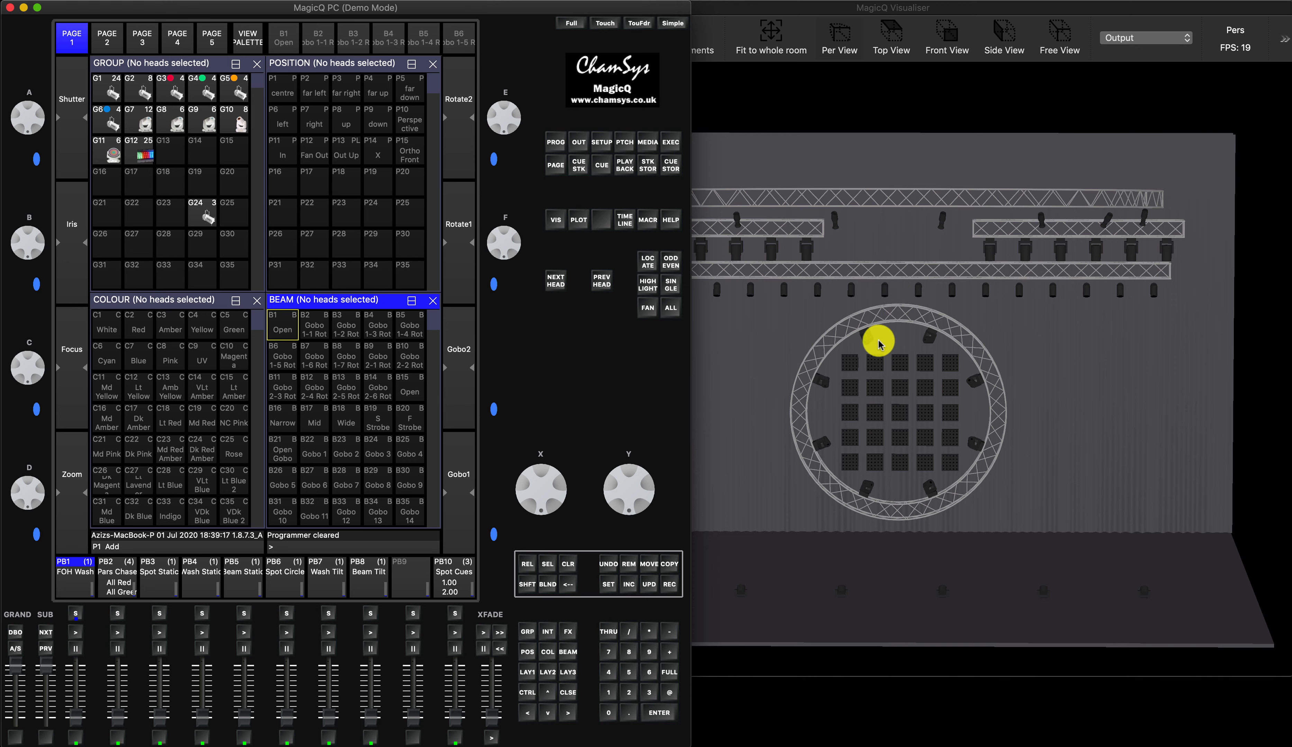
Switch the visualiser source to Blind Programmer and back to Output
click(1122, 38)
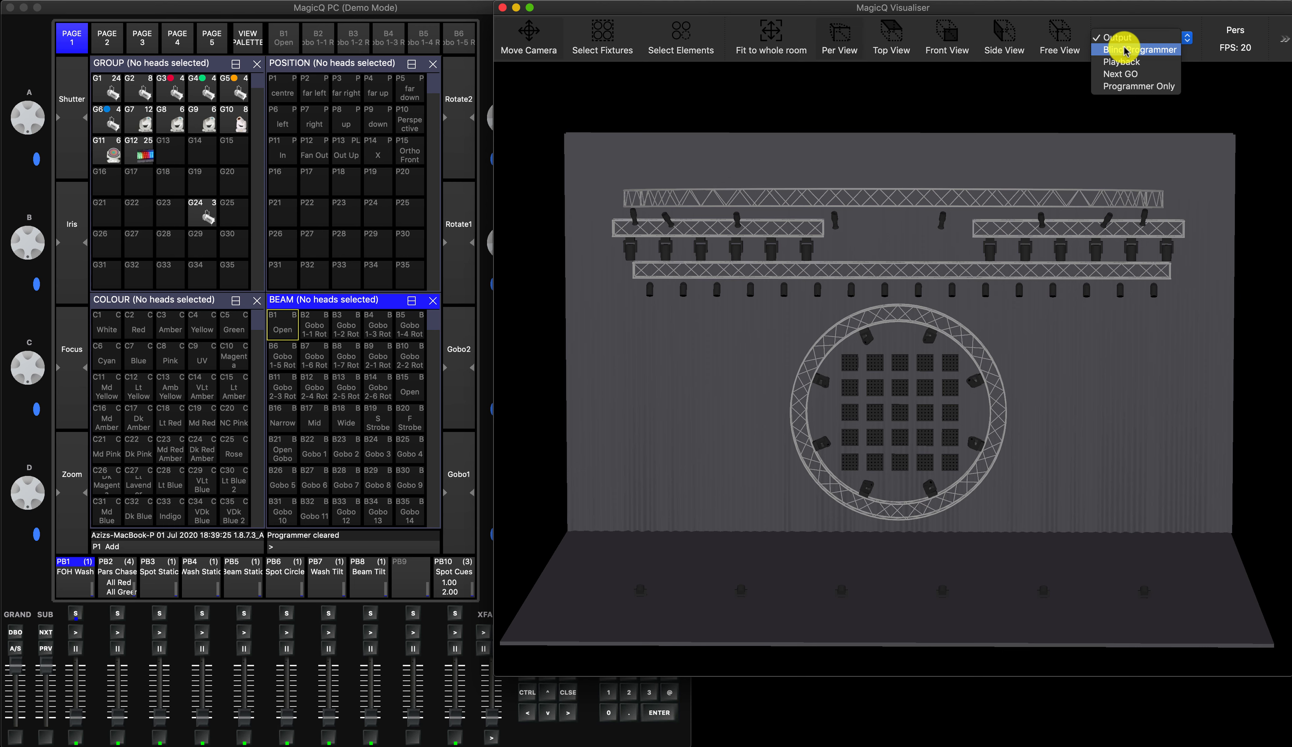
click(1124, 49)
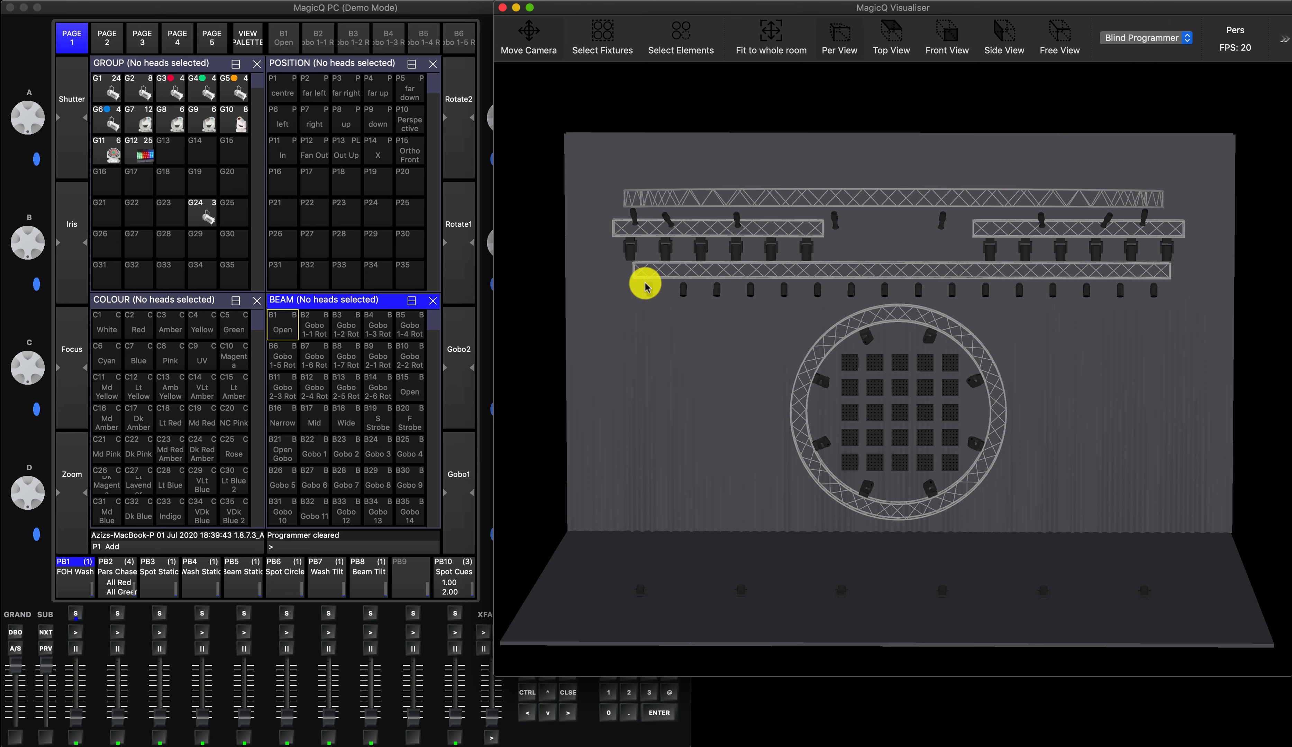
click(487, 453)
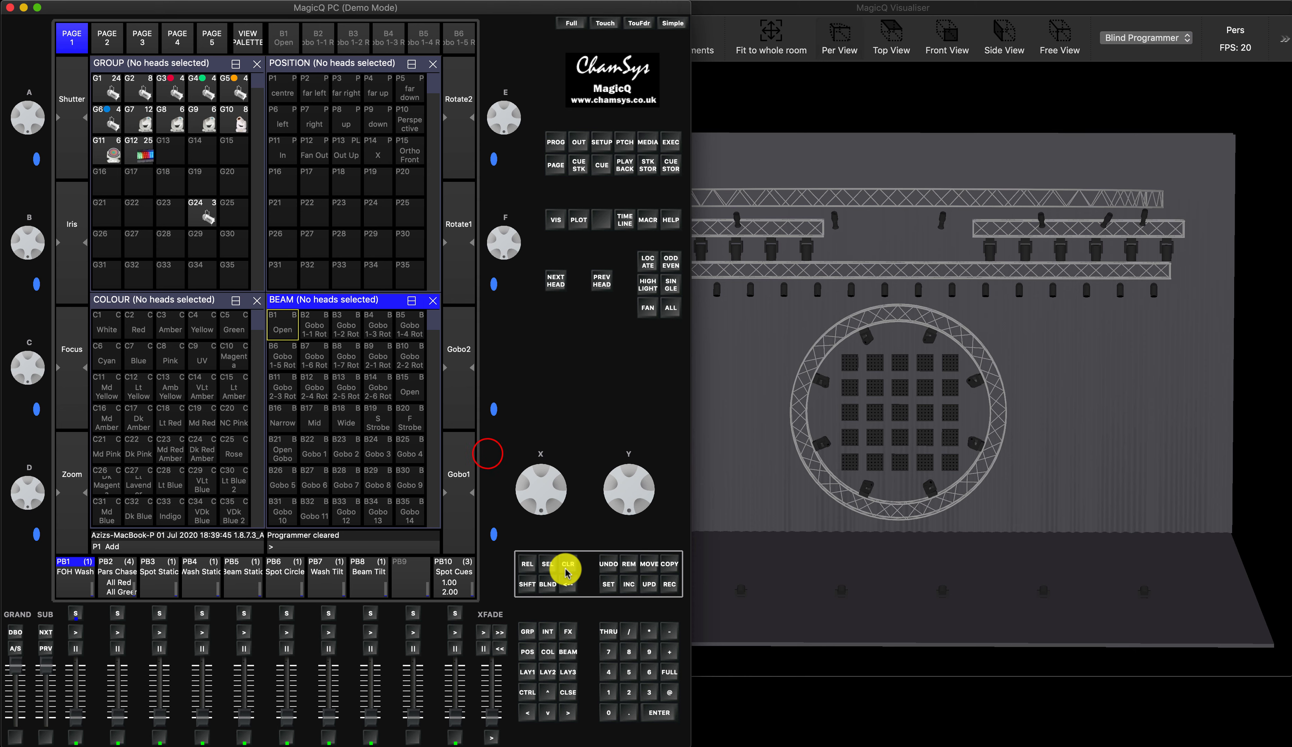
click(1111, 35)
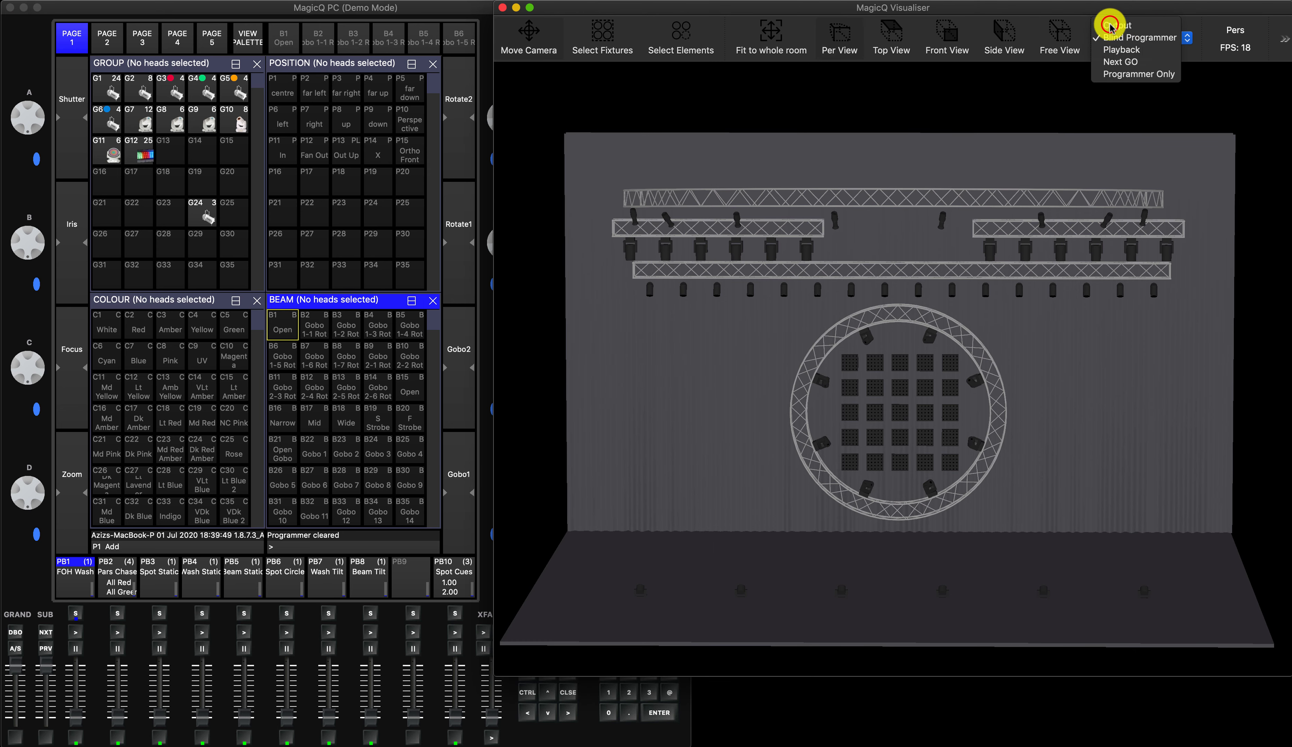
click(1110, 25)
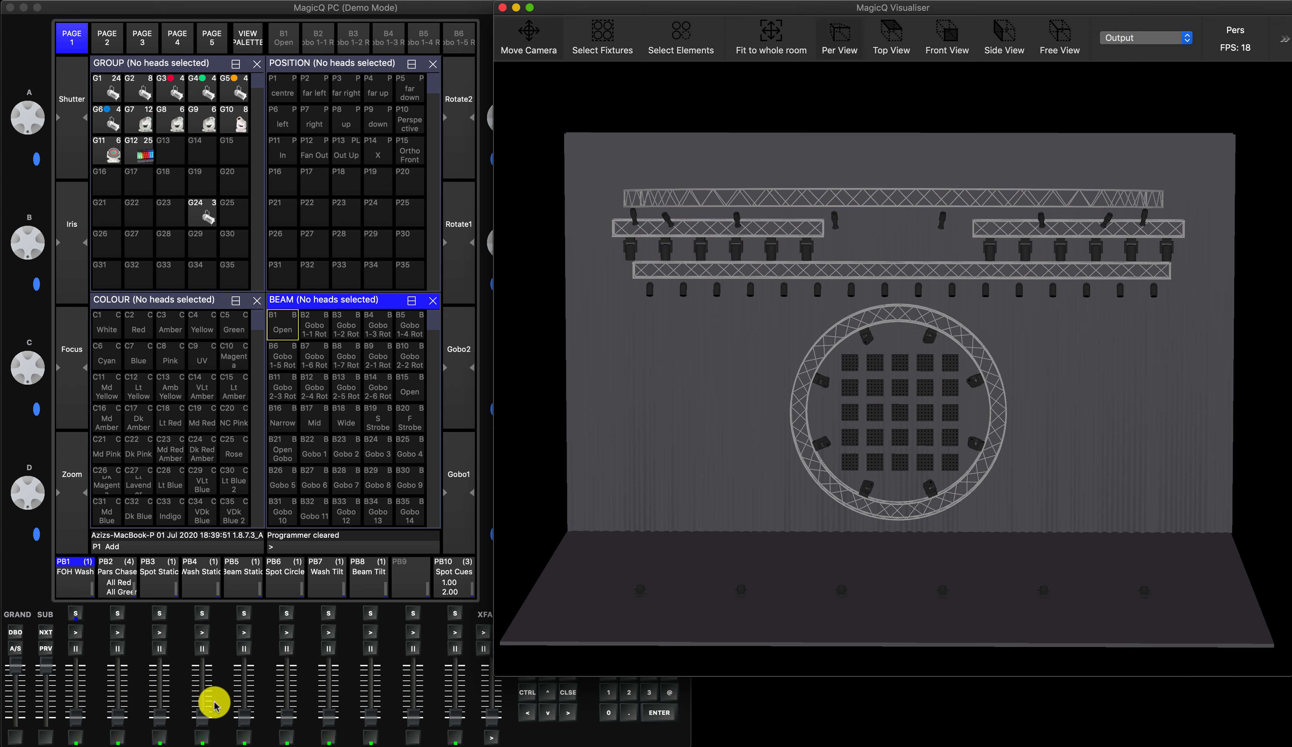
Raise the PB3 Spot Static playback, enable Blind, and program group G7 with Yellow and the Fan Out position
drag(163, 717, 161, 642)
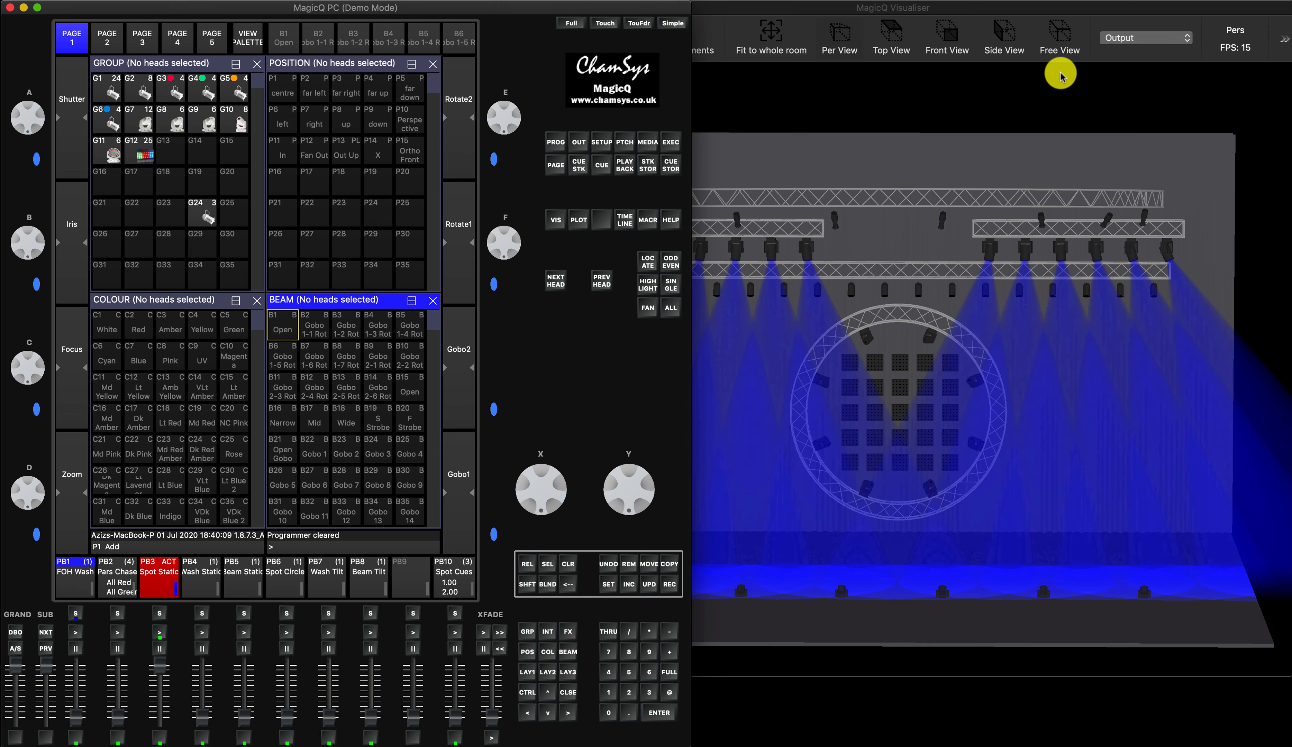
click(548, 588)
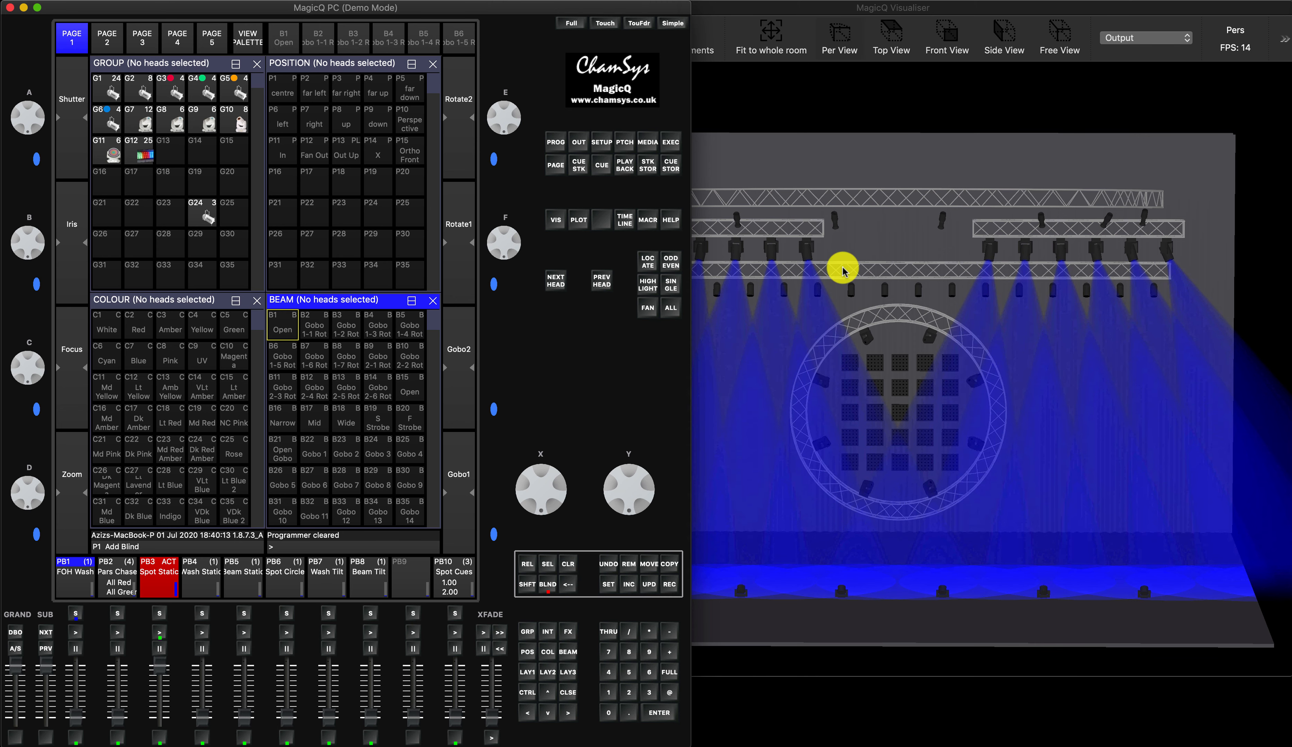
click(150, 121)
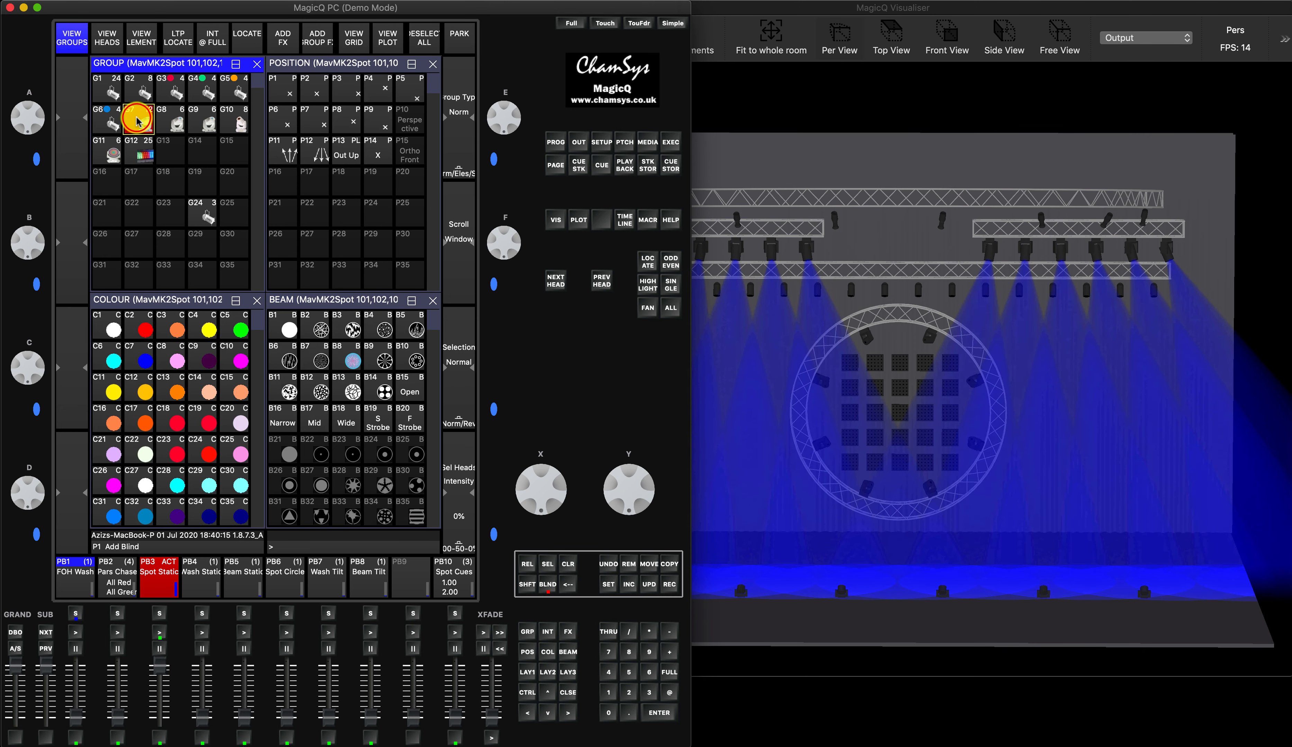
click(199, 323)
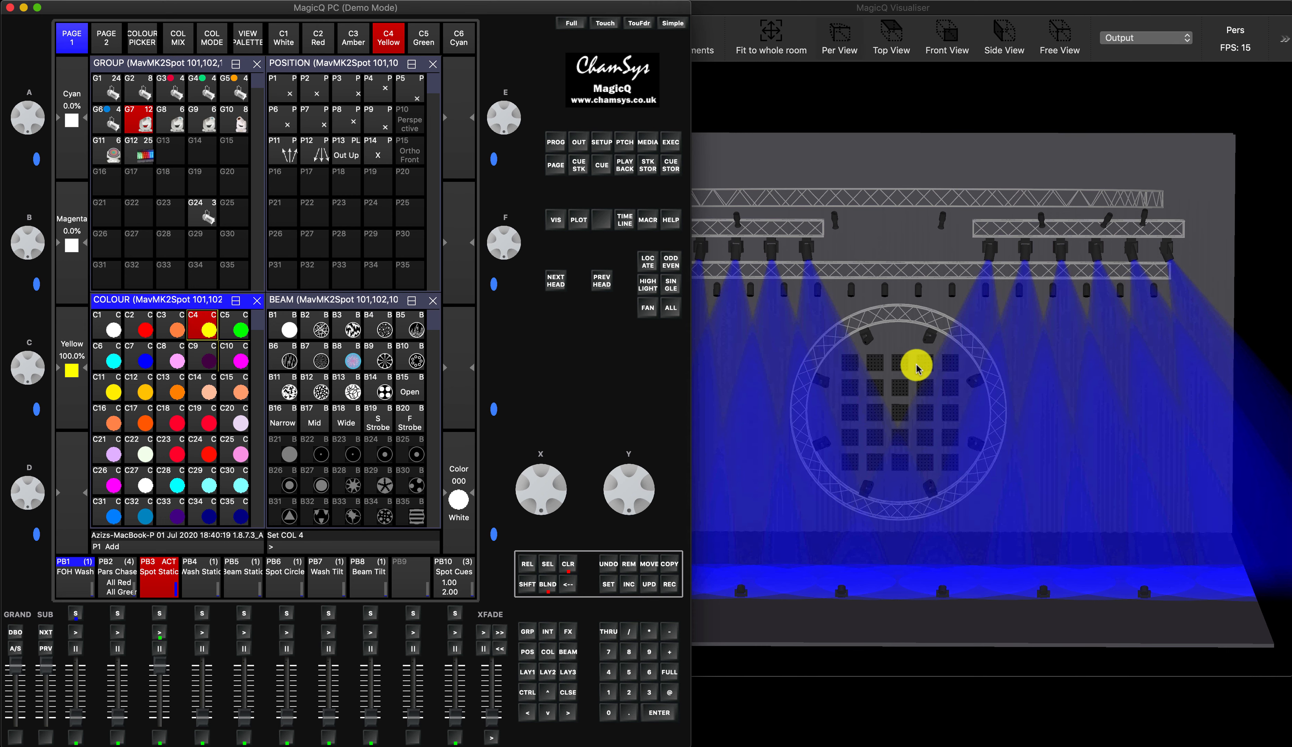
click(318, 153)
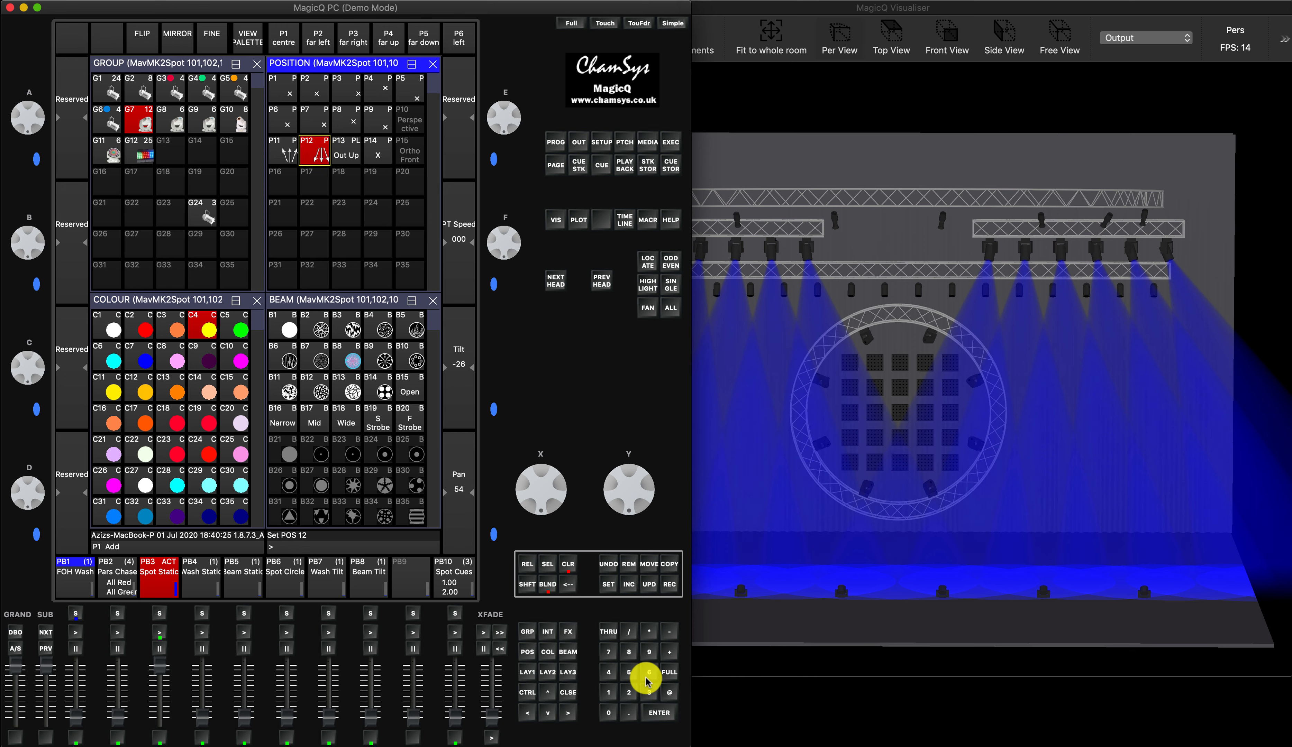
Take the blind programming live with a time of 5, and clear the programmer
click(628, 672)
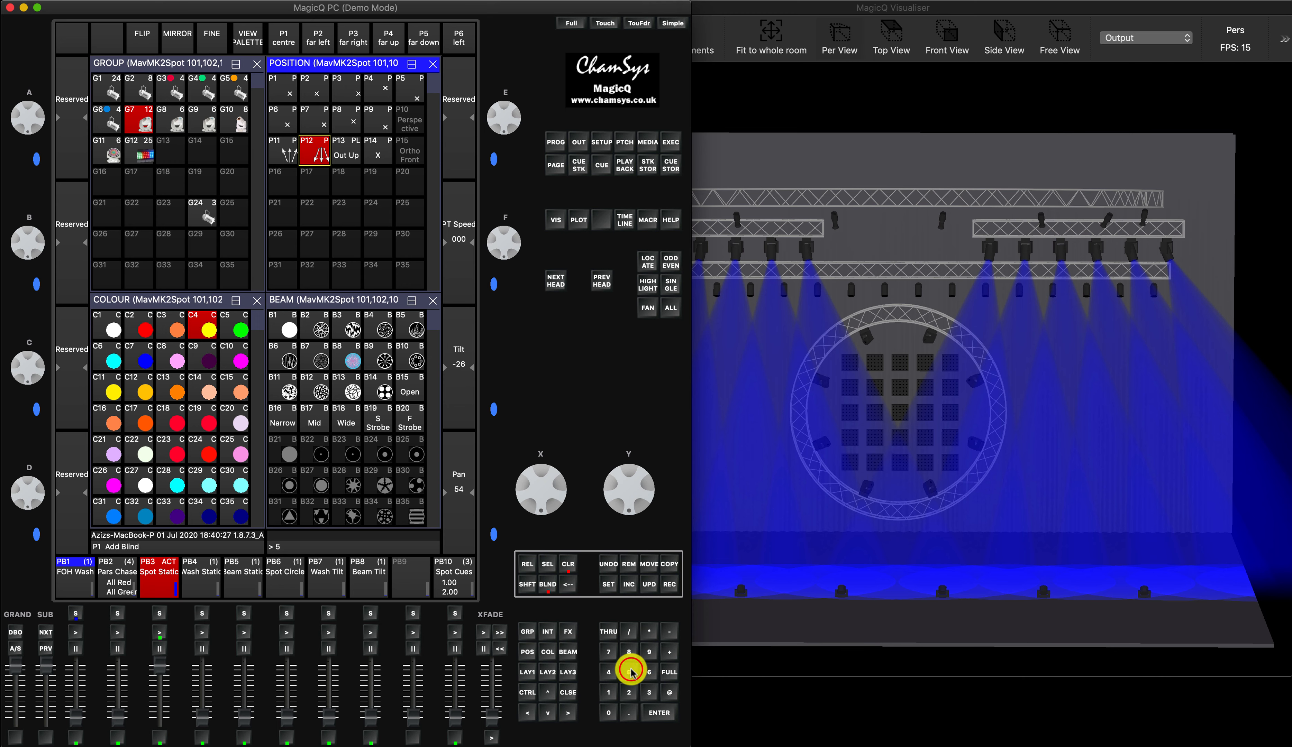
click(546, 584)
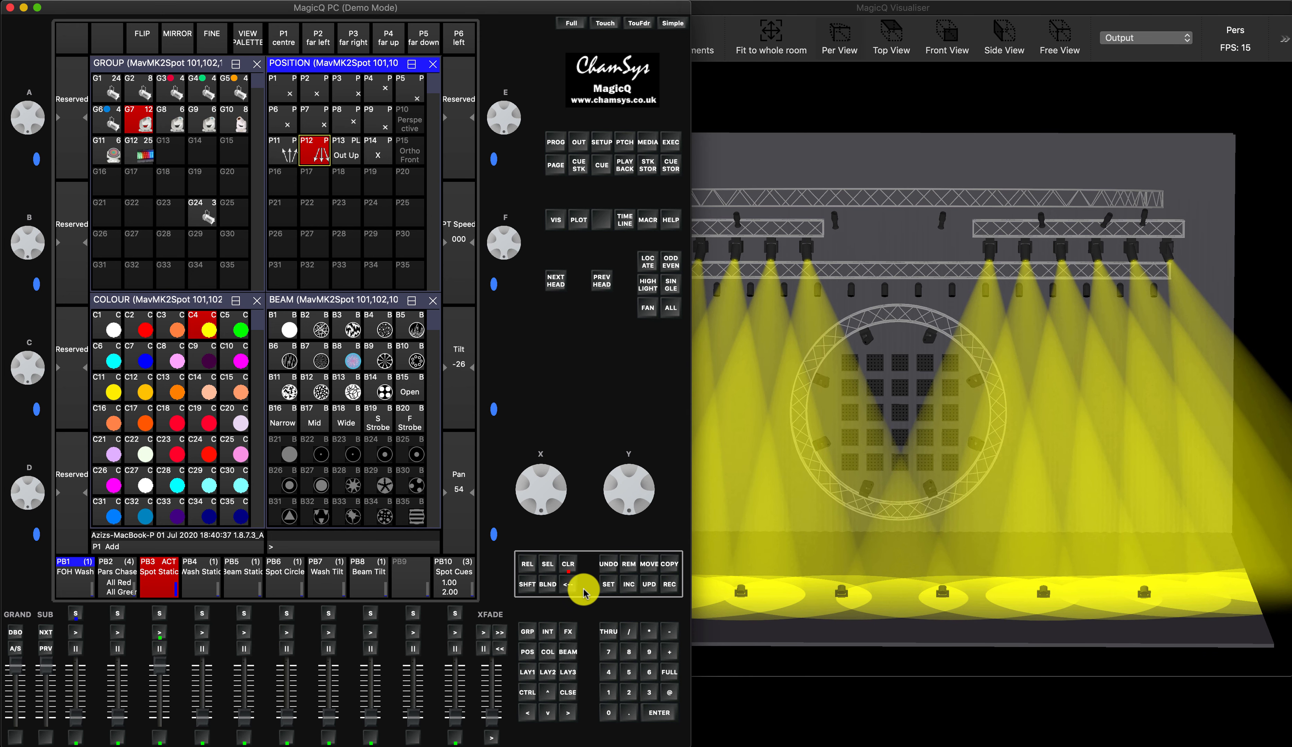
click(568, 564)
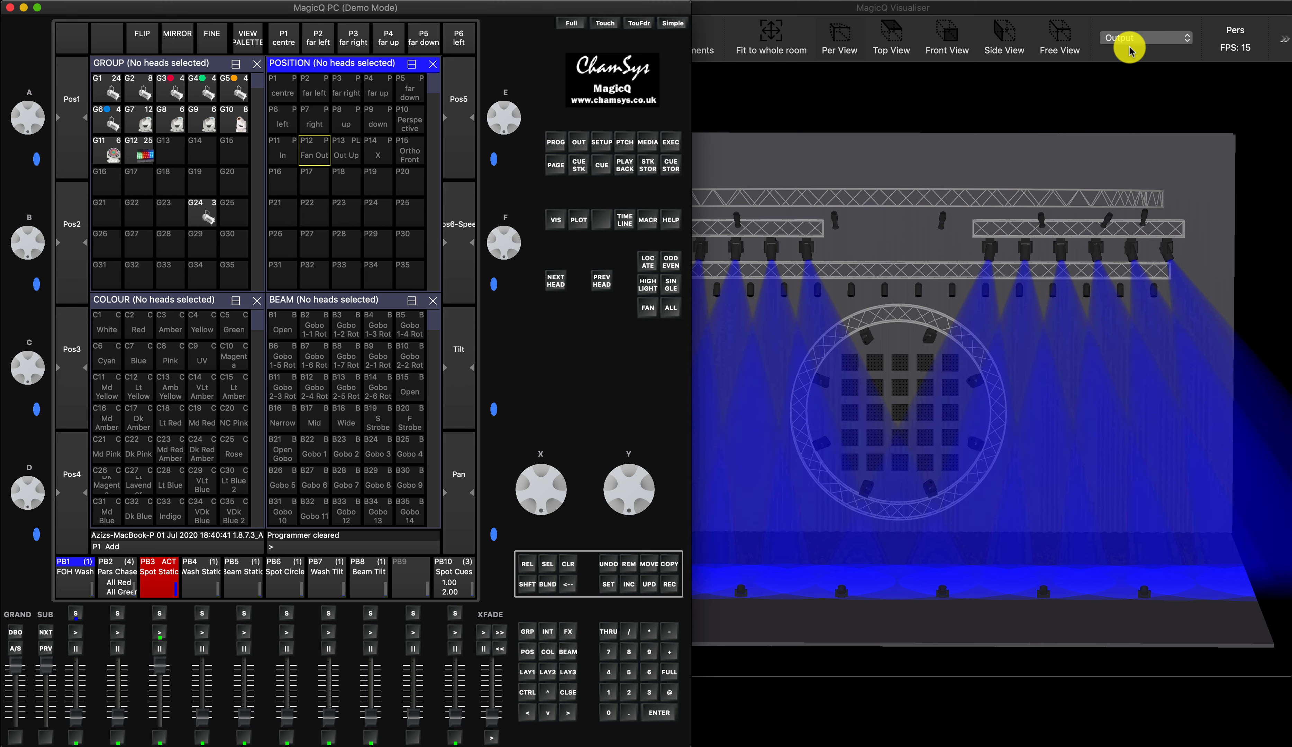
Set the visualiser source to Blind Programmer and enable Blind on the console, keeping PB3 Spot Static raised
mouse_move(154, 666)
mouse_down()
mouse_move(156, 727)
mouse_move(158, 641)
mouse_up()
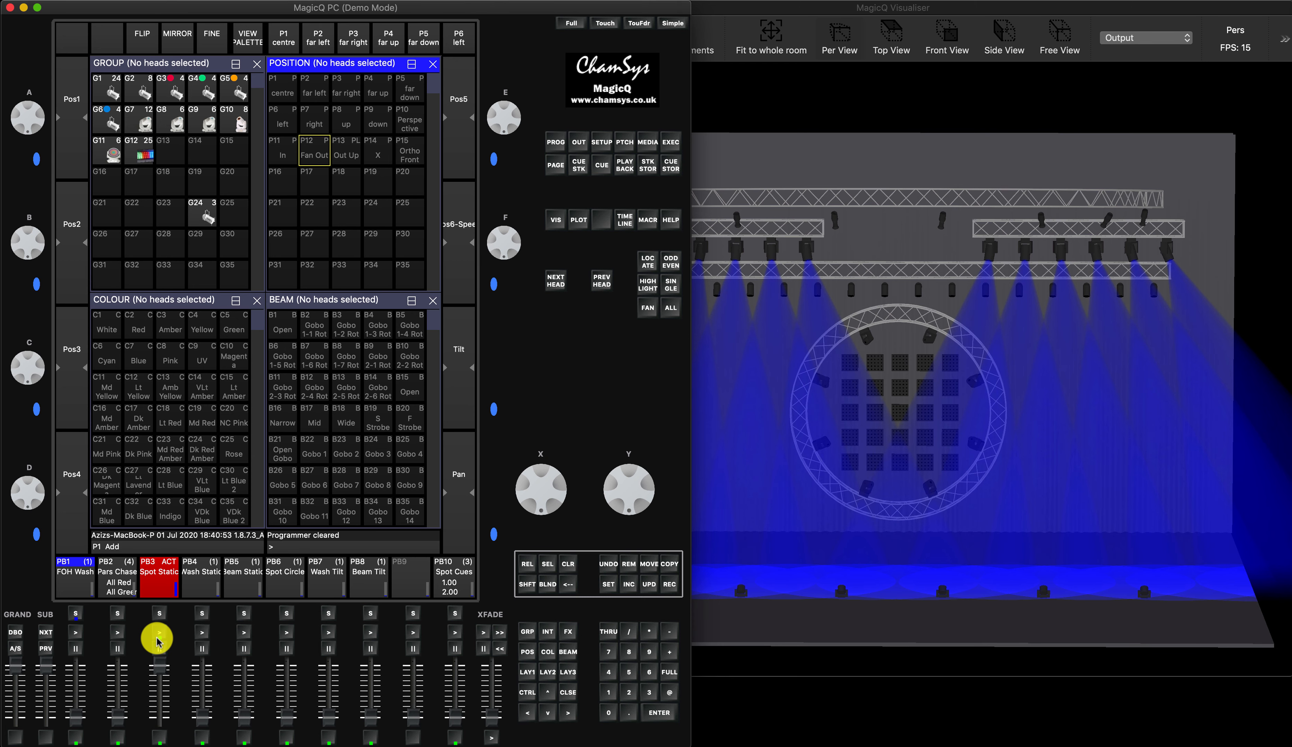
click(1133, 37)
click(1131, 50)
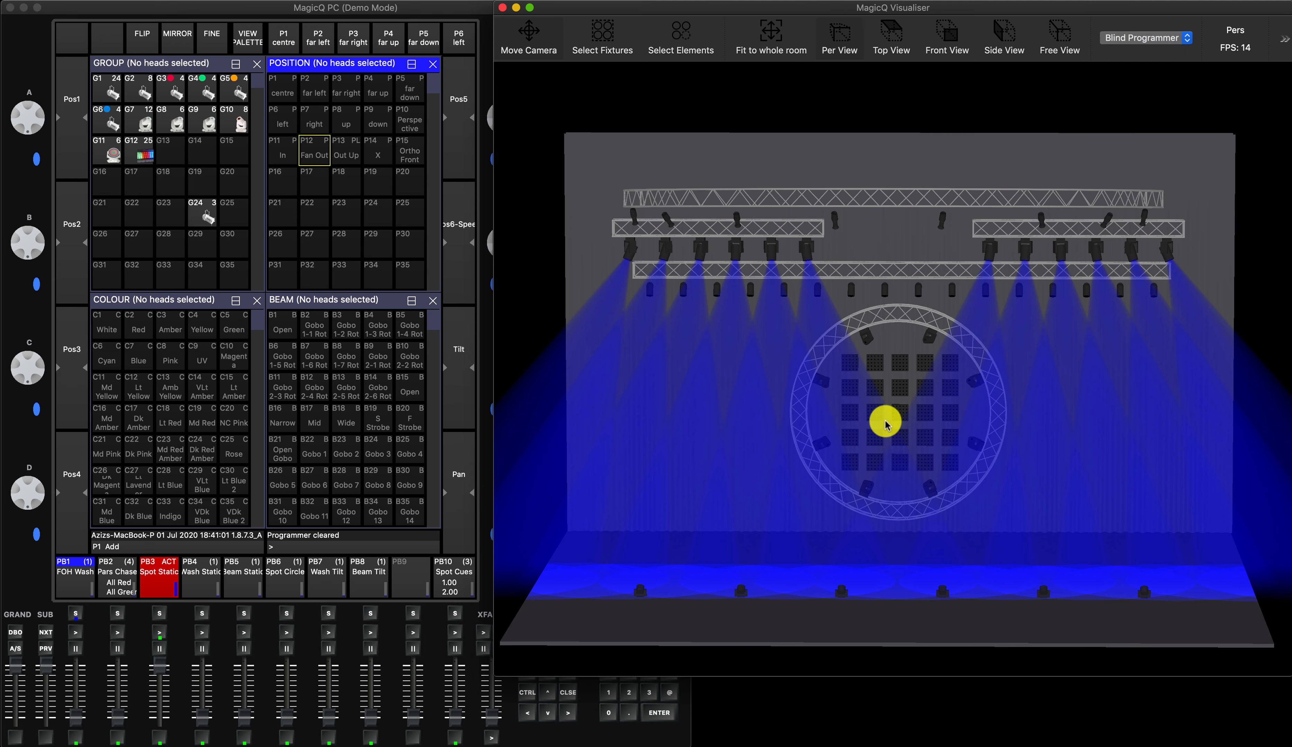
click(424, 17)
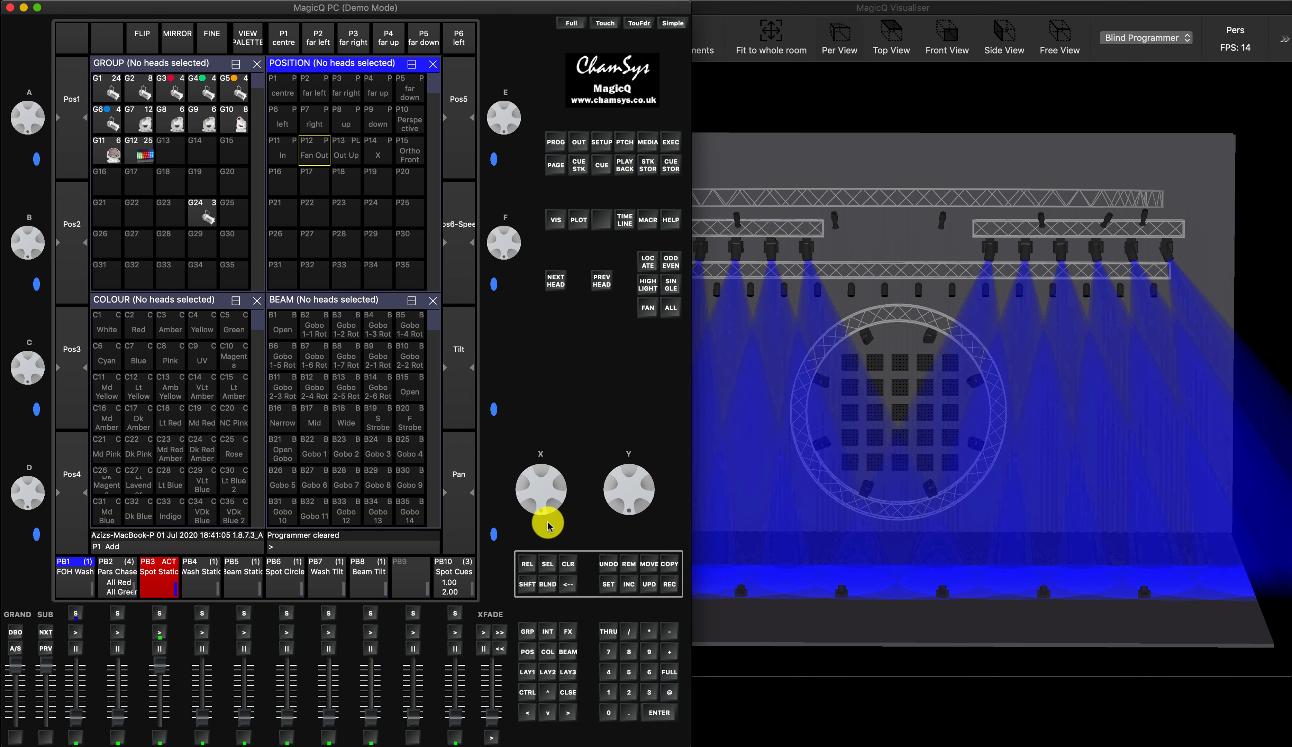
click(546, 584)
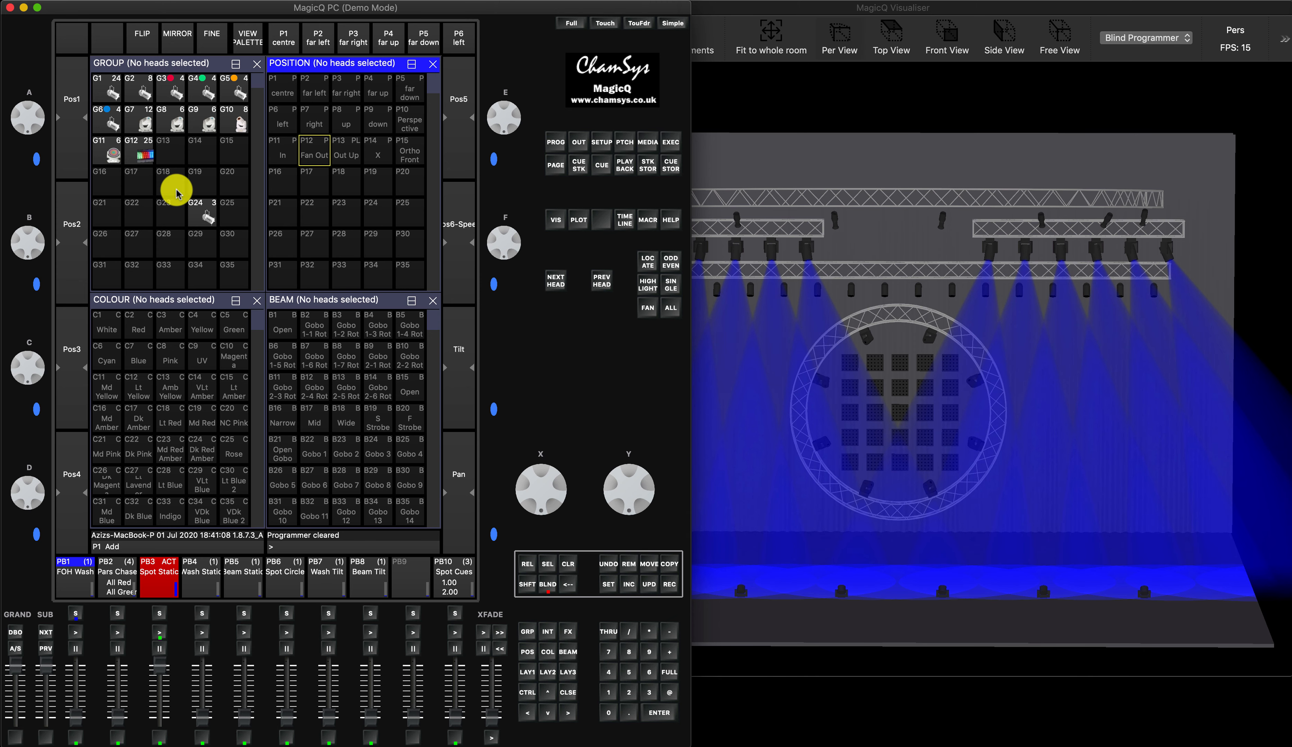
Program group G7 in blind with Yellow and the Out Up position
click(141, 116)
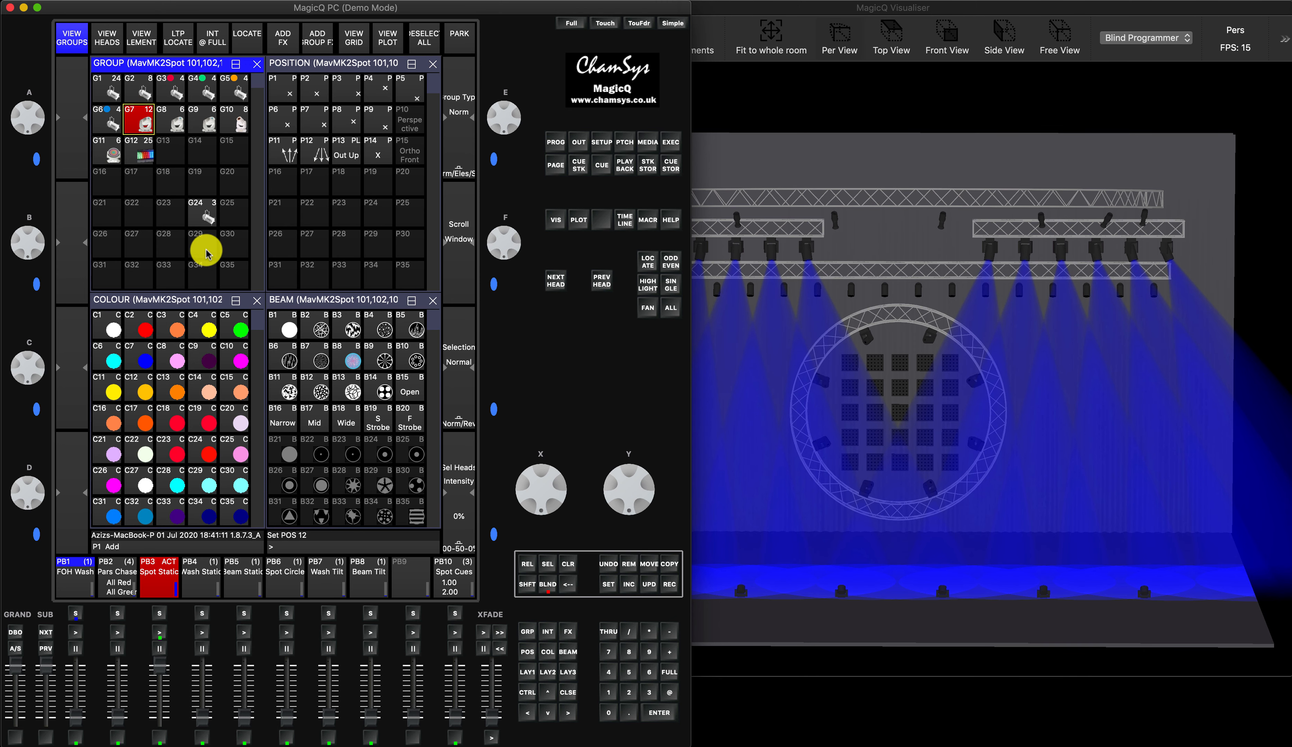
click(208, 327)
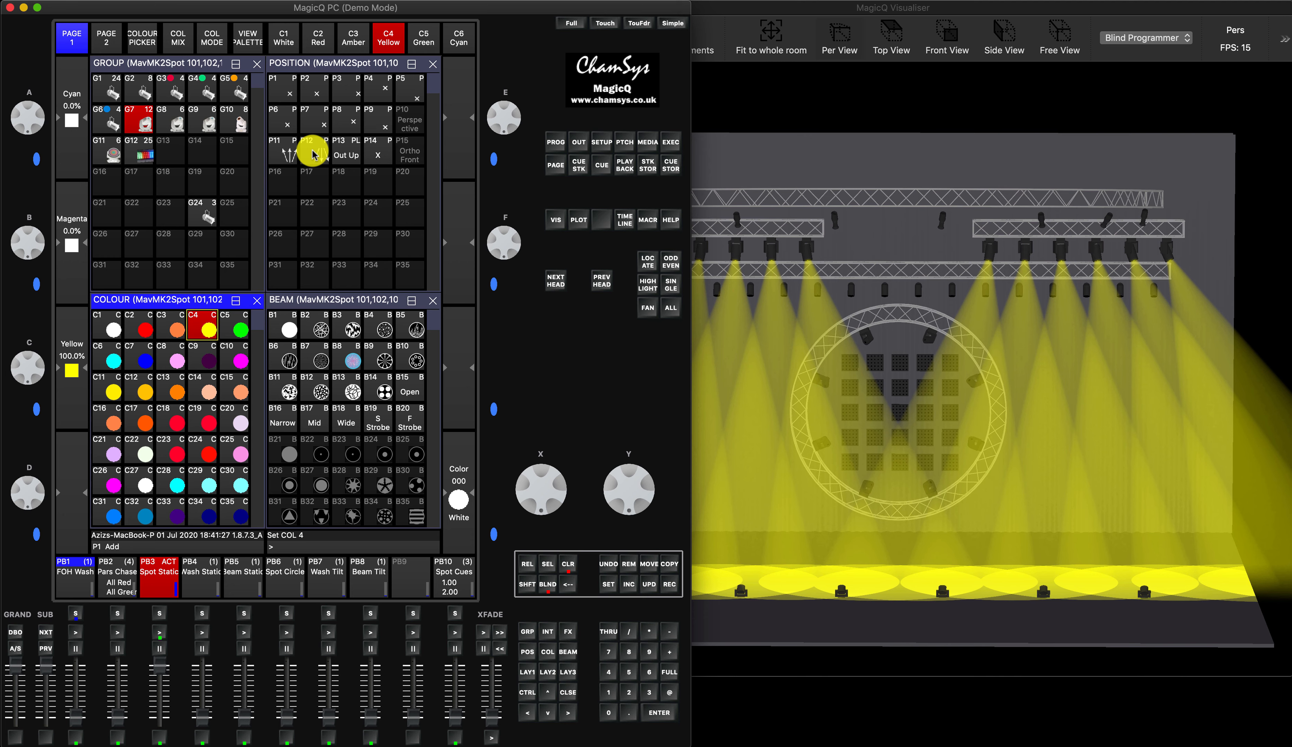
click(348, 154)
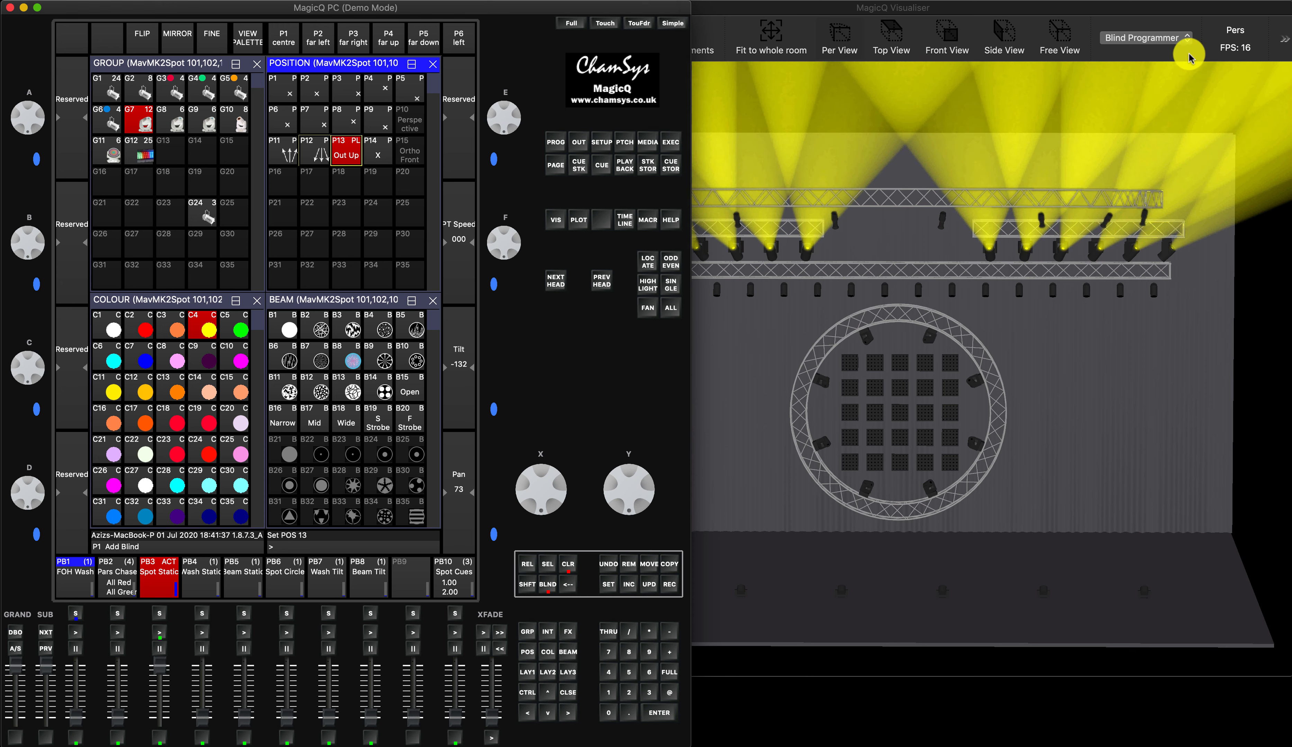
Set the visualiser source back to Output and take the blind programming live with a time of 6
click(1159, 39)
click(1158, 39)
click(1135, 28)
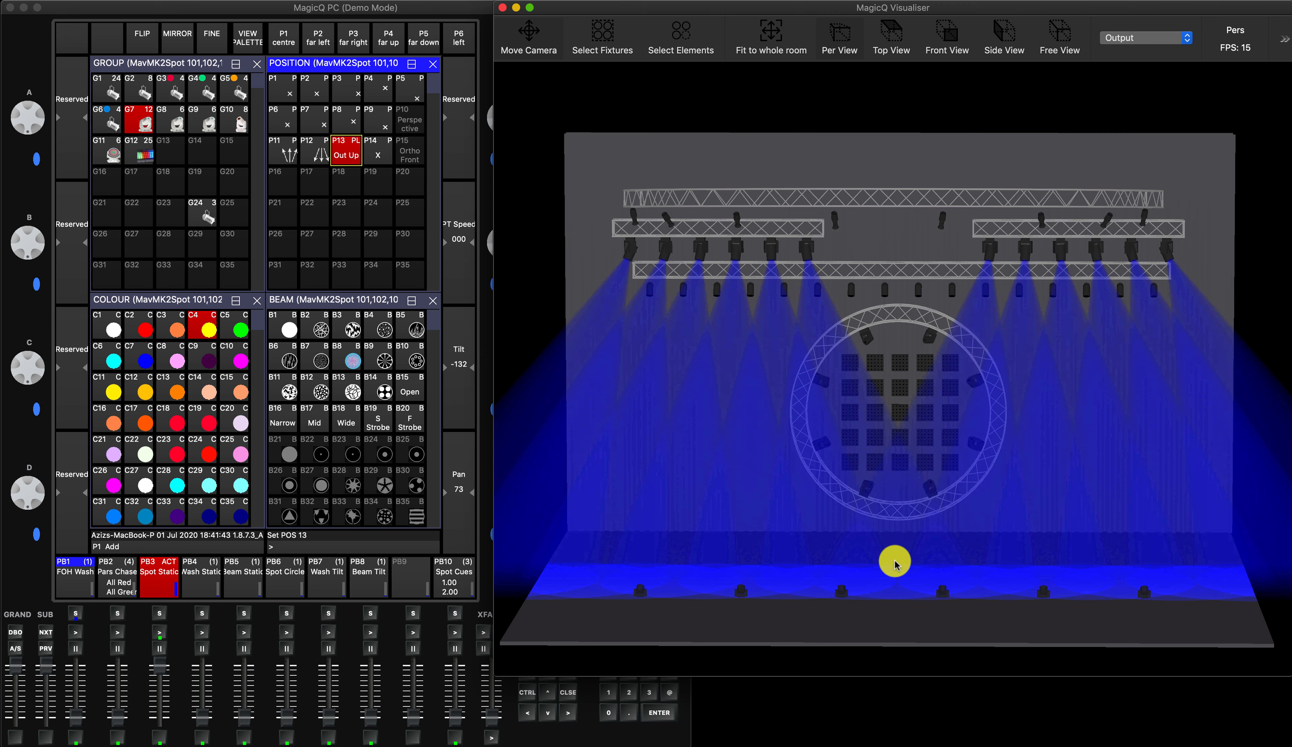
click(611, 734)
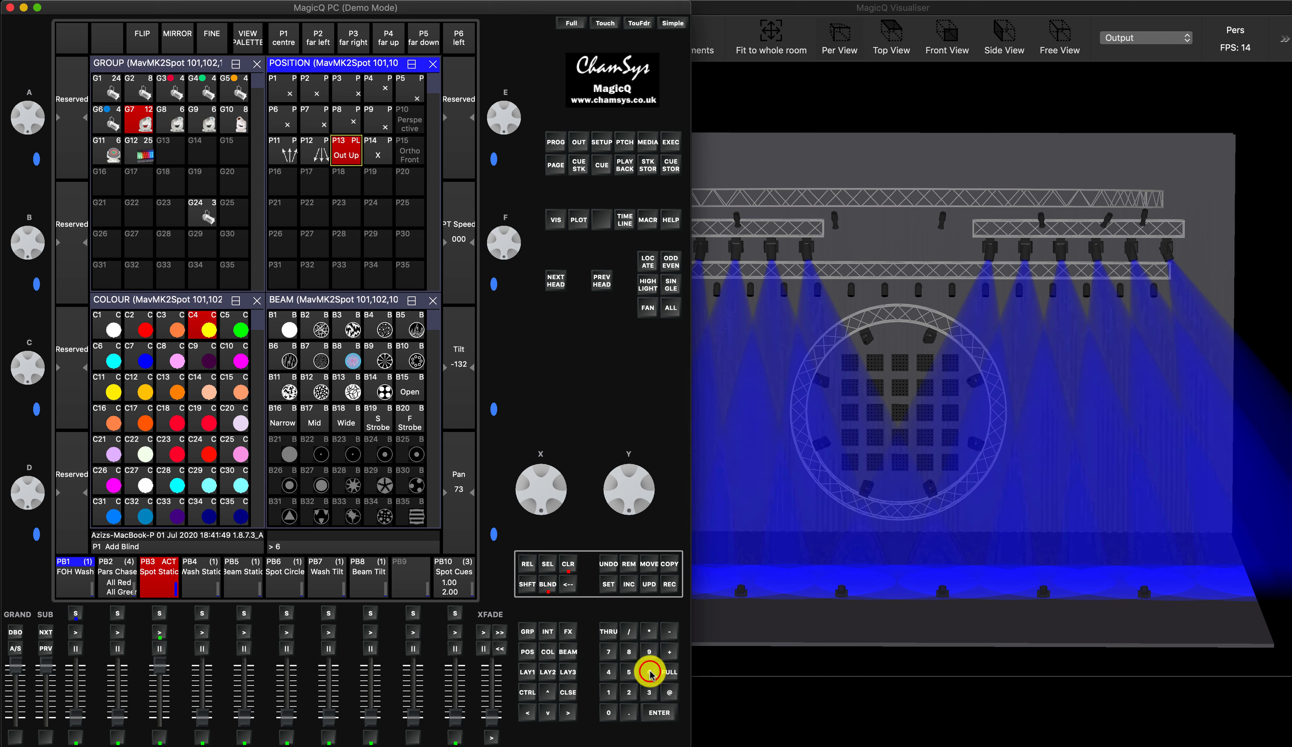
click(546, 585)
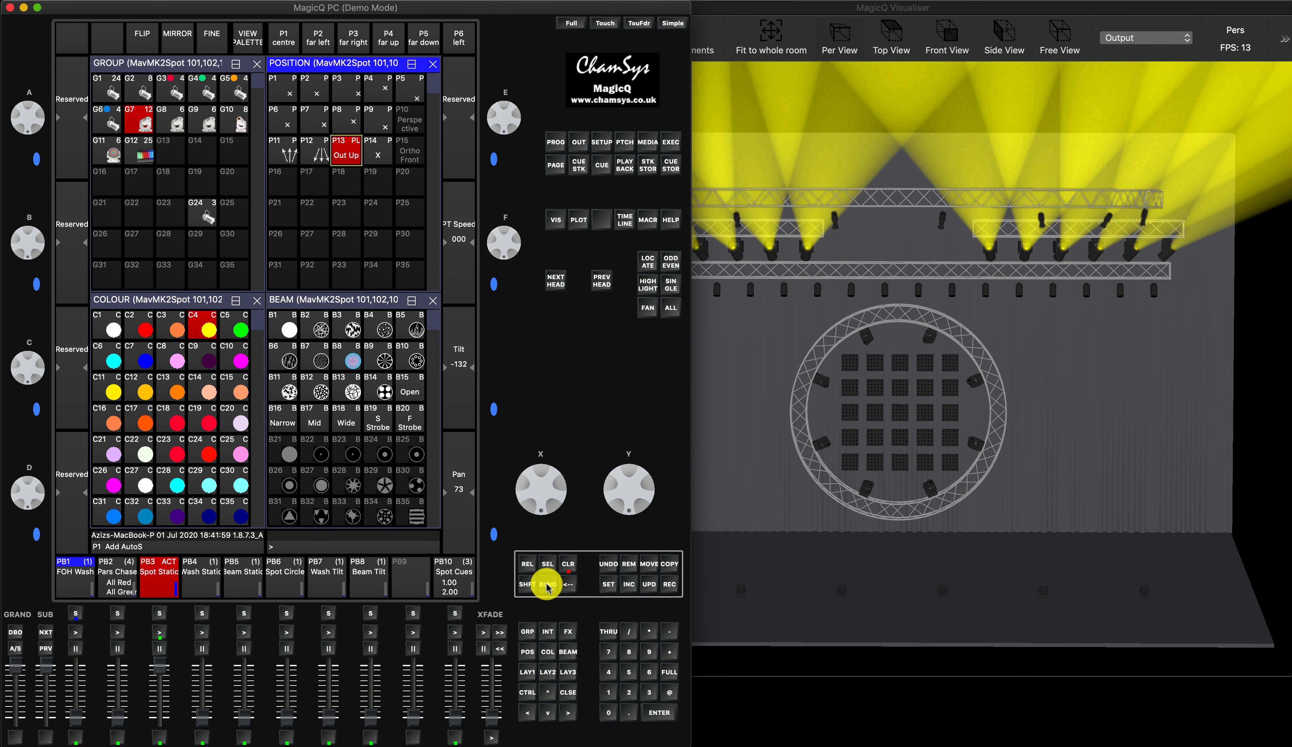
click(1138, 39)
click(1138, 41)
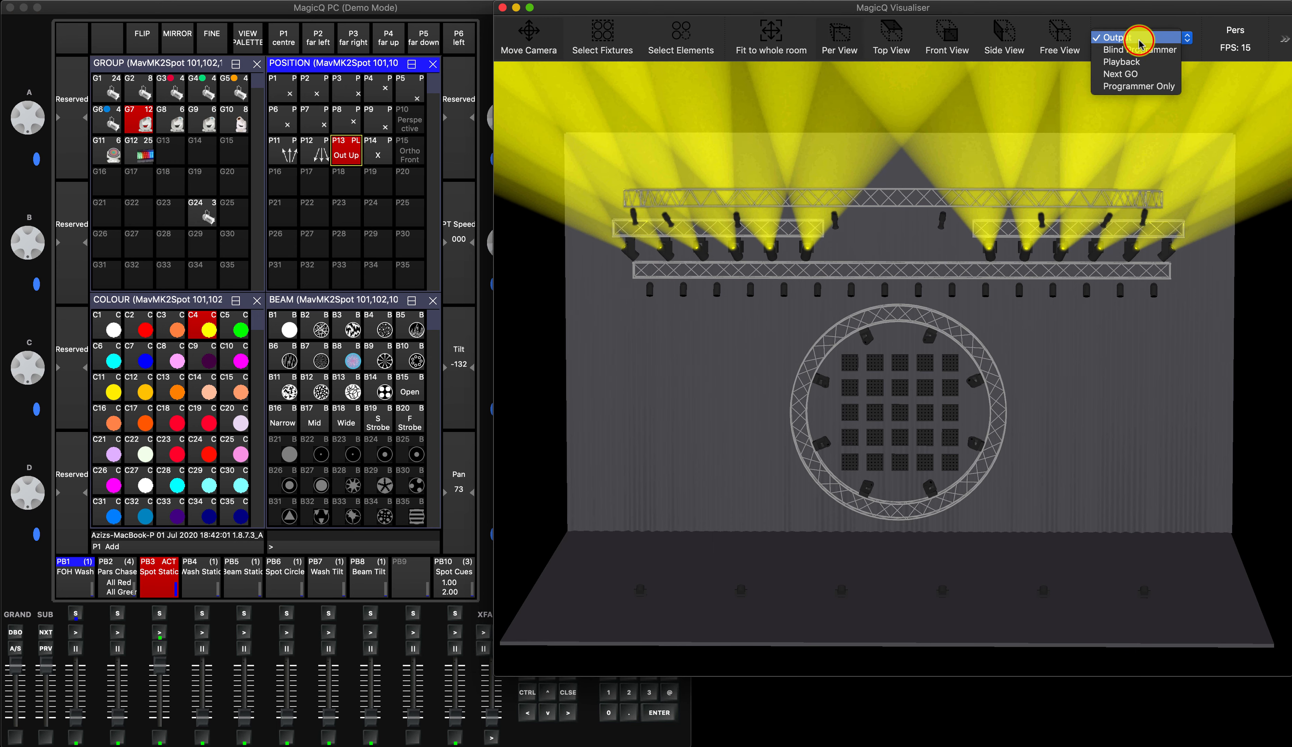
click(1141, 15)
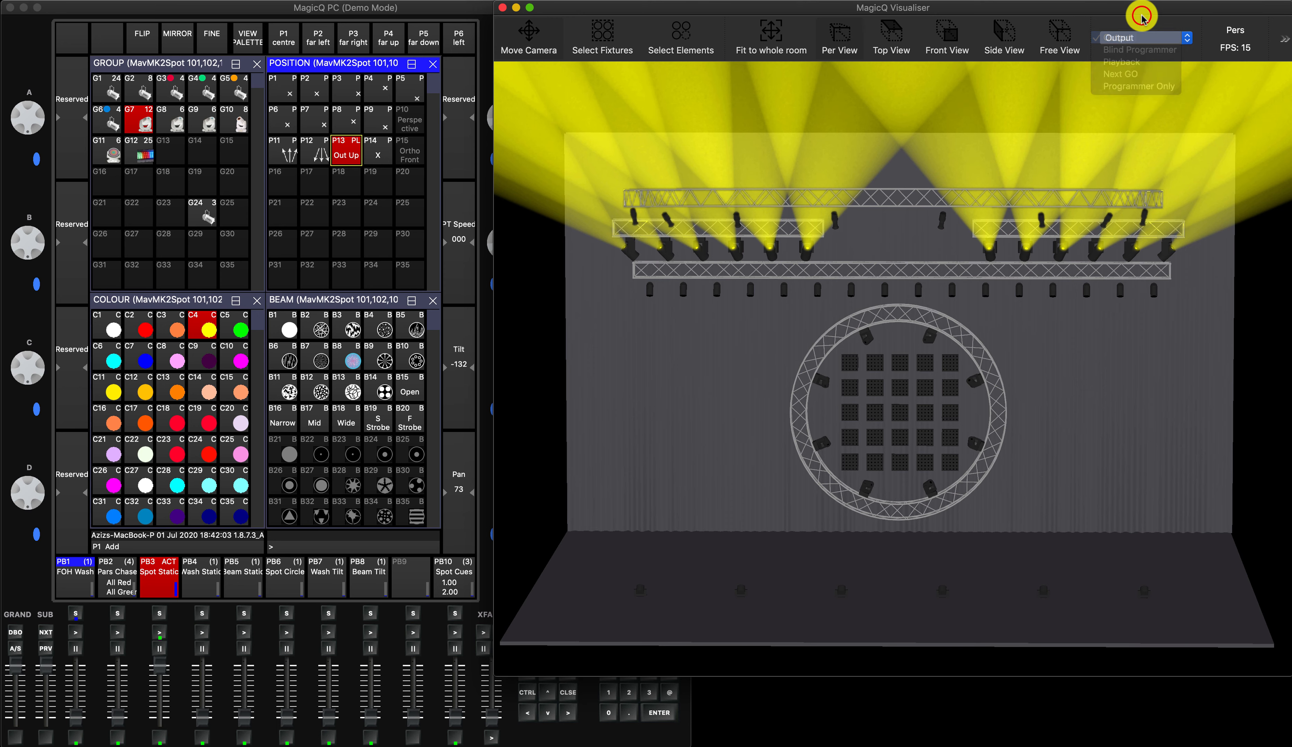
Clear the programmer and bring the PB3 Spot Static playback down
click(590, 701)
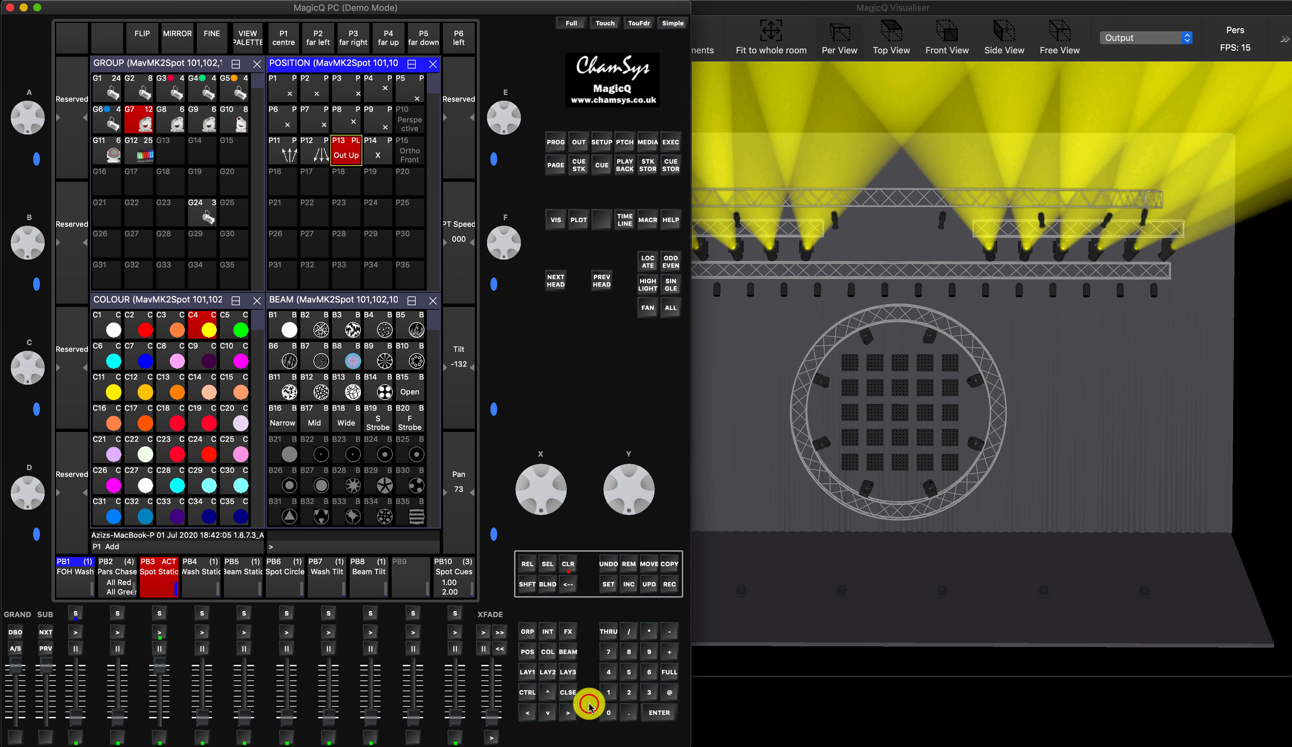
click(573, 560)
drag(159, 664, 153, 744)
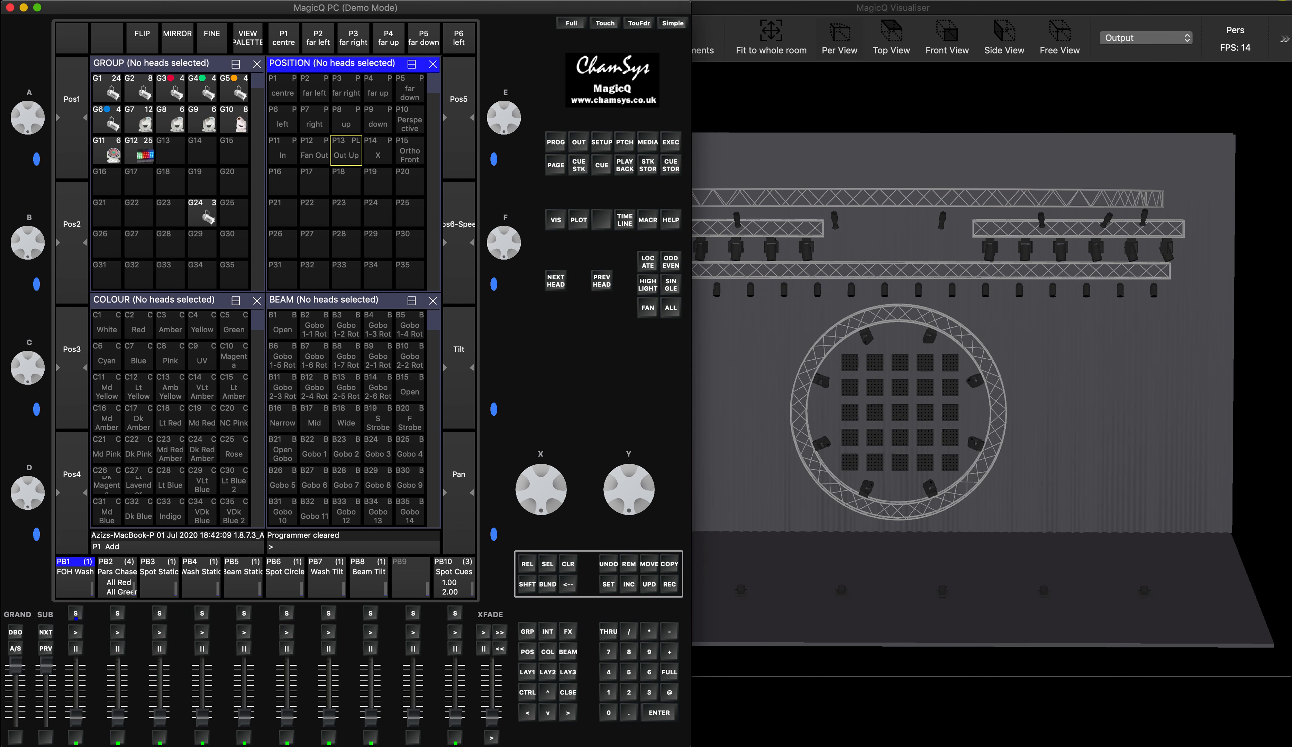
Set the visualiser source to Playback and bring up the PB1 FOH Wash playback
click(1160, 36)
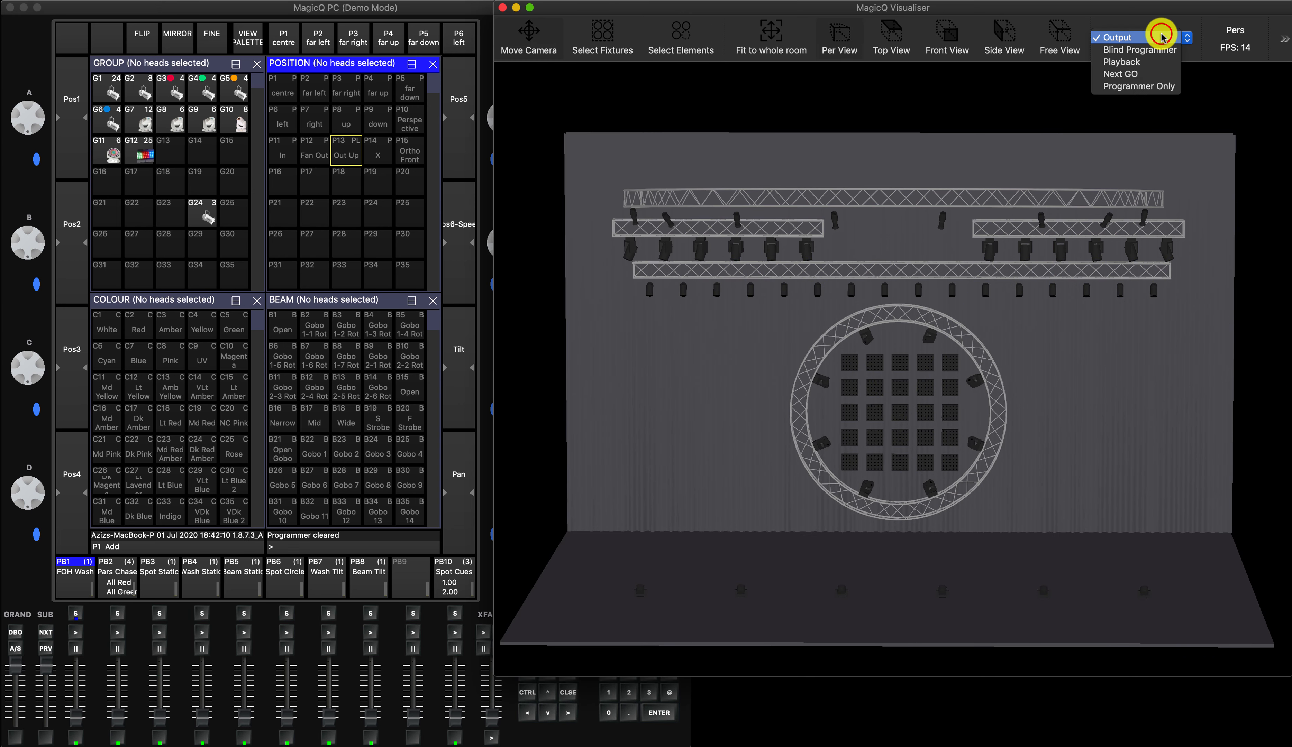
click(1137, 61)
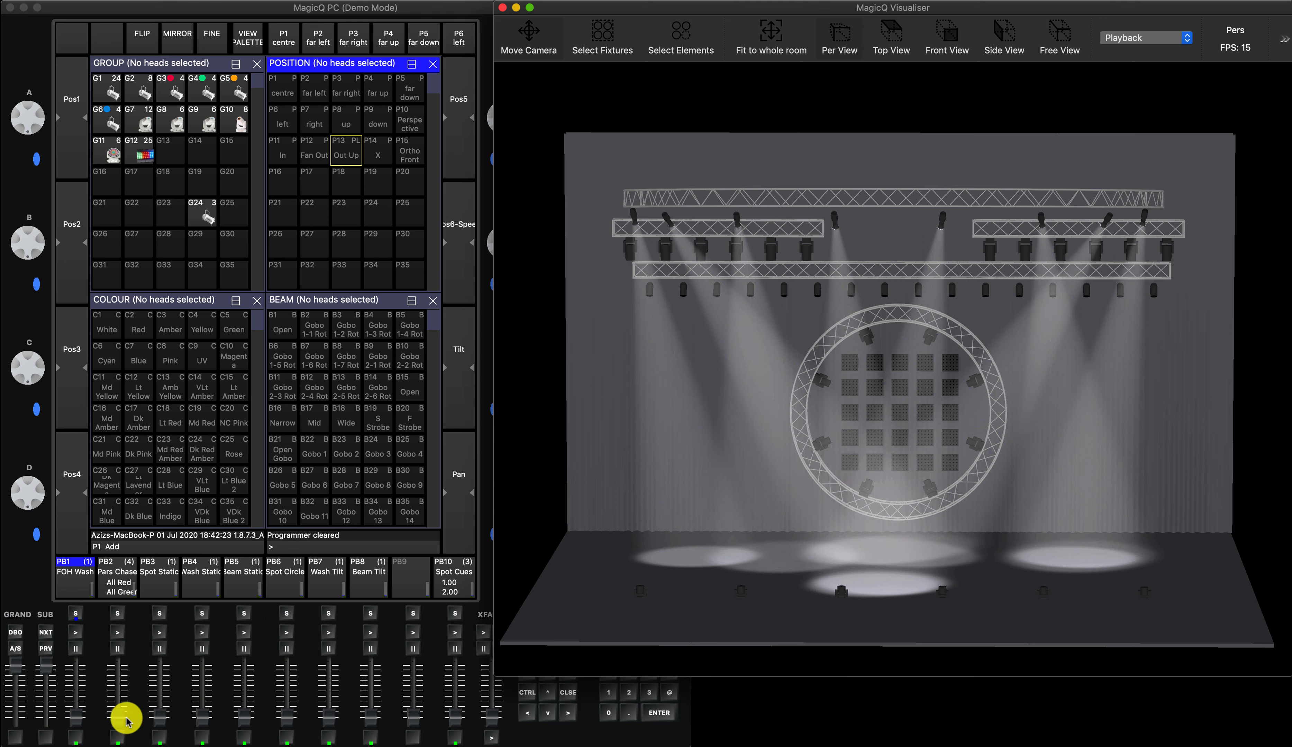
drag(73, 715, 73, 635)
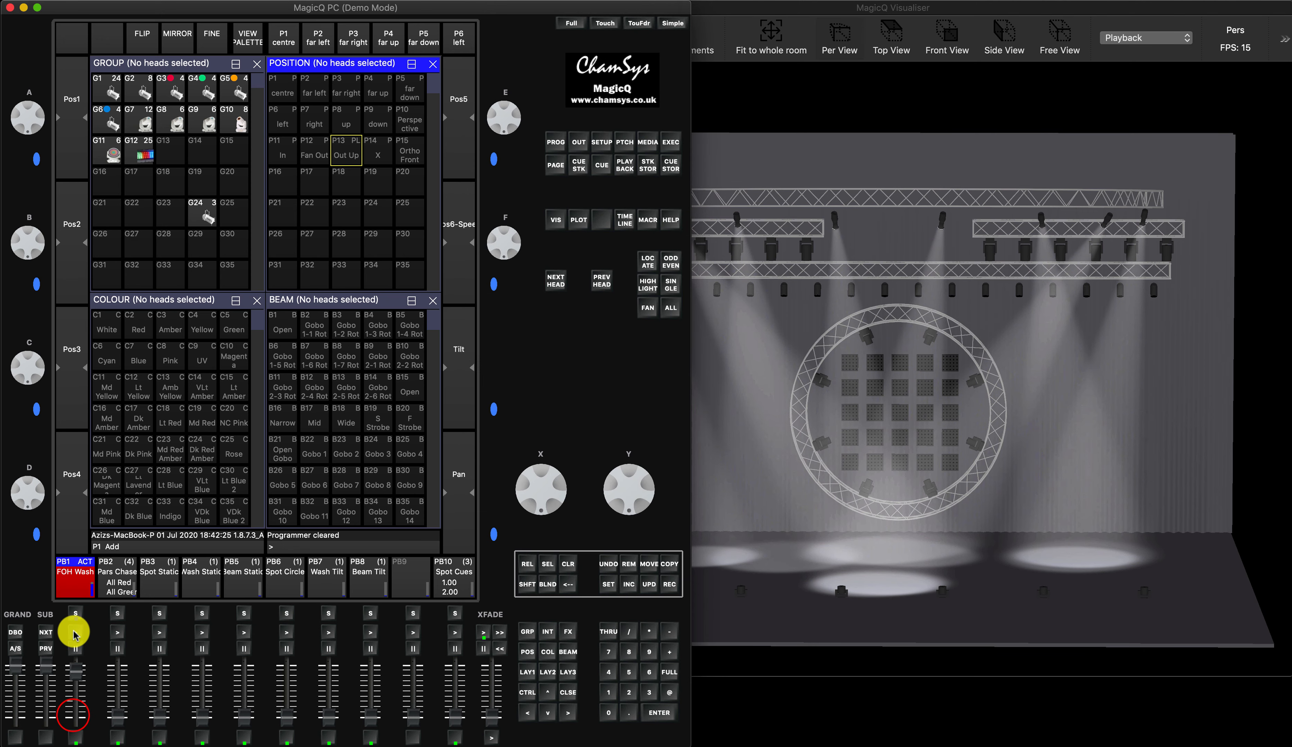
click(75, 633)
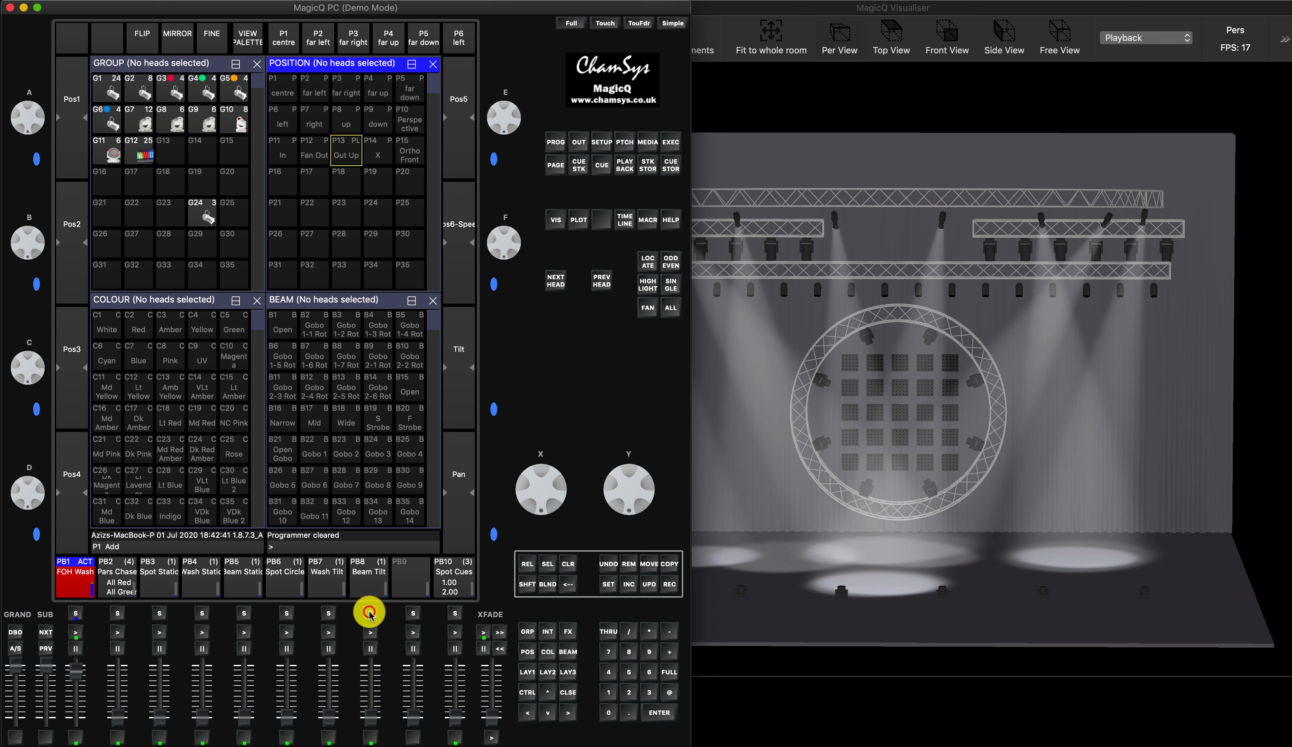
Preview the PB8, PB7, PB6, PB5 and PB4 playbacks in the visualiser by selecting each in turn, finishing on PB7 Wash Tilt
click(369, 613)
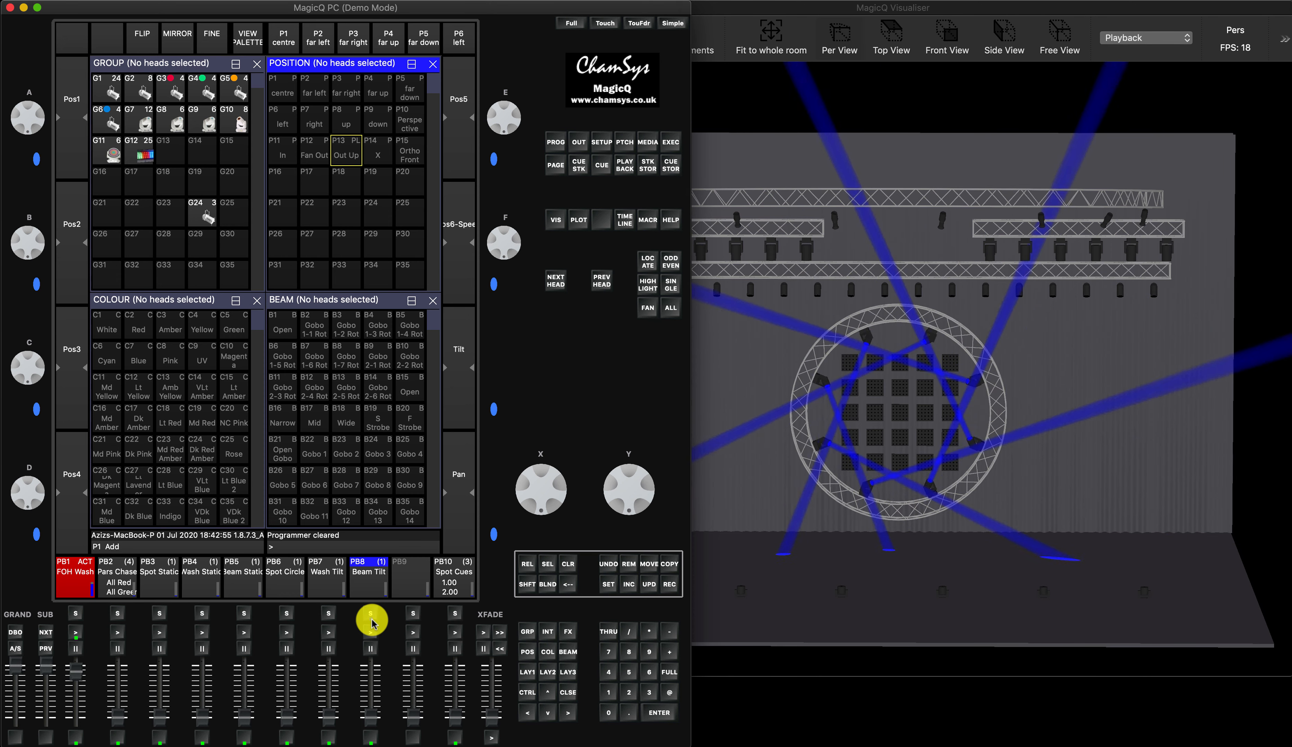
click(324, 615)
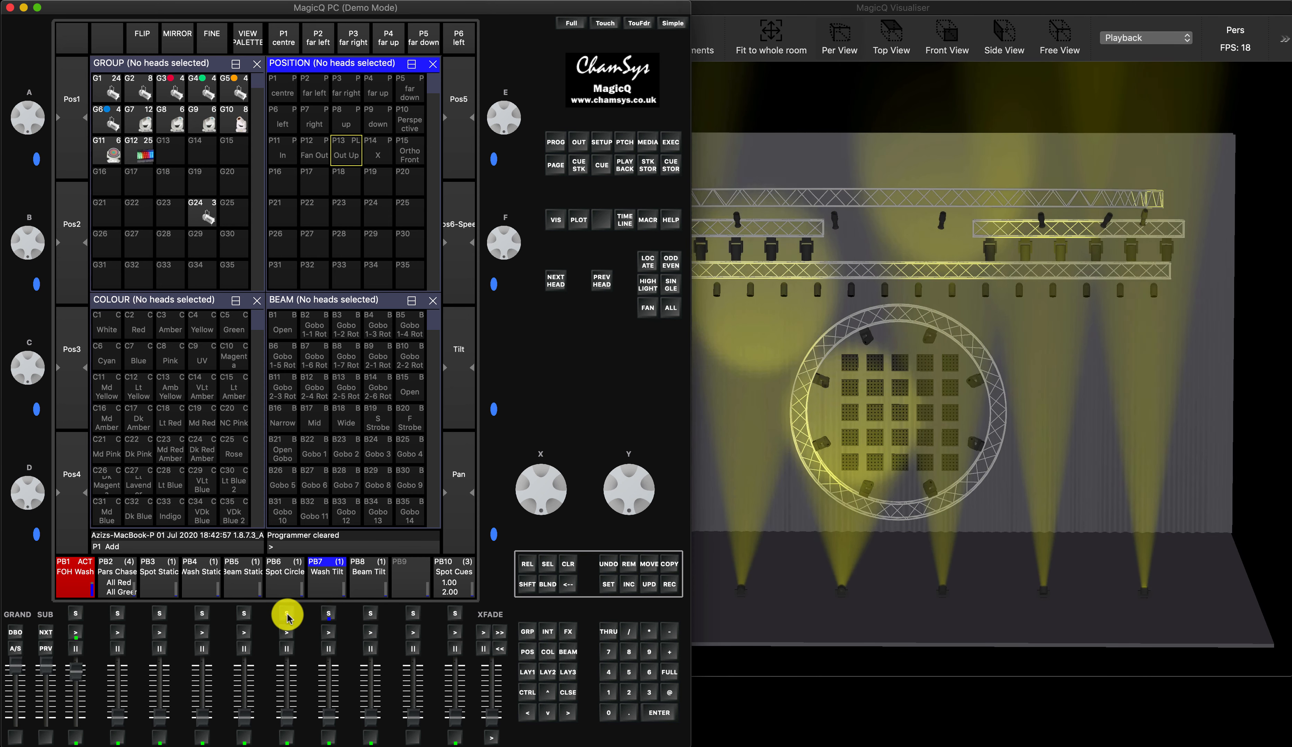
click(287, 614)
click(245, 614)
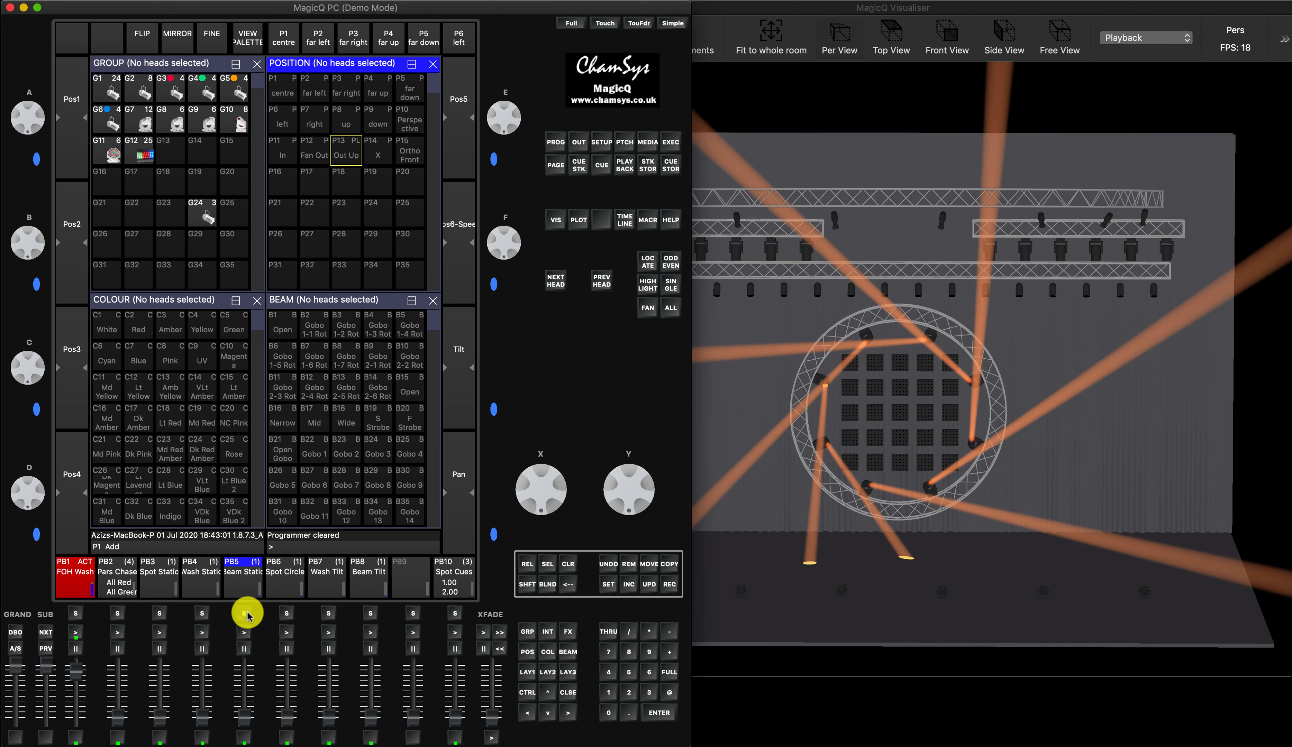
click(202, 615)
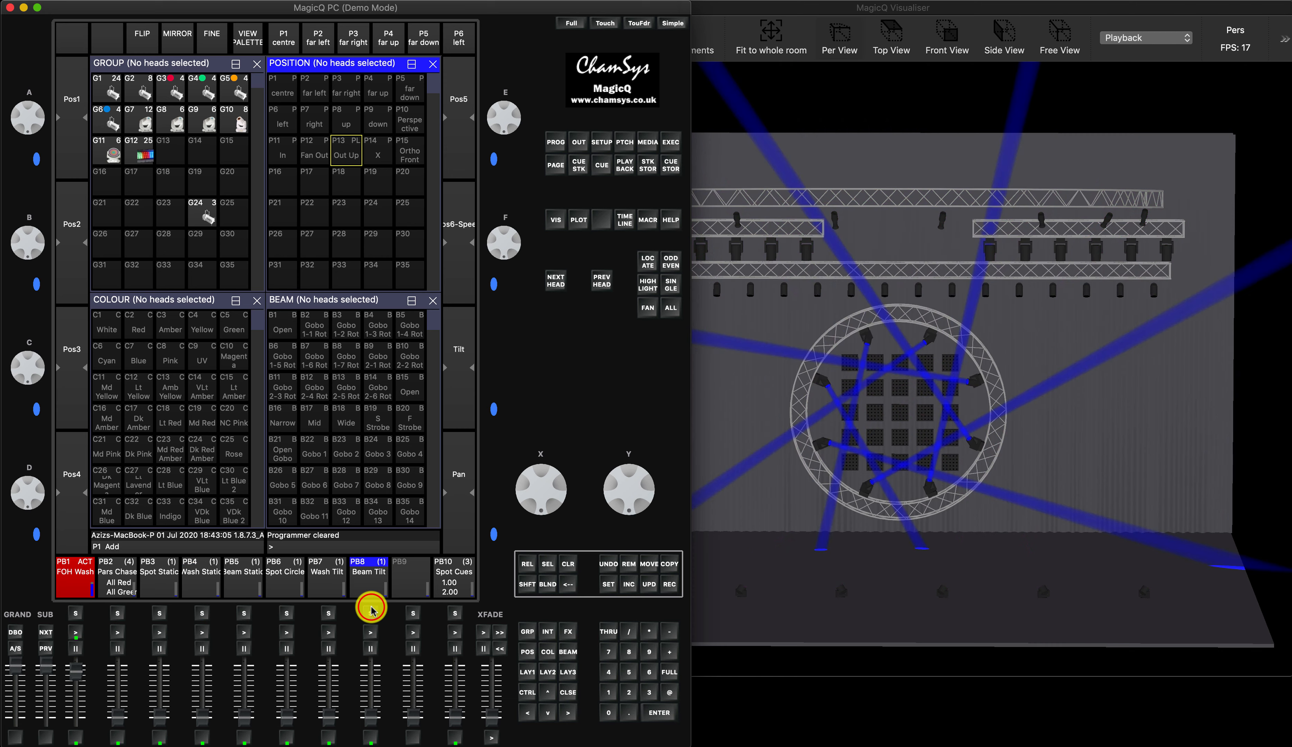
click(328, 613)
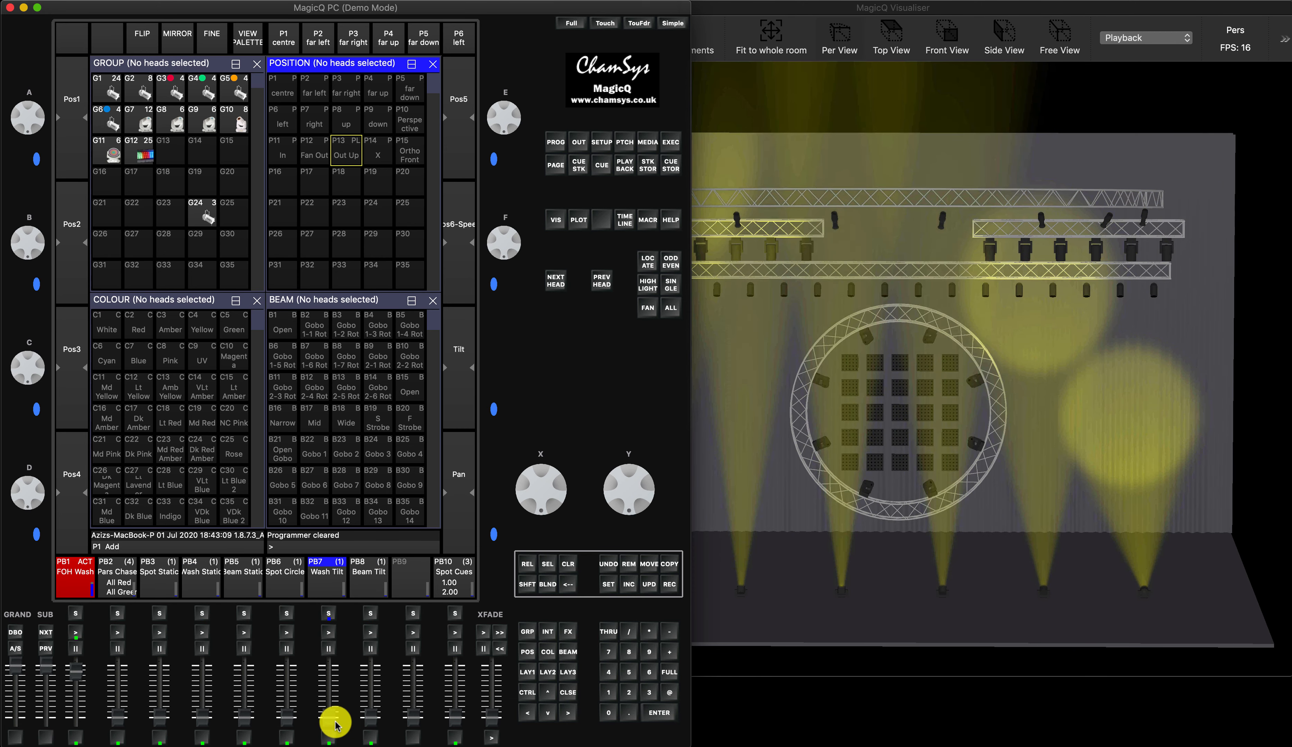
Raise the PB7 Wash Tilt playback, keeping the visualiser source on Playback
drag(335, 723, 332, 676)
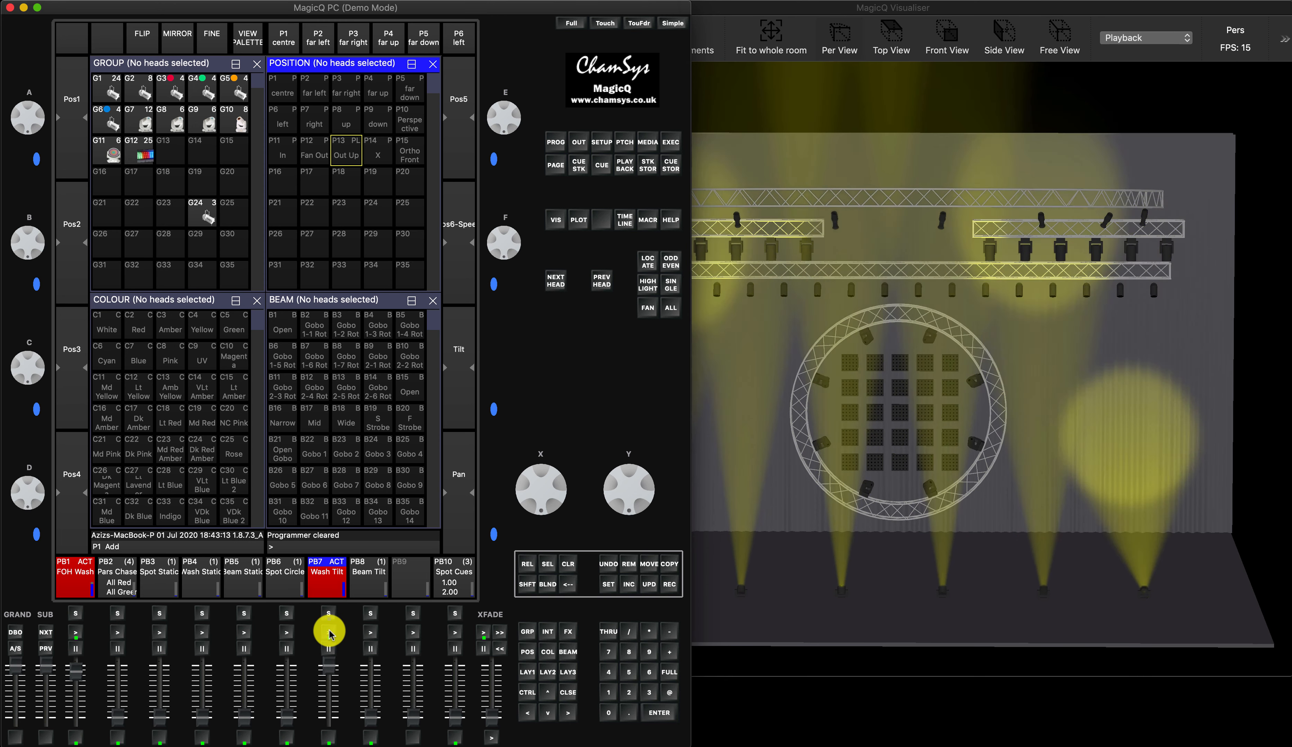
click(1153, 36)
click(1154, 36)
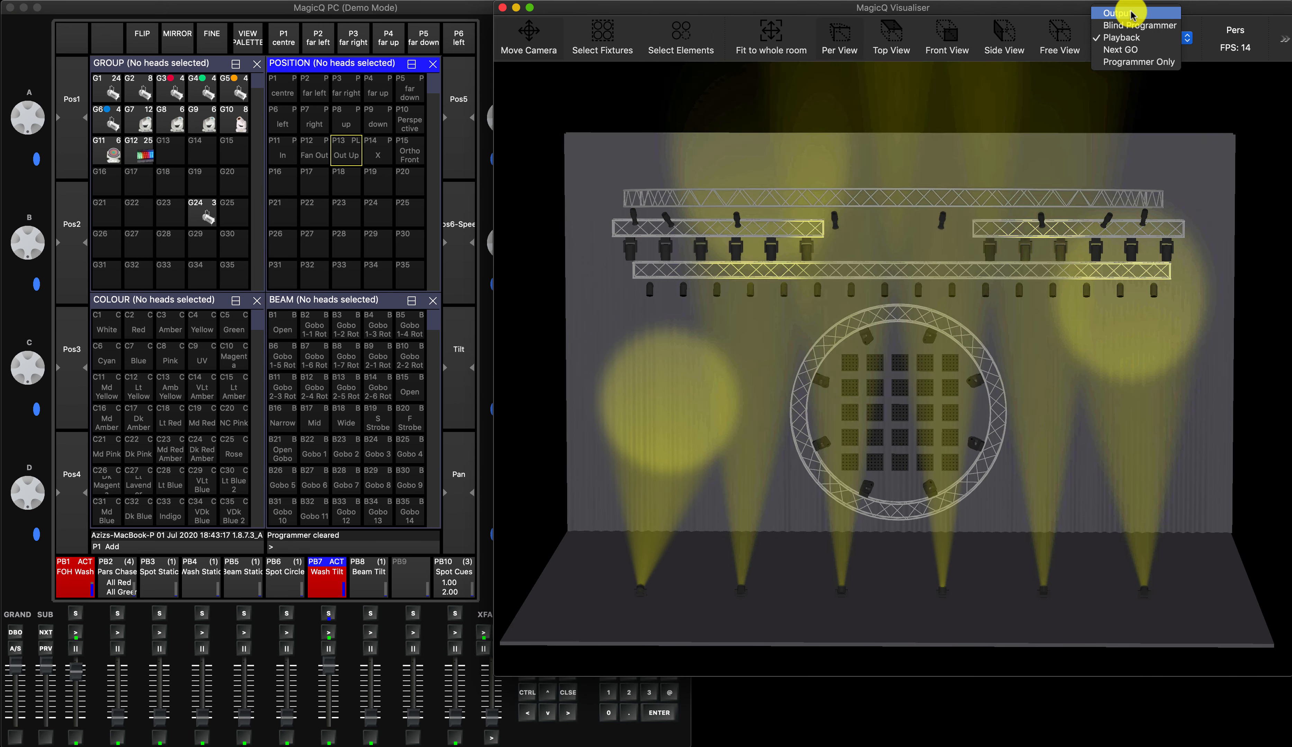
click(1074, 7)
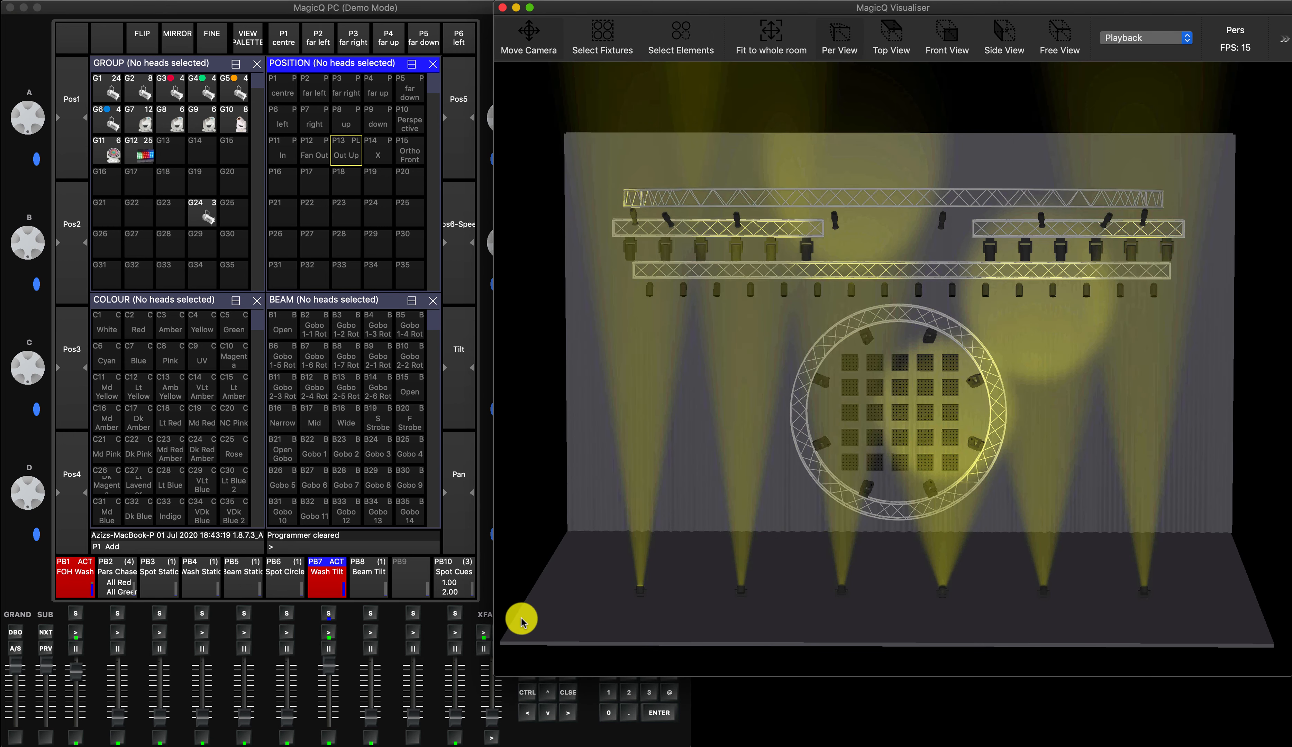
Bring the PB7 Wash Tilt and PB1 FOH Wash playbacks down
click(328, 663)
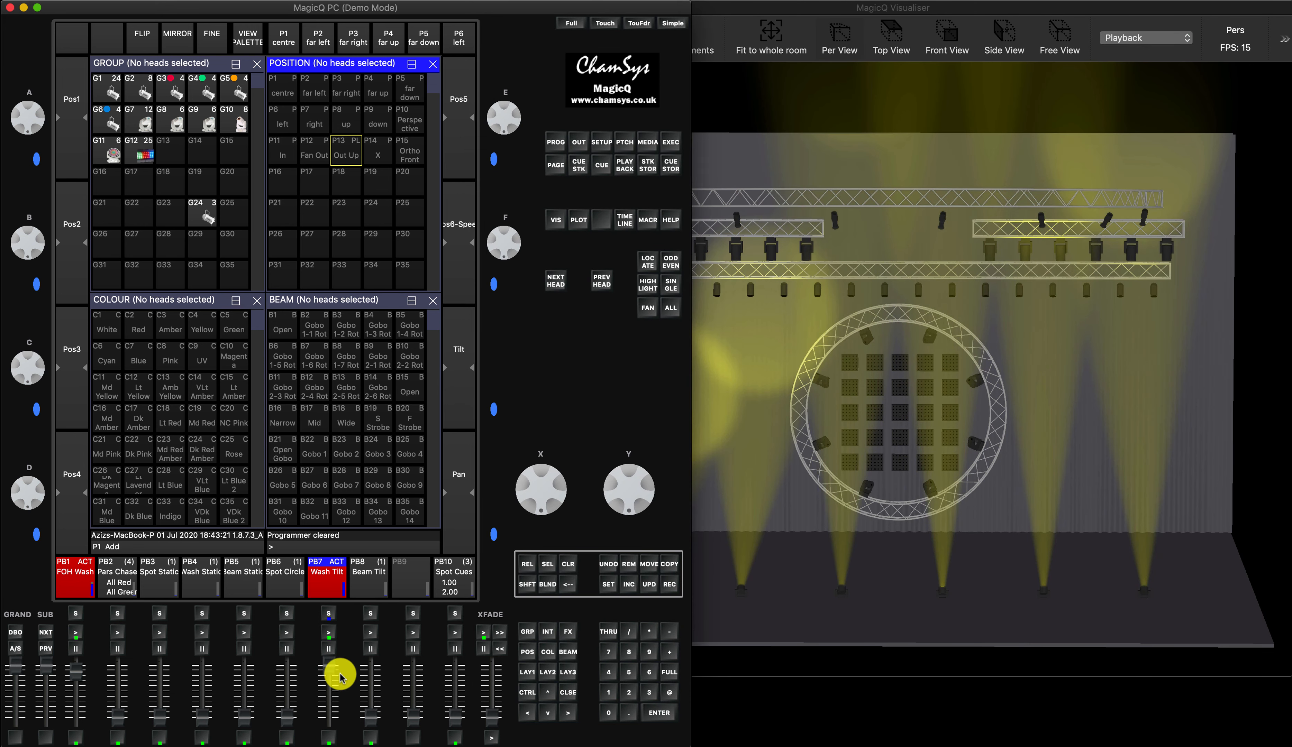
drag(330, 676, 327, 720)
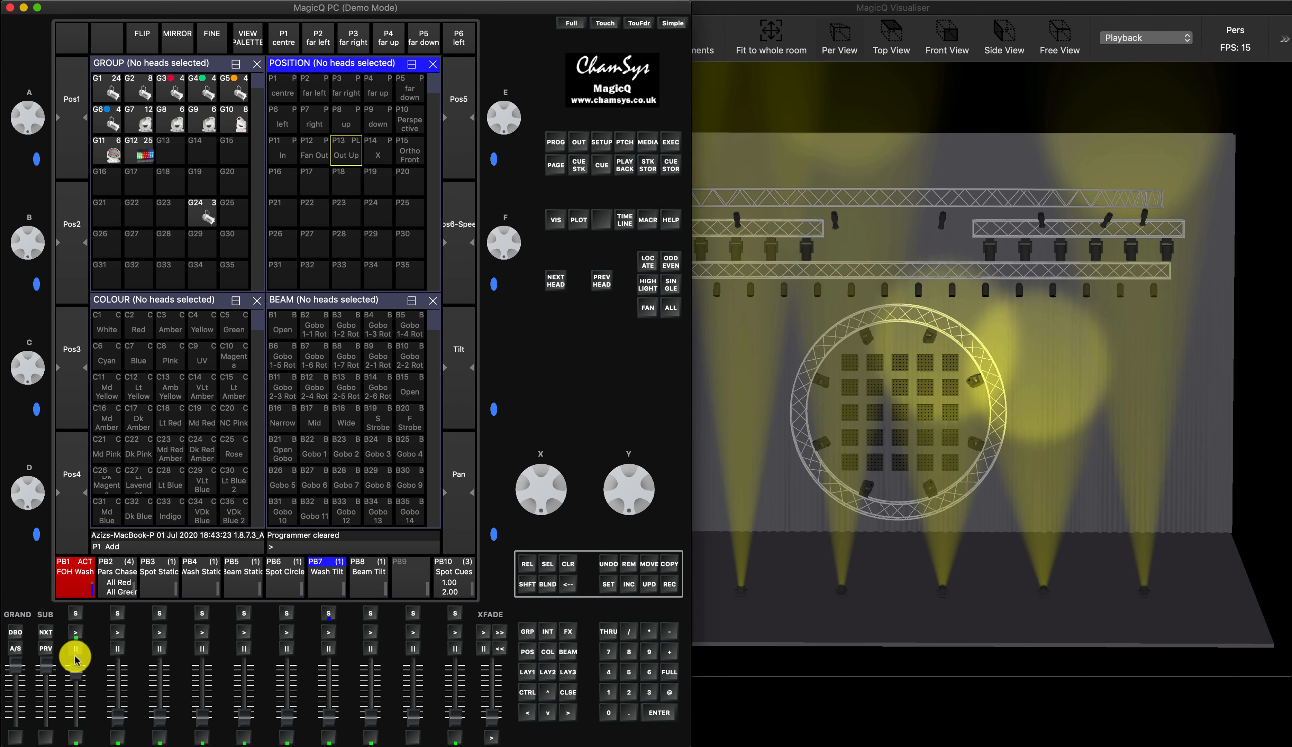
drag(76, 672, 76, 721)
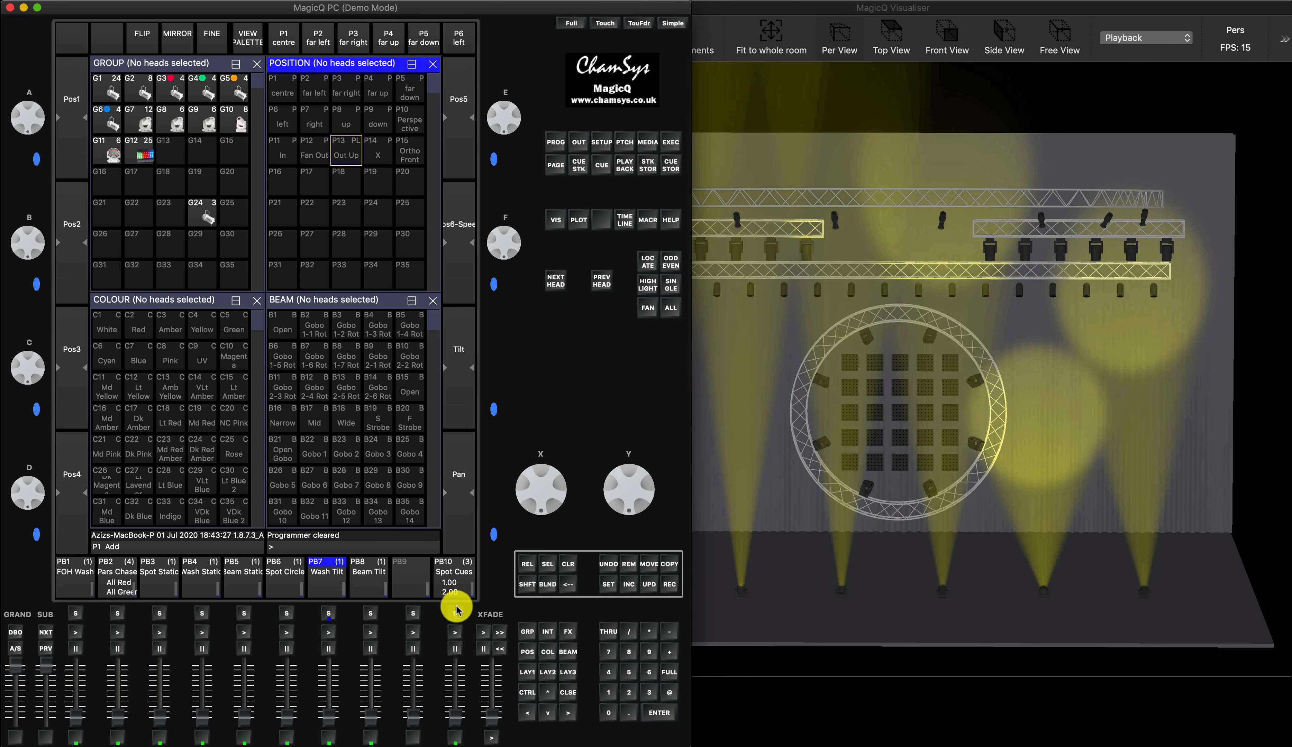
Preview the inactive PB8 Beam Tilt, PB3 Spot Static and PB2 Pars Chase playbacks in the visualiser, finishing on PB8
click(370, 613)
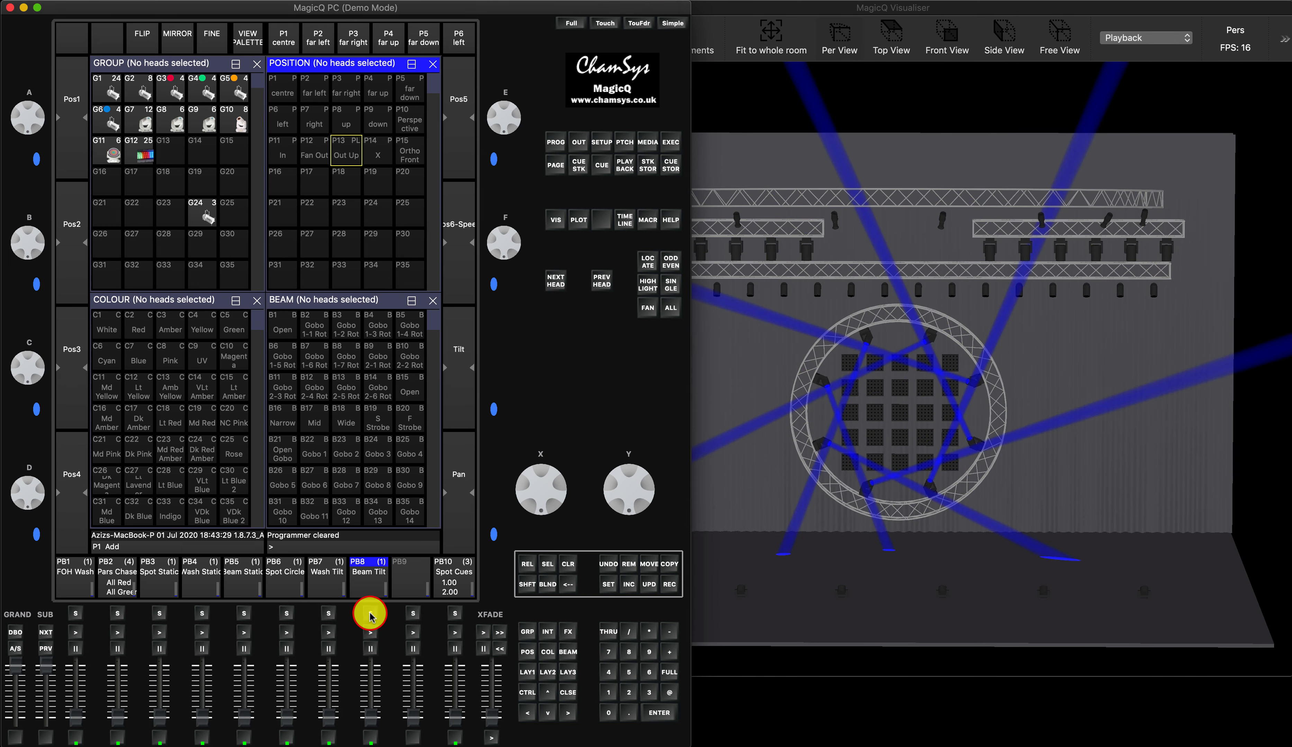
click(160, 614)
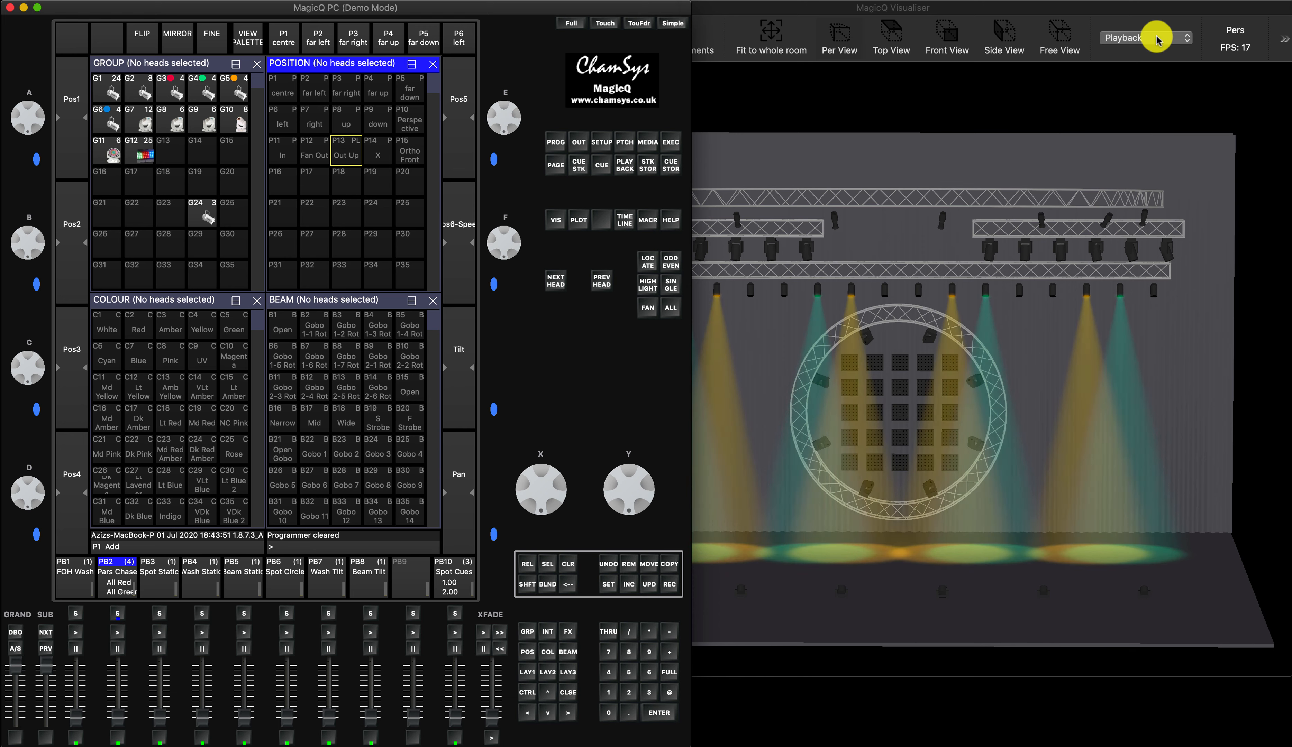
click(371, 614)
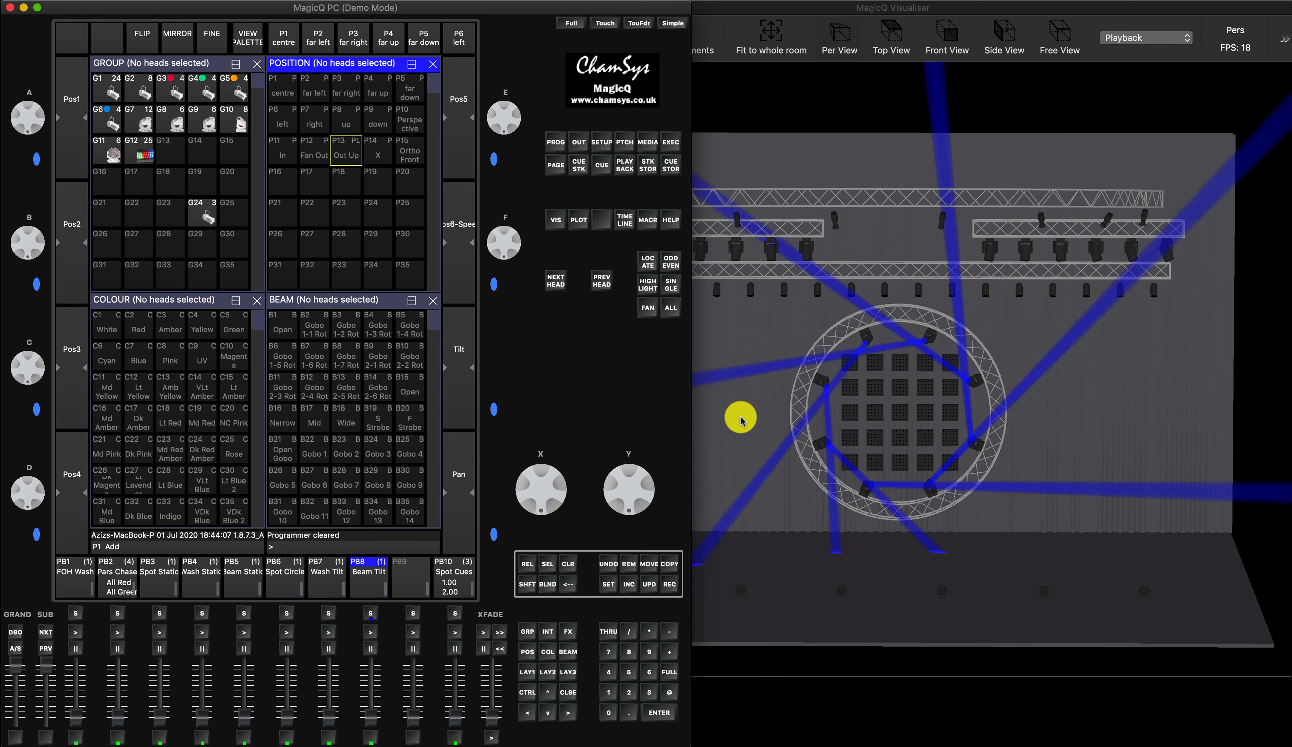
Try the Next GO source in the visualiser and set the source back to Output
click(1137, 36)
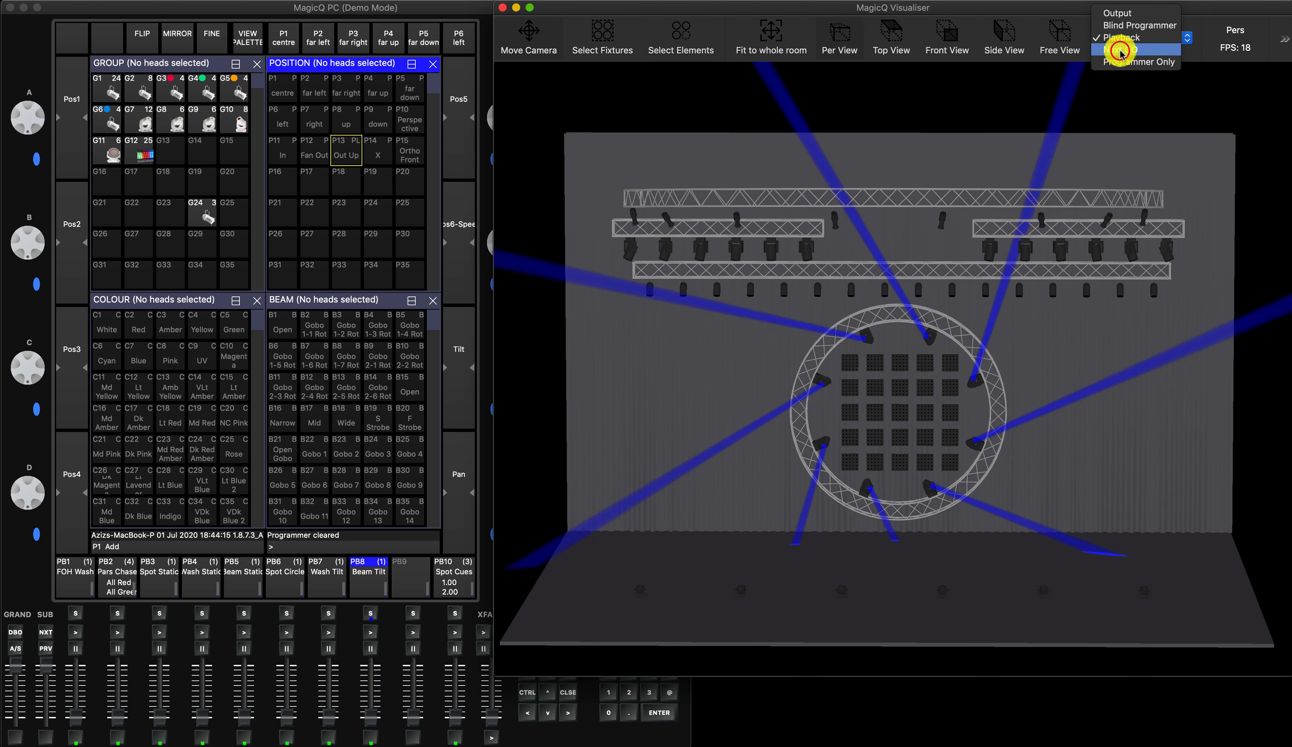
click(1124, 49)
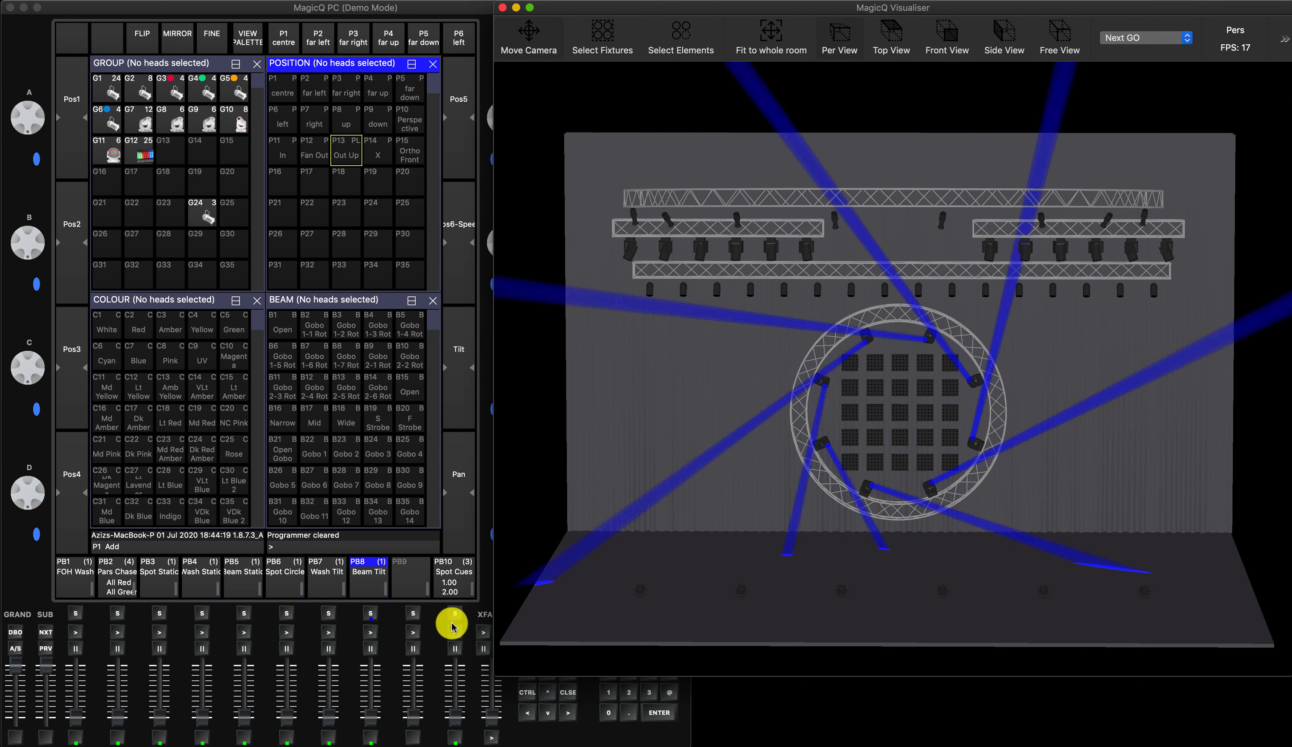
click(1121, 37)
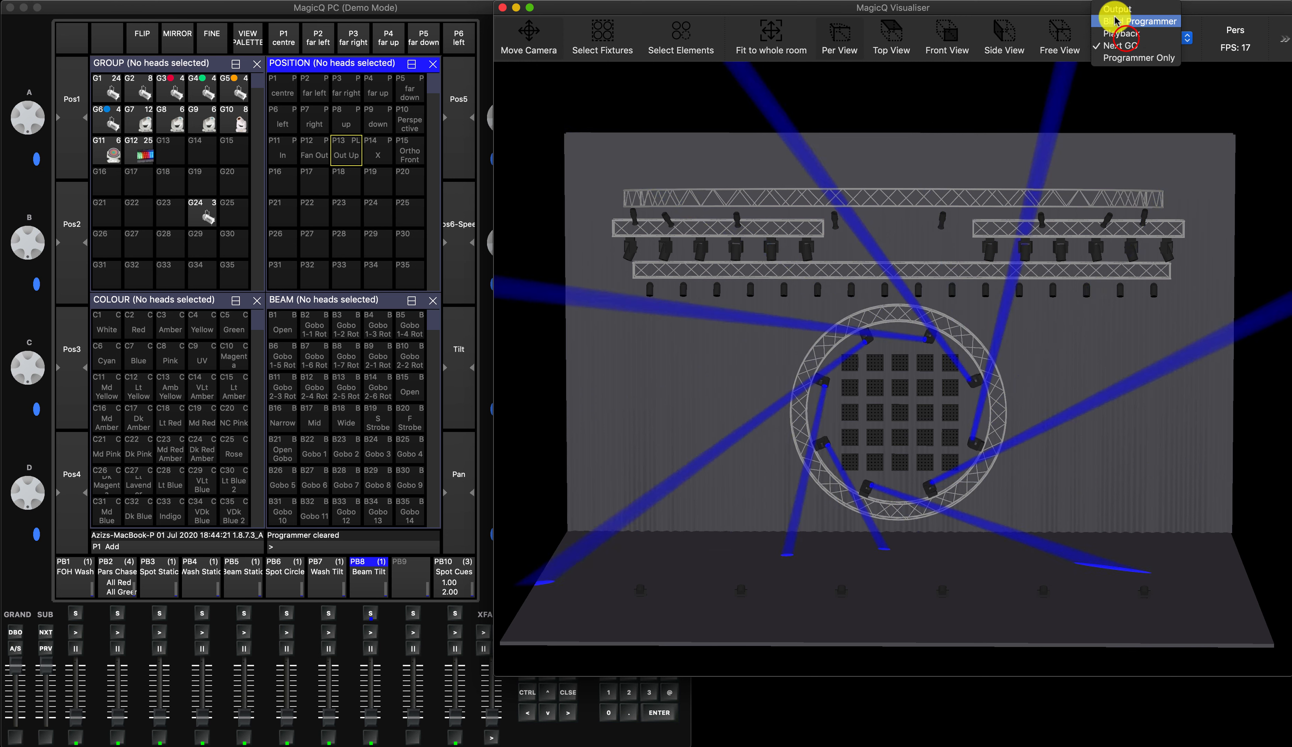
click(1113, 13)
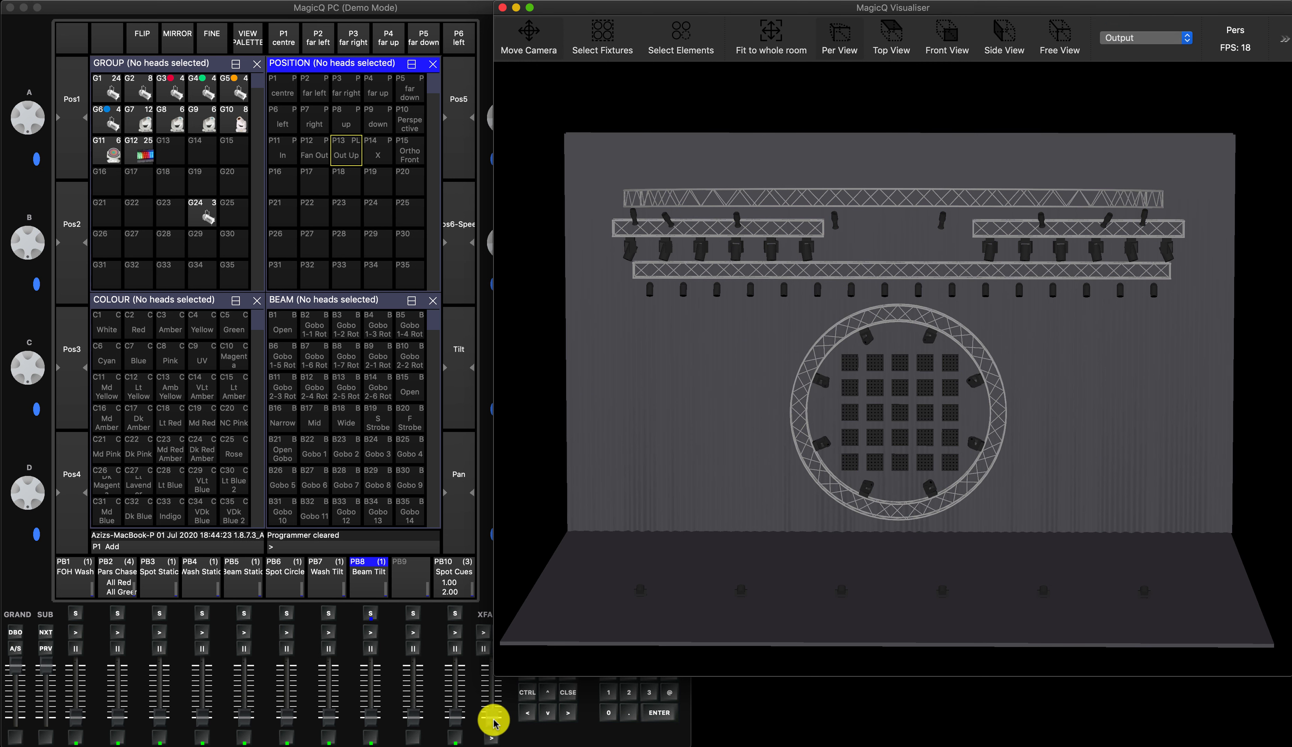
Raise the PB10 Spot Cues playback and run its cues from 1.00 through 3.00, returning to cue 1.00
click(456, 720)
drag(454, 716, 457, 625)
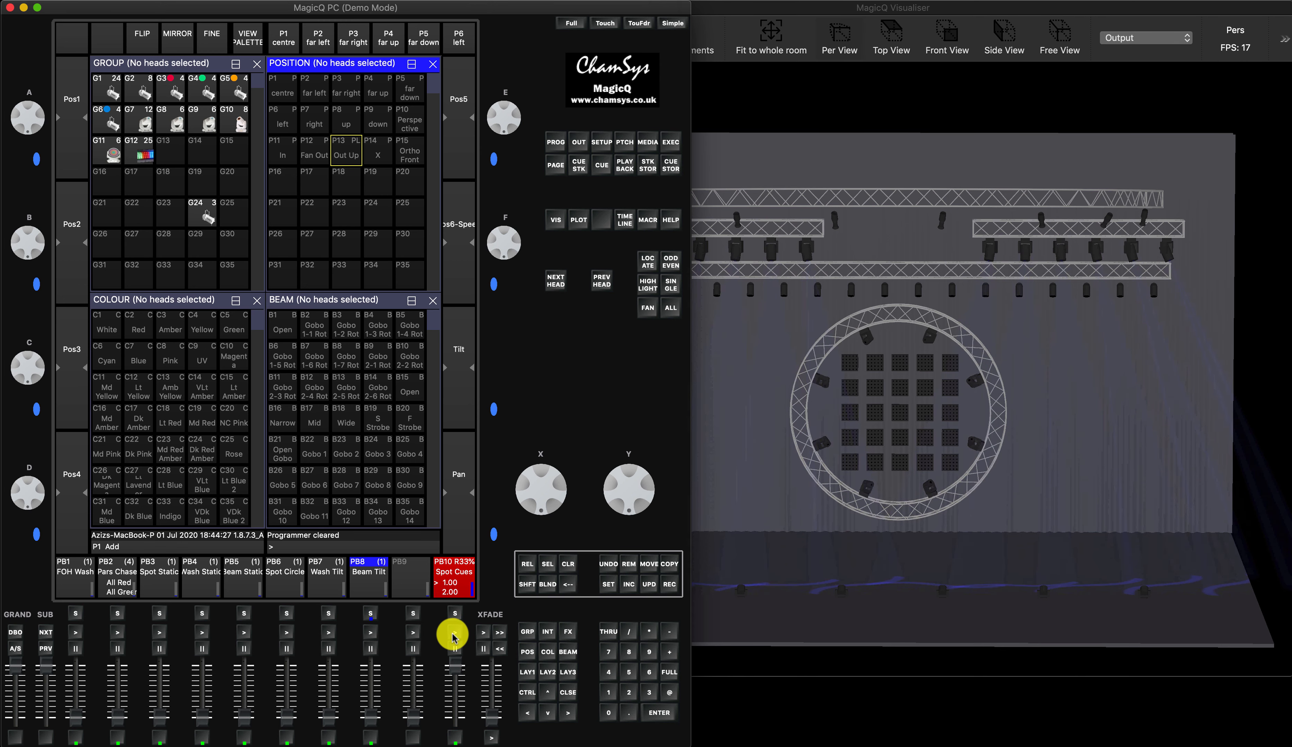
click(454, 644)
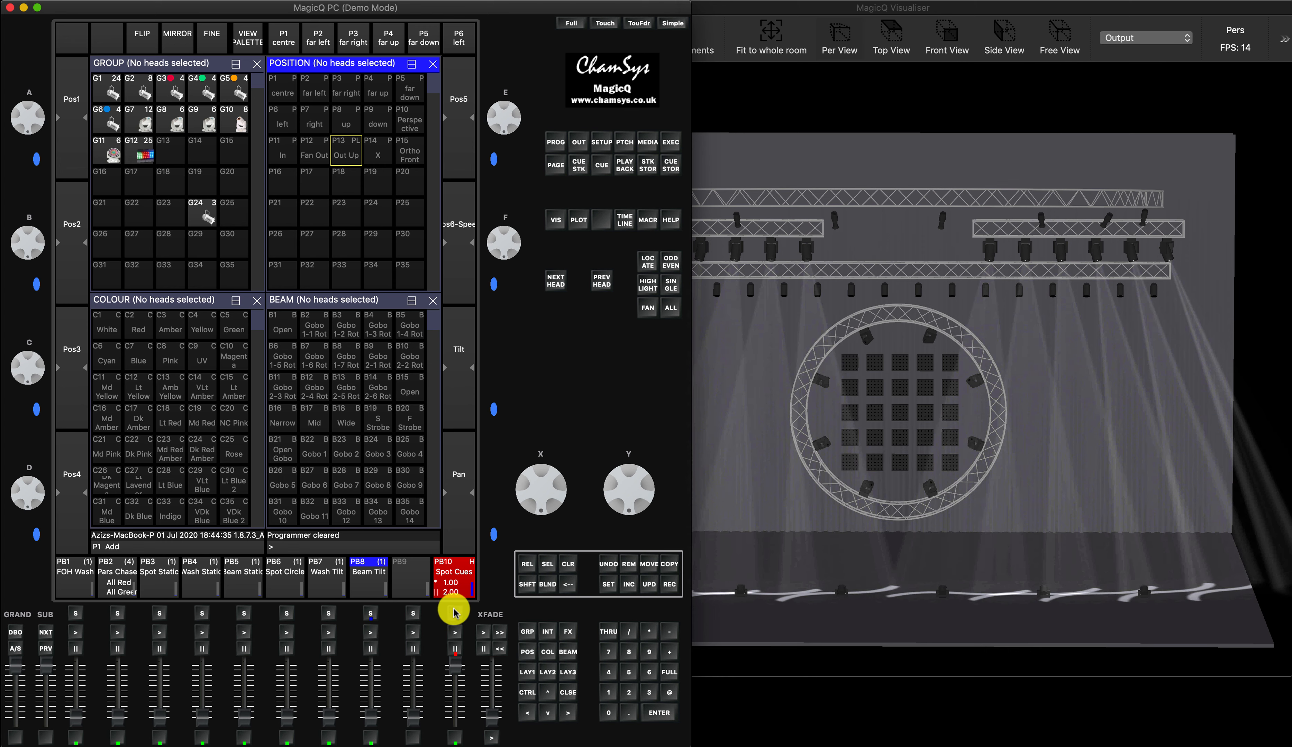
click(454, 637)
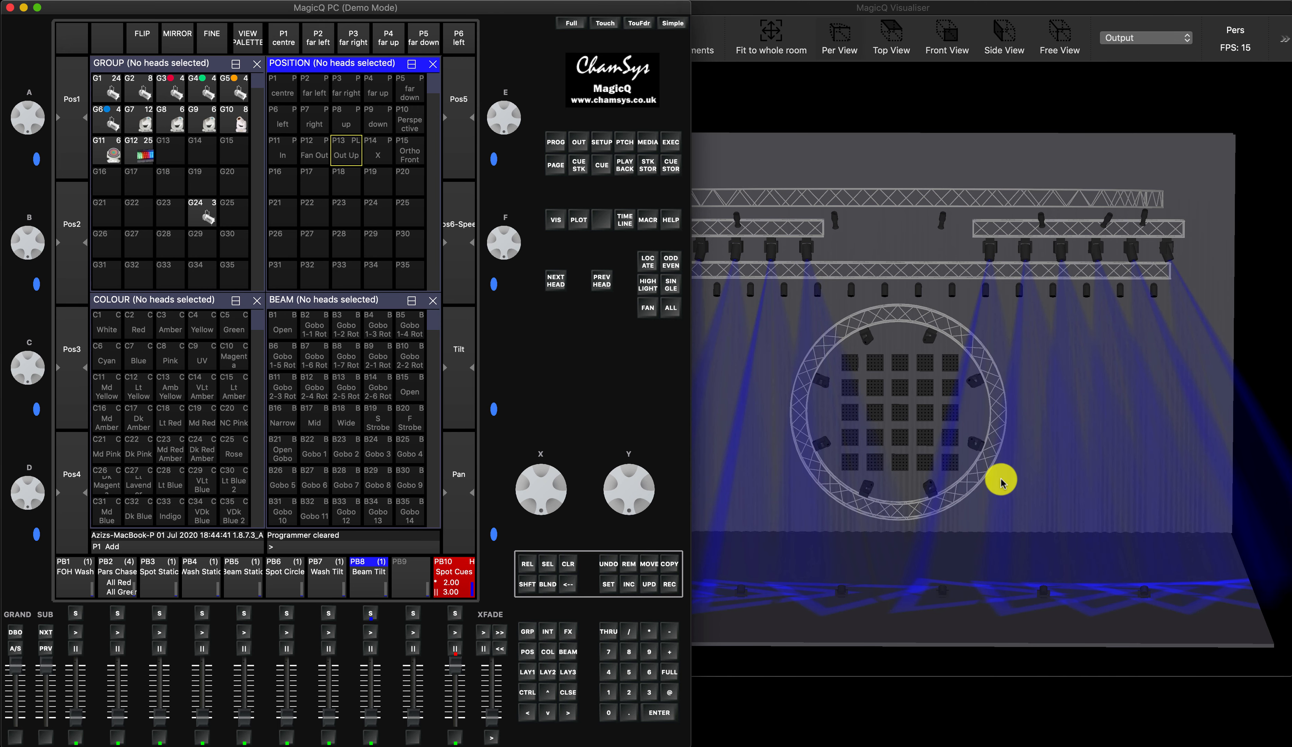
click(454, 637)
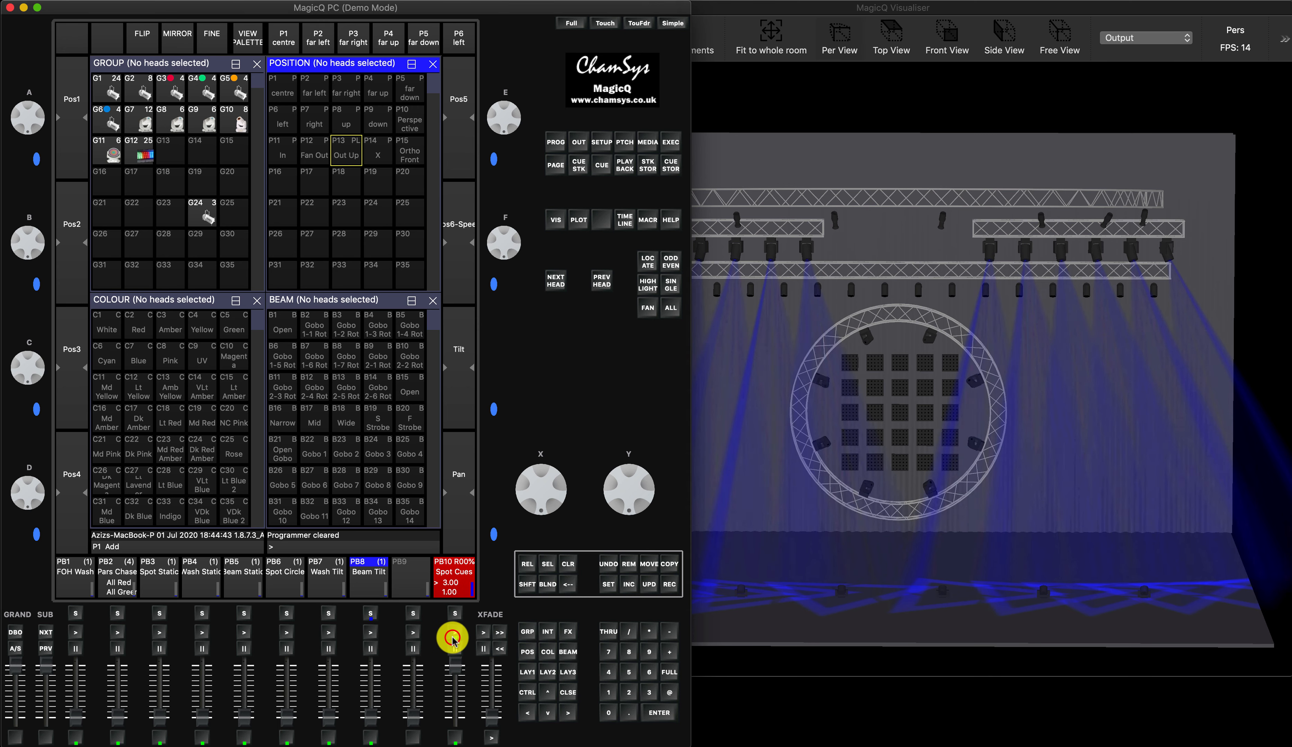
mouse_move(453, 661)
mouse_down()
mouse_move(454, 744)
mouse_move(453, 635)
mouse_up()
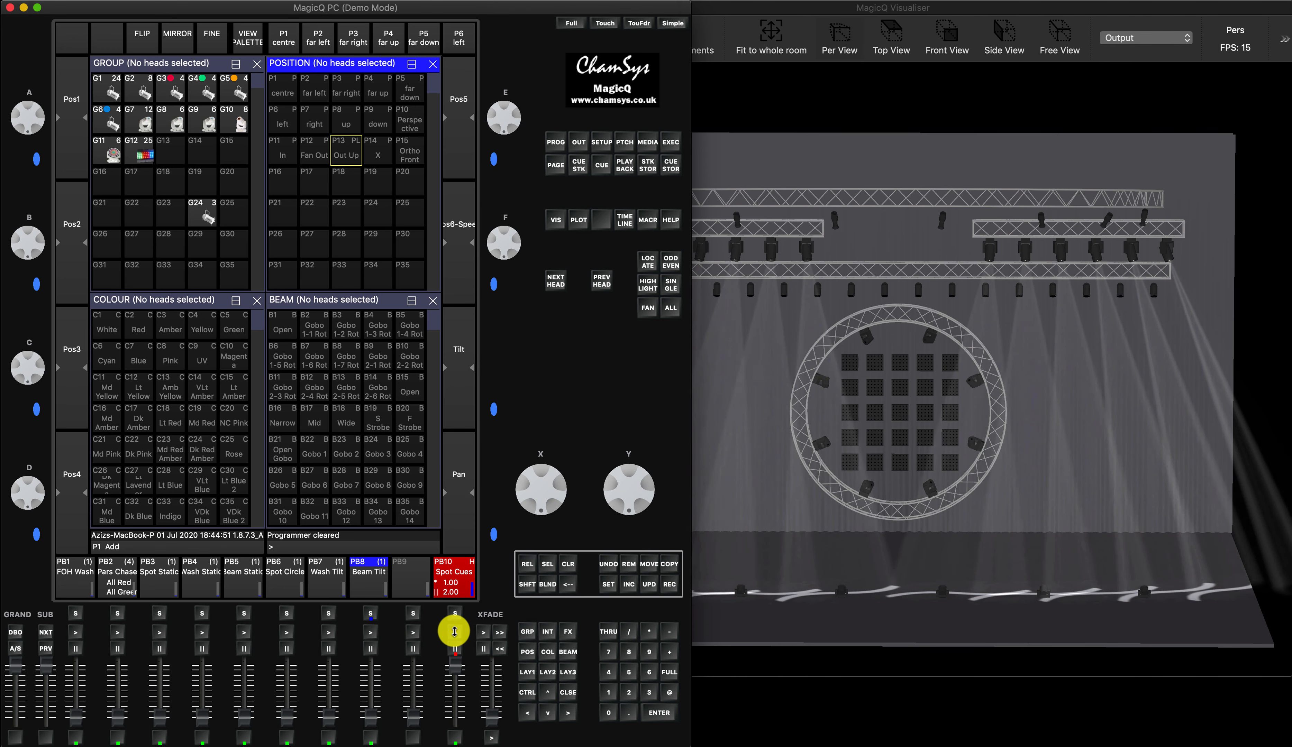
Set the visualiser source to Next GO, select PB10 Spot Cues and advance it to cue 2.00
click(1172, 37)
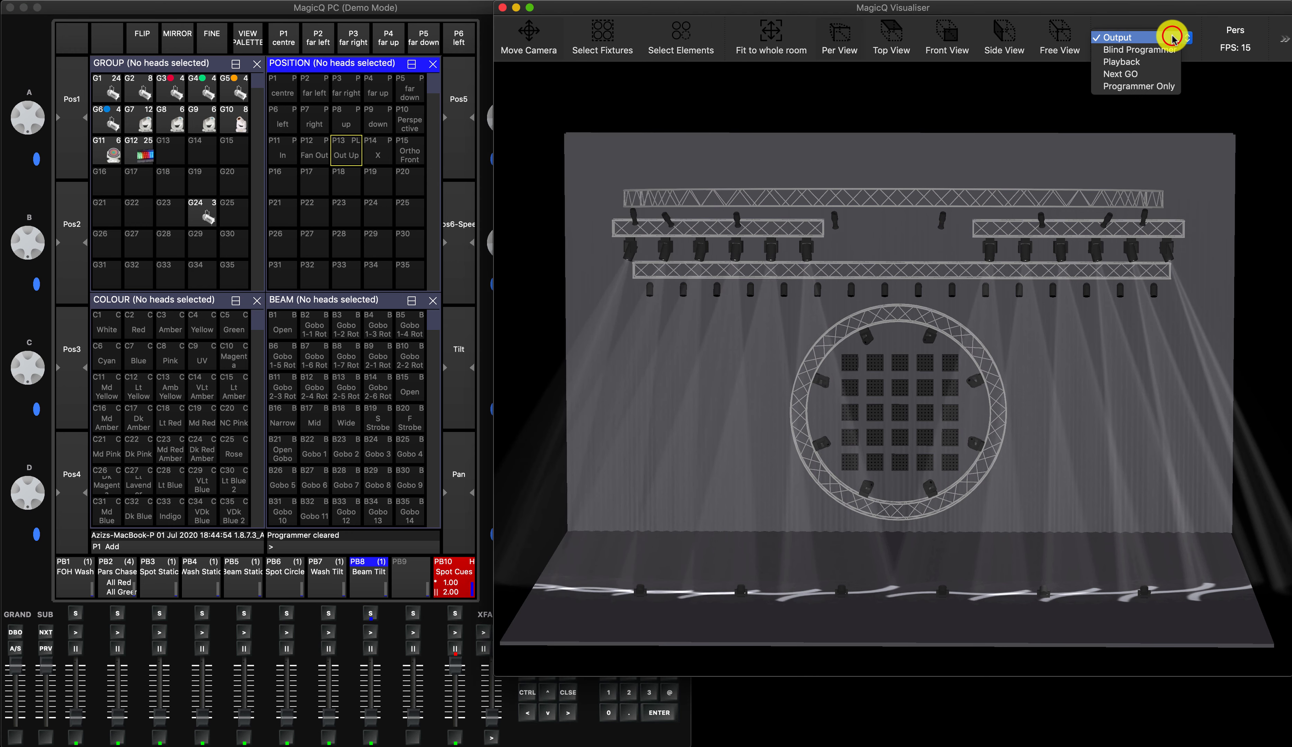
click(1145, 75)
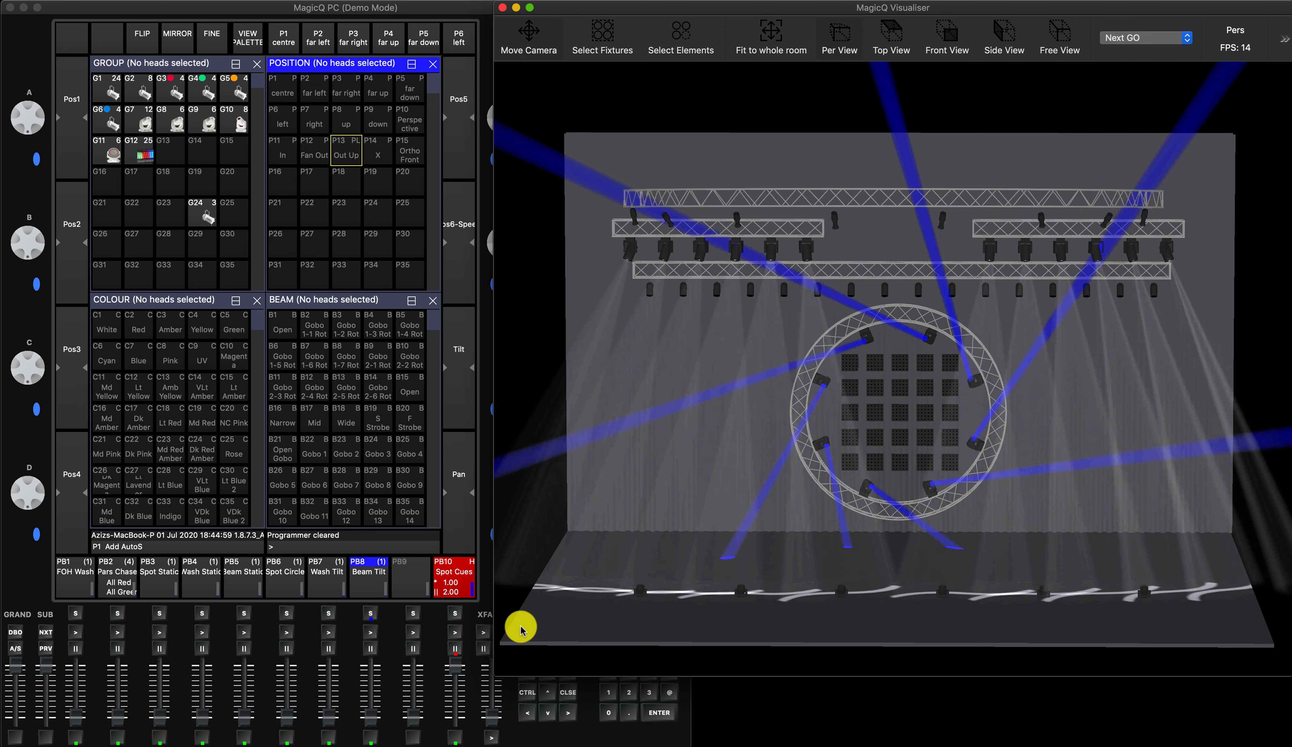
click(453, 617)
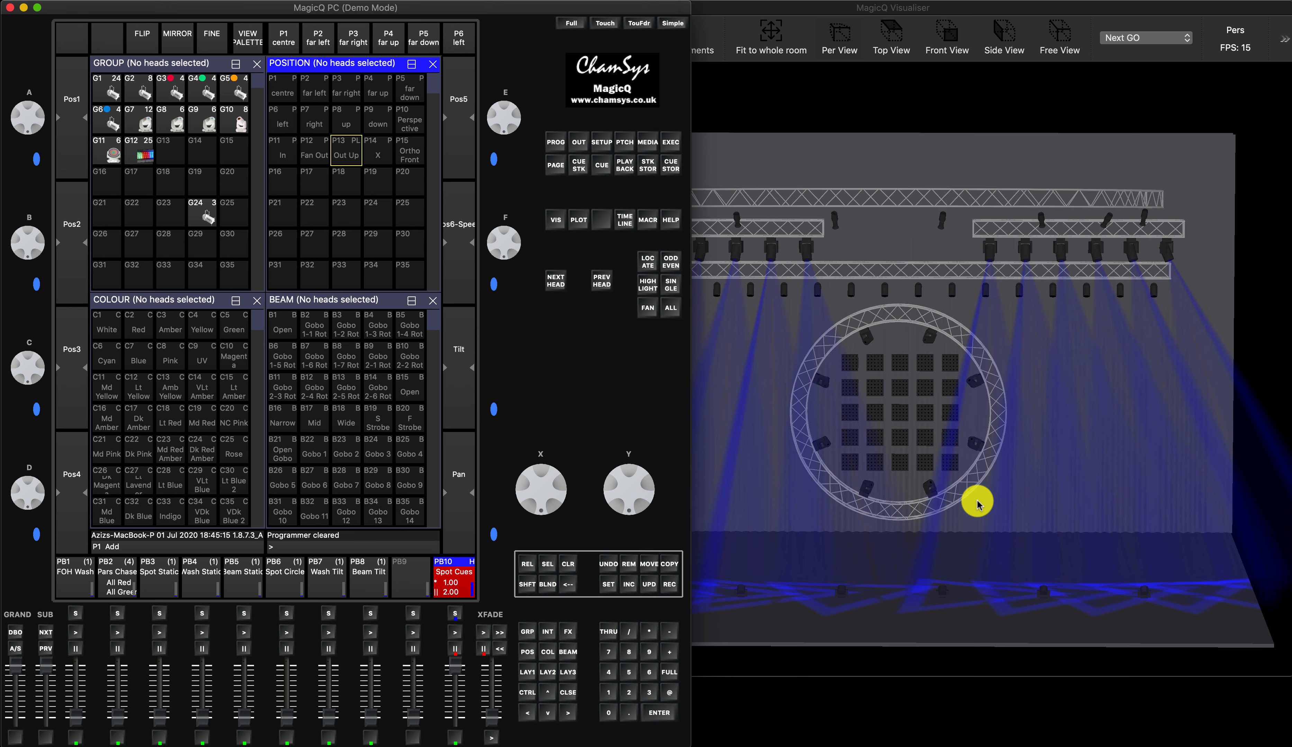
click(453, 632)
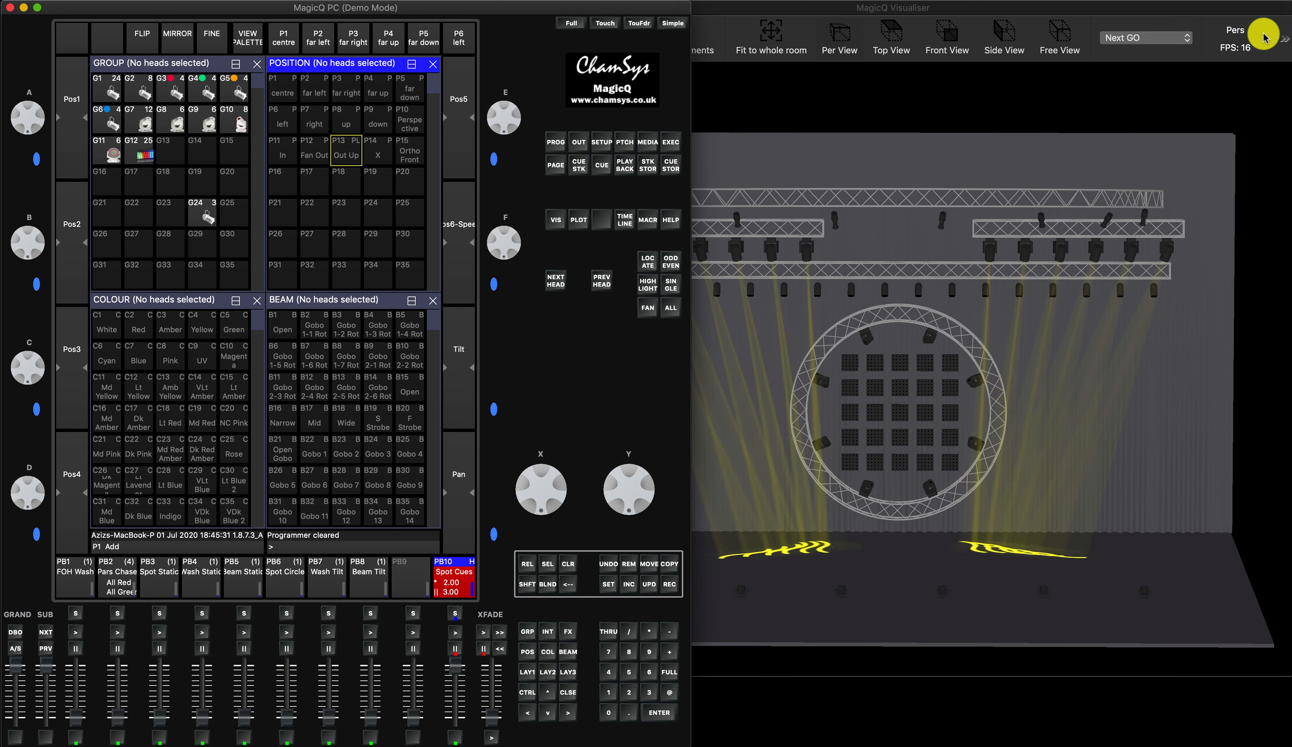
Compare the Output and Next GO sources for PB10, finishing on Next GO, and bring the PB10 Spot Cues playback down
click(1145, 38)
click(1125, 12)
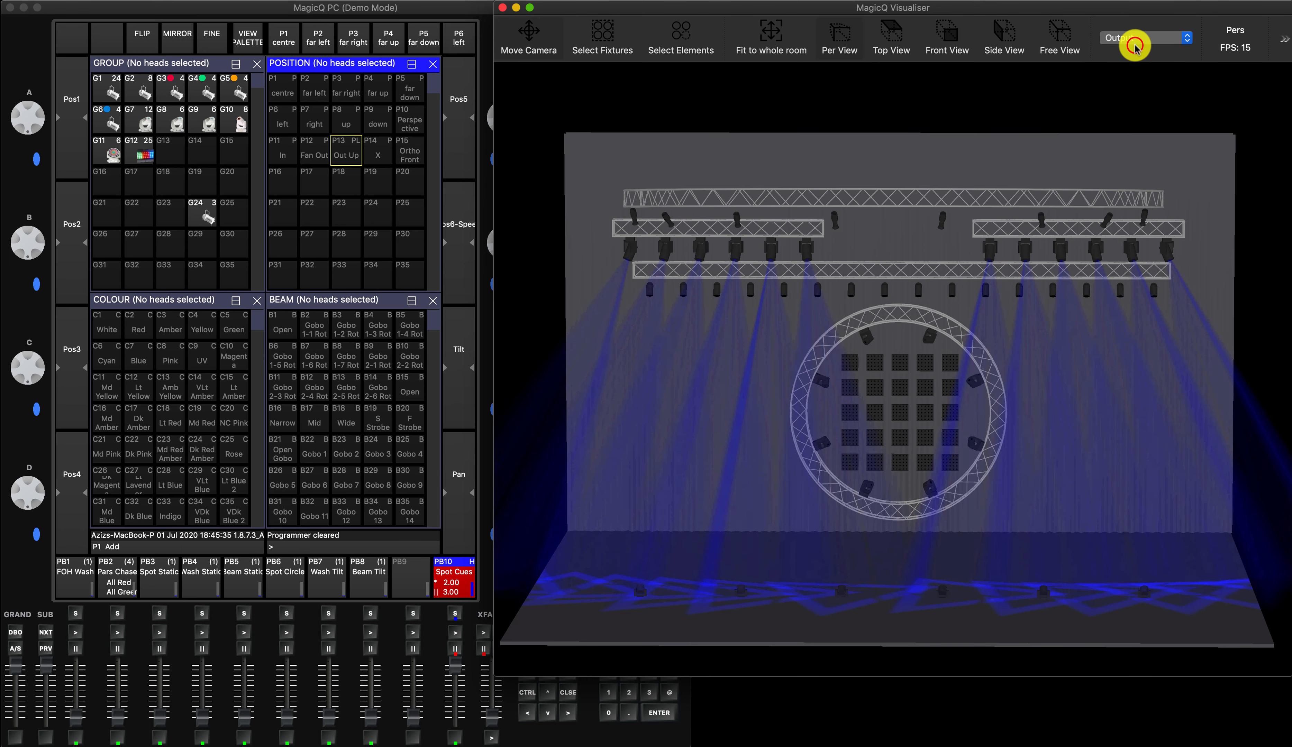
click(1133, 38)
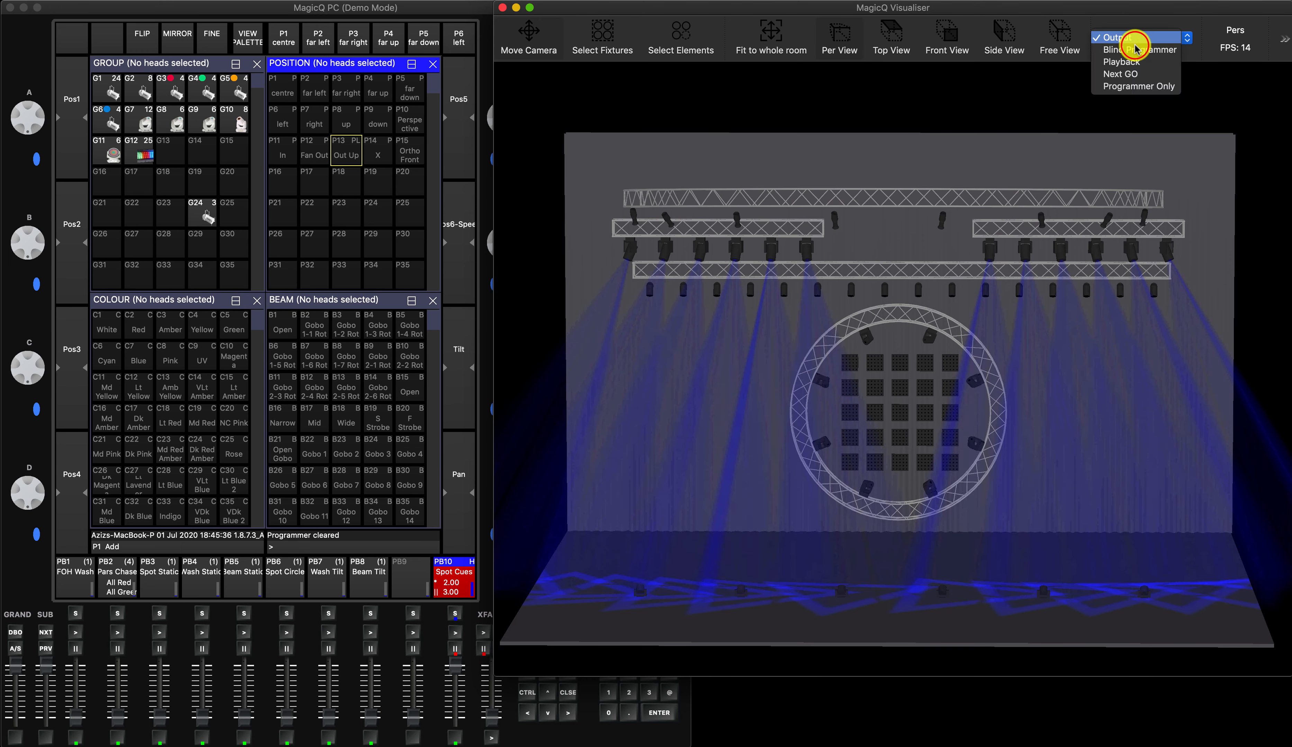
click(1132, 73)
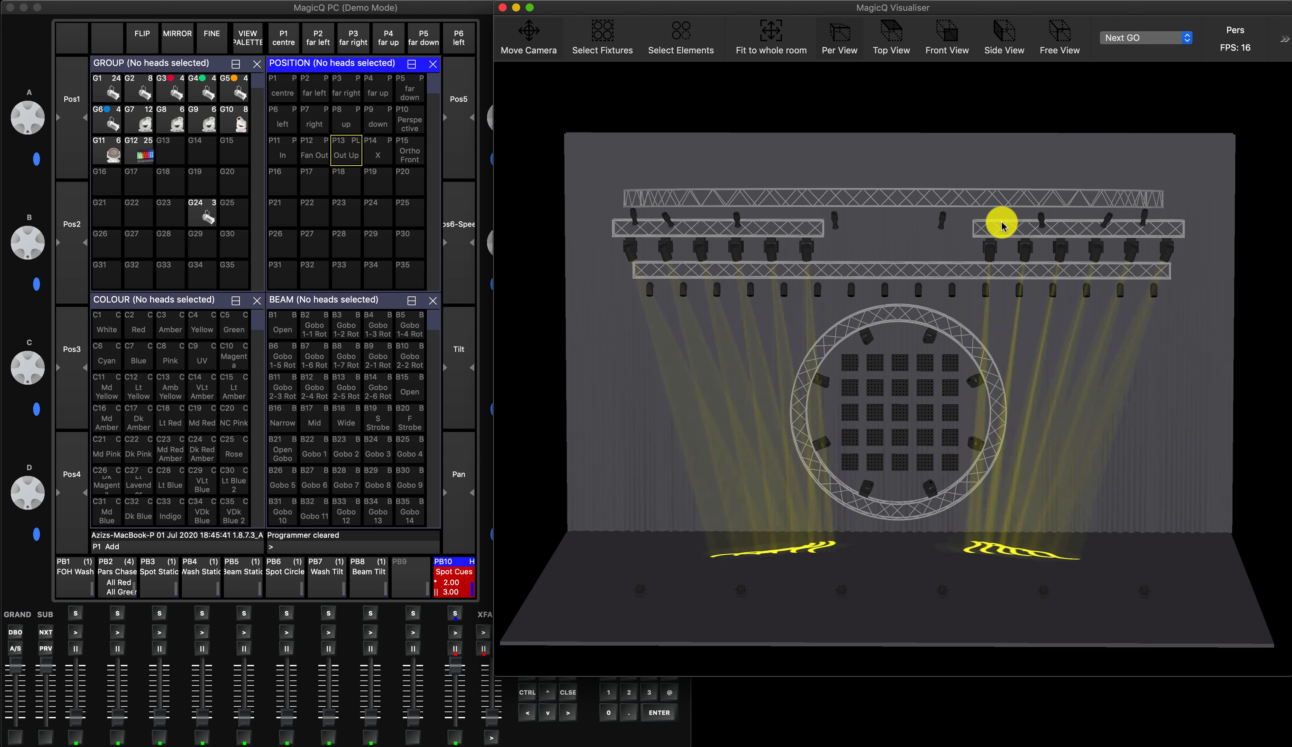
click(452, 665)
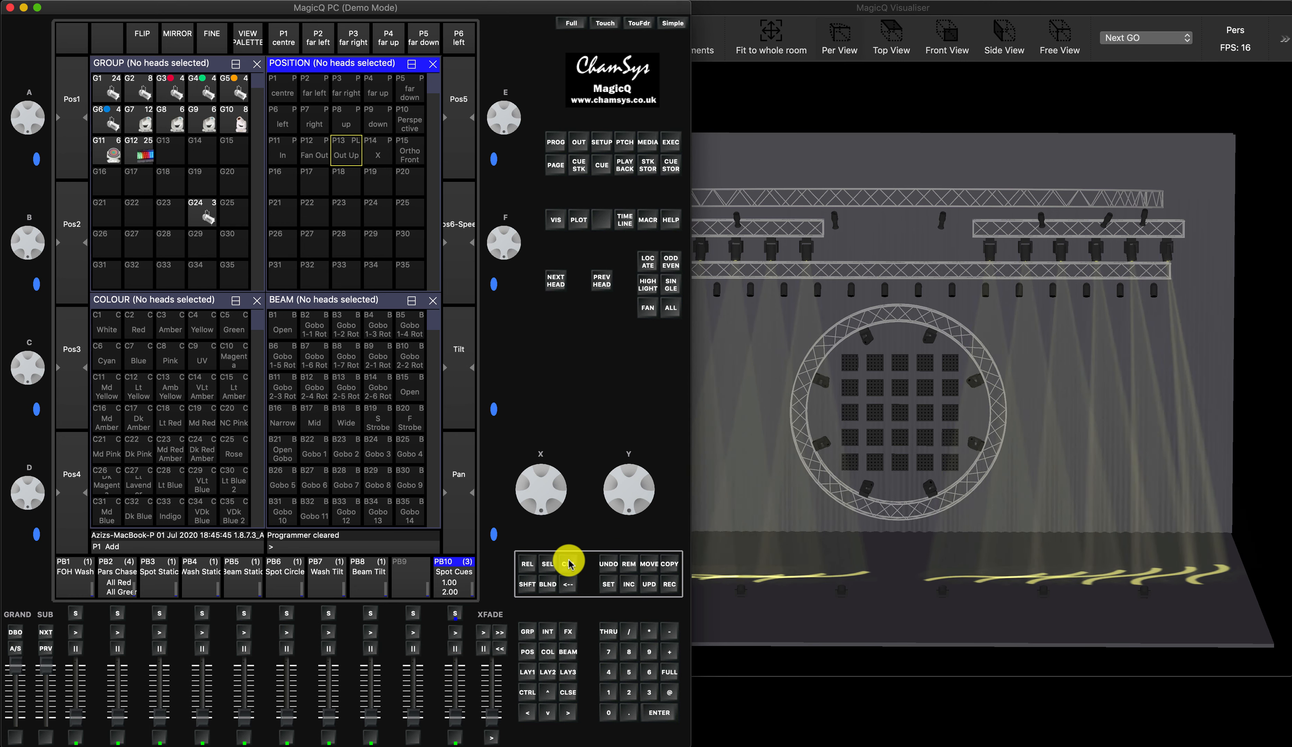
Release all playbacks and set the visualiser source back to Output
key(shift)
shift+click(530, 566)
click(1138, 46)
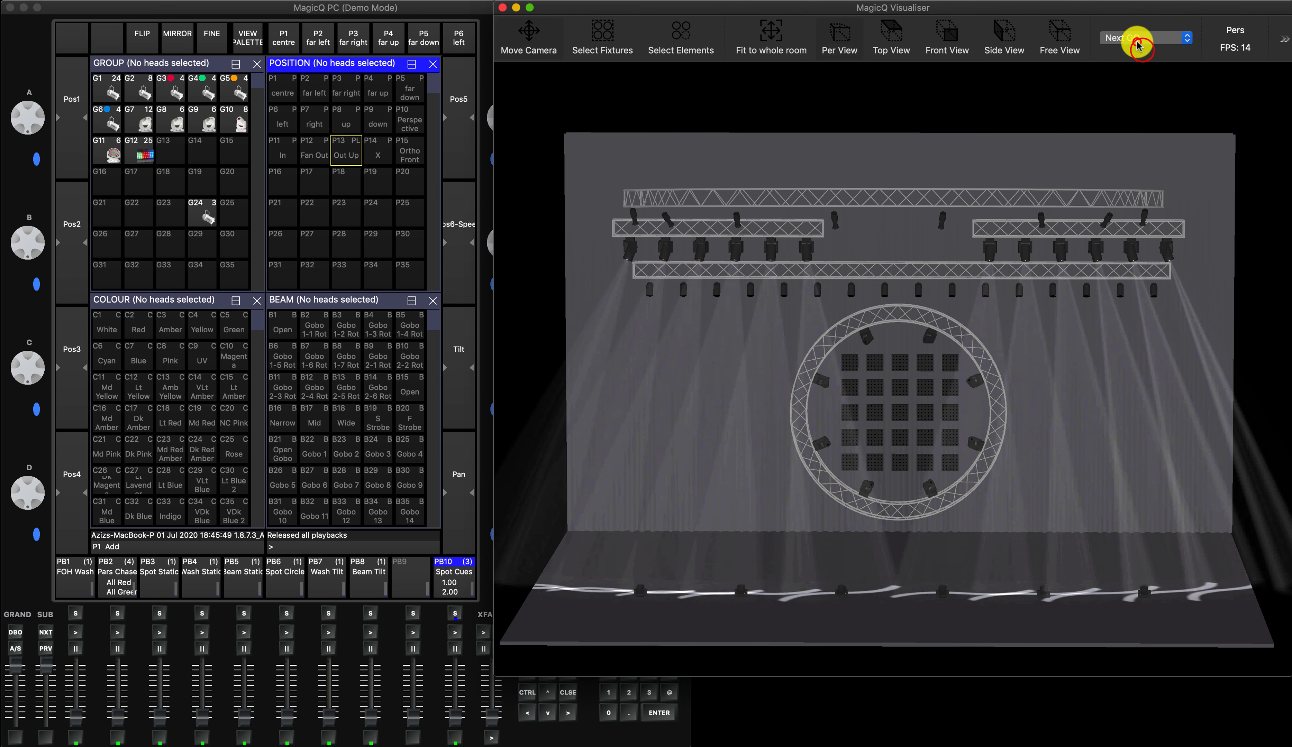
click(1137, 45)
click(1115, 11)
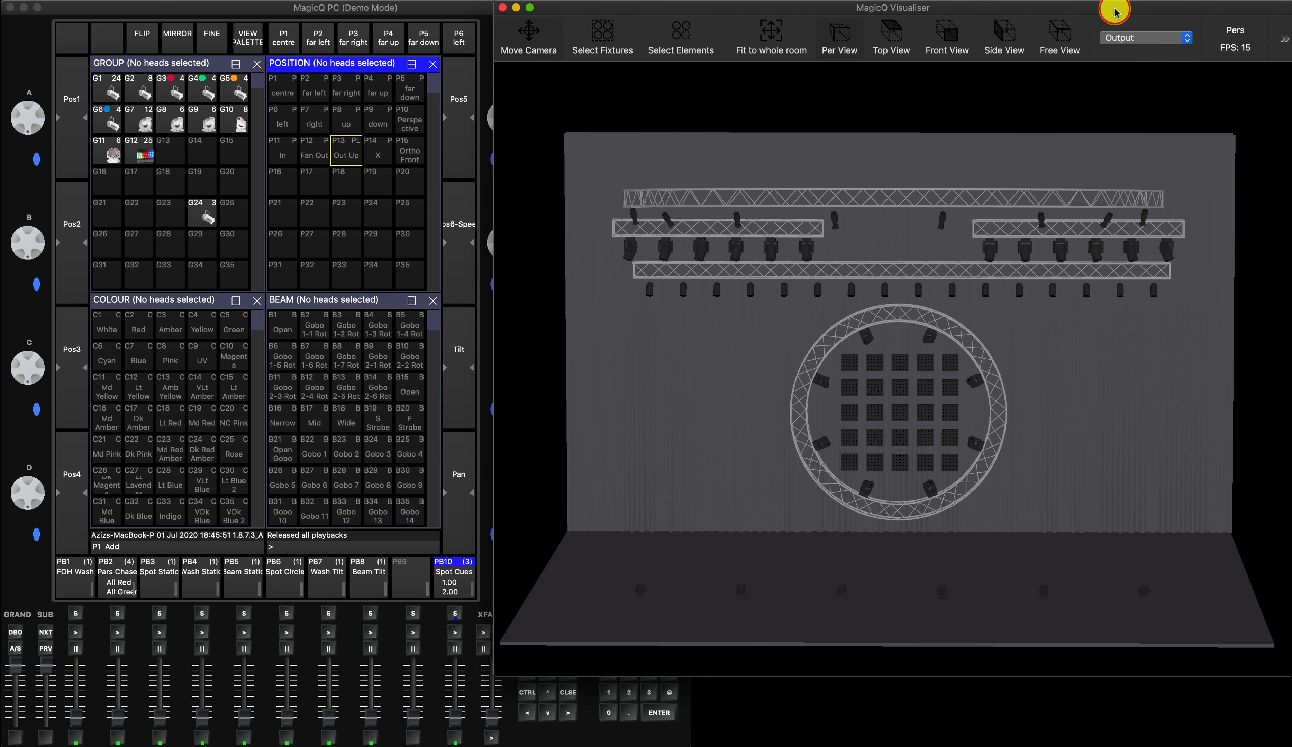
Set the visualiser source to Programmer Only
click(1133, 41)
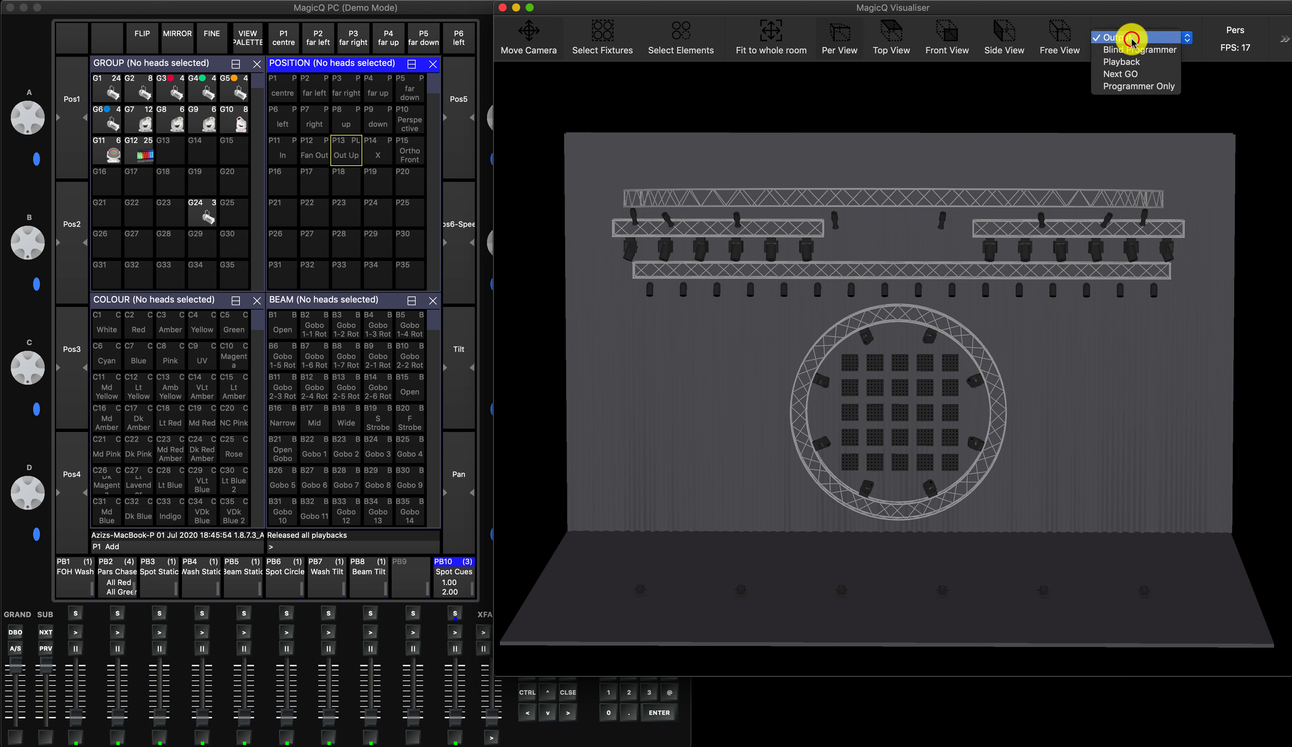
click(1132, 86)
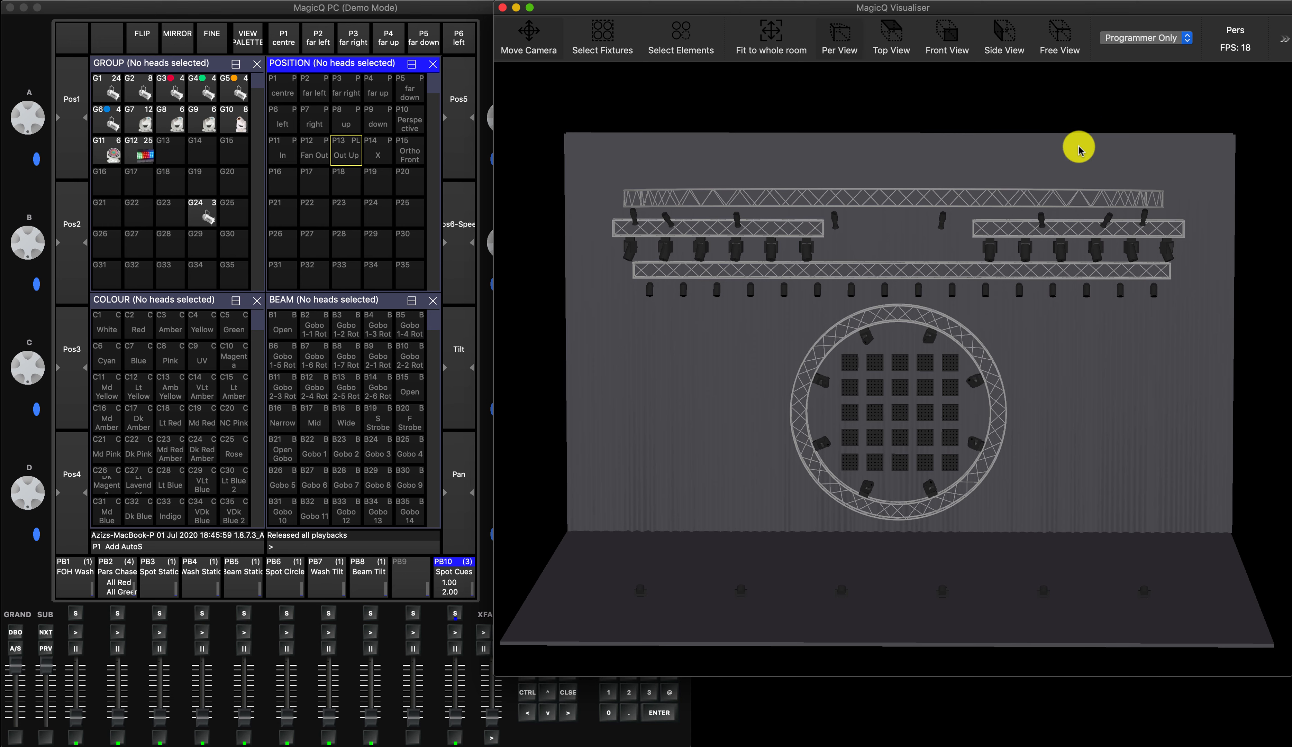
click(1134, 34)
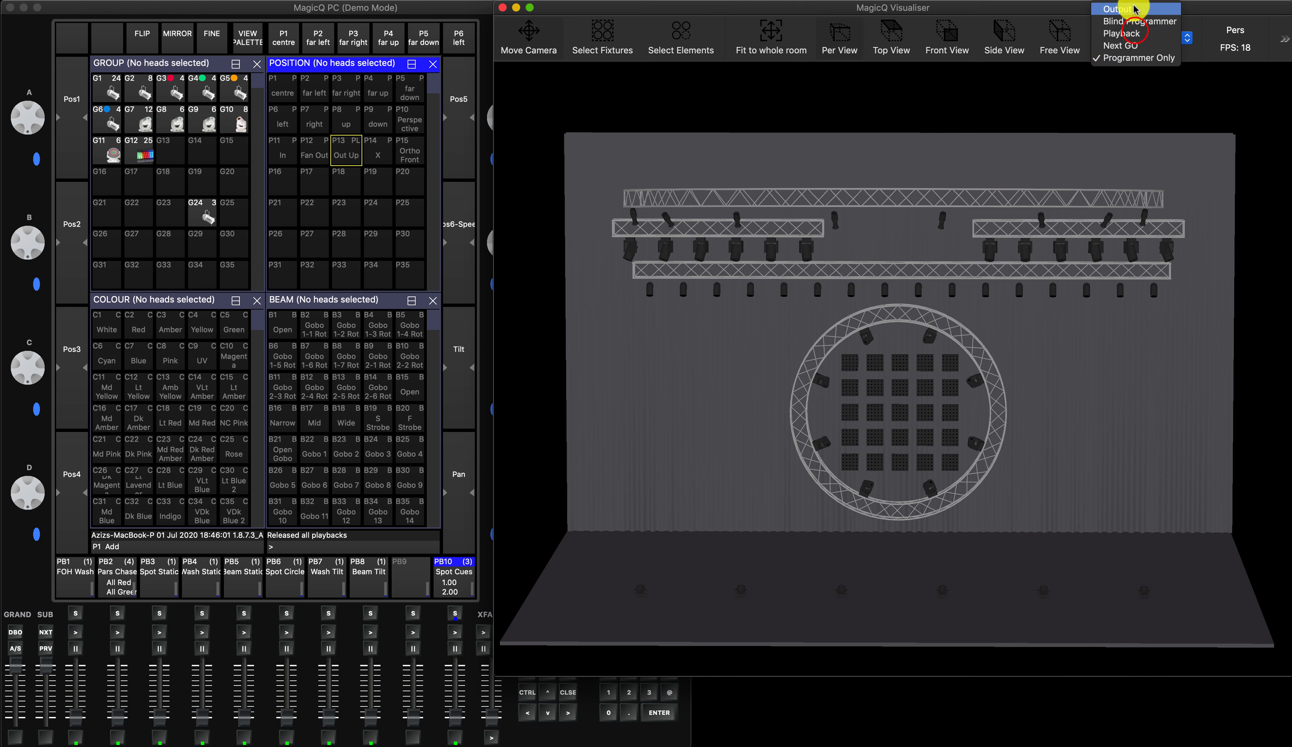
click(1074, 9)
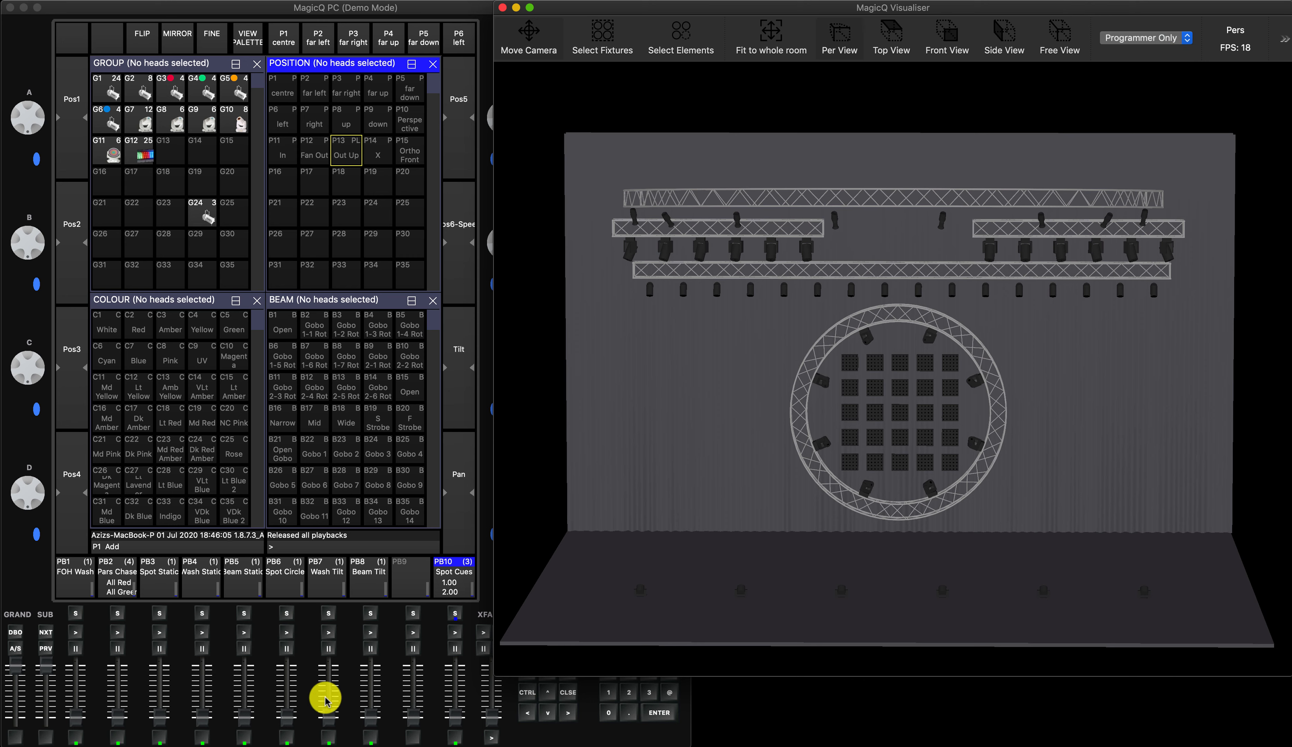
With the PB8 Beam Tilt playback raised, locate the spots of group G7 and colour them red
drag(371, 716, 375, 646)
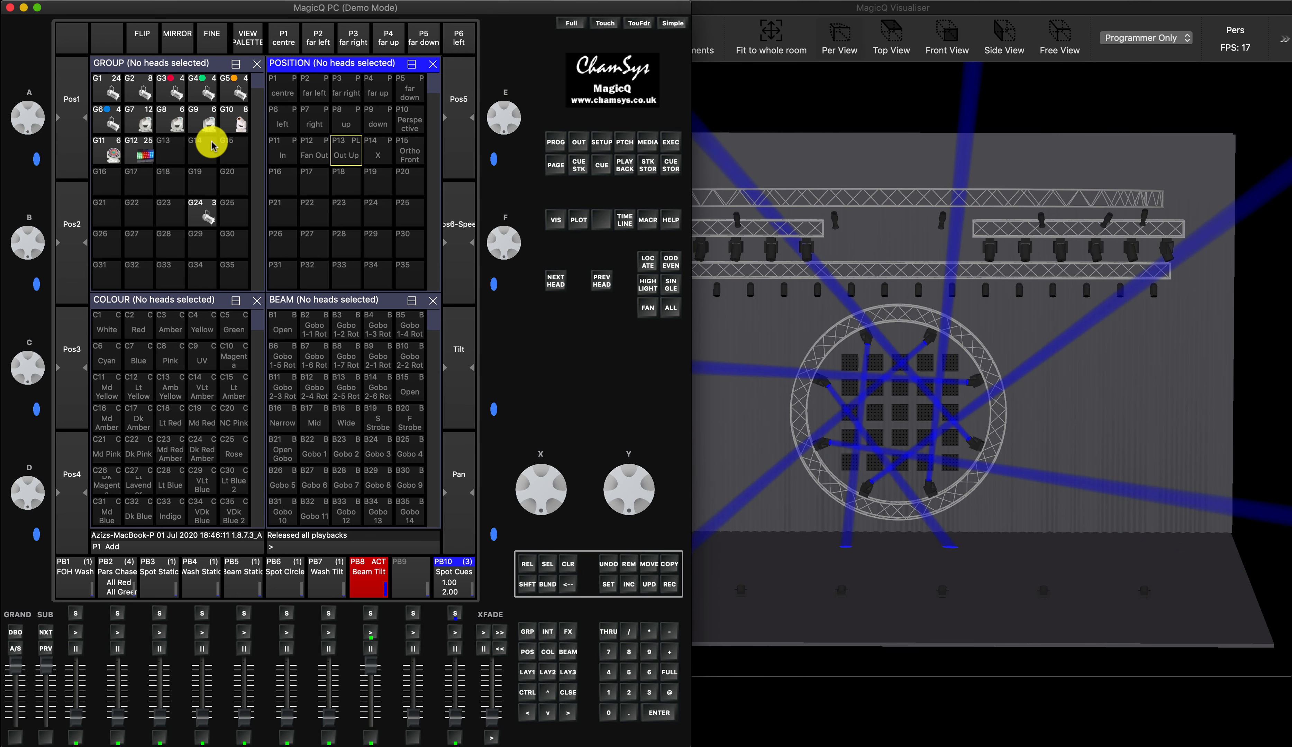
click(145, 118)
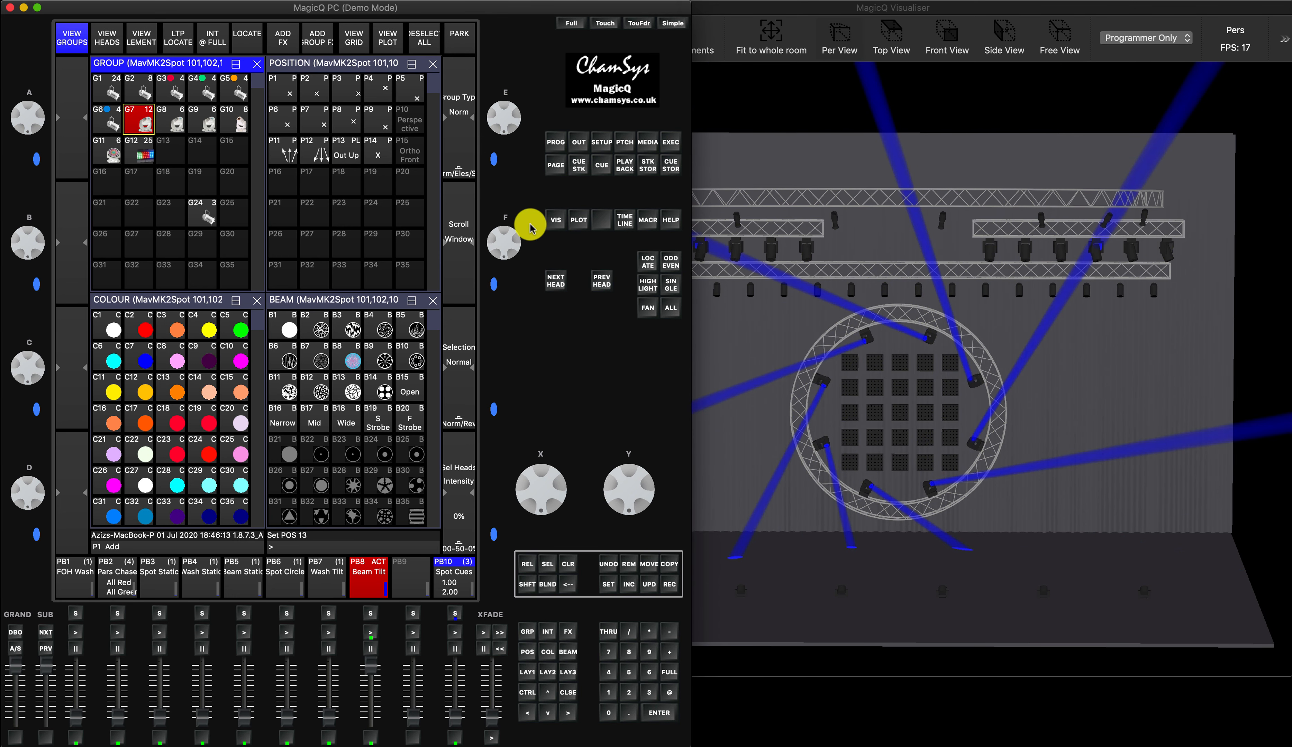
click(646, 260)
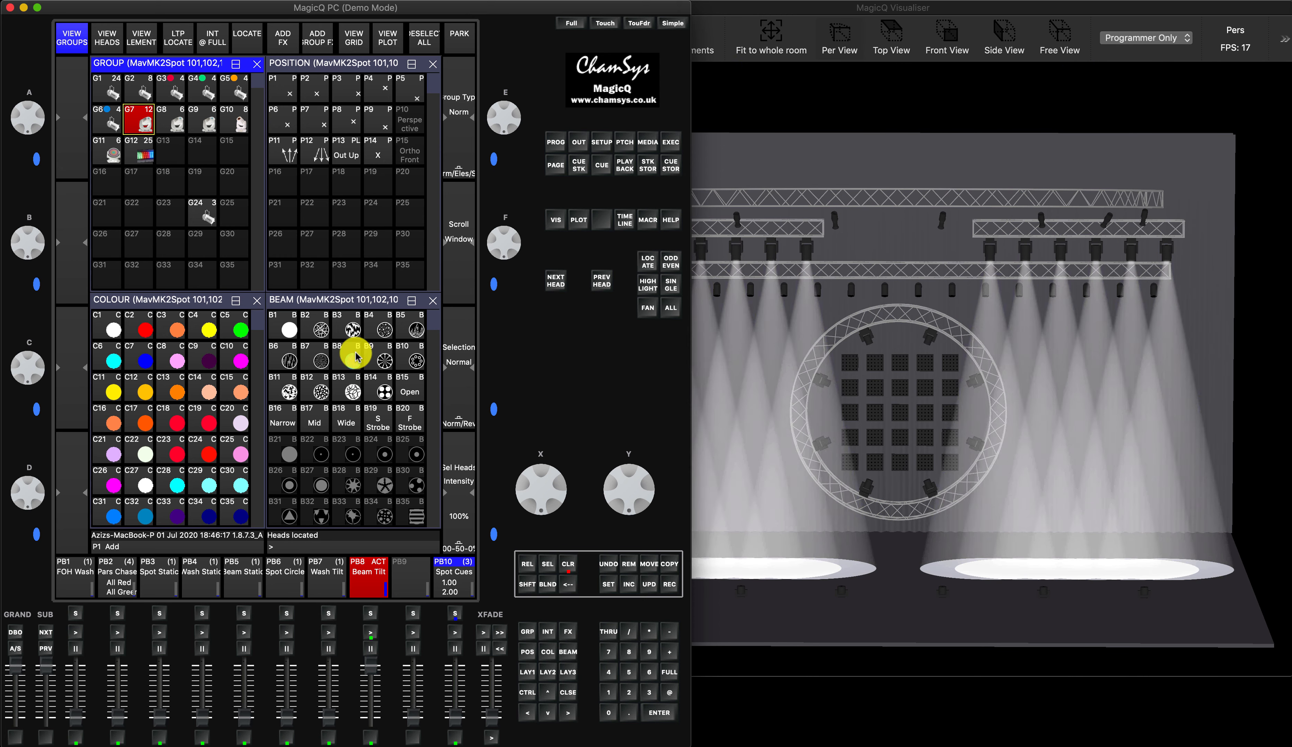
click(144, 332)
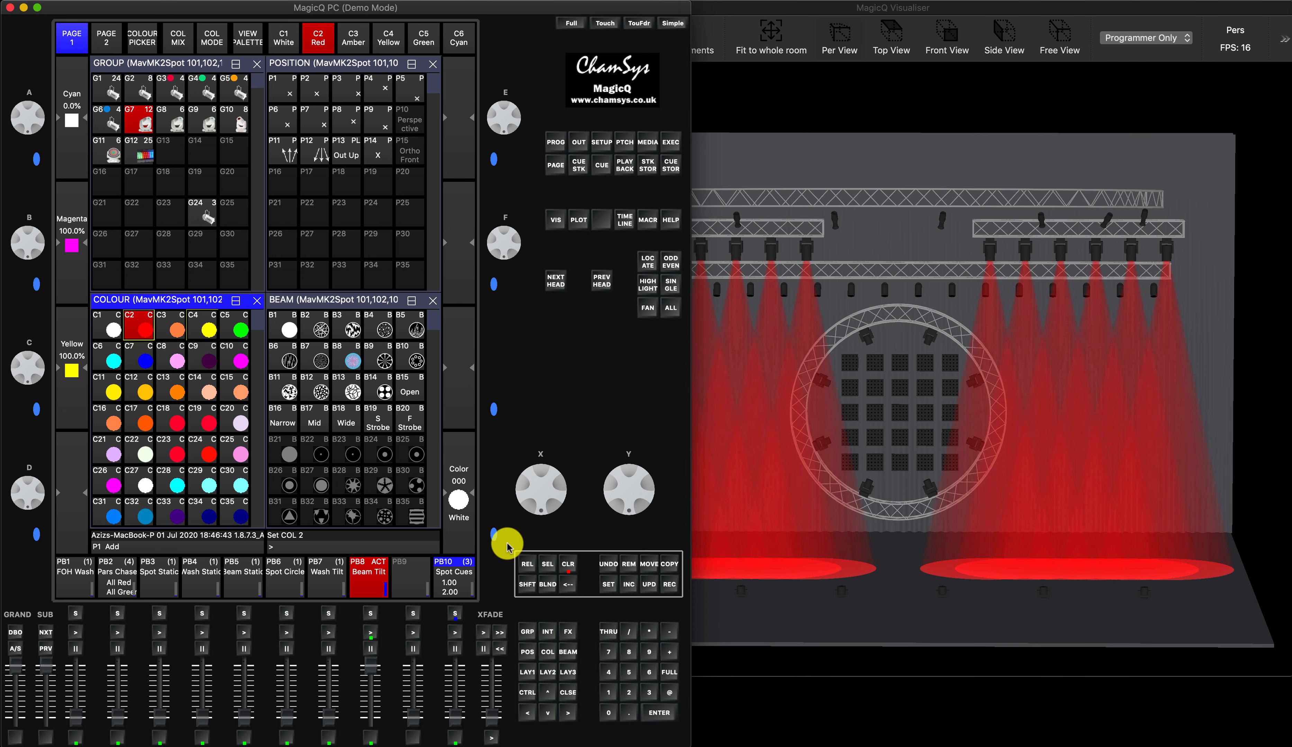
Clear the programmer and bring the PB8 Beam Tilt playback down
click(568, 564)
click(370, 649)
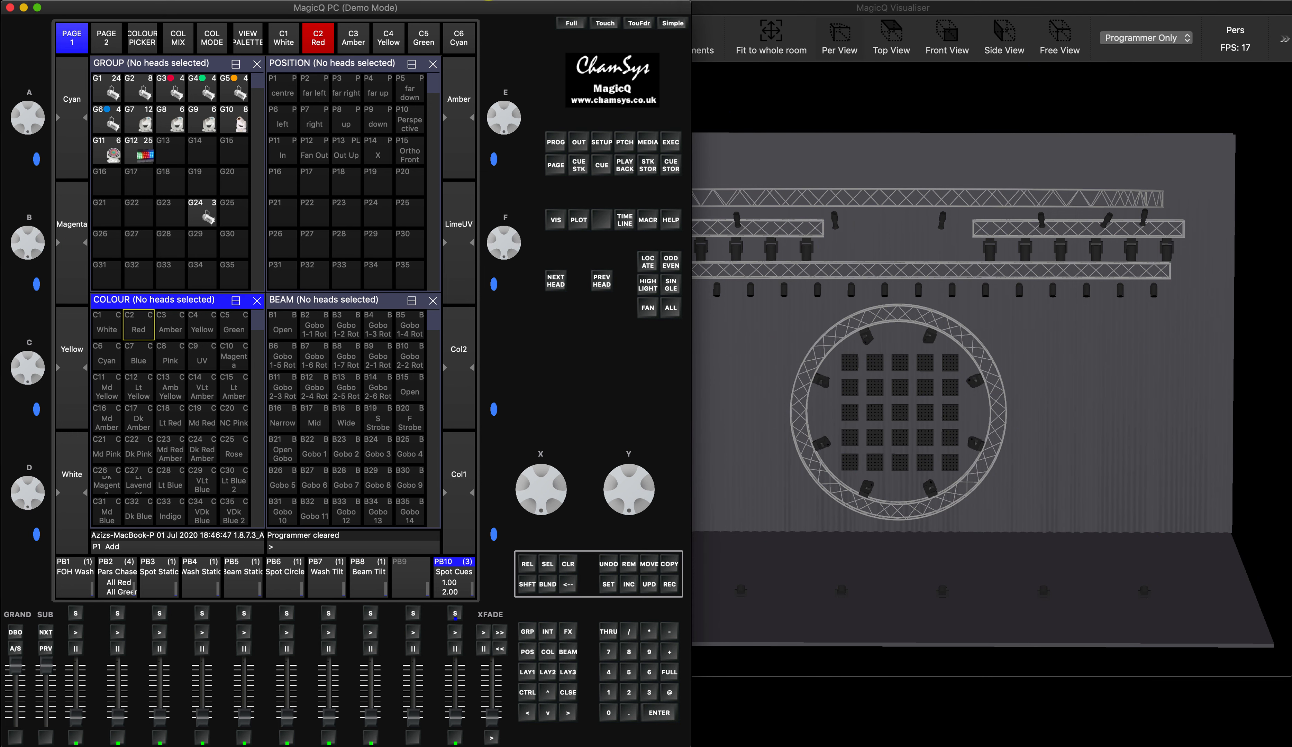
Switch the visualiser from Live/Preview View to 3D View and on to Plot View
click(879, 8)
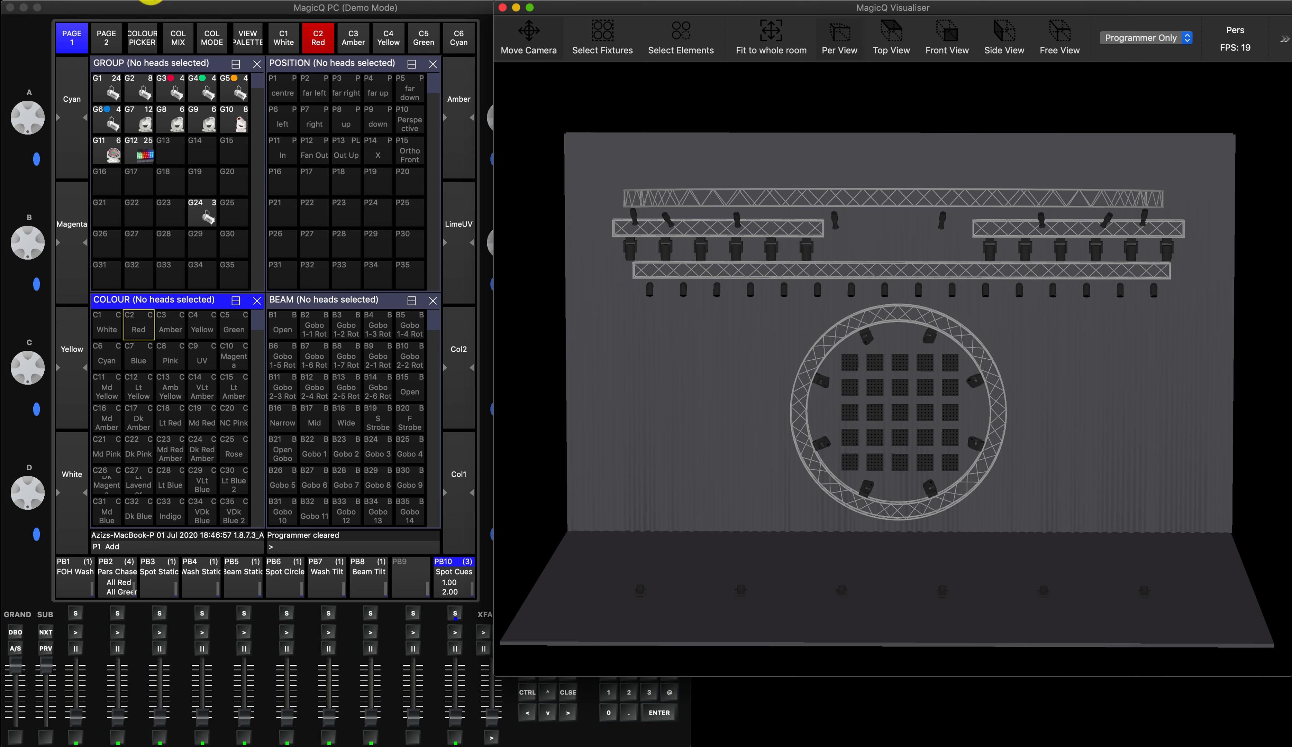
click(220, 1)
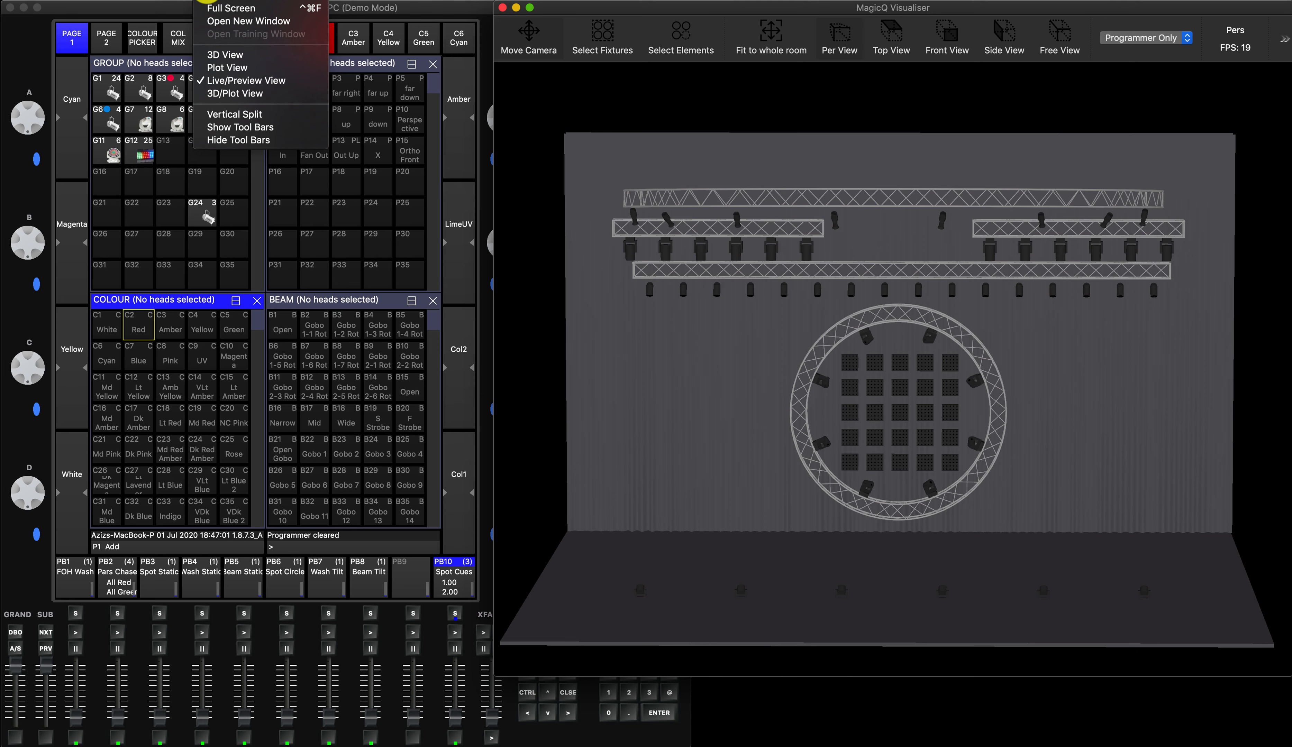
click(211, 55)
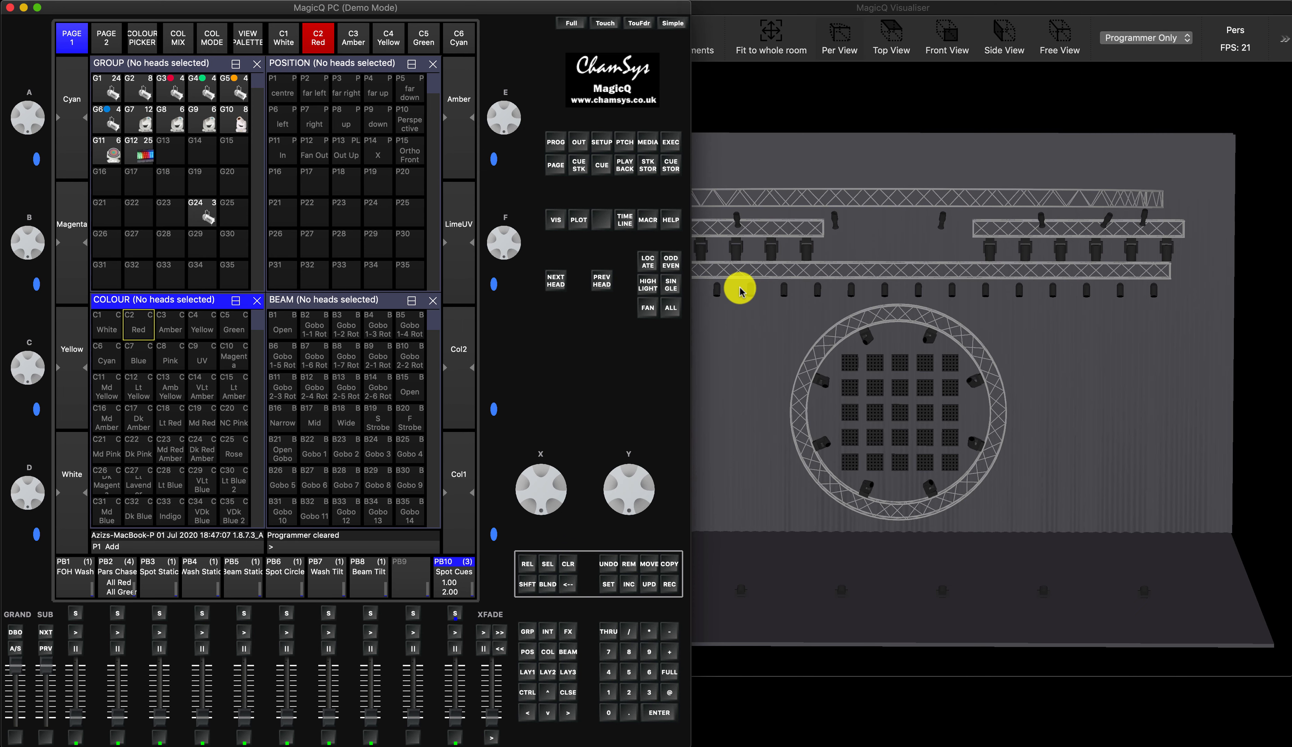
click(204, 0)
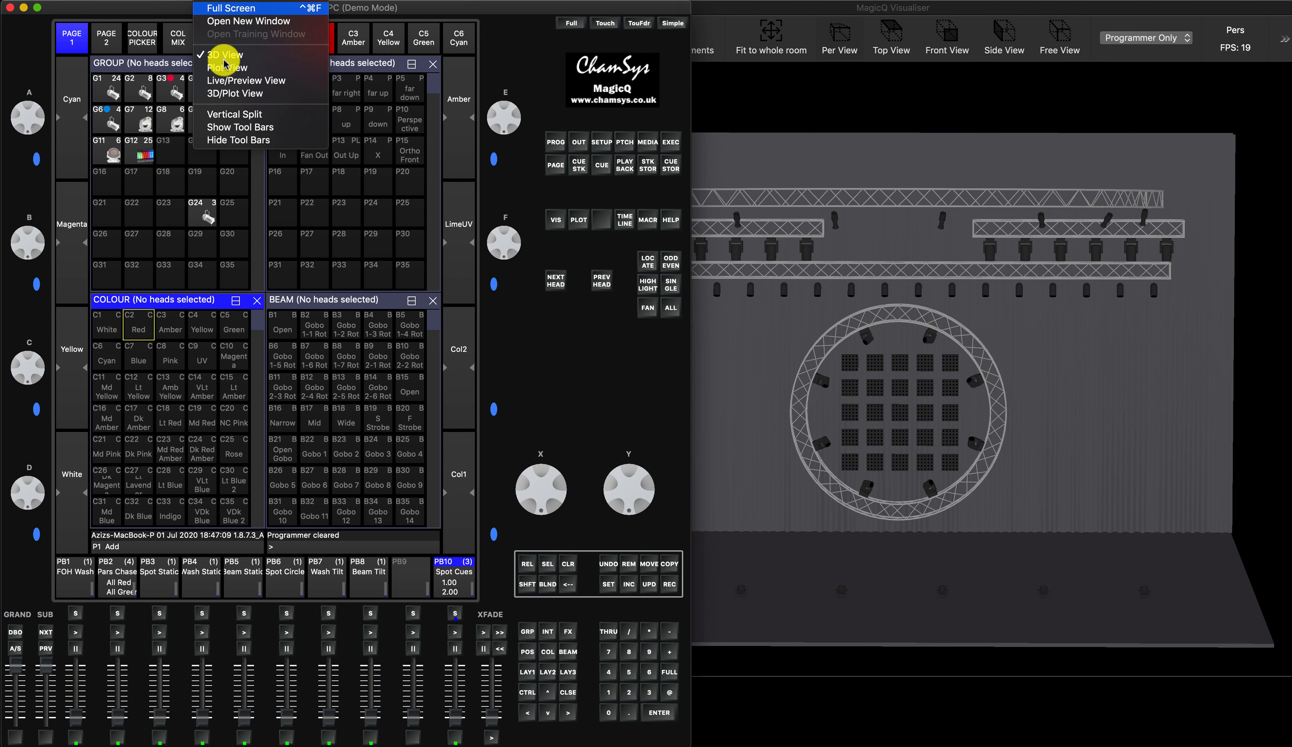
click(225, 70)
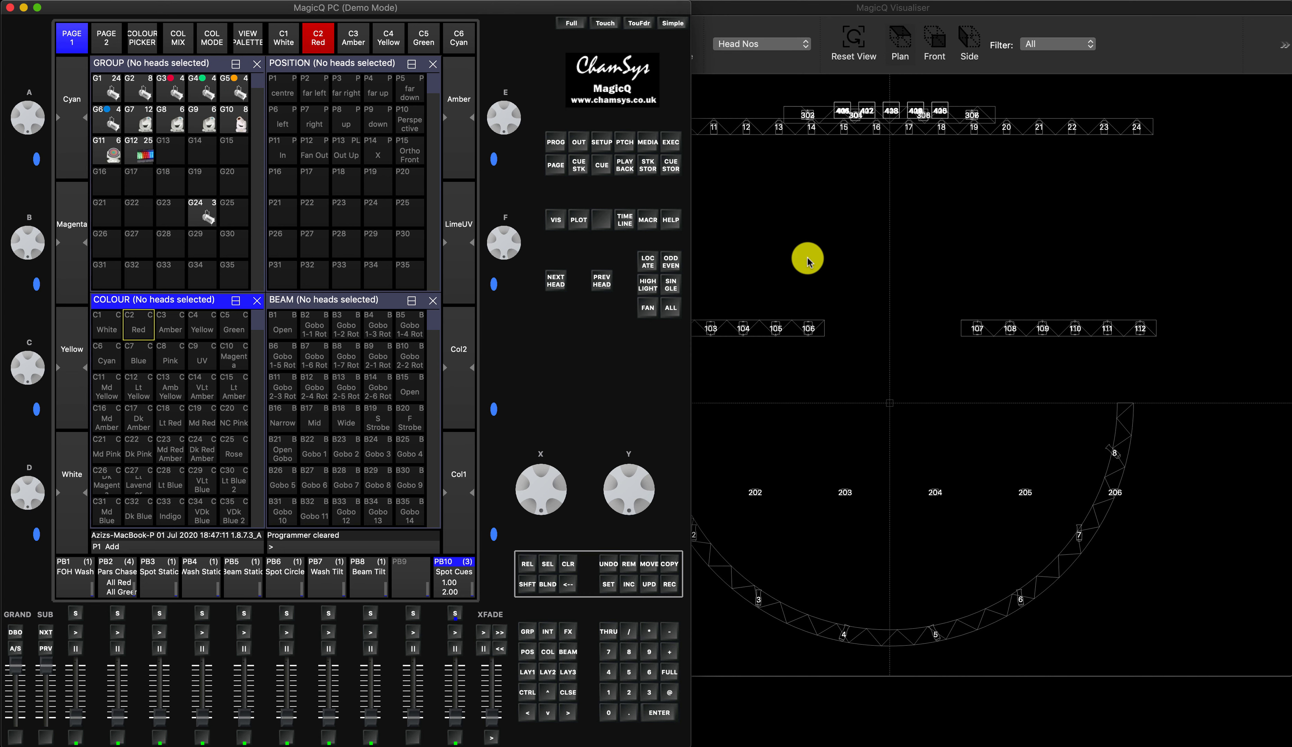
click(823, 256)
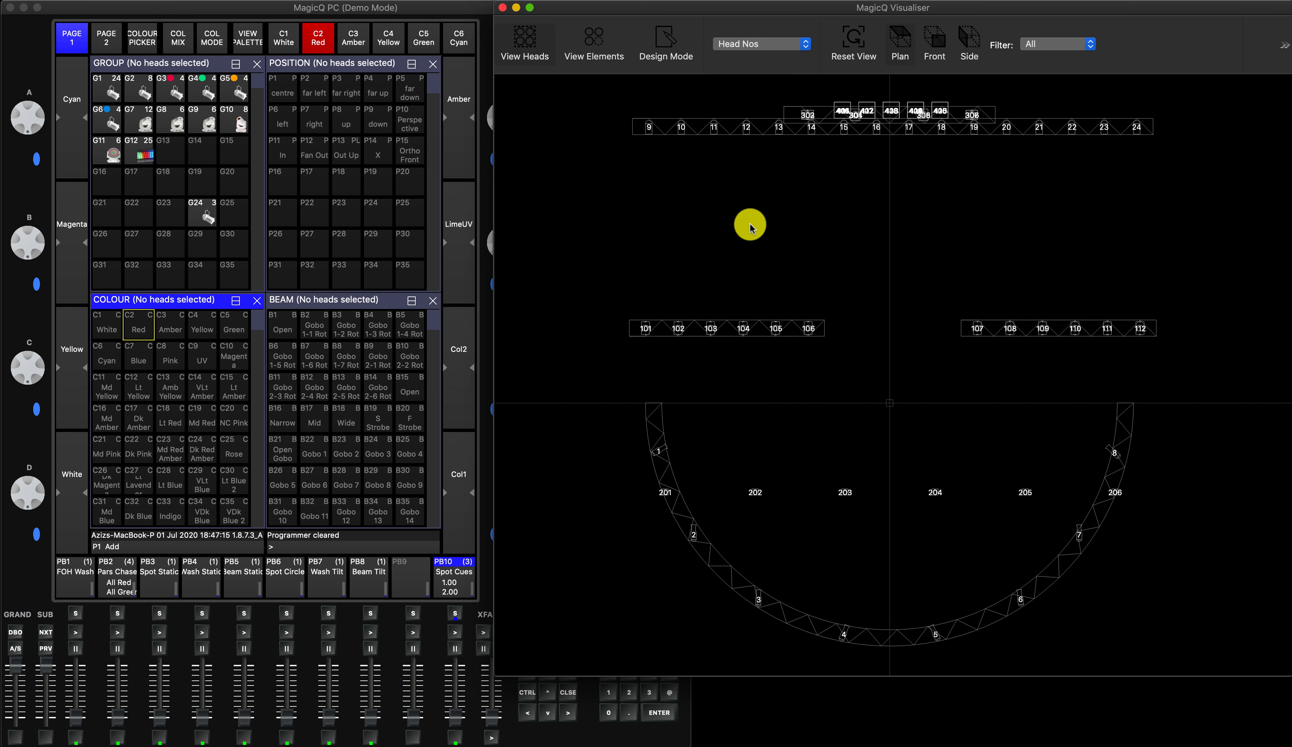
Examine the plot from the Front, Plan and Side, finishing on Plan
click(941, 33)
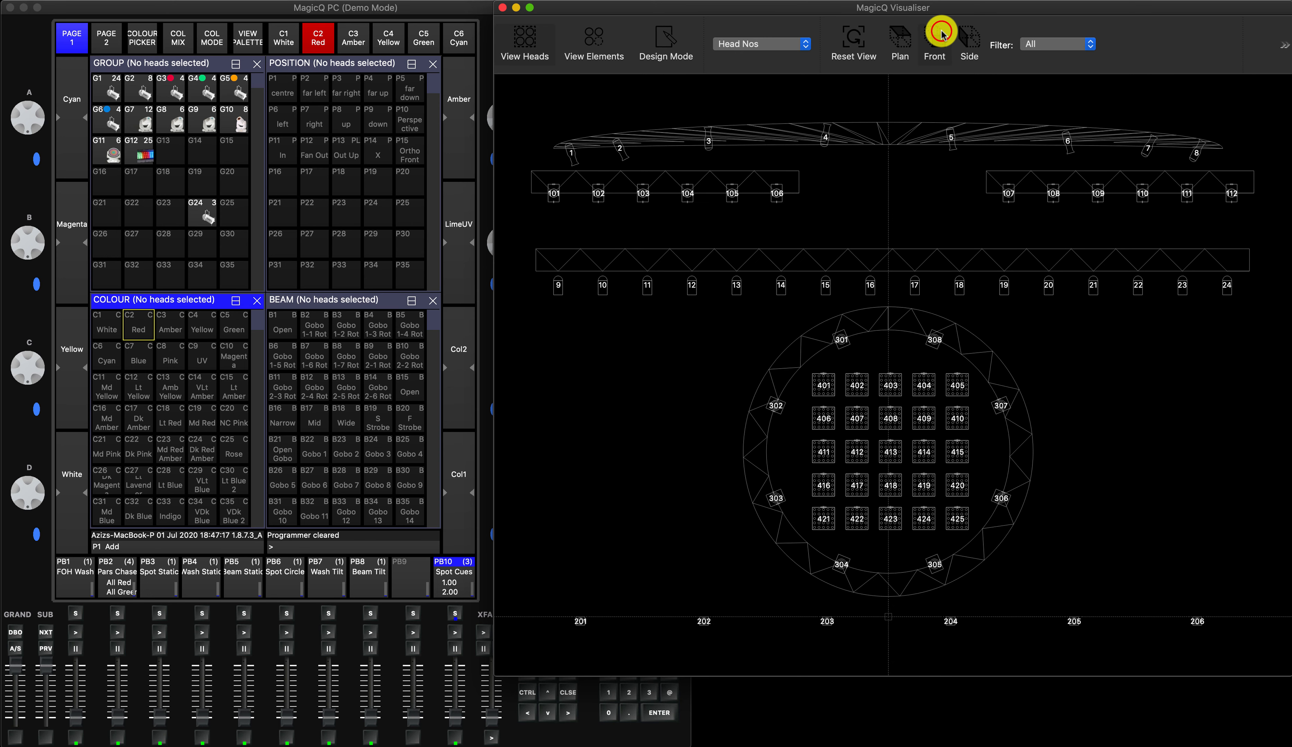
click(892, 41)
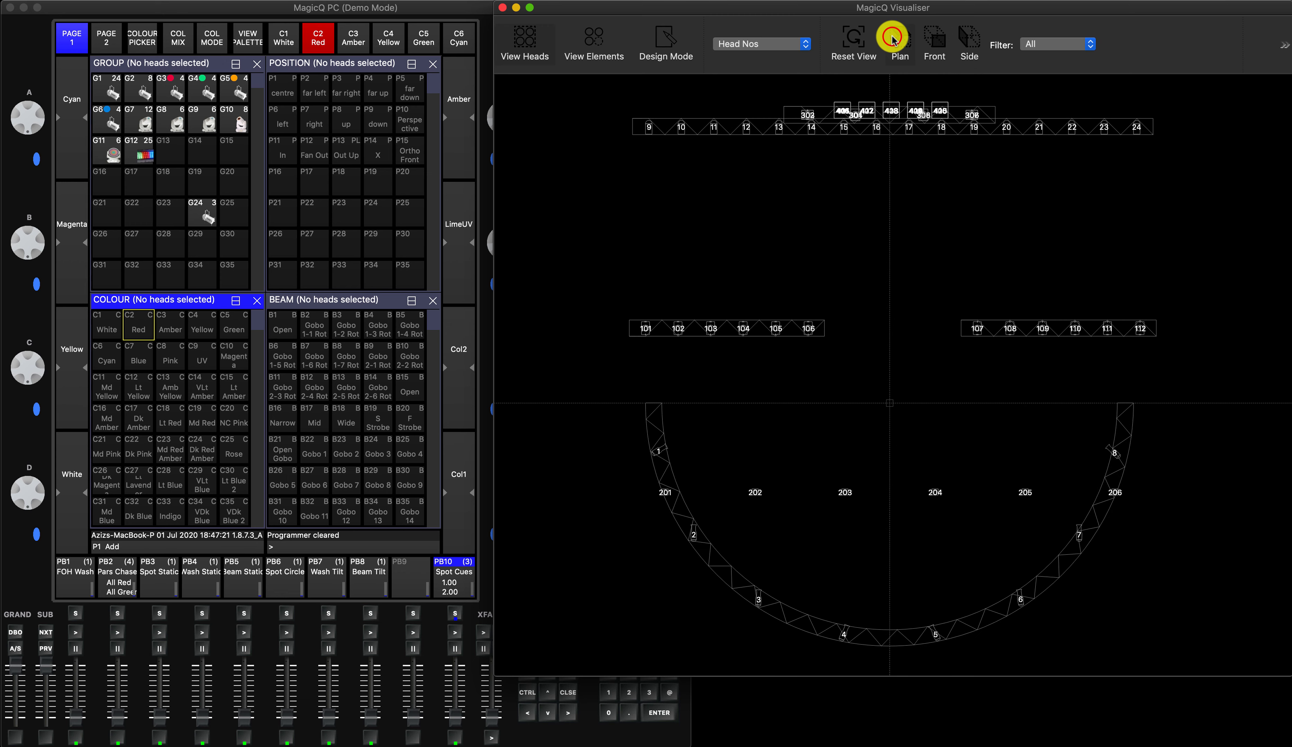
click(938, 44)
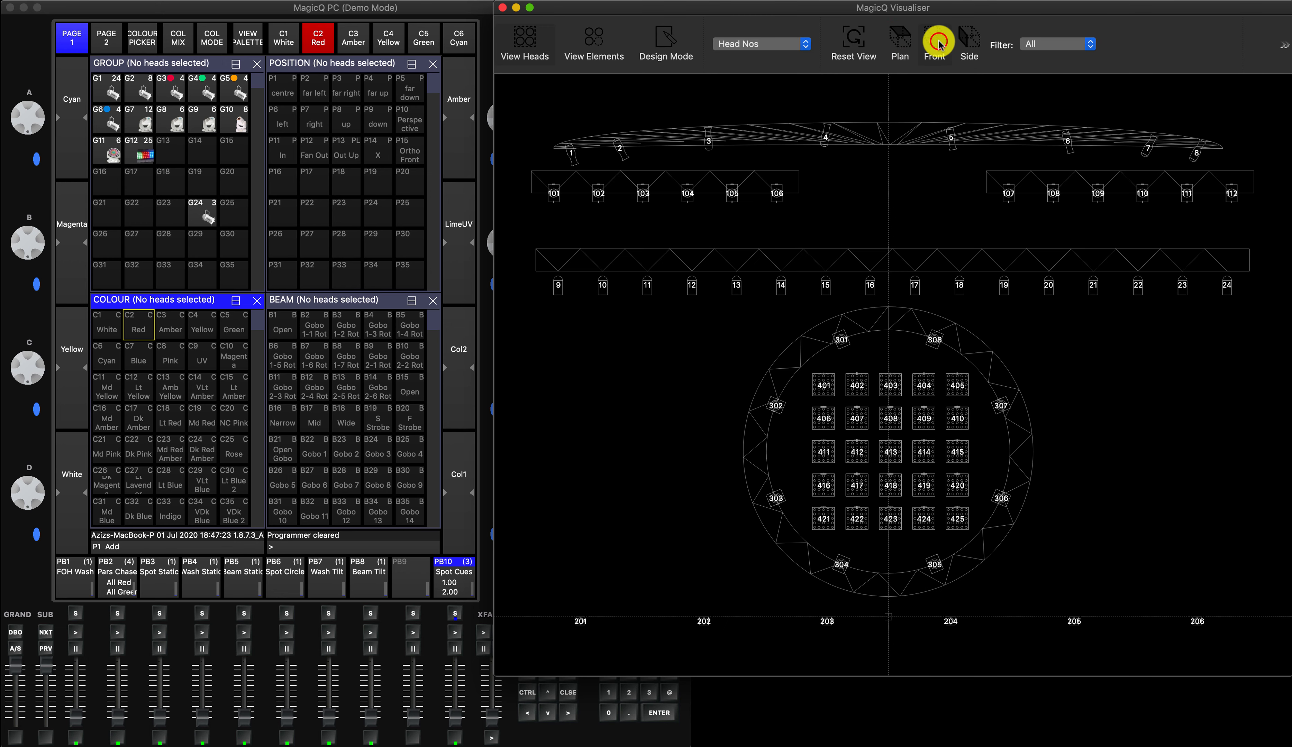
click(967, 40)
click(895, 40)
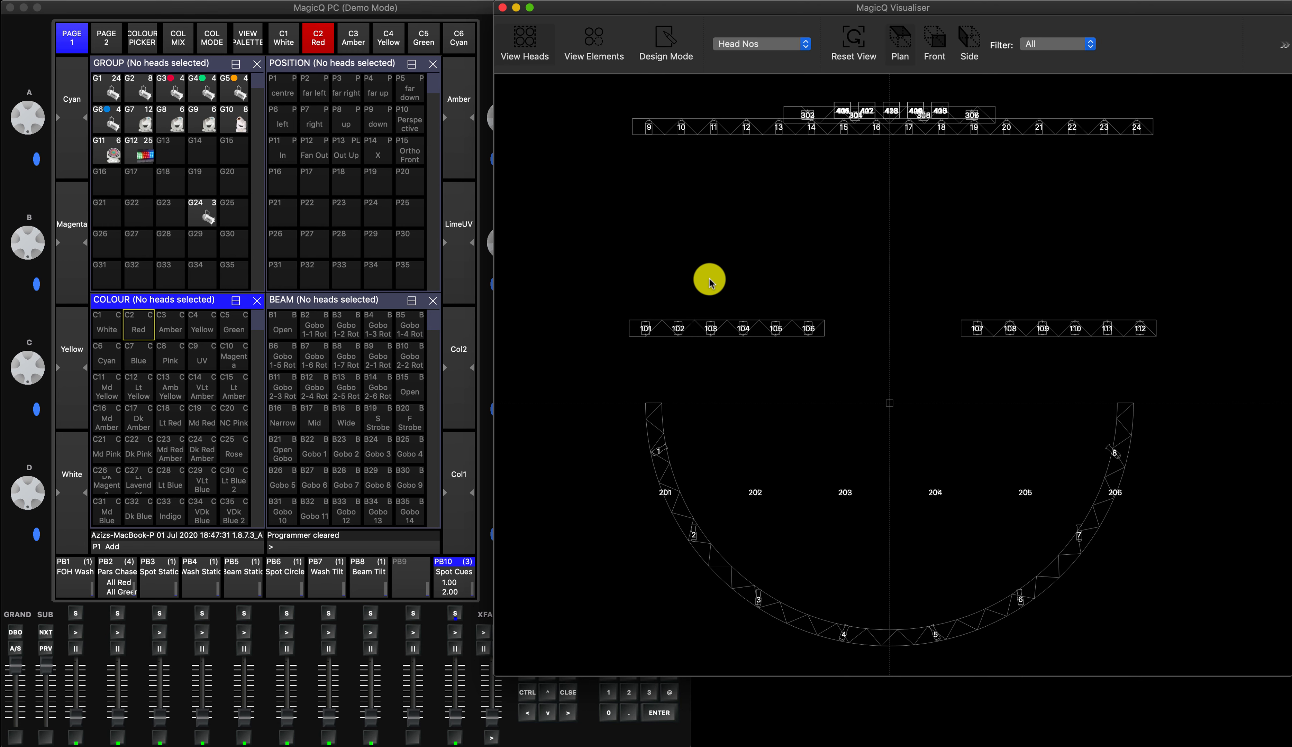
Try Design Mode on head 101 in the plan plot, then return to View Heads
click(669, 39)
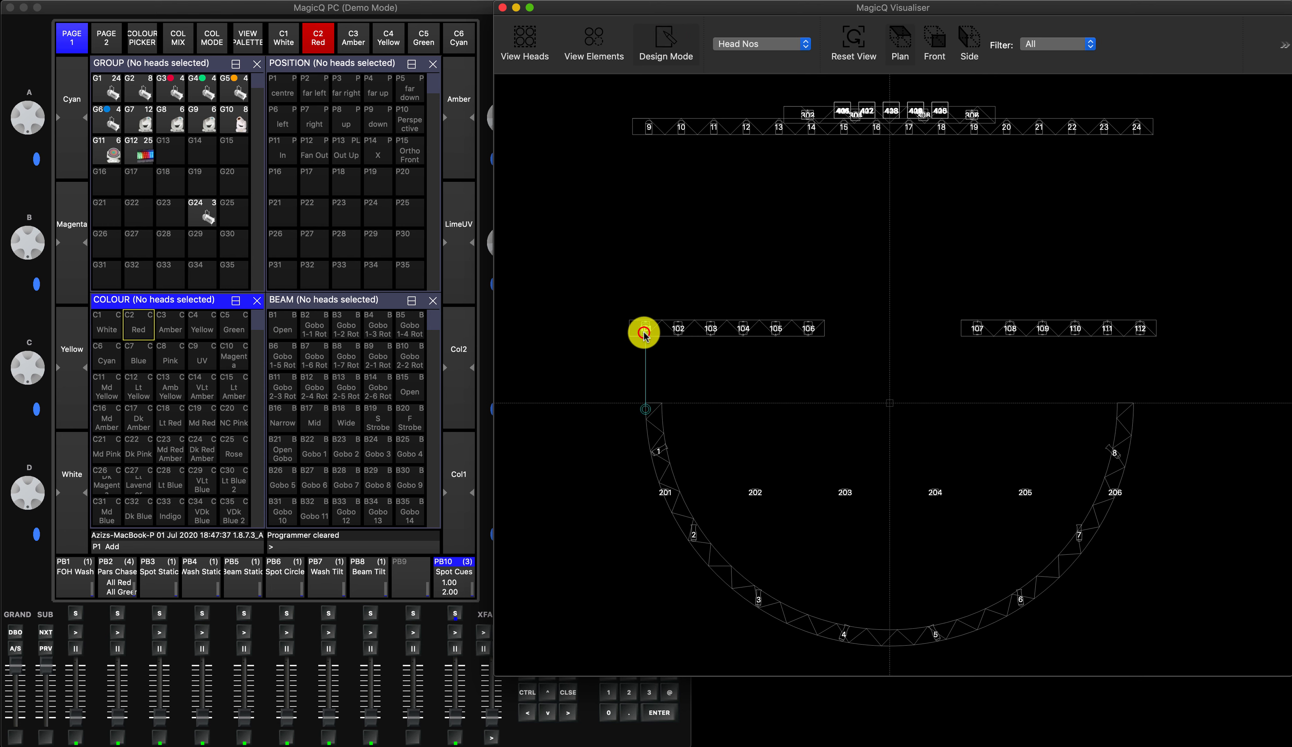
click(660, 38)
click(519, 45)
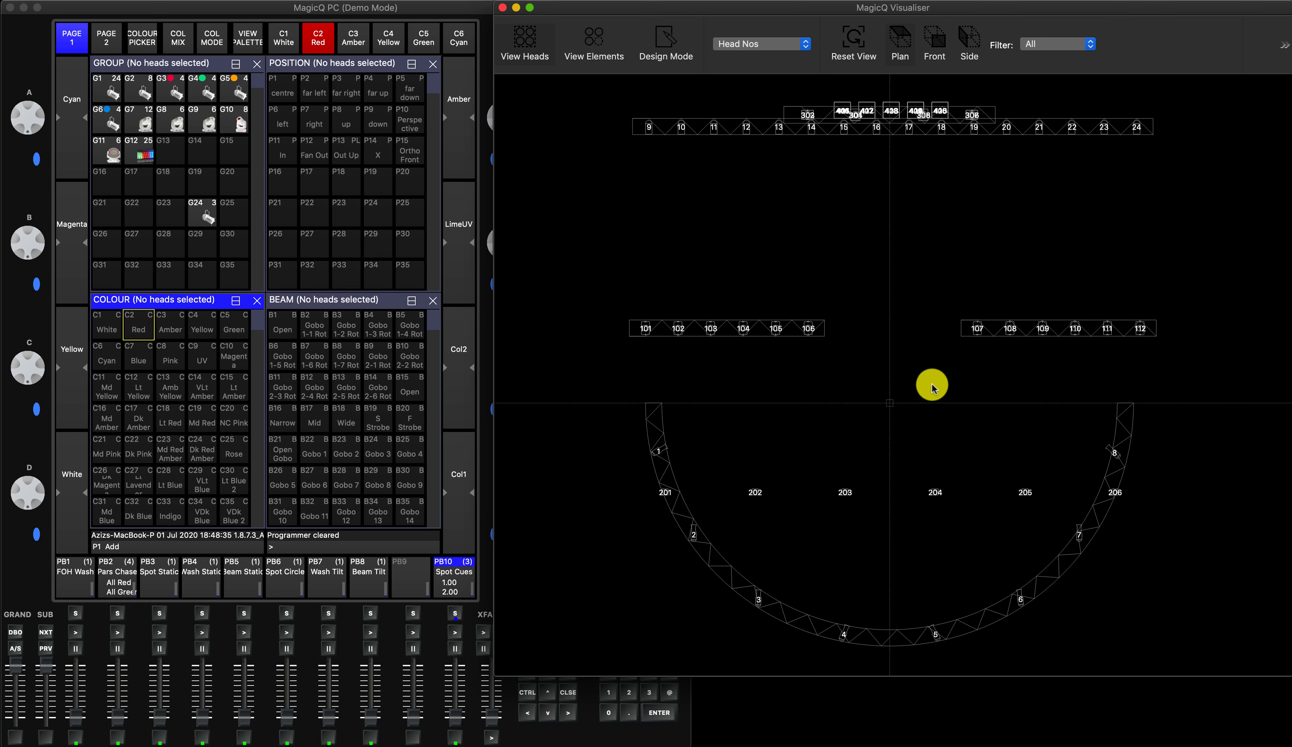
Review the plot's Front, Side and Plan projections and its Filter options, finishing on Plan with View Heads
click(932, 40)
click(969, 39)
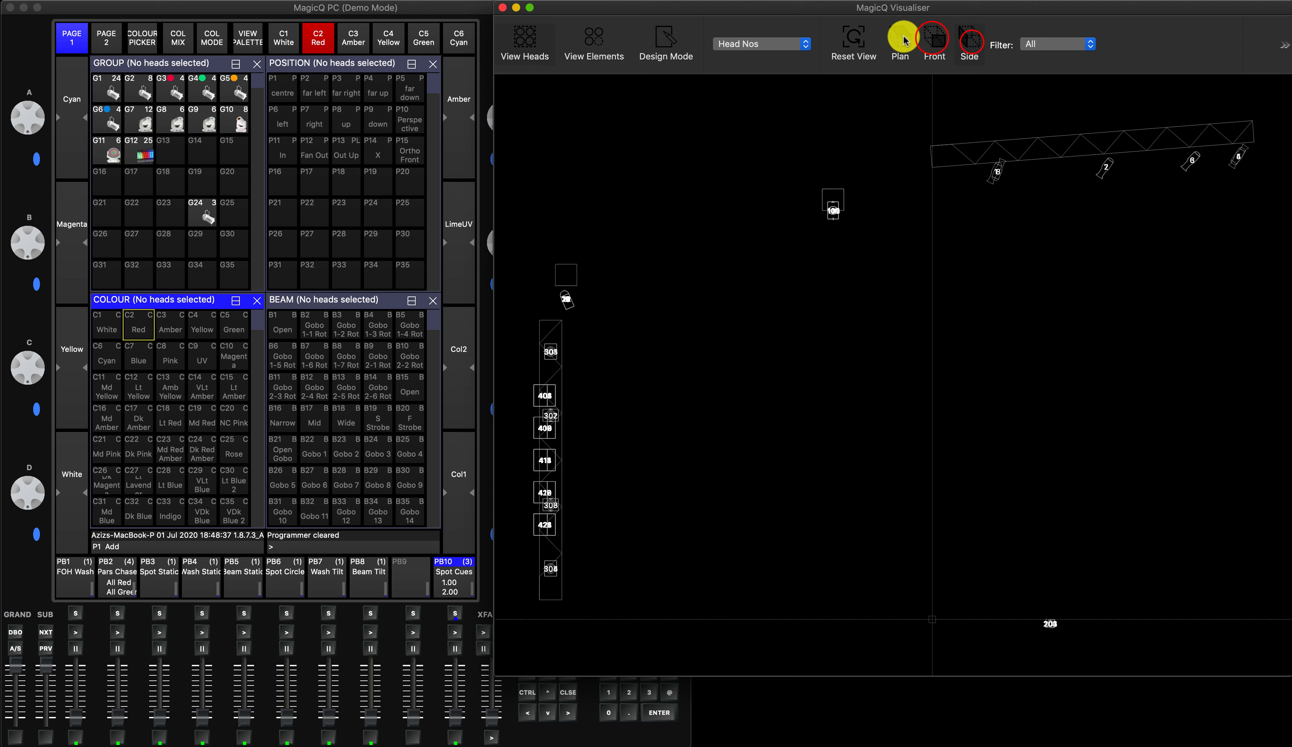
click(898, 39)
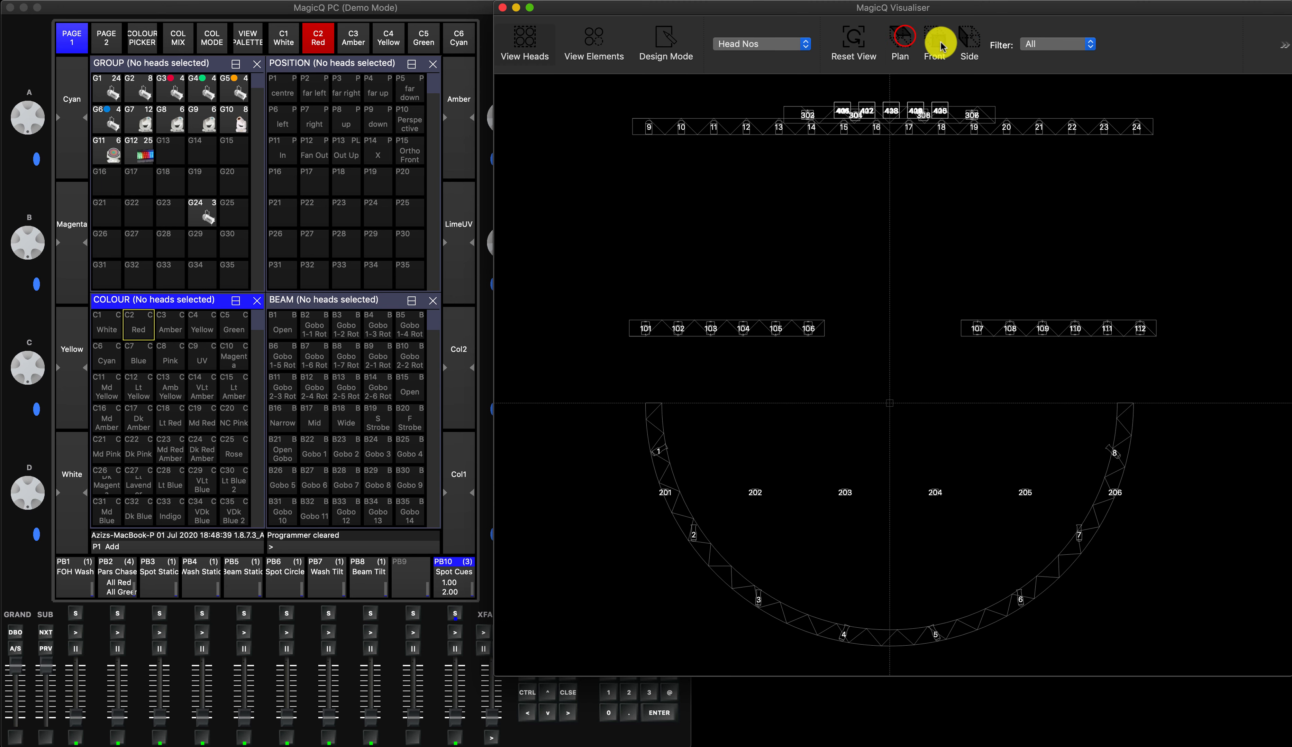
click(1046, 45)
click(1152, 46)
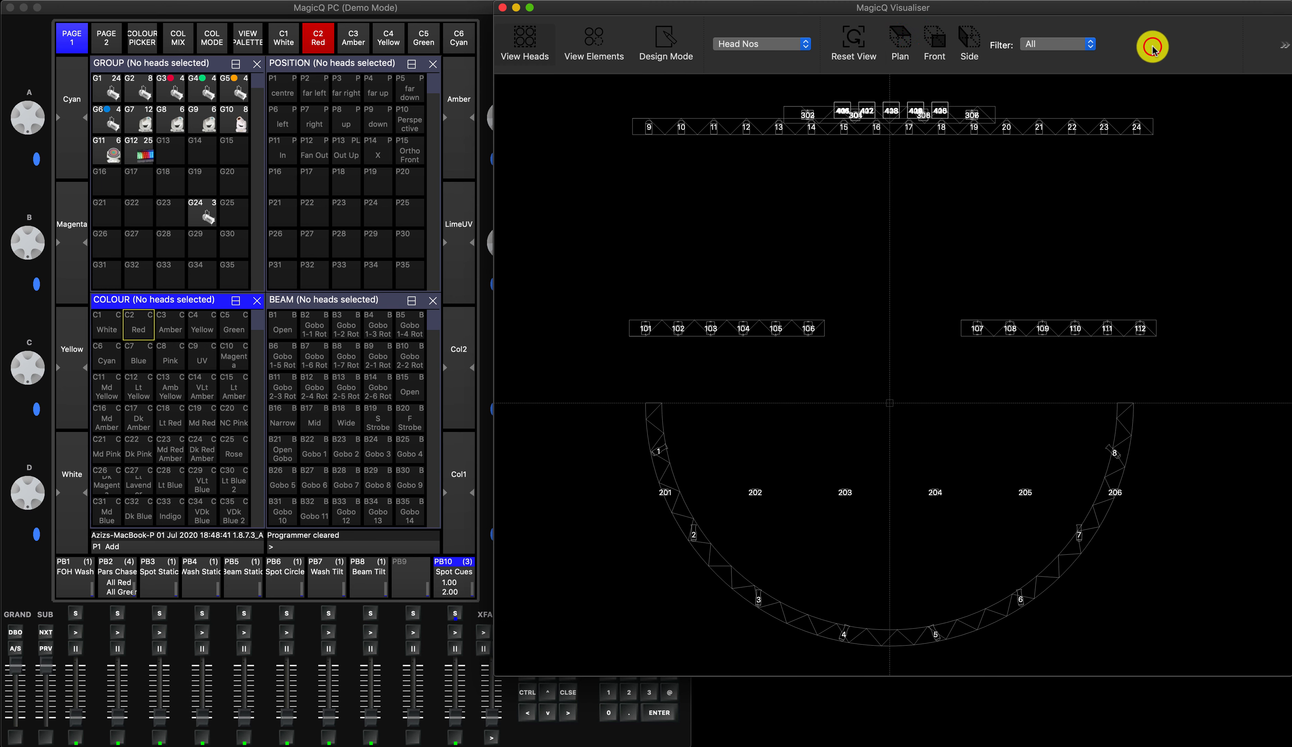
click(525, 35)
Switch the visualiser to Live/Preview View and set the preview pane's source to Blind Programmer
click(139, 2)
click(140, 2)
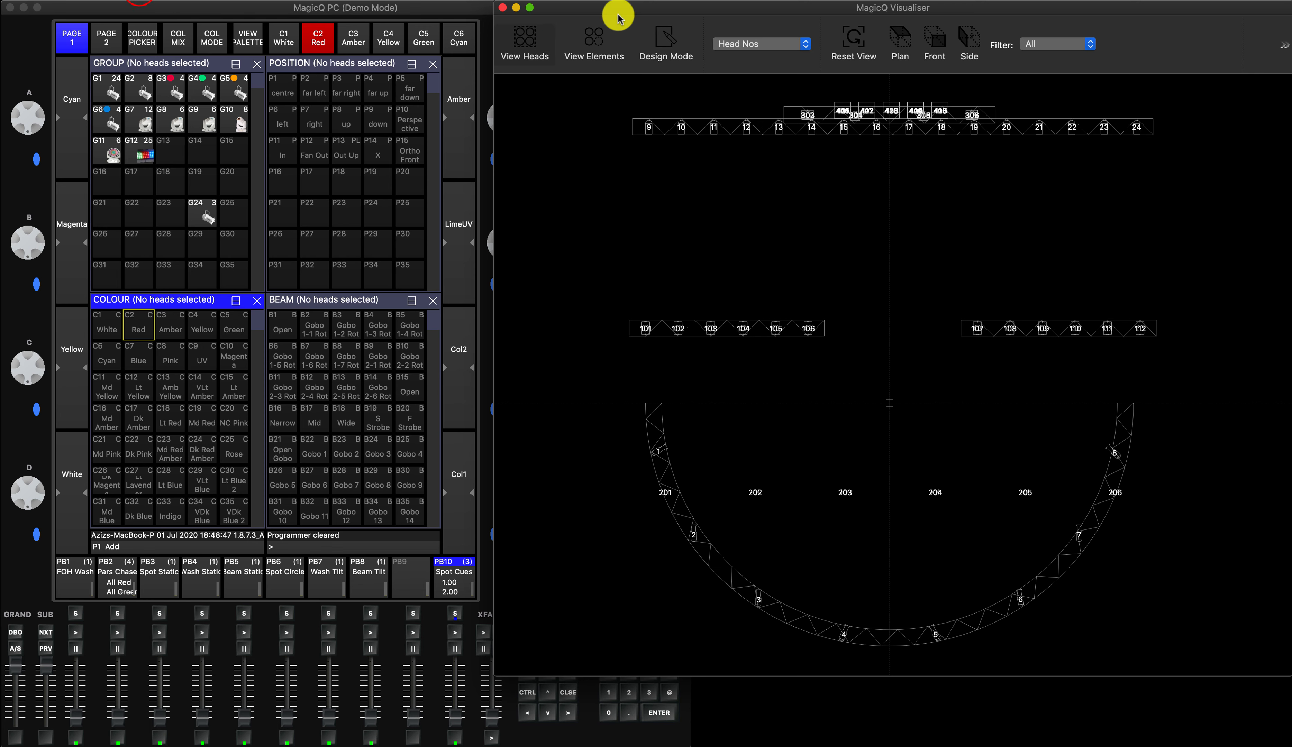
click(139, 2)
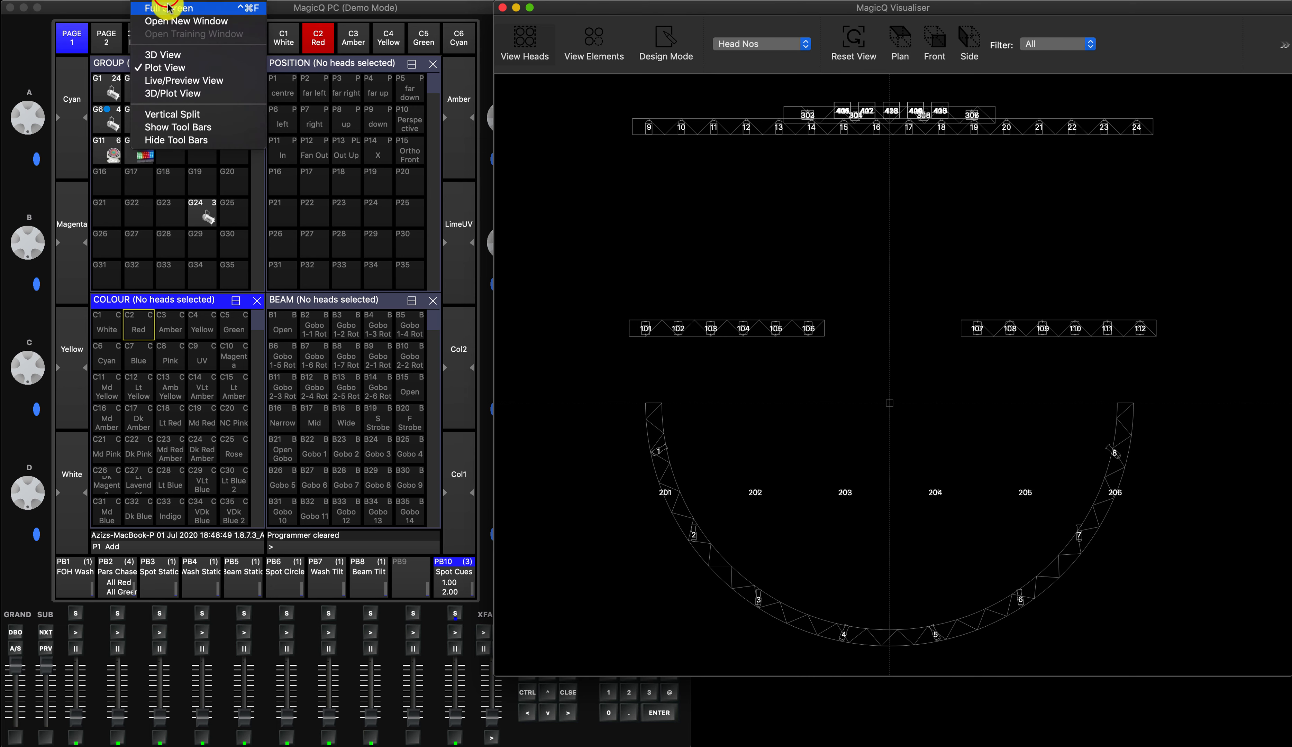
click(175, 79)
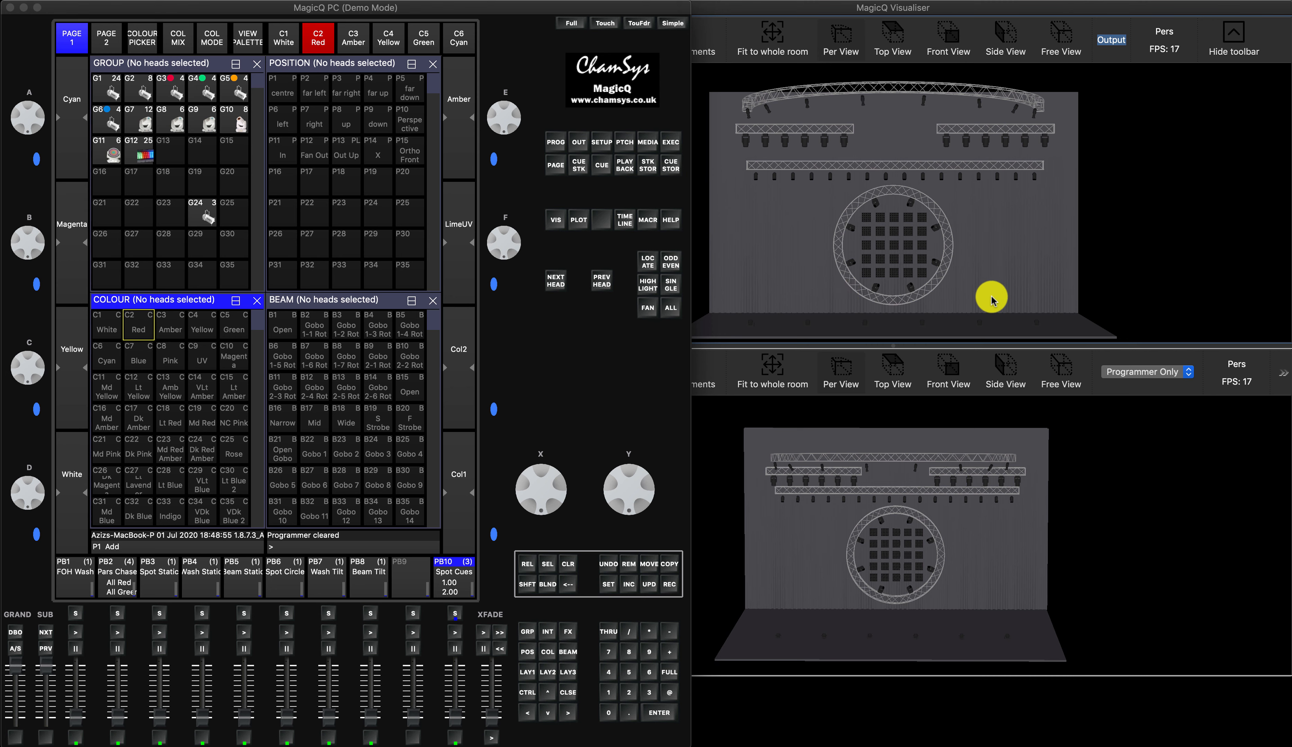
click(1178, 372)
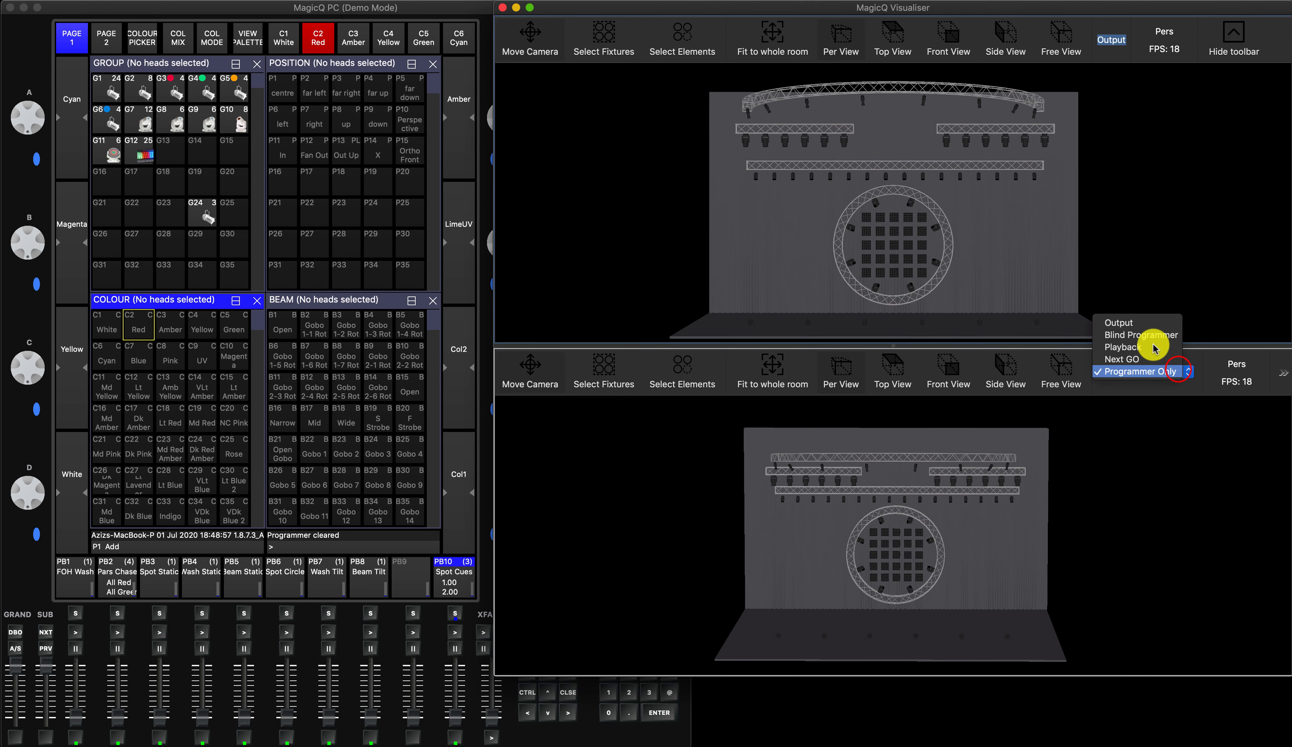
click(1145, 336)
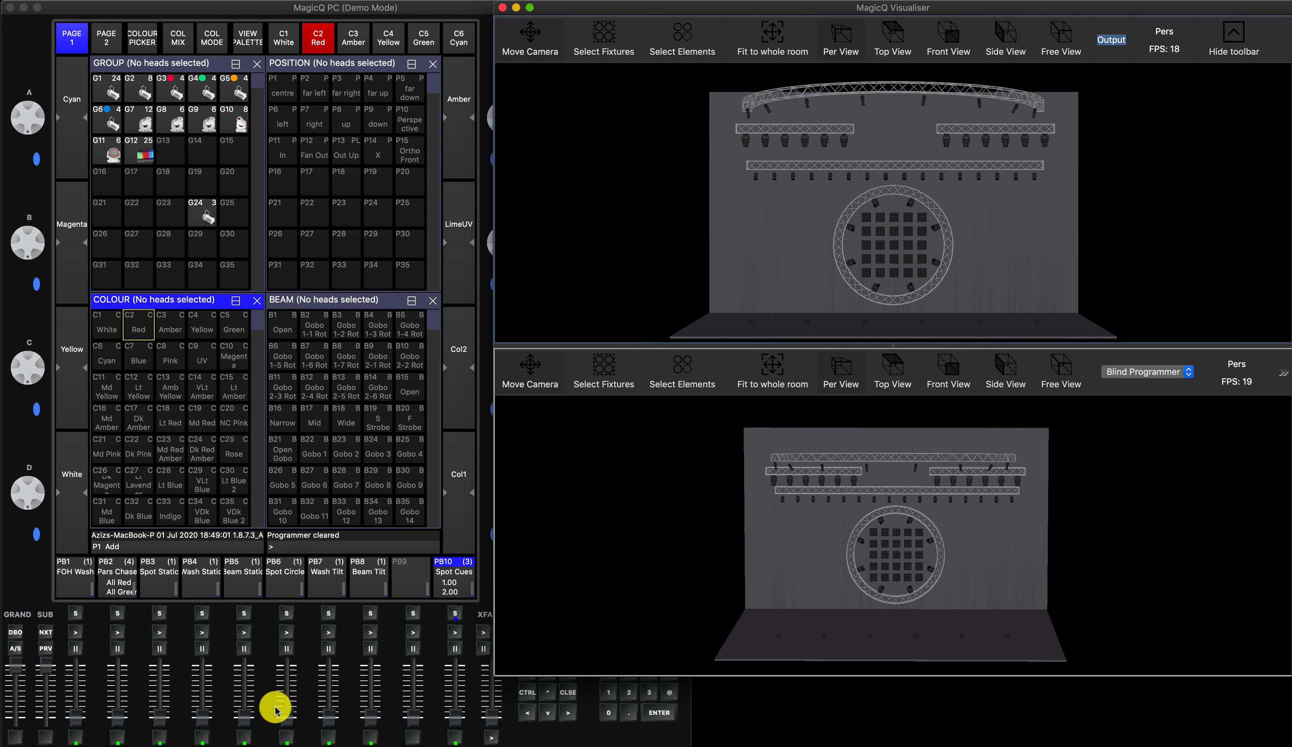
Raise the PB3 Spot Static playback
click(158, 715)
drag(158, 715, 158, 649)
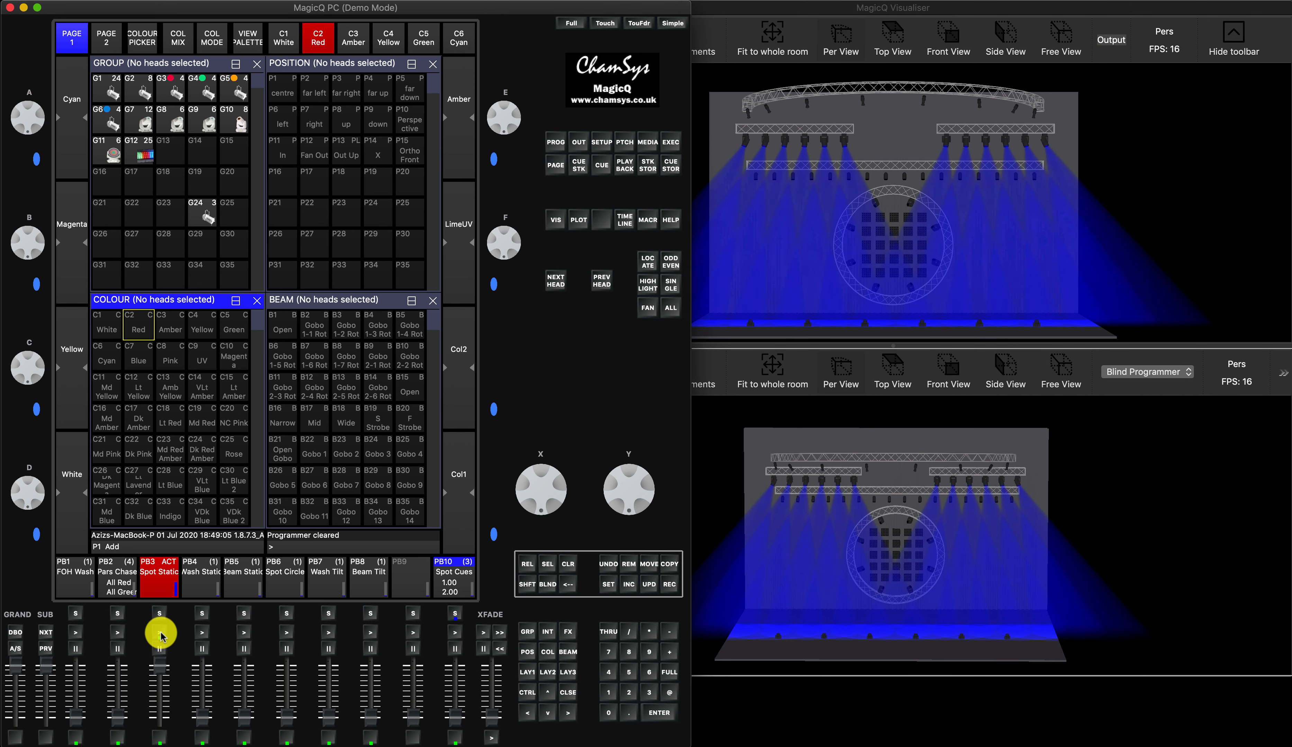
Turn on Blind mode and apply the C4 Yellow palette to the spots of group G7
click(547, 585)
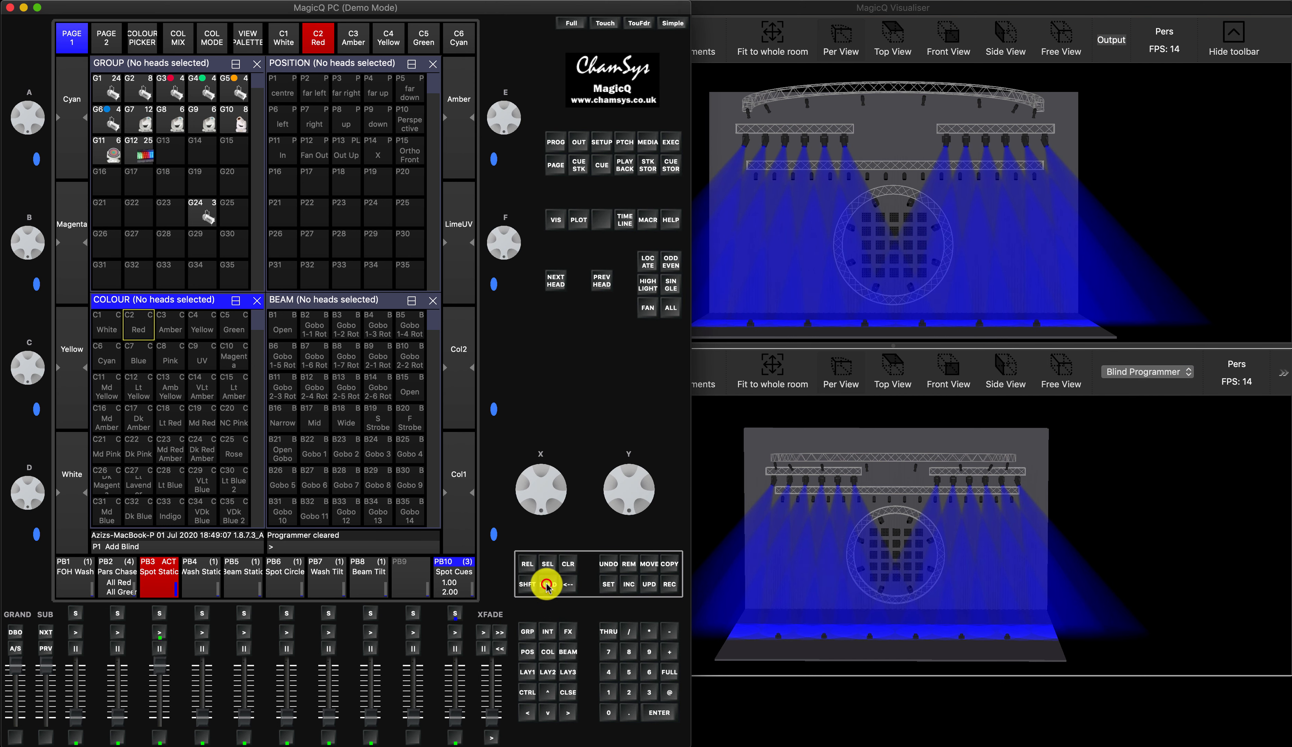
click(142, 124)
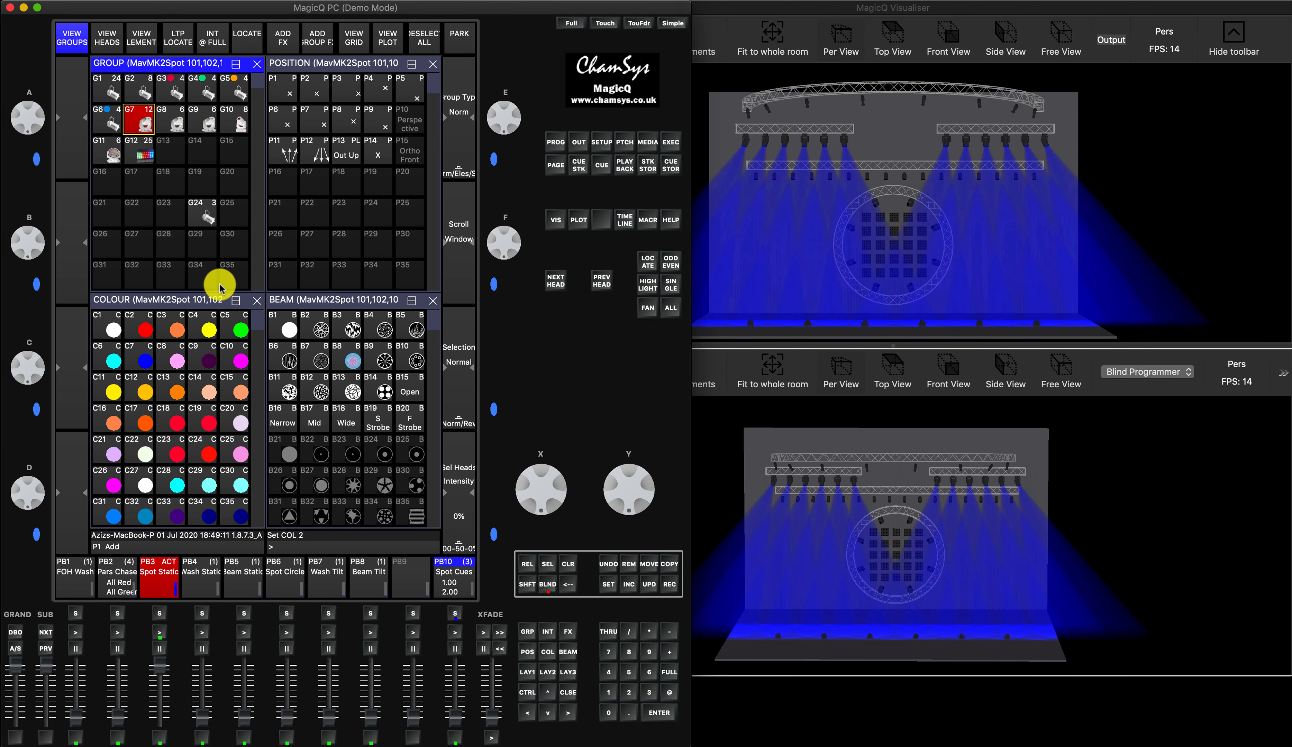
click(208, 330)
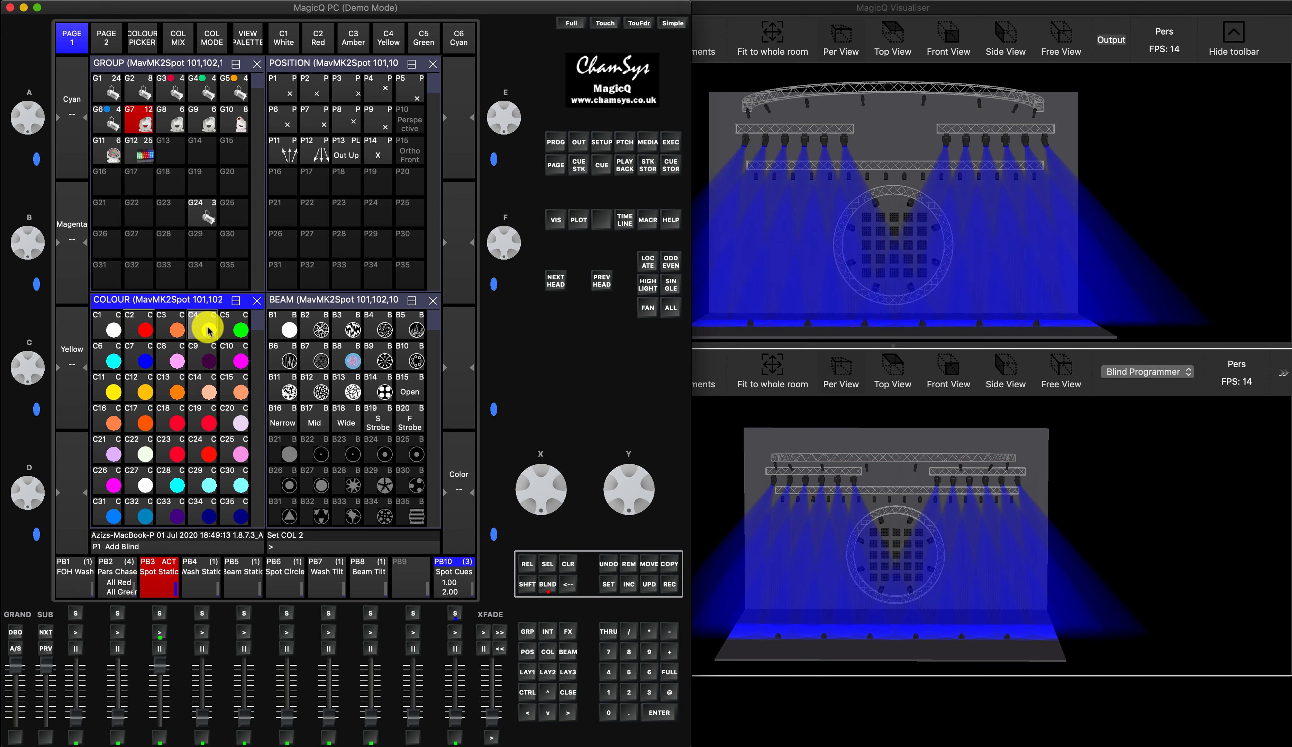
Apply the C4 Yellow and P13 Out Up palettes to the G7 spots in Blind, and leave Blind mode
click(208, 331)
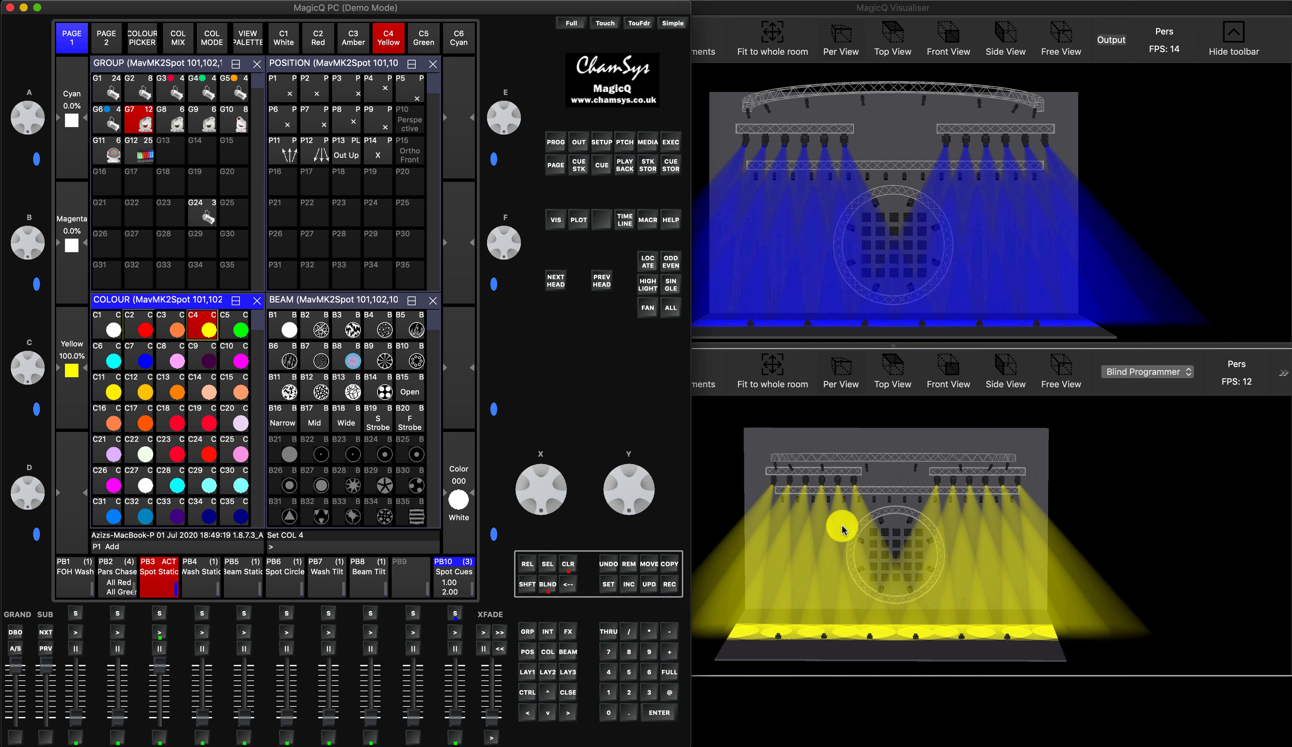
click(341, 155)
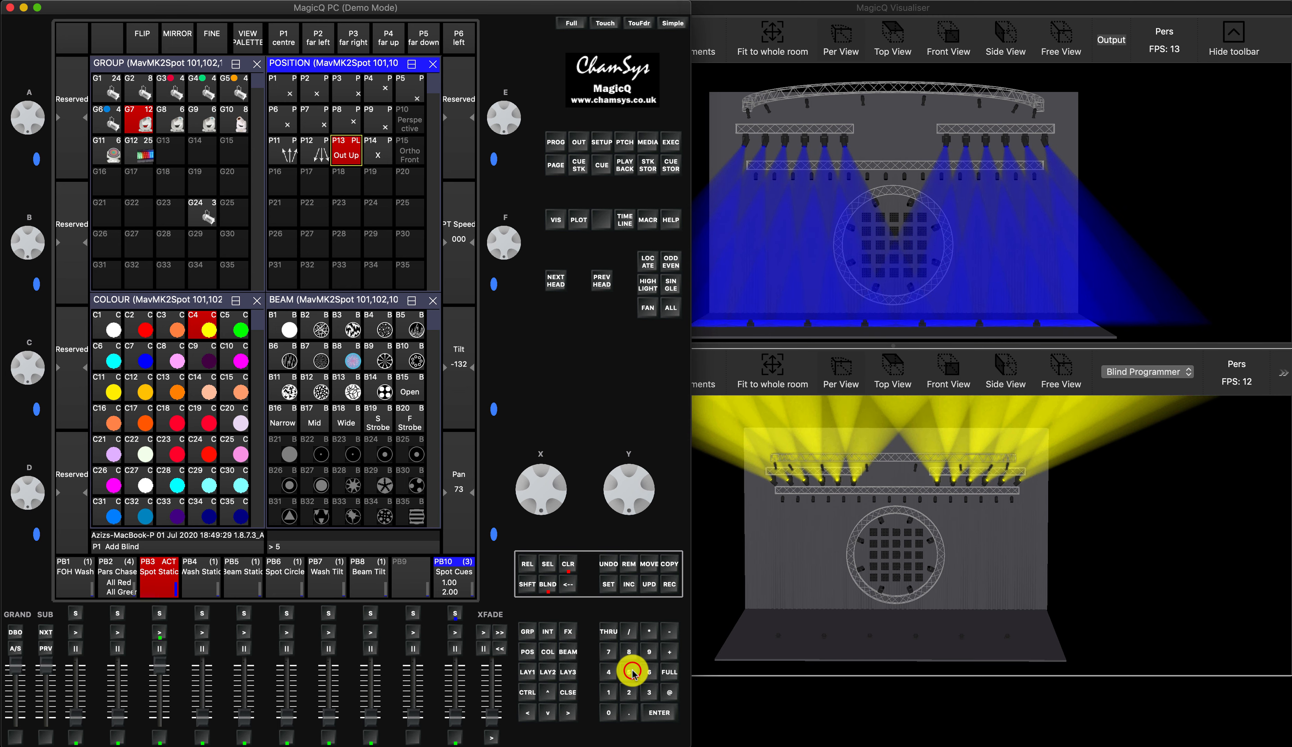
click(545, 585)
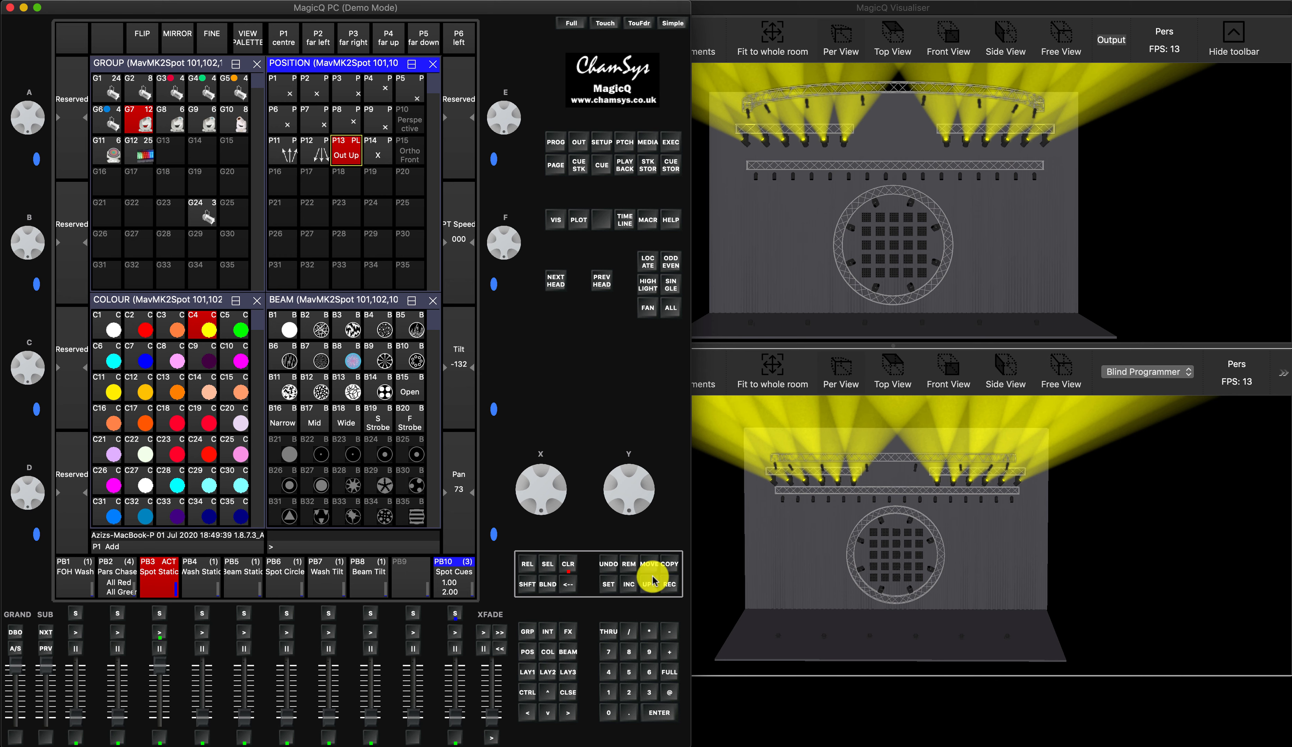
Set the visualiser preview pane's source to Next GO
click(1132, 377)
click(1130, 374)
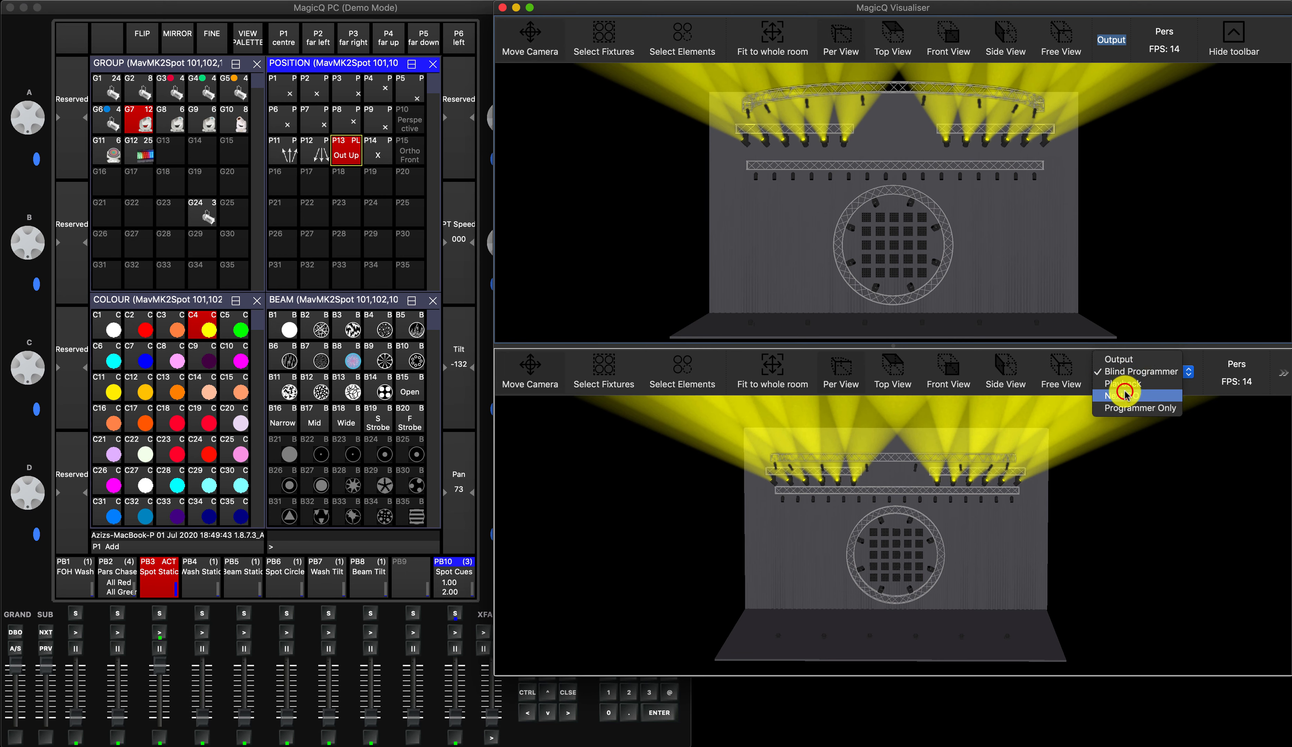
click(1124, 394)
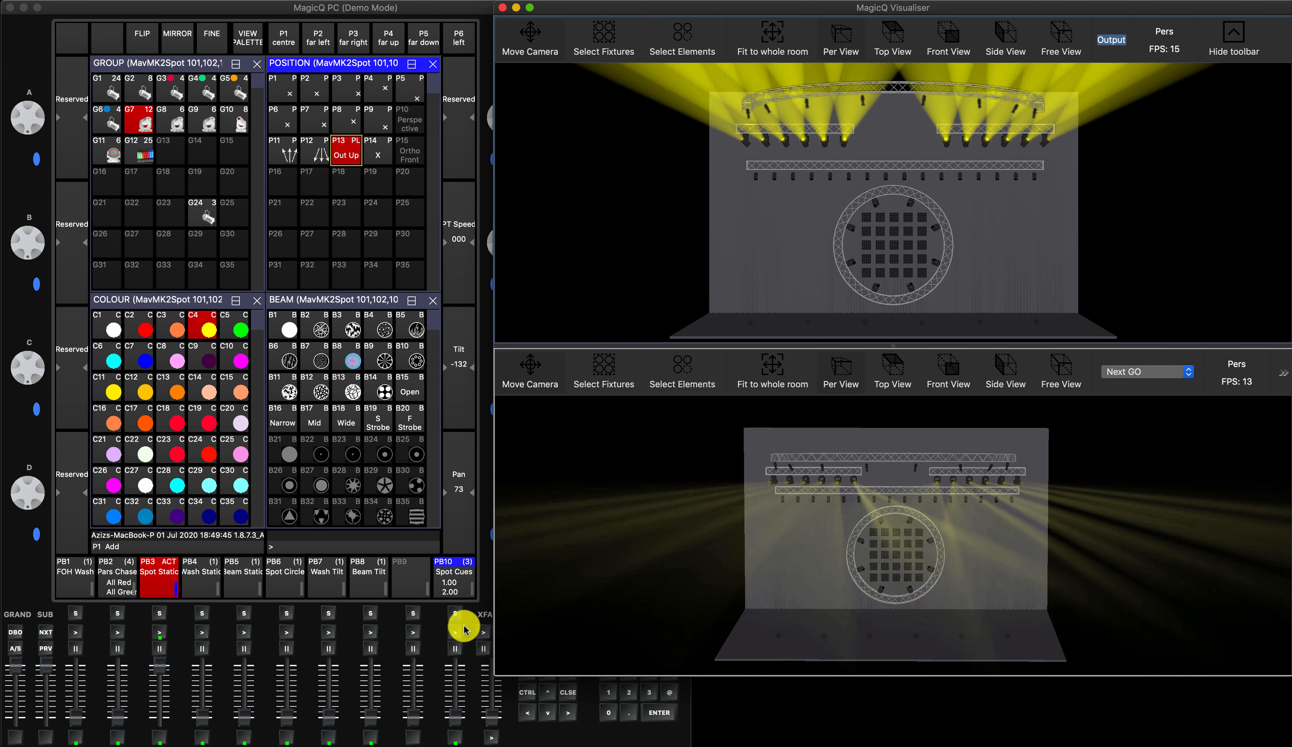
On the console, clear the programmer and bring the PB3 Spot Static playback down to zero
click(463, 629)
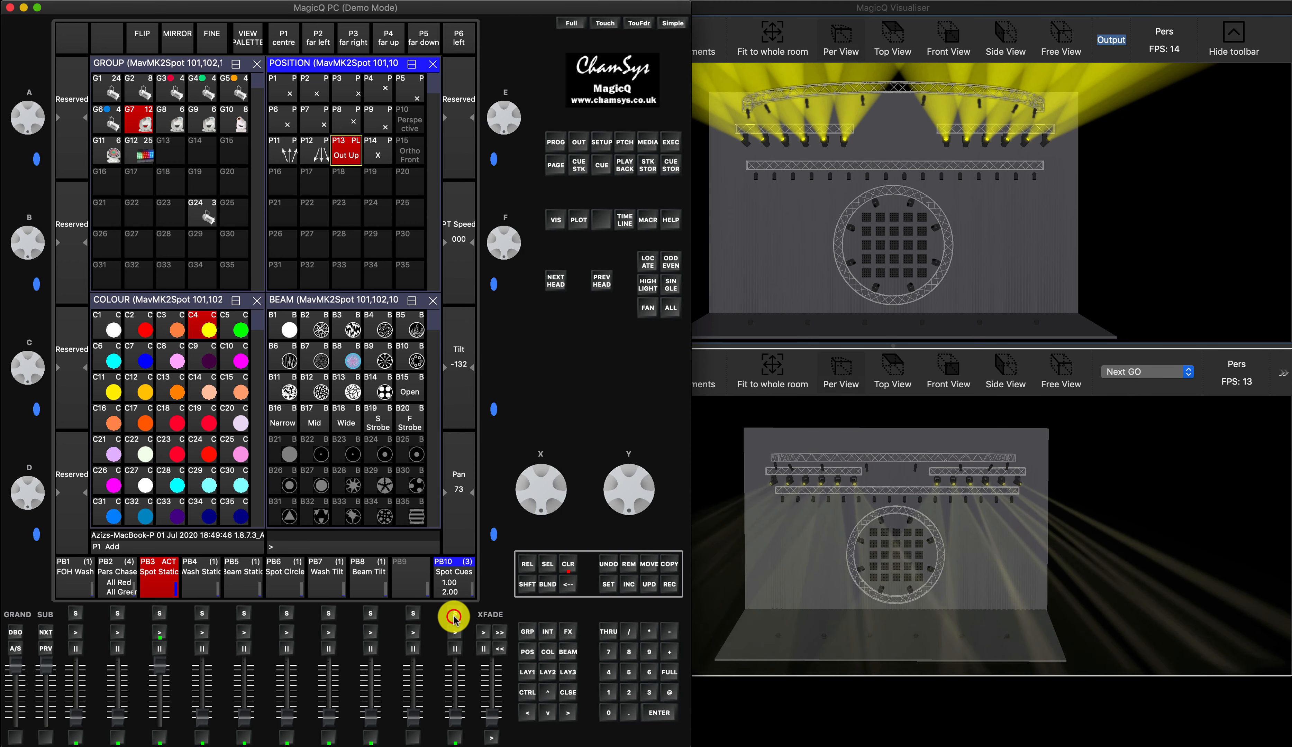
click(570, 566)
drag(159, 666, 159, 739)
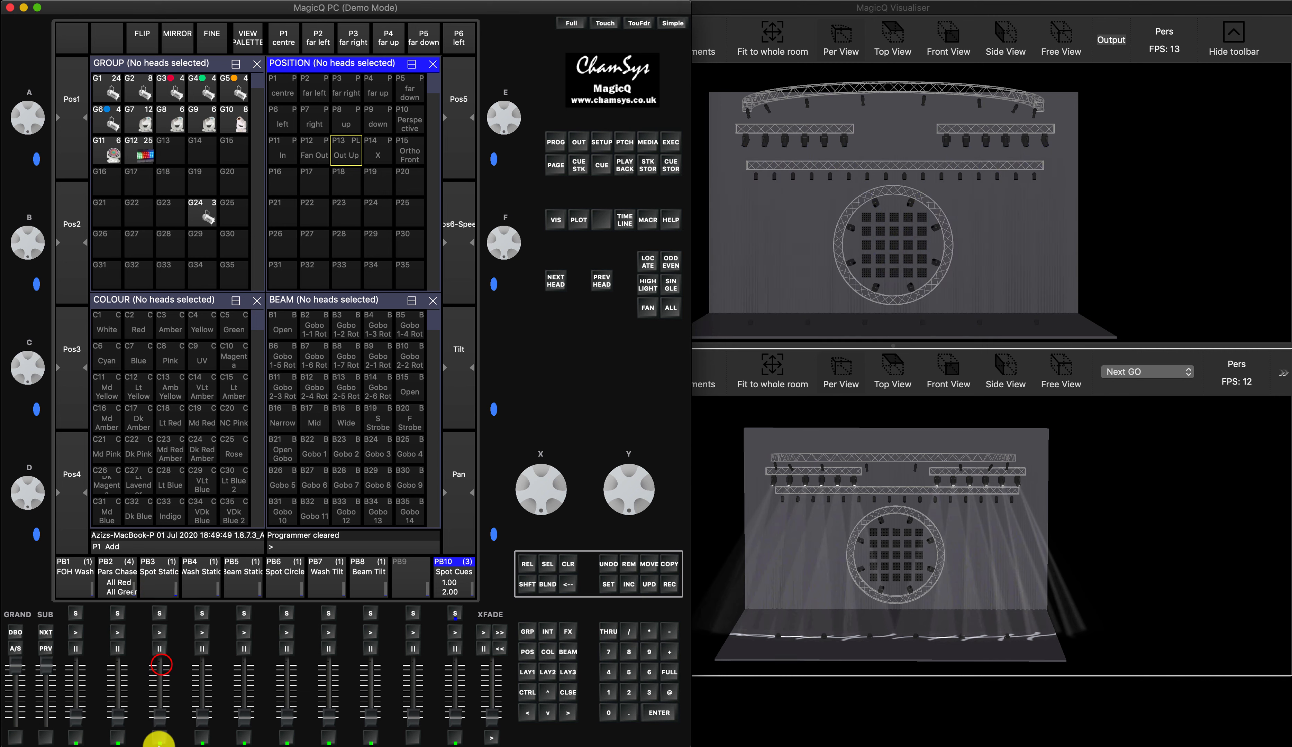
Raise the PB10 Spot Cues playback and advance it to cue 2.00
drag(454, 720, 453, 640)
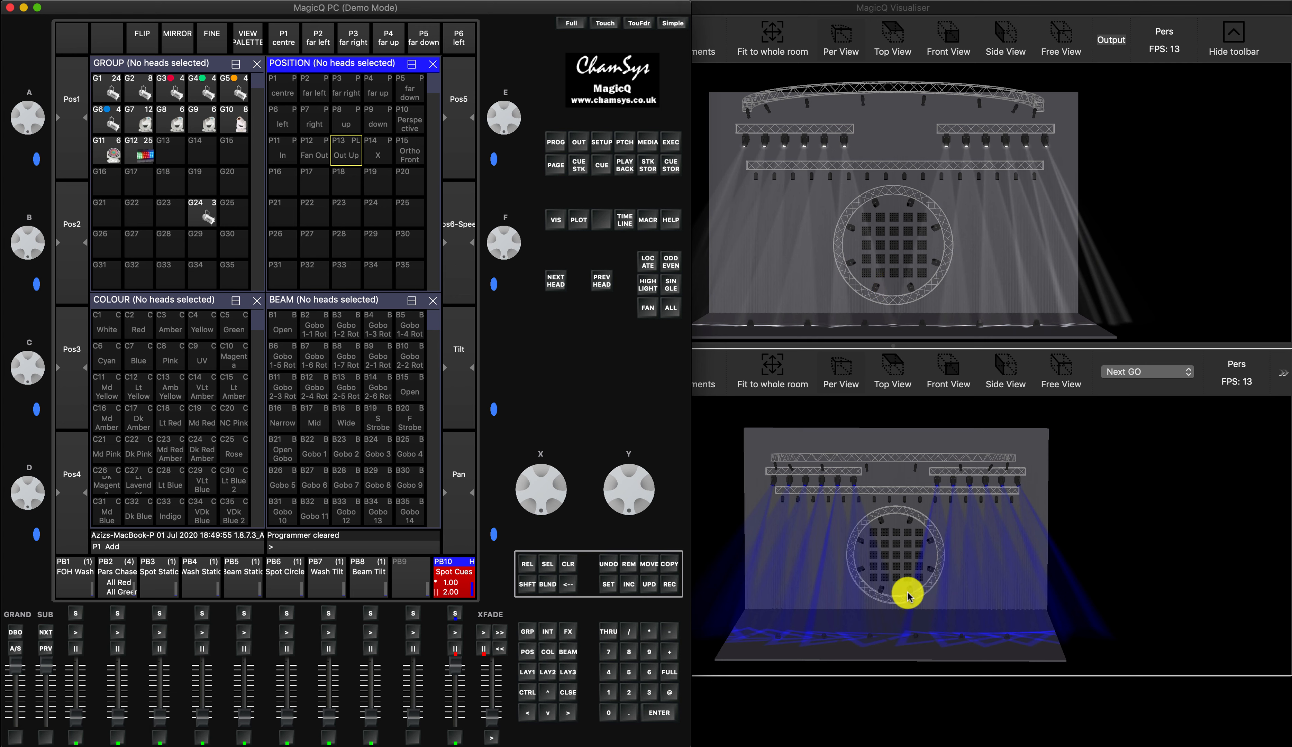
click(455, 634)
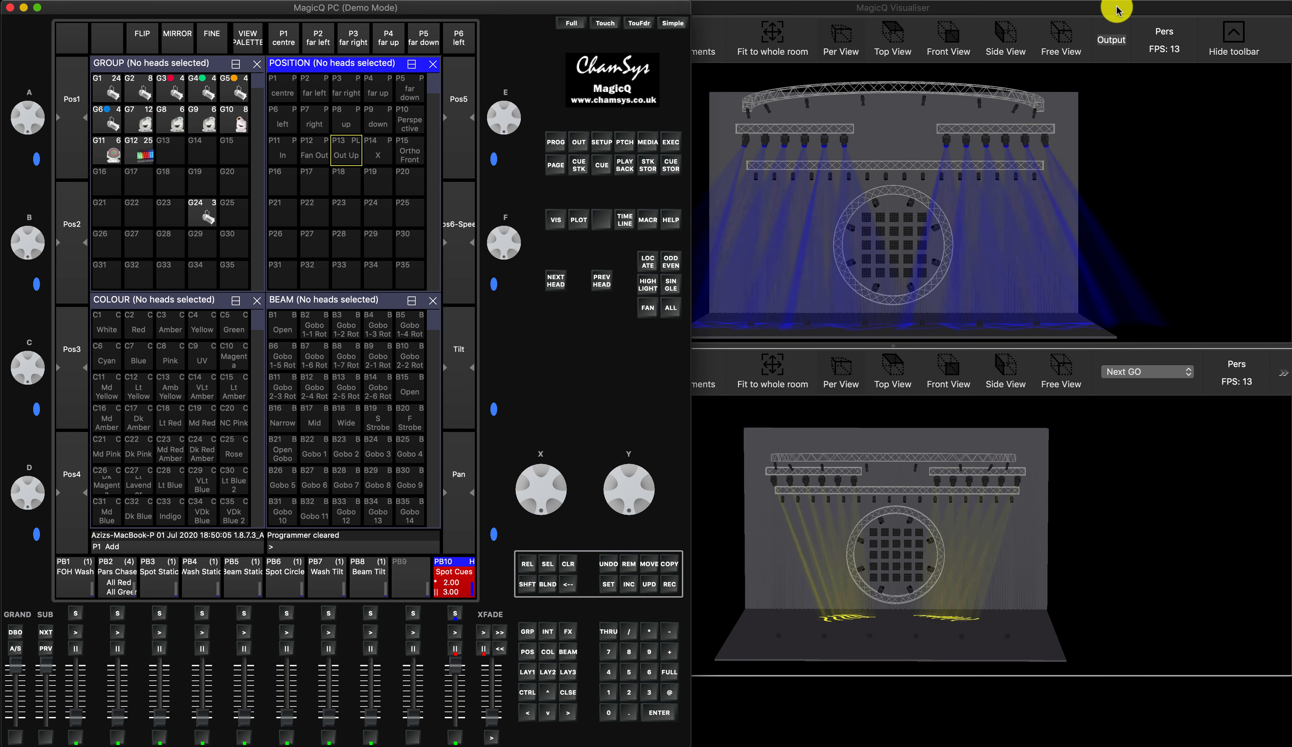
Switch the visualiser to 3D/Plot View and turn on Design Mode for the plot
click(1131, 6)
click(193, 2)
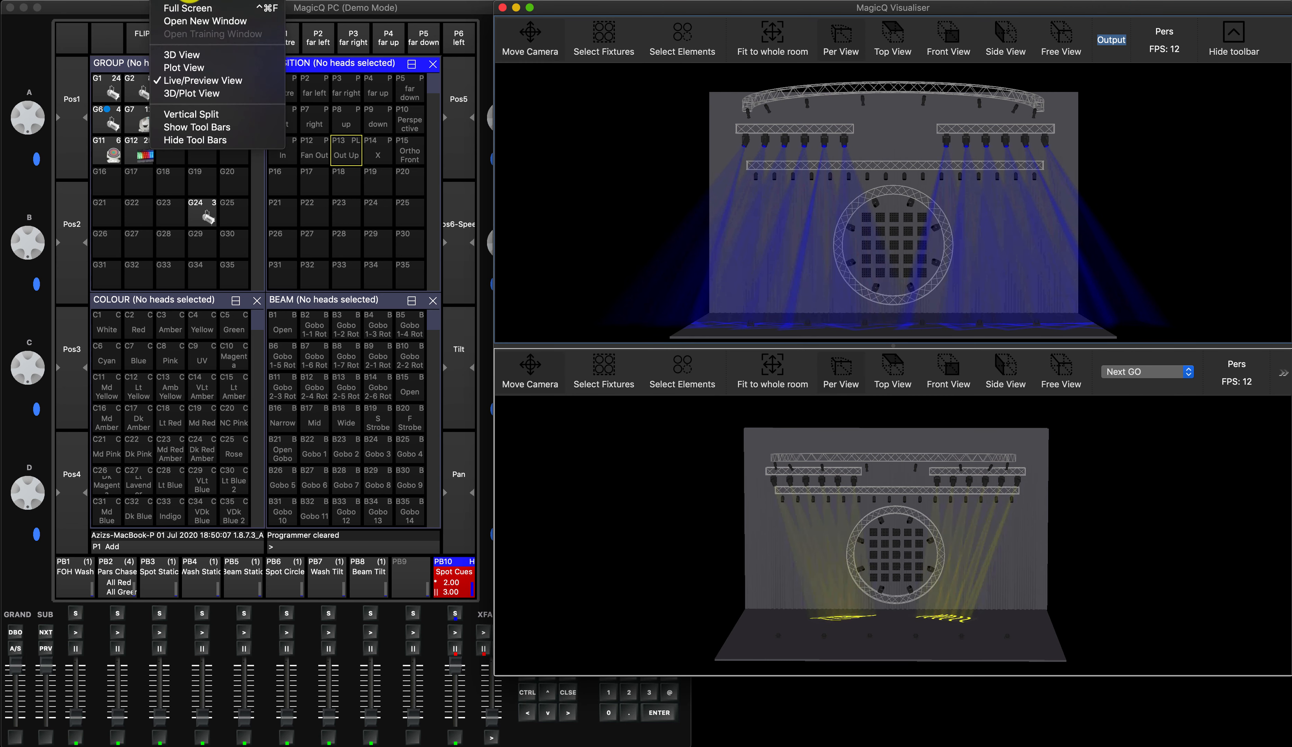
click(198, 95)
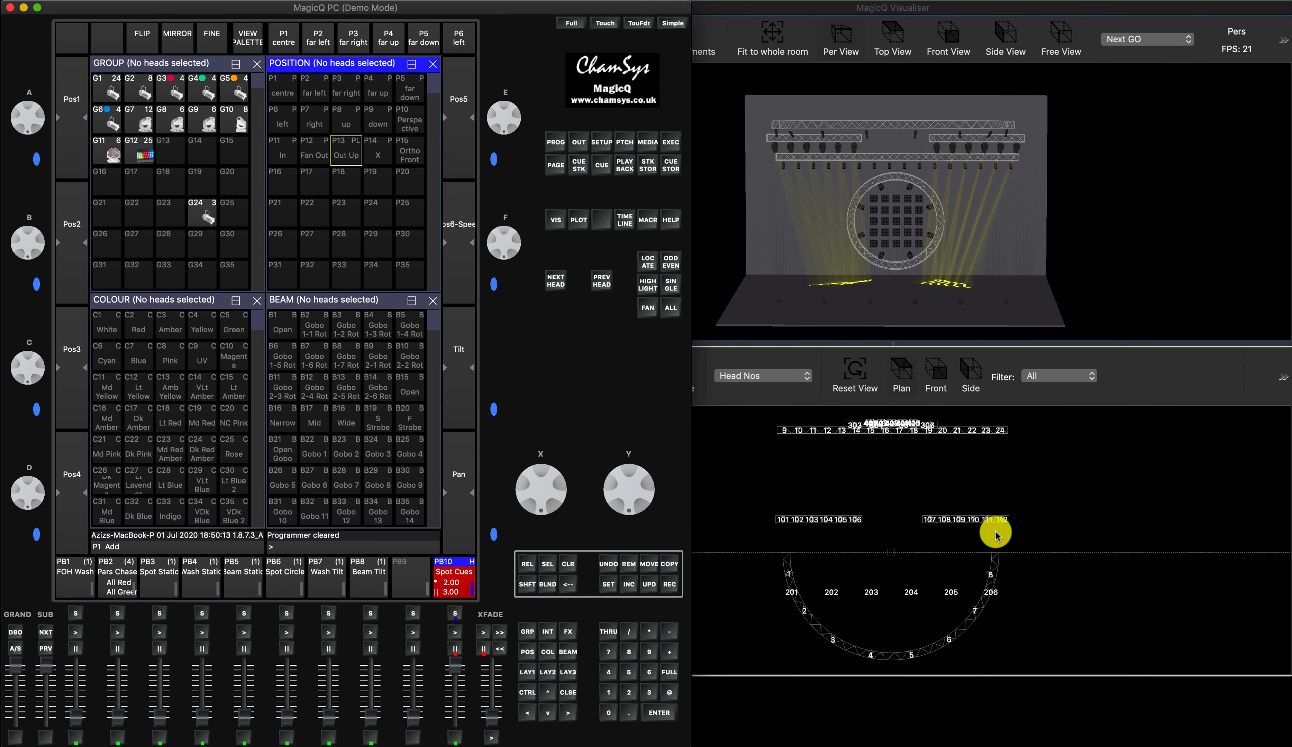
click(1131, 363)
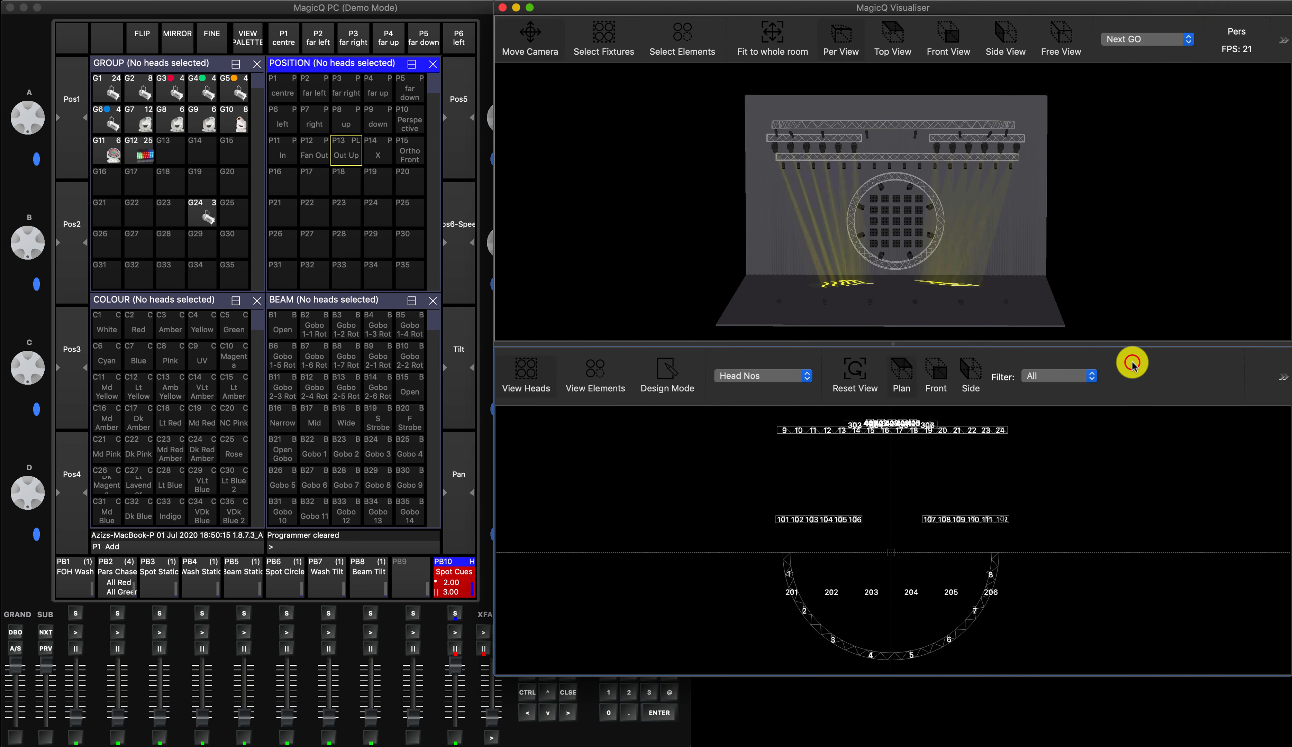
click(658, 372)
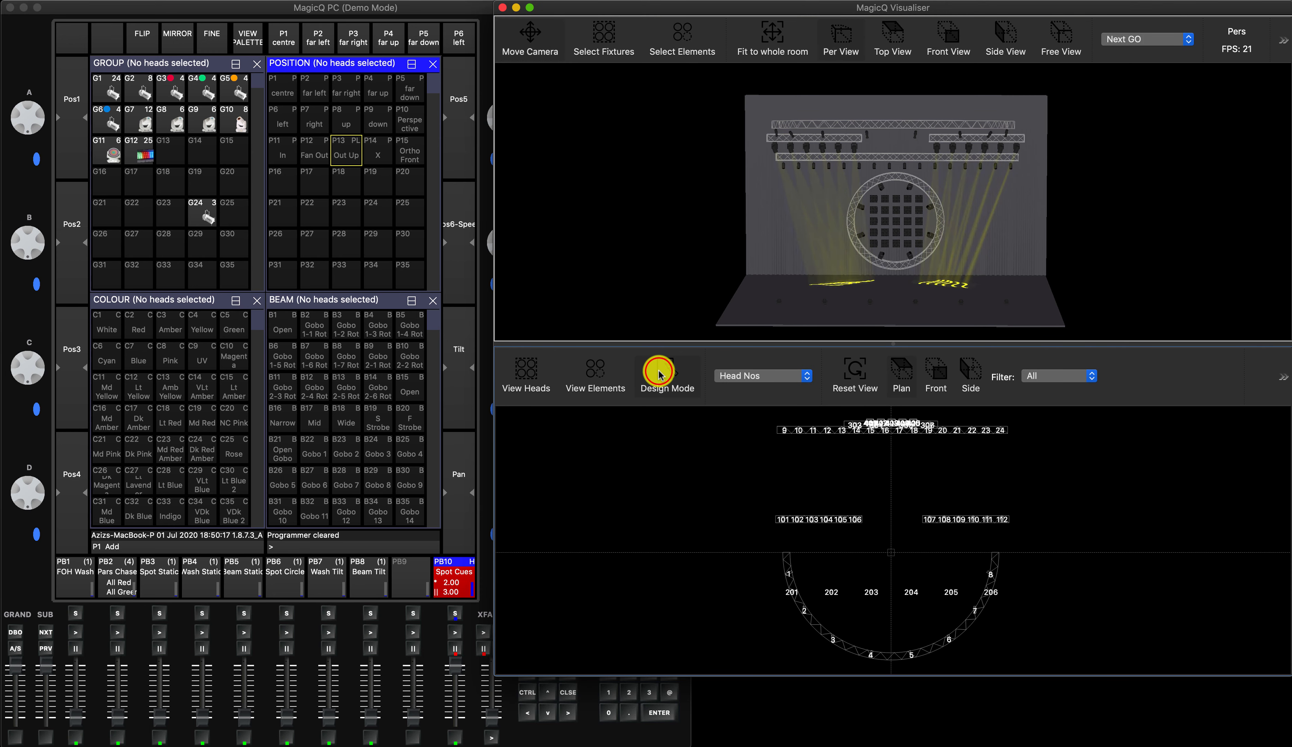
Move head 112 out past the end of its truss in the plot and return it to its original position
click(1002, 521)
click(1003, 522)
click(1003, 519)
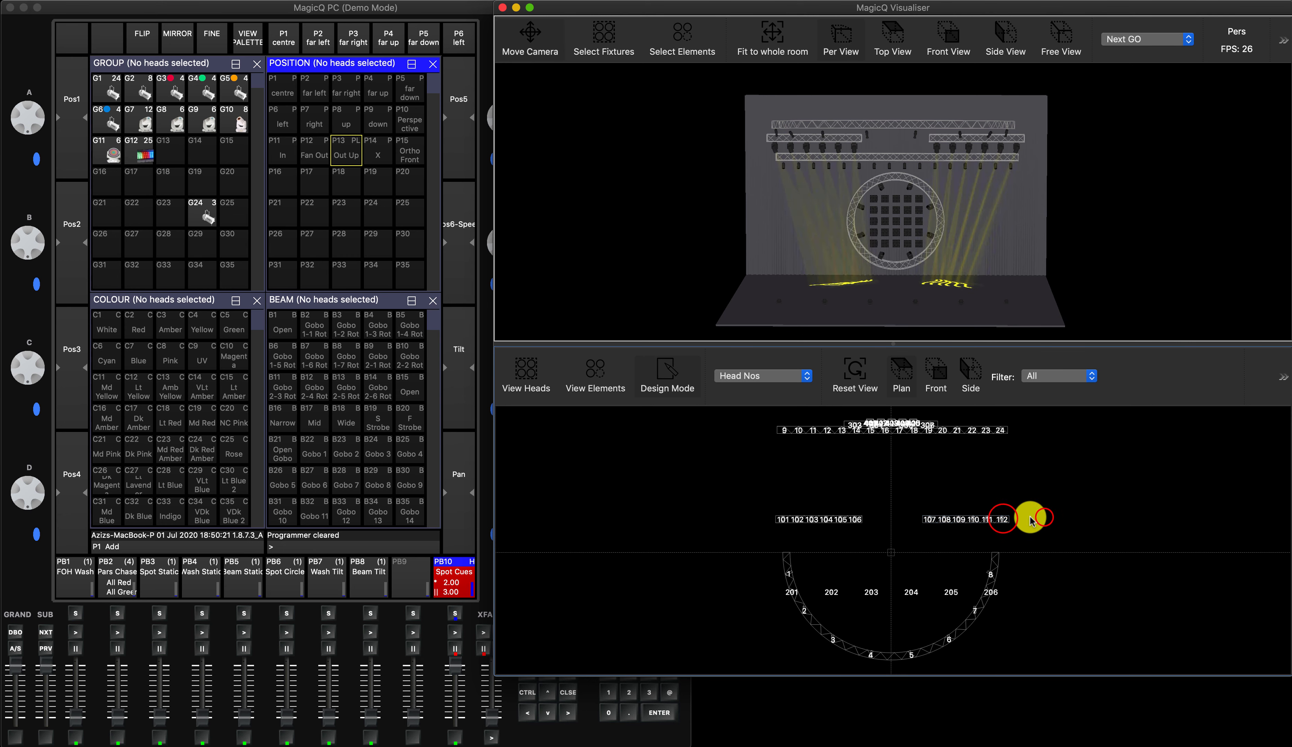
click(1051, 472)
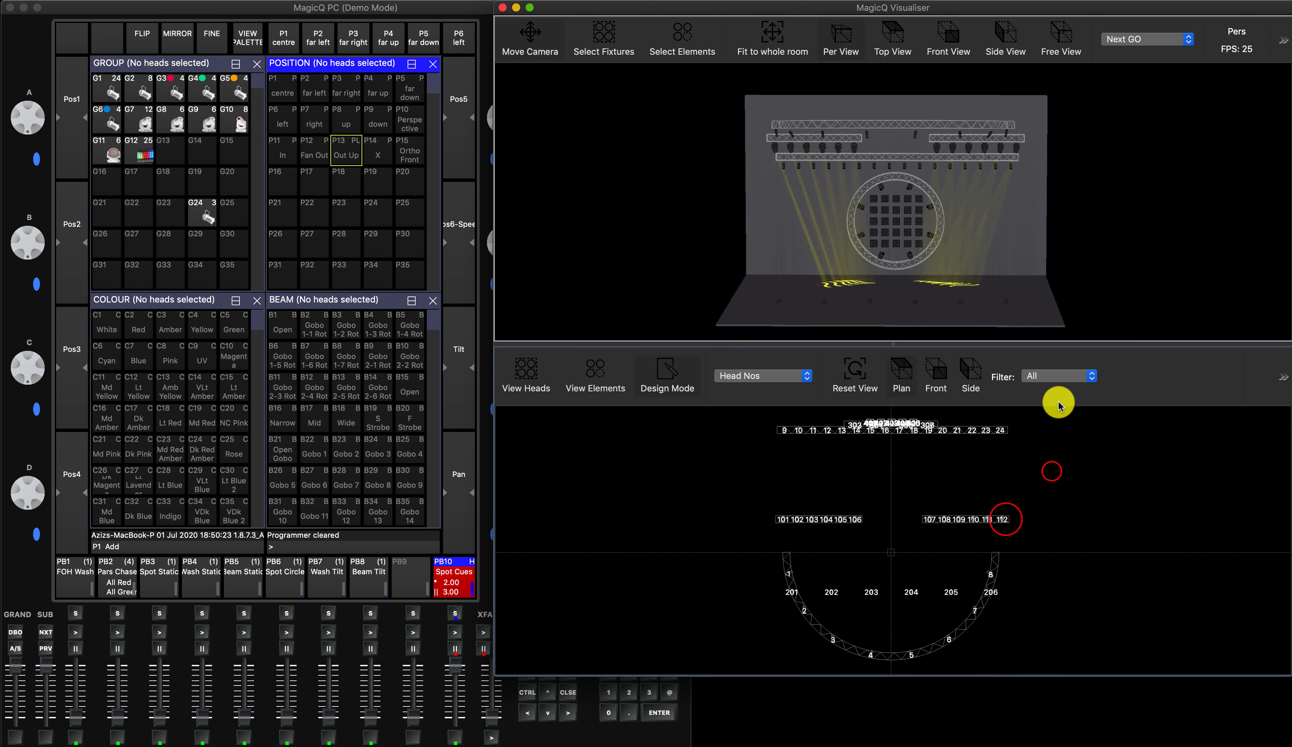
click(1057, 376)
click(1138, 478)
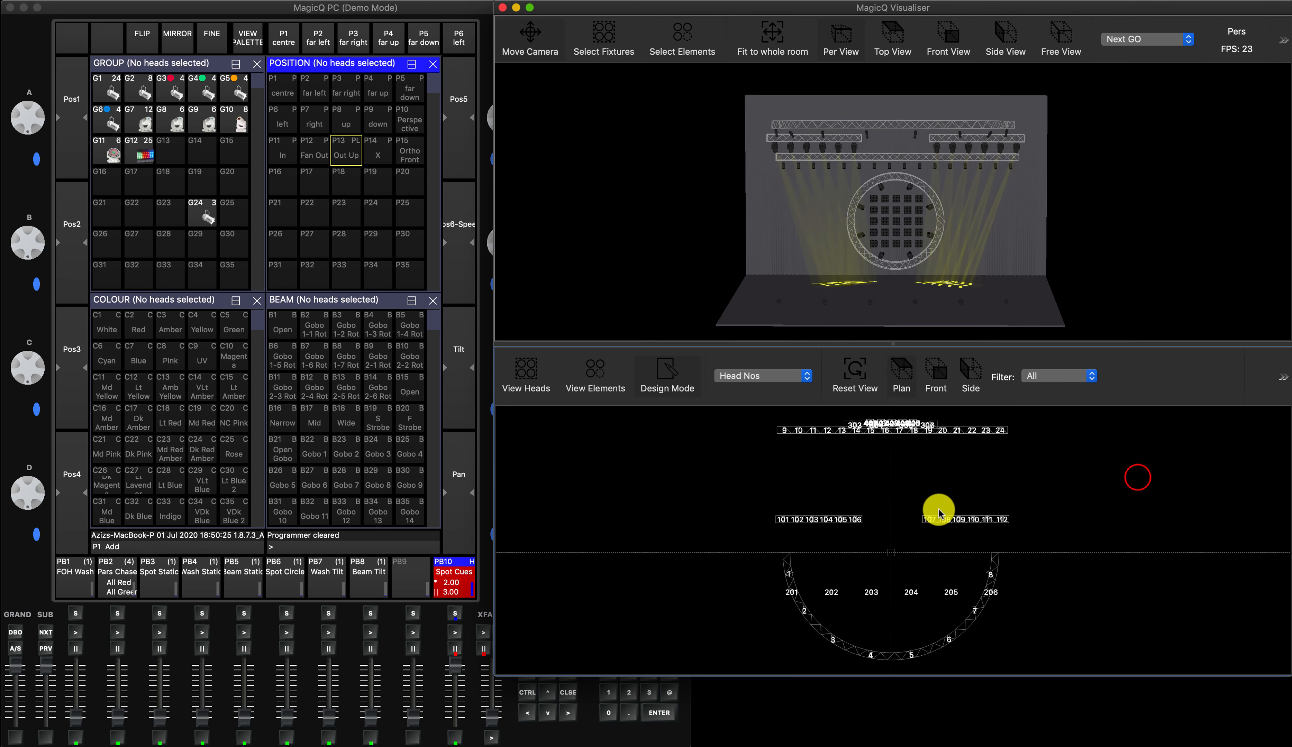
click(952, 593)
click(1004, 519)
drag(1005, 519, 1021, 507)
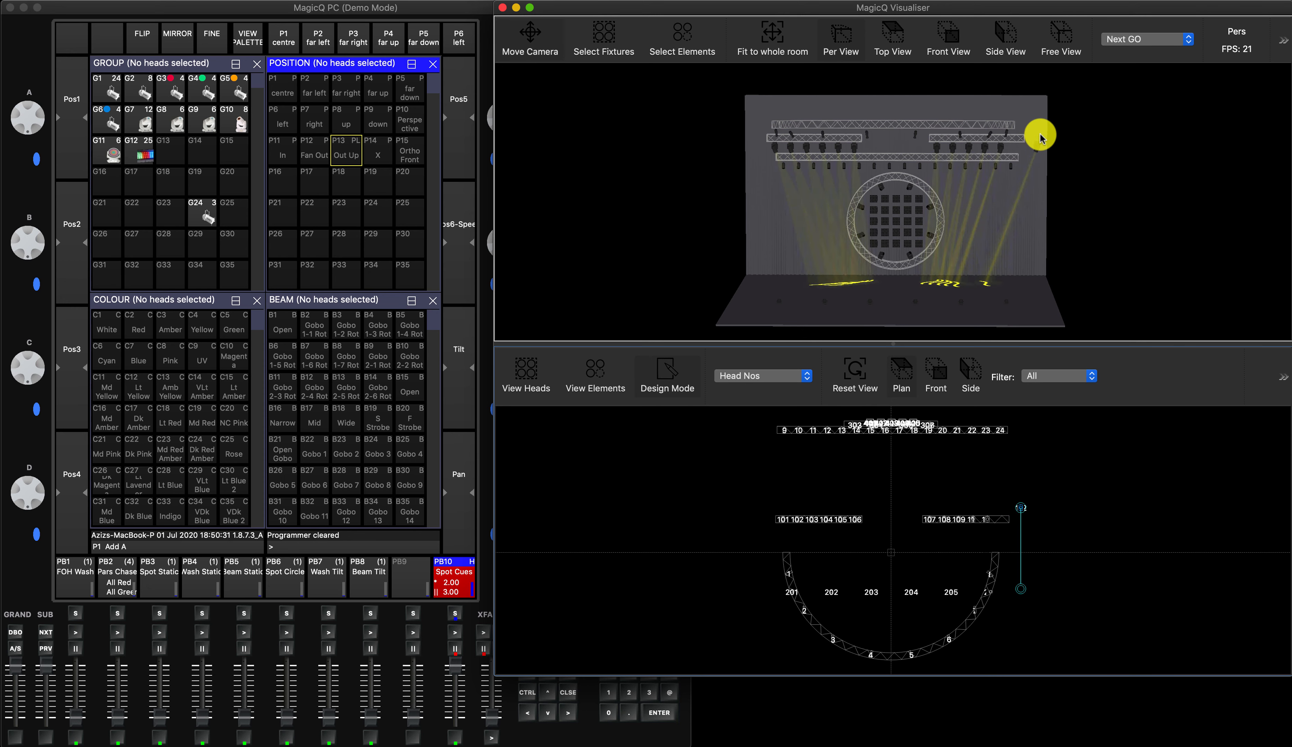
drag(1021, 508, 1003, 518)
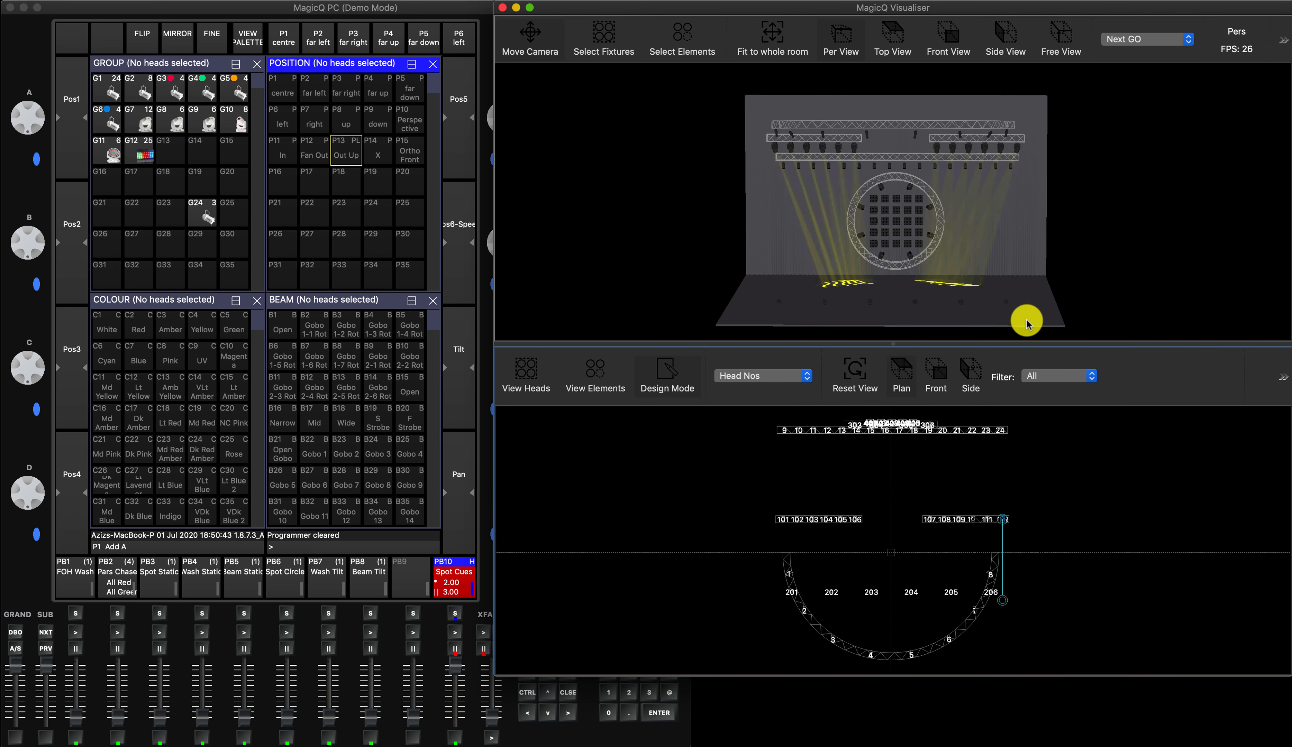
Try the vertical split for the 3D/Plot View and turn it off again
click(157, 6)
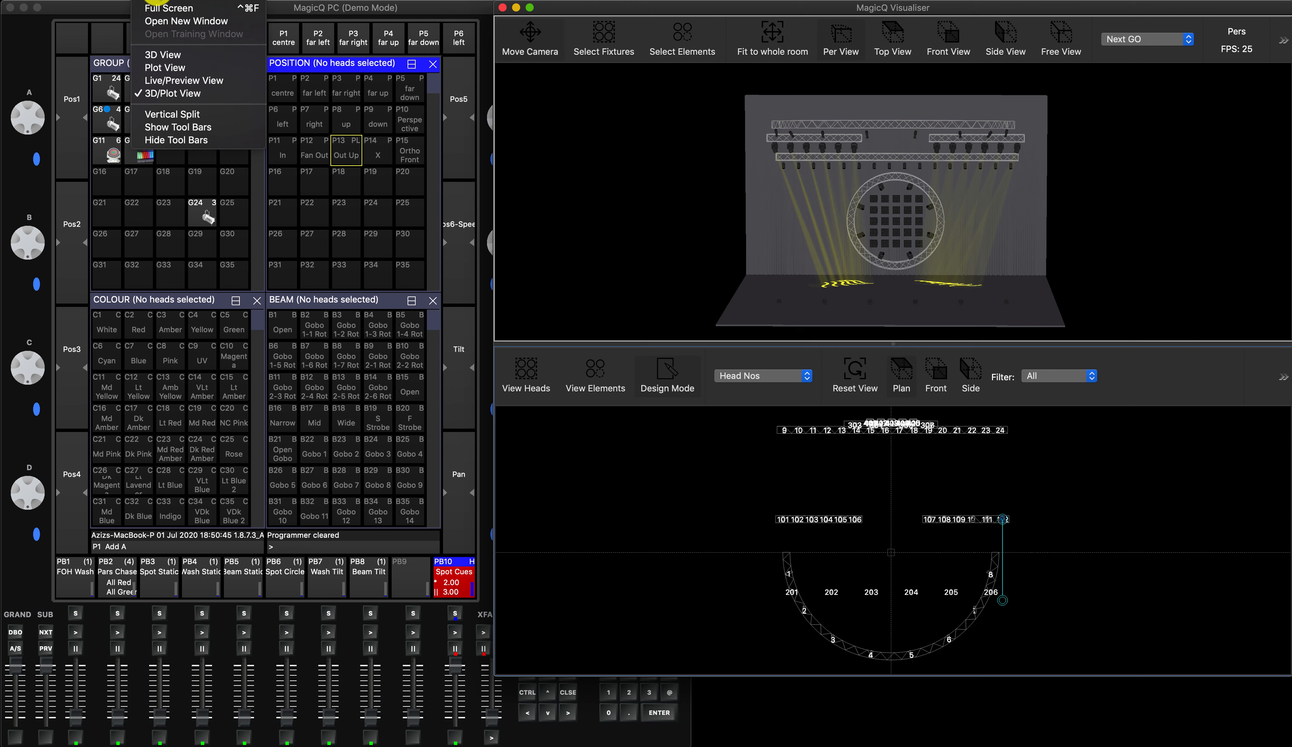
click(171, 115)
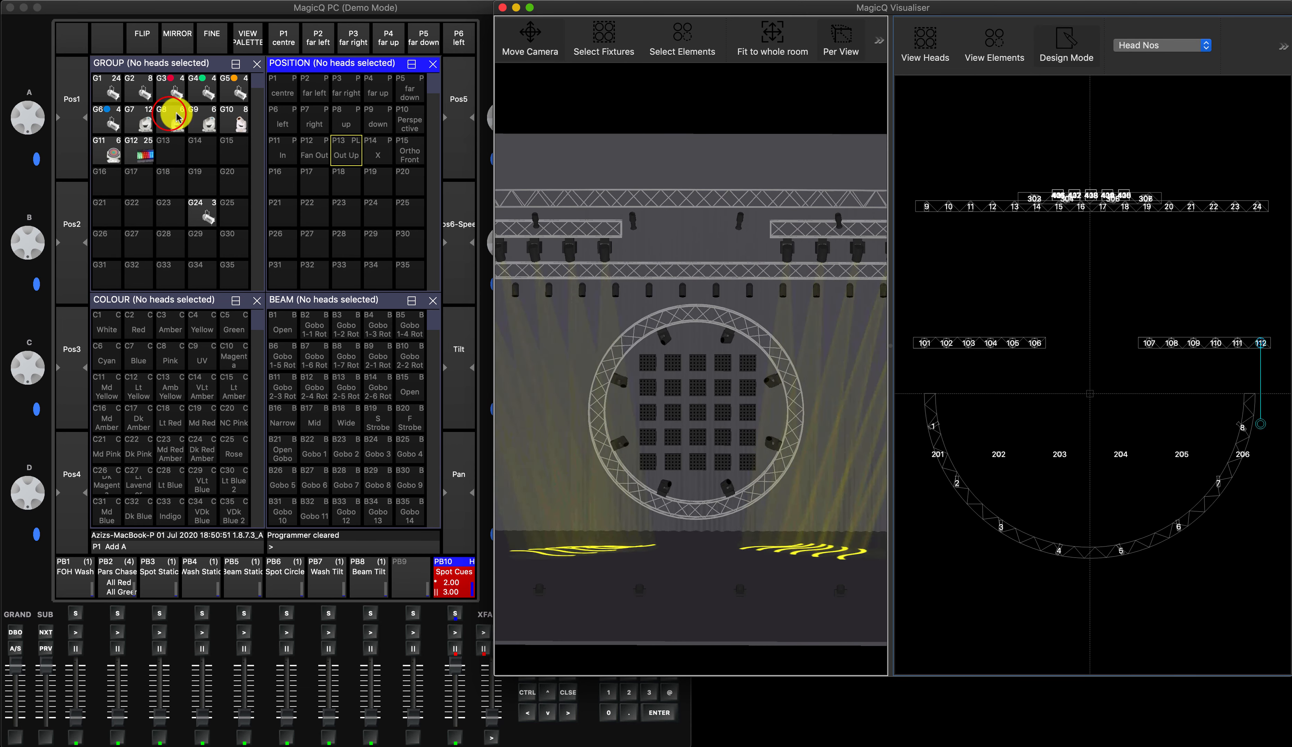
click(146, 0)
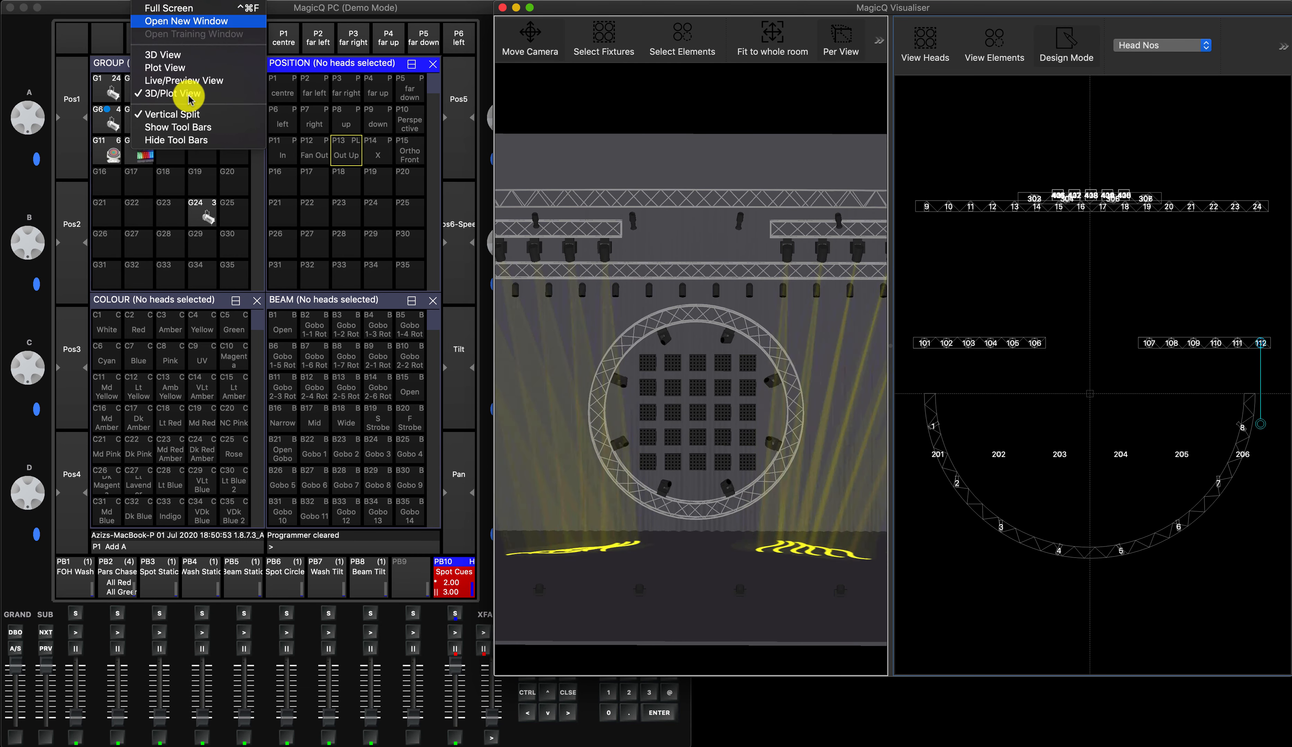
click(186, 117)
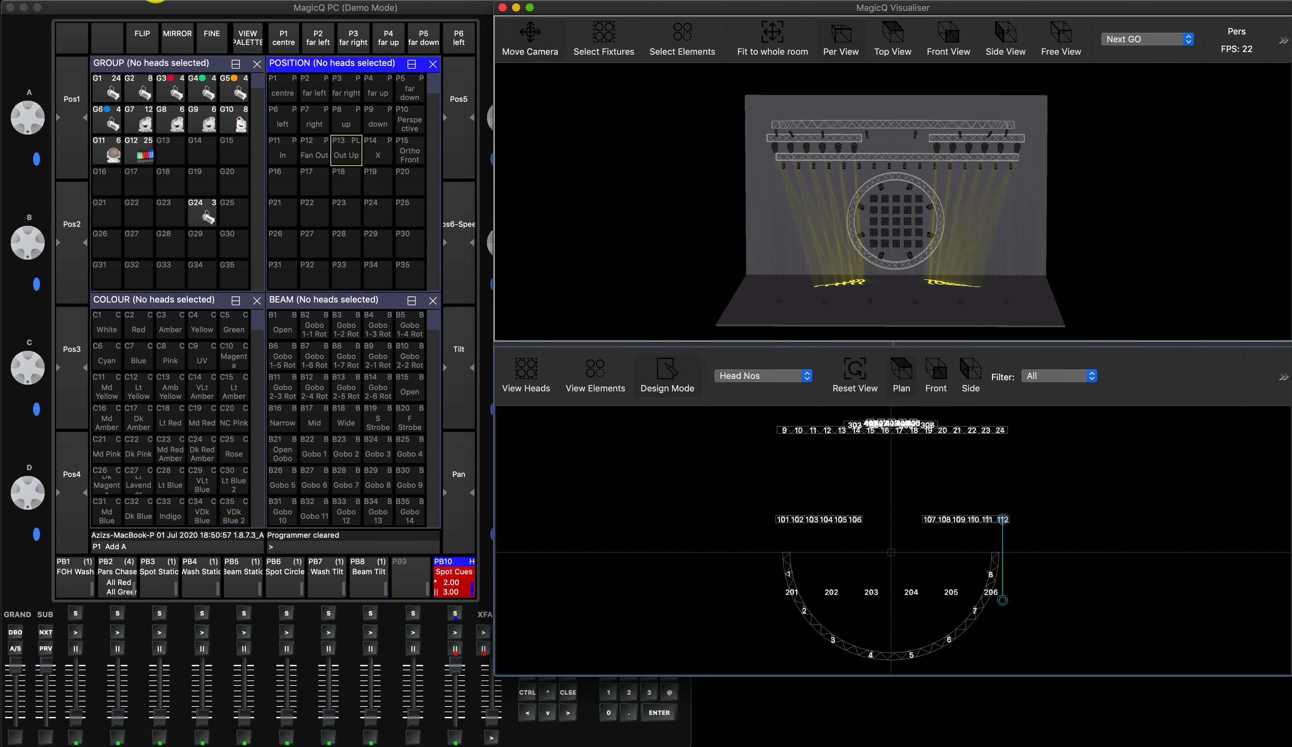
Switch the visualiser to 3D View and set its source to Output
click(154, 0)
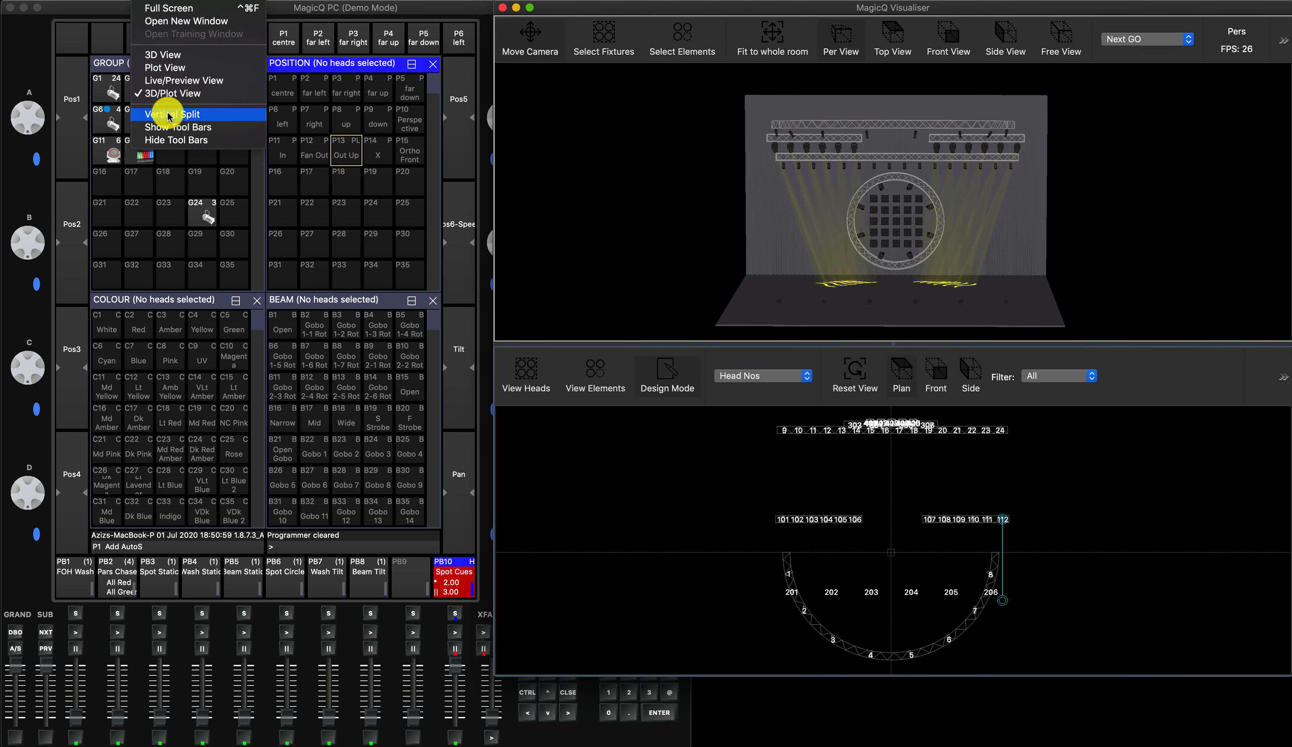
click(158, 53)
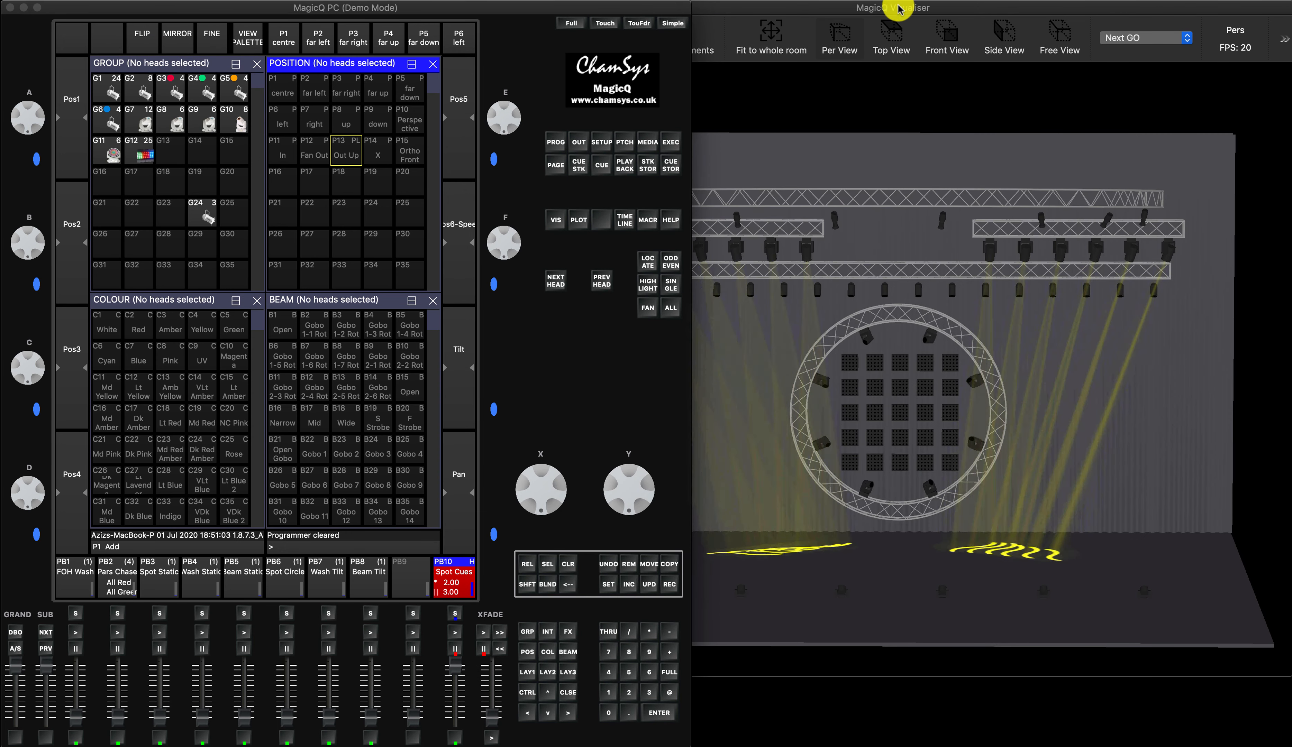
click(1184, 38)
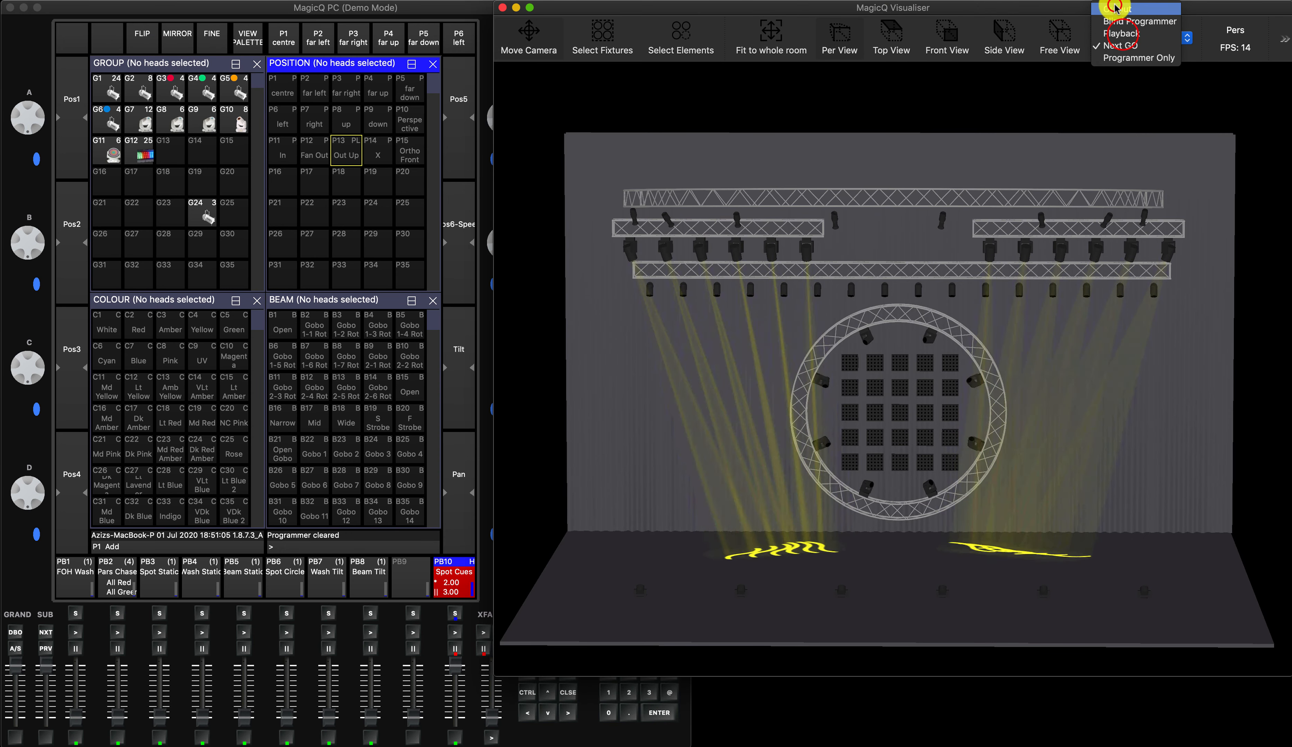
click(1114, 8)
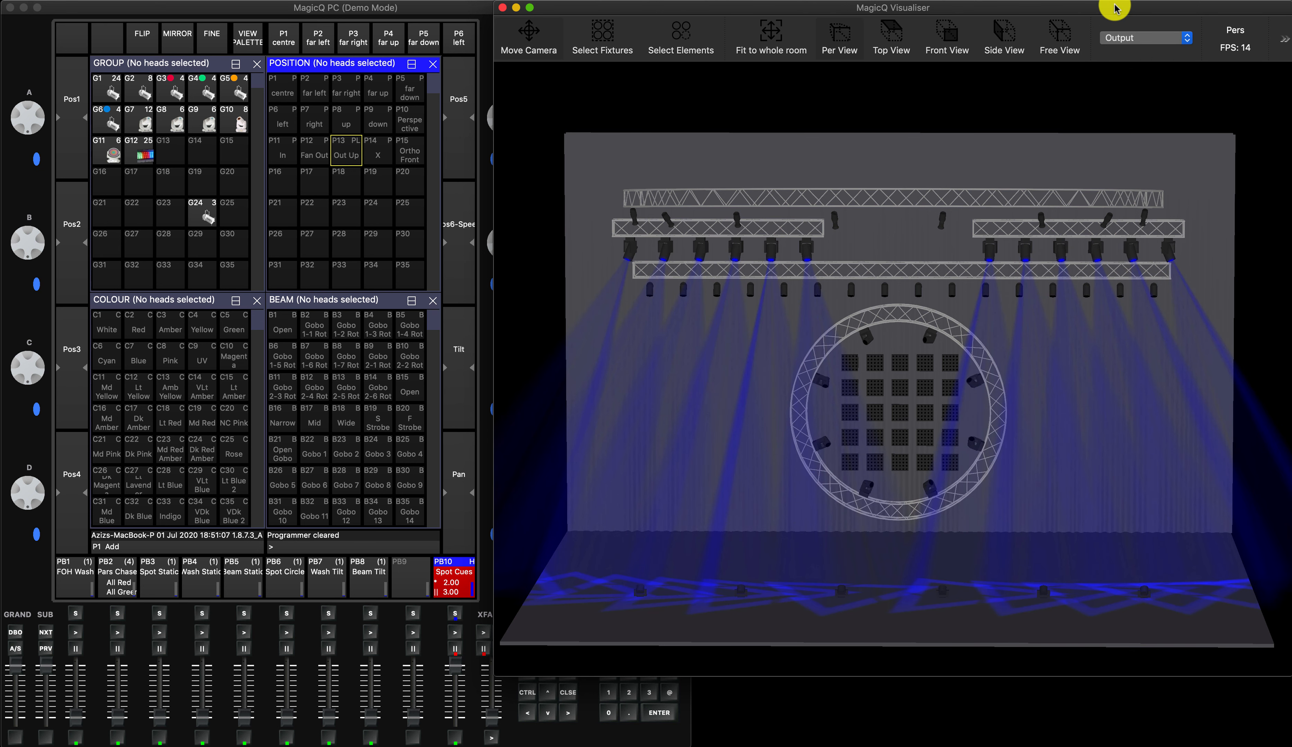
Bring the PB10 Spot Cues playback down to zero and clear the programmer
click(455, 663)
drag(458, 689, 456, 729)
click(574, 561)
click(619, 367)
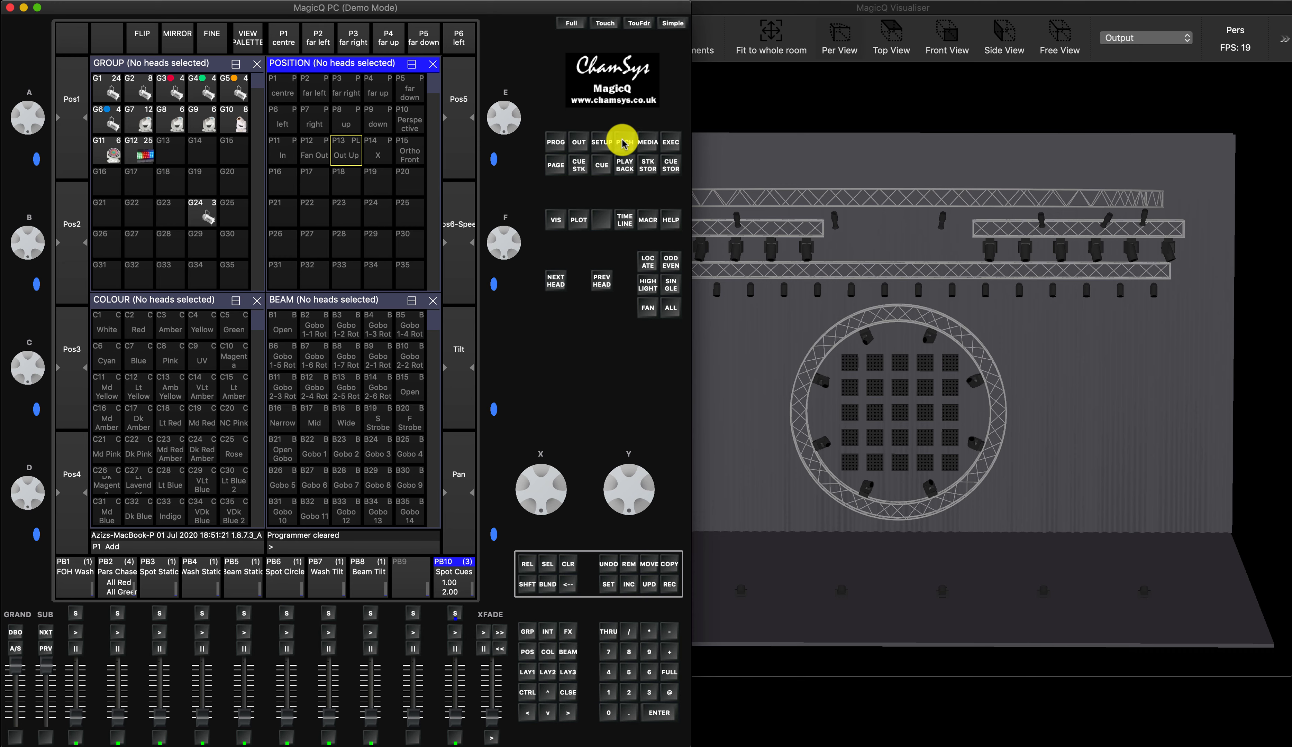
Shrink the visualiser window so that it sits beside the console without covering its controls
click(1241, 15)
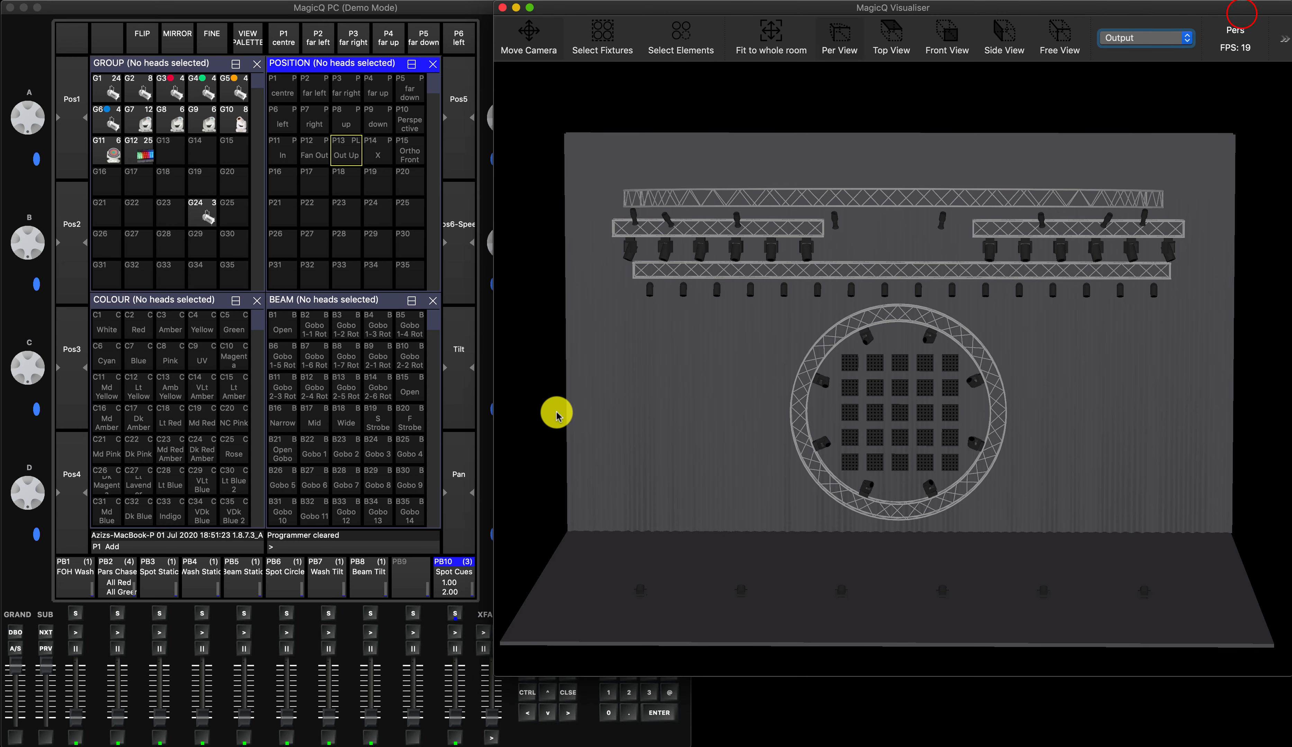
drag(494, 677, 698, 515)
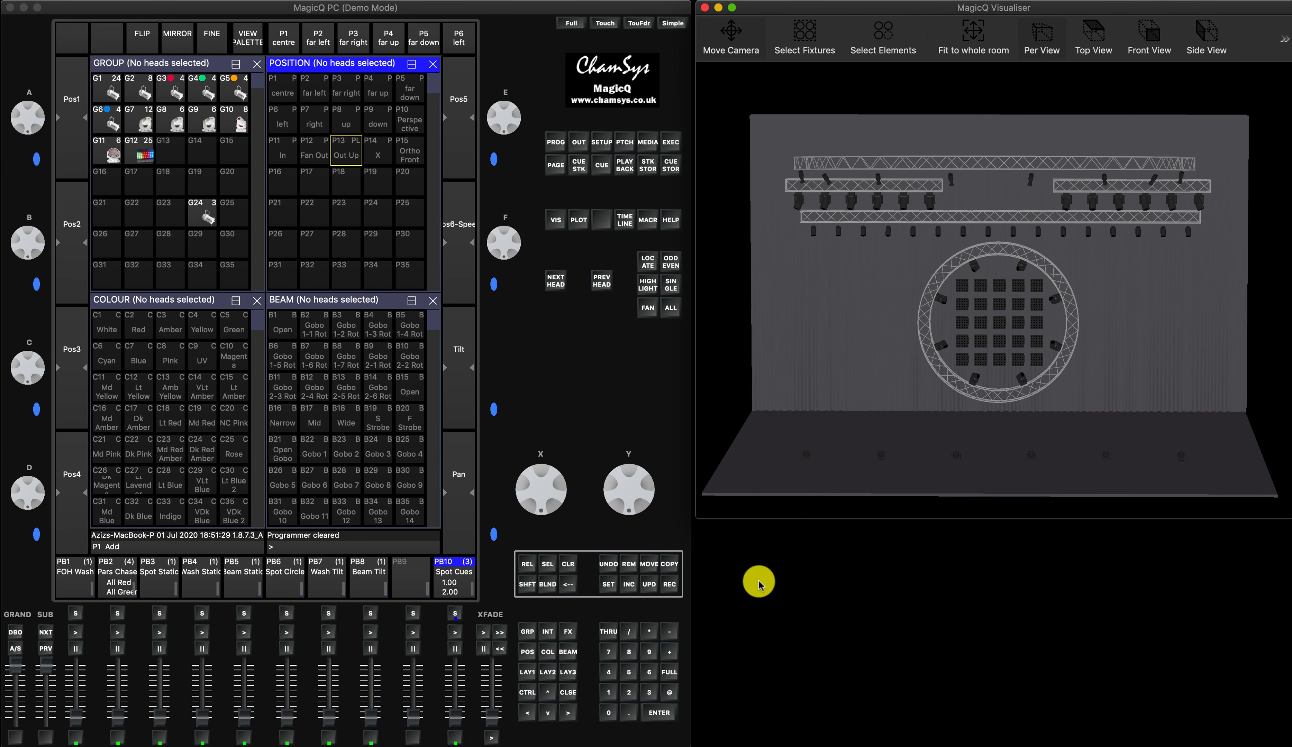
mouse_move(695, 514)
mouse_down()
mouse_move(465, 626)
mouse_move(683, 539)
mouse_move(704, 491)
mouse_move(692, 493)
mouse_move(690, 534)
mouse_up()
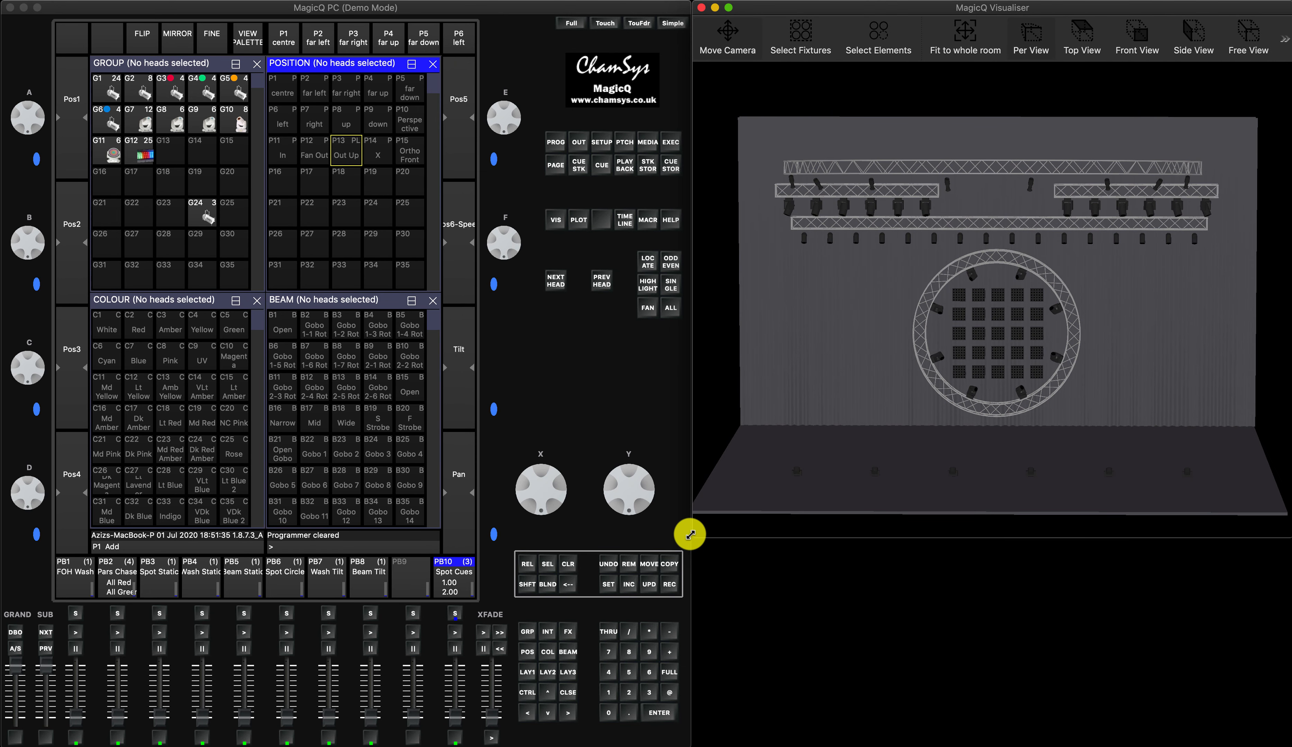
In the console's patch visualiser view, set the Vis source to Next GO
click(621, 141)
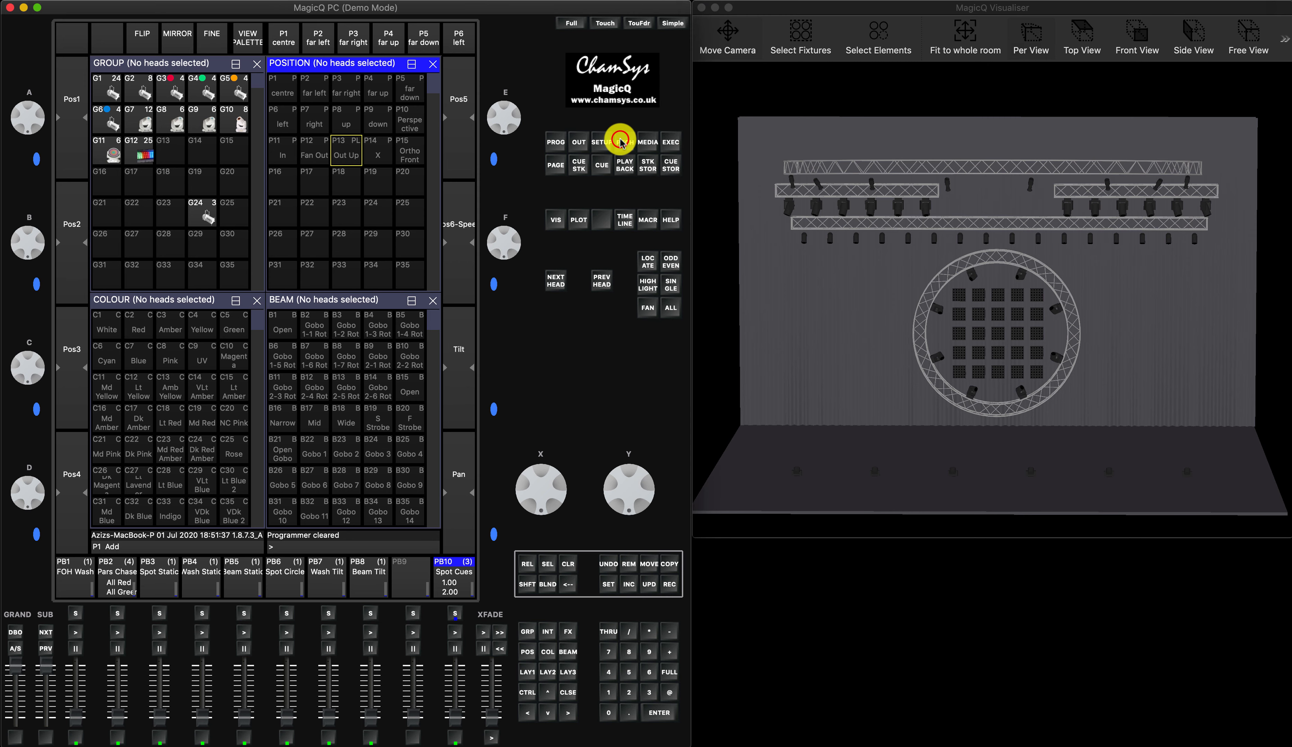
click(178, 36)
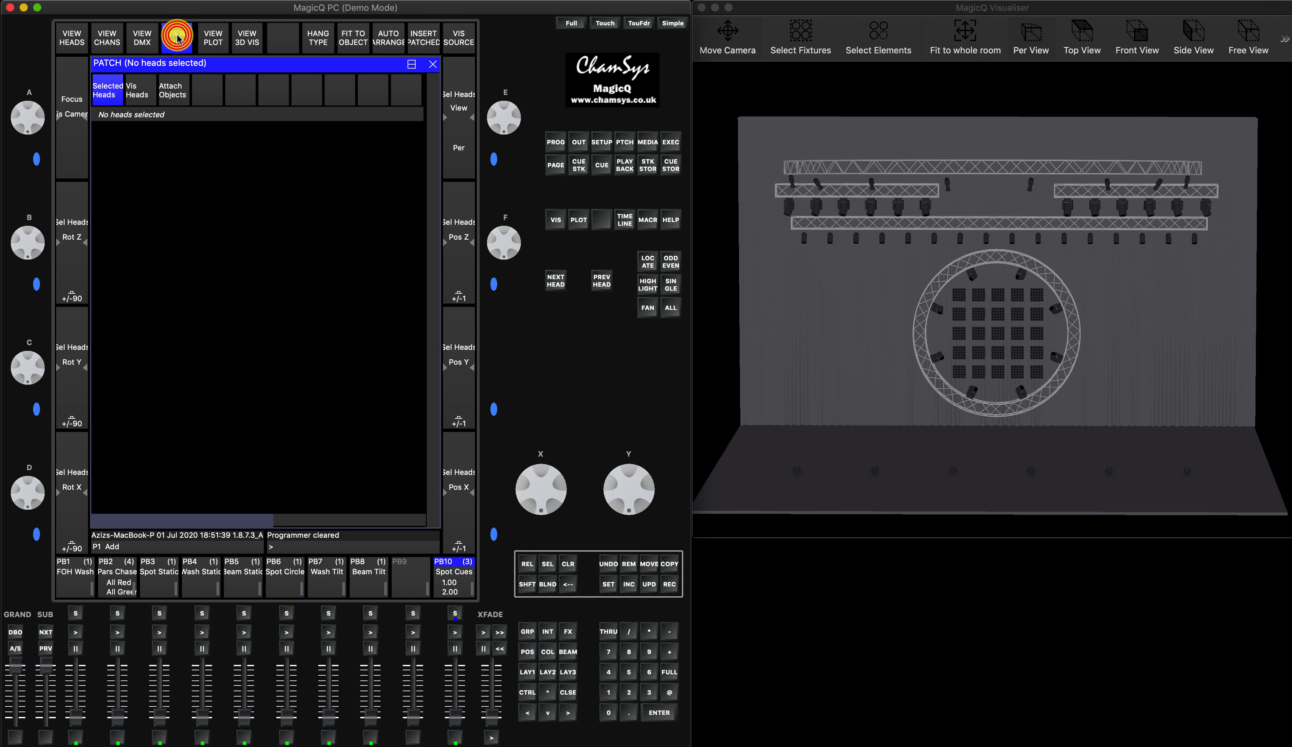
click(463, 33)
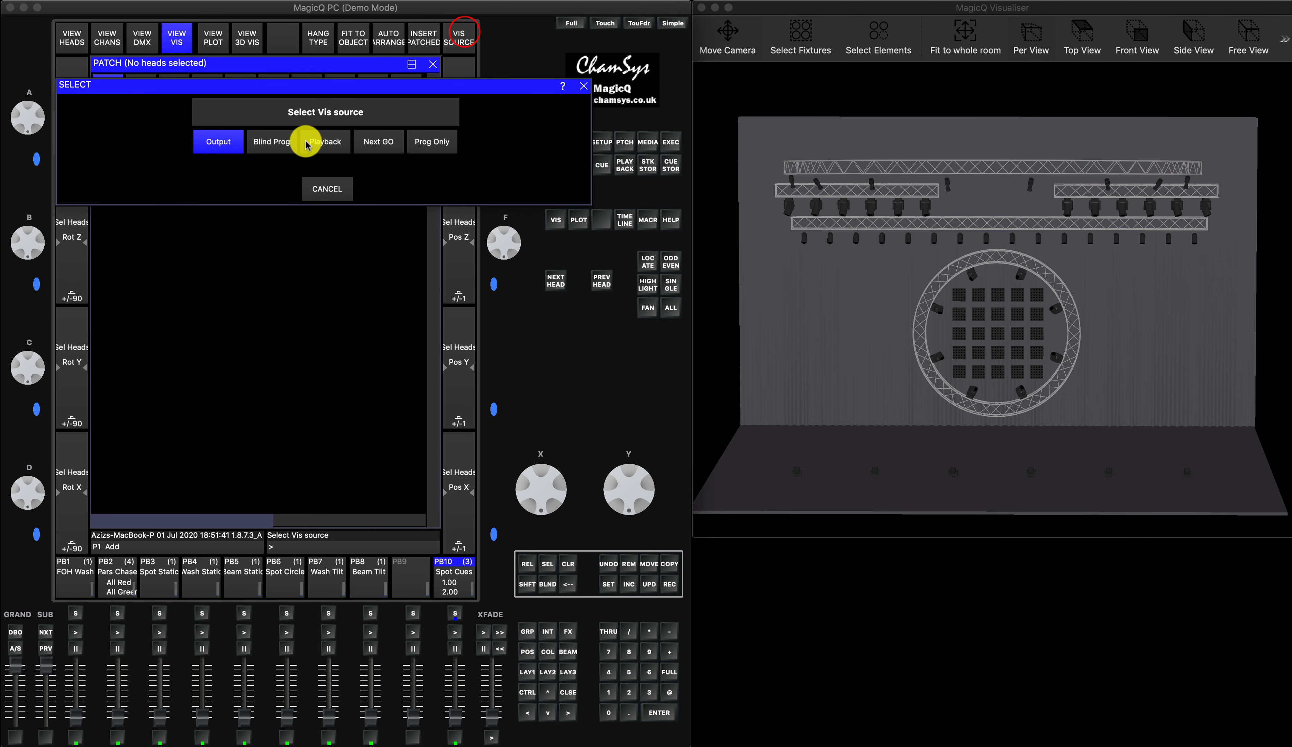
click(379, 141)
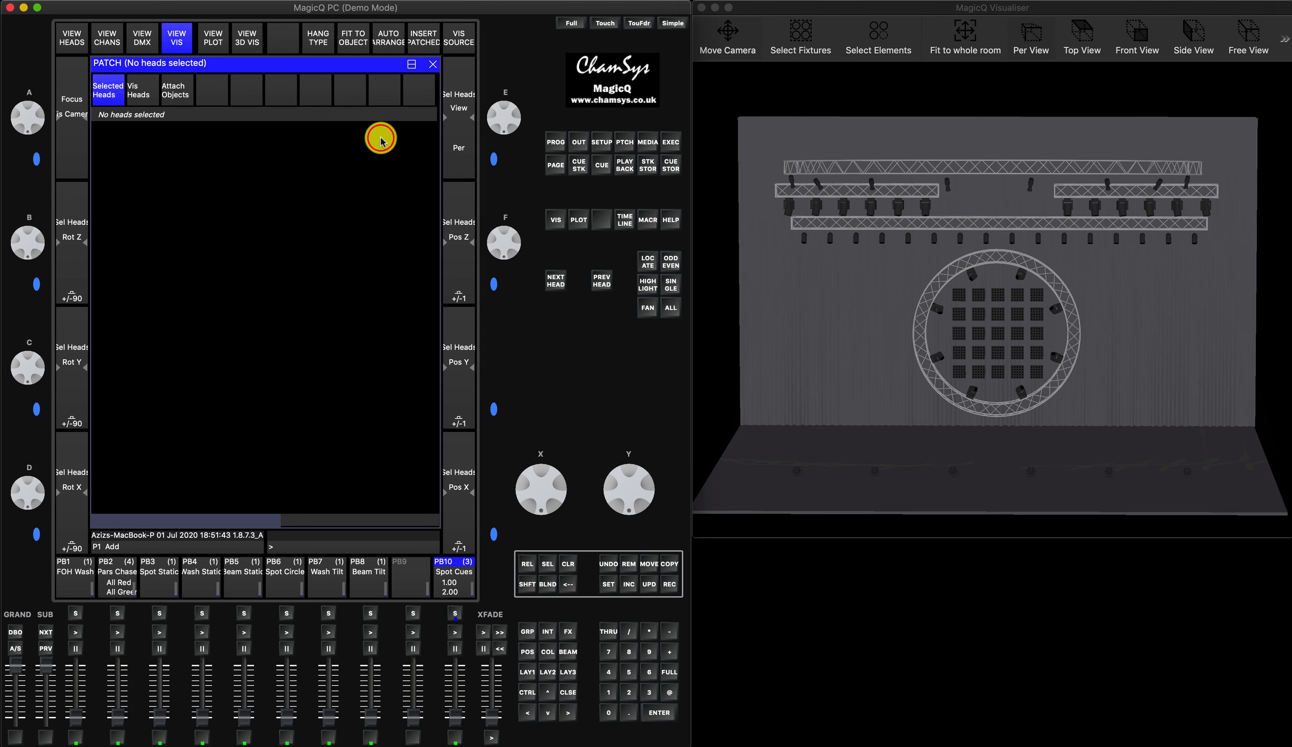
Enlarge the visualiser window until its source selector is visible again
click(696, 536)
drag(696, 536, 560, 632)
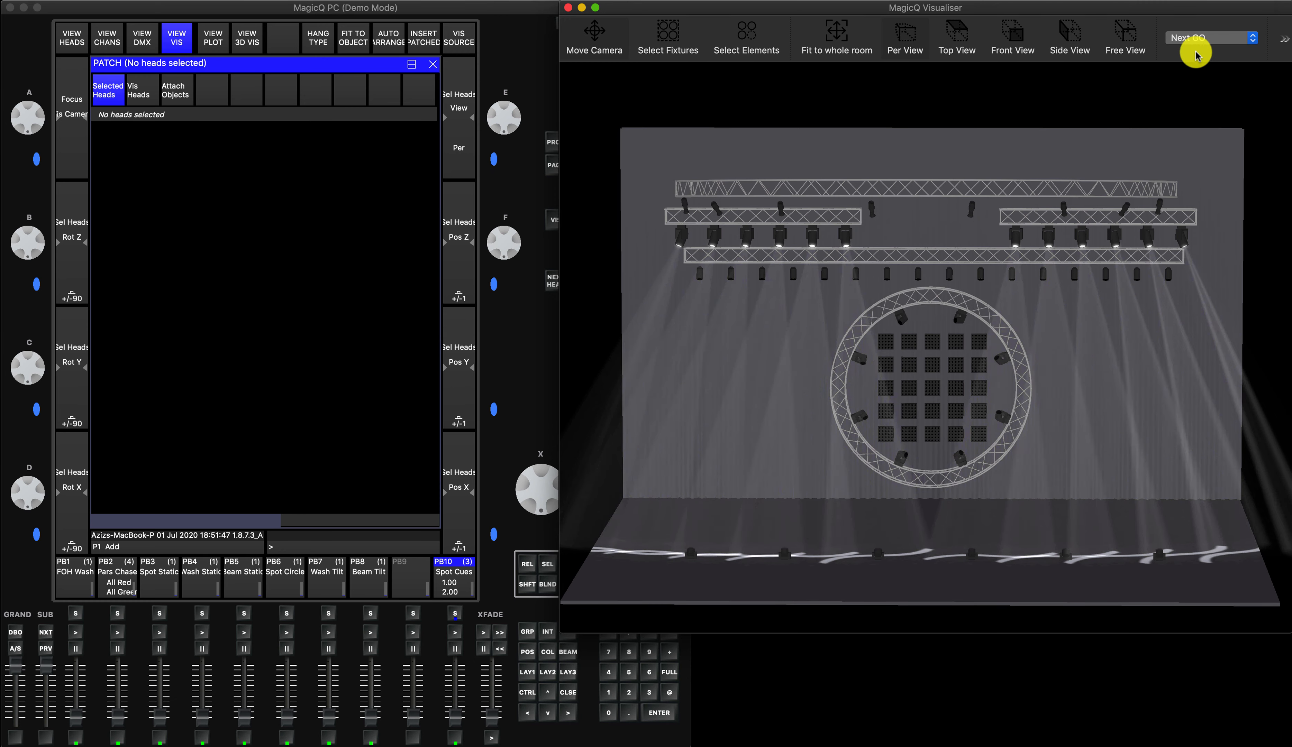
Shrink the visualiser window beside the console, set the Vis source back to Output and return to the first palette layout
drag(559, 631, 692, 576)
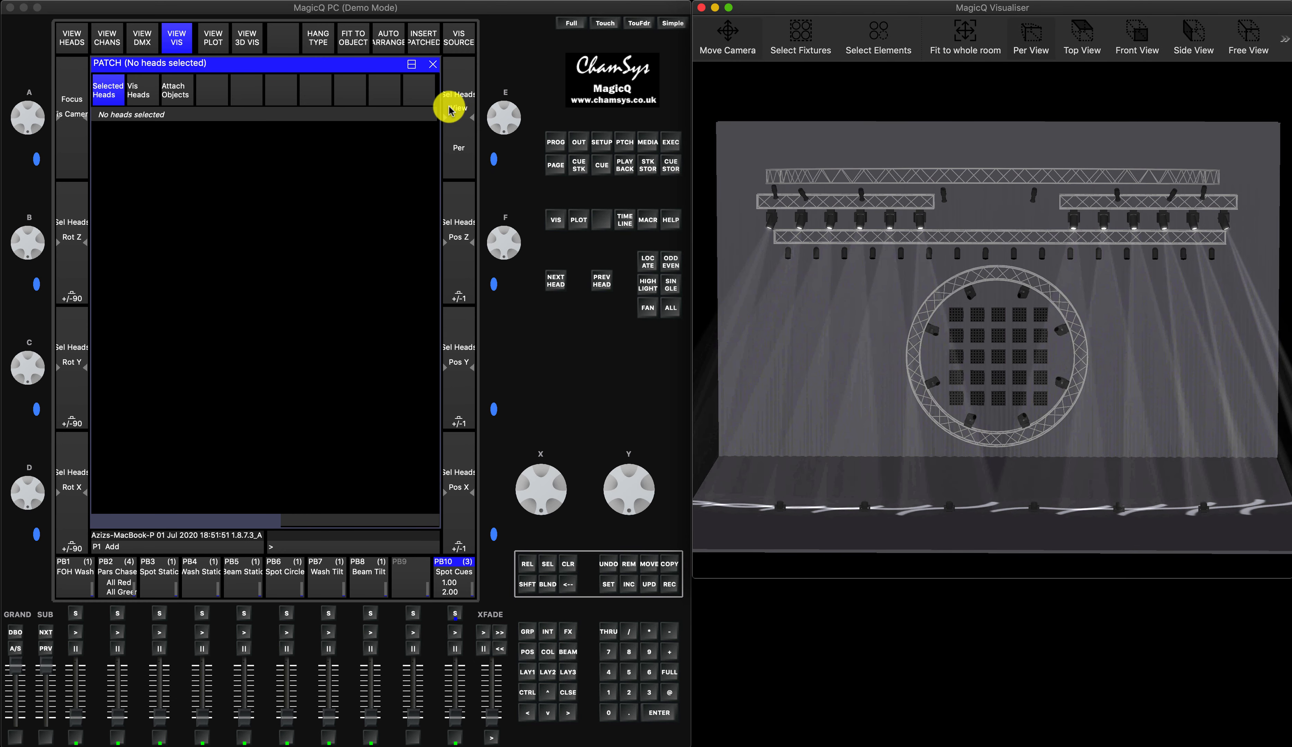
click(459, 33)
click(222, 137)
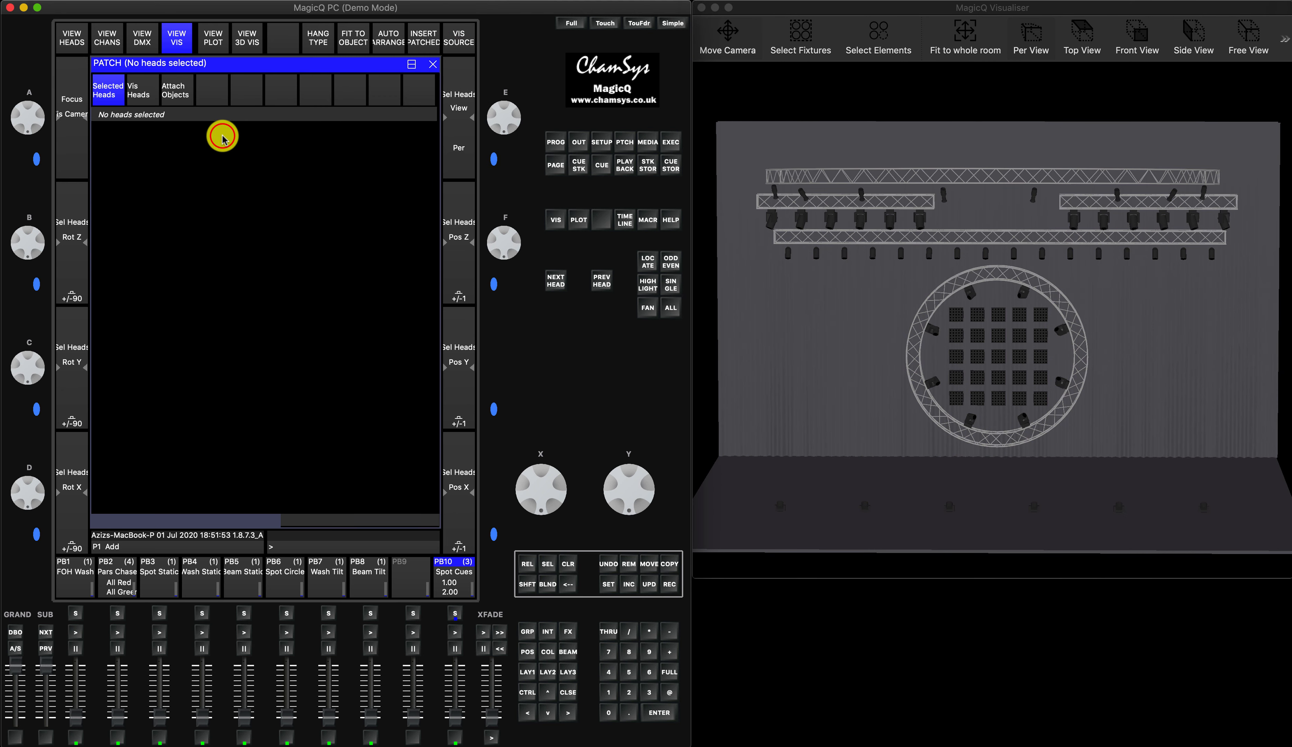
click(525, 671)
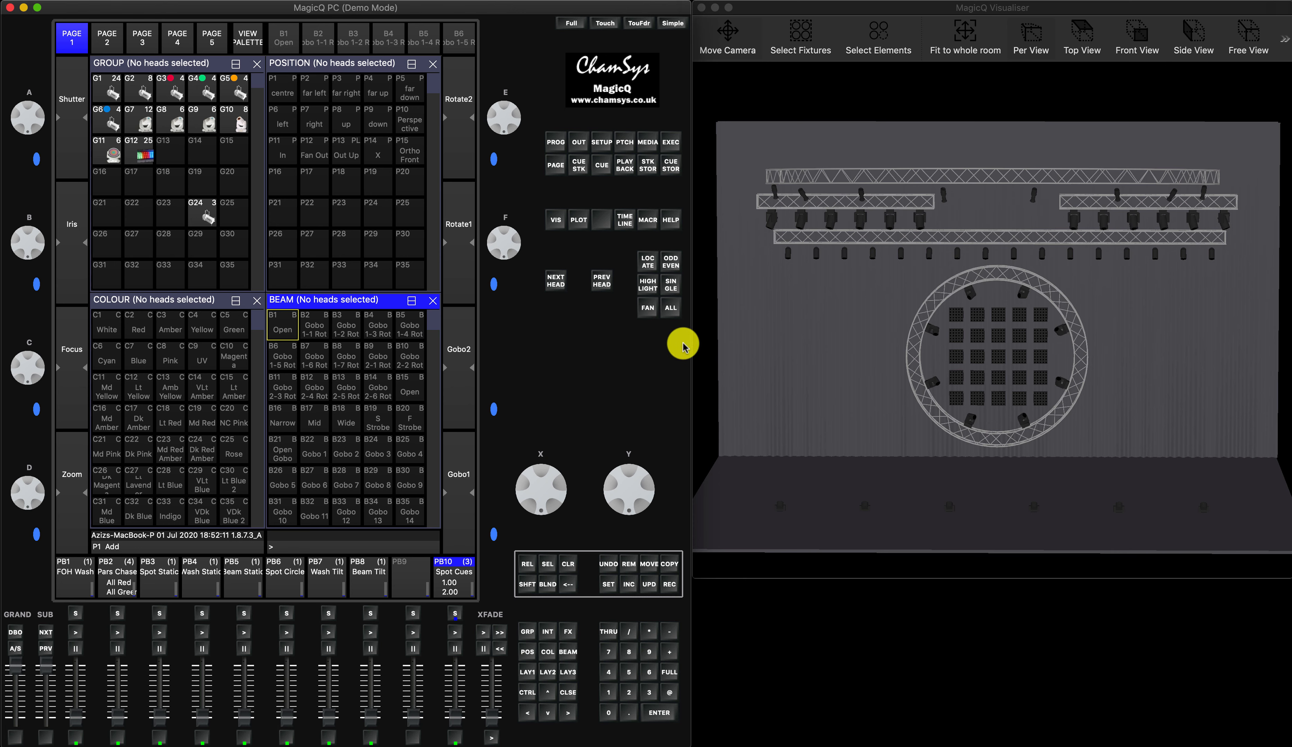
Examine the available visualiser types for universe 1 in the setup's DMX I/O view, then dismiss the selection
click(604, 146)
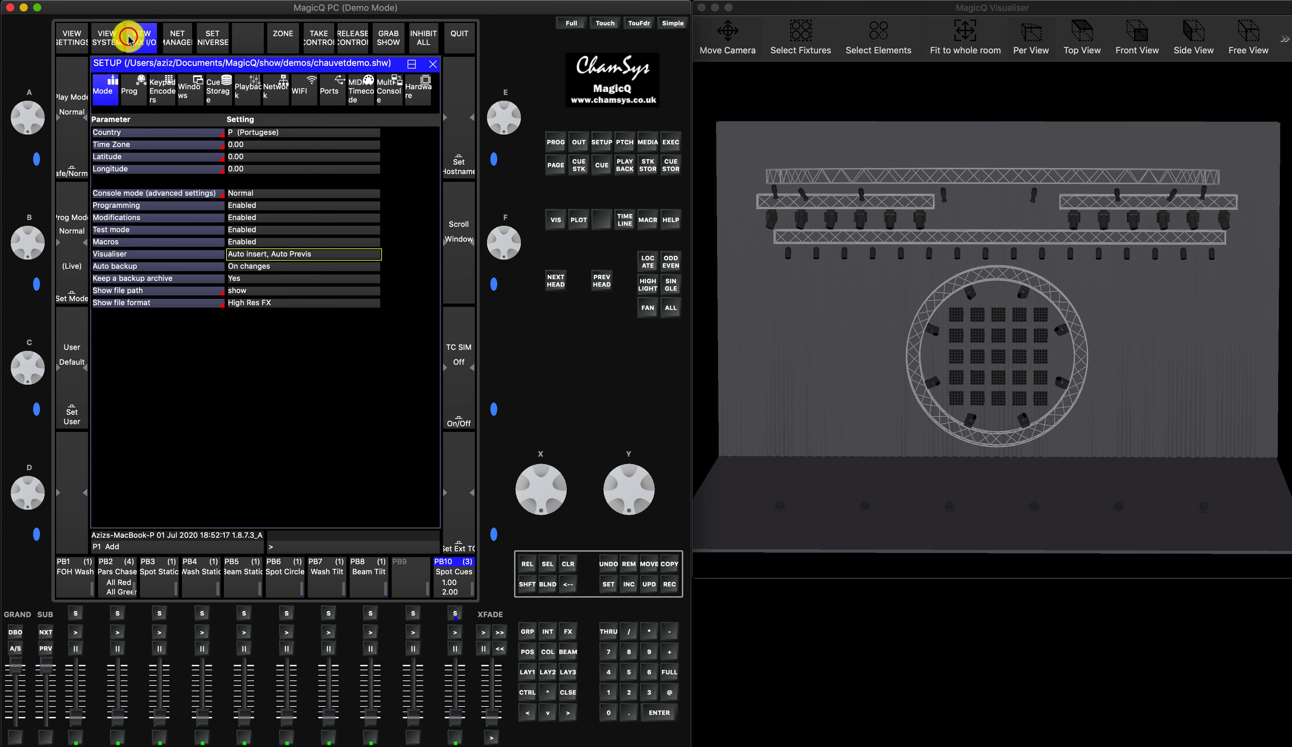
click(128, 40)
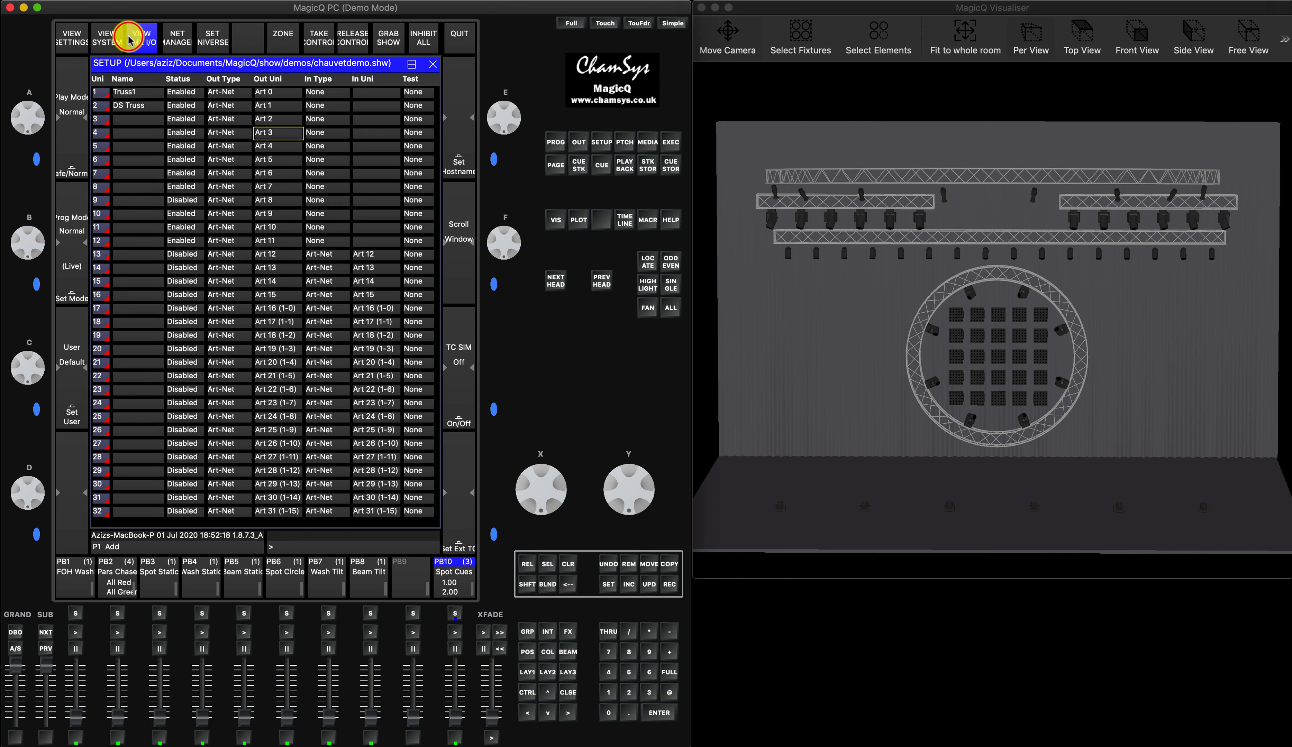
click(377, 103)
key(Right)
key(Right)
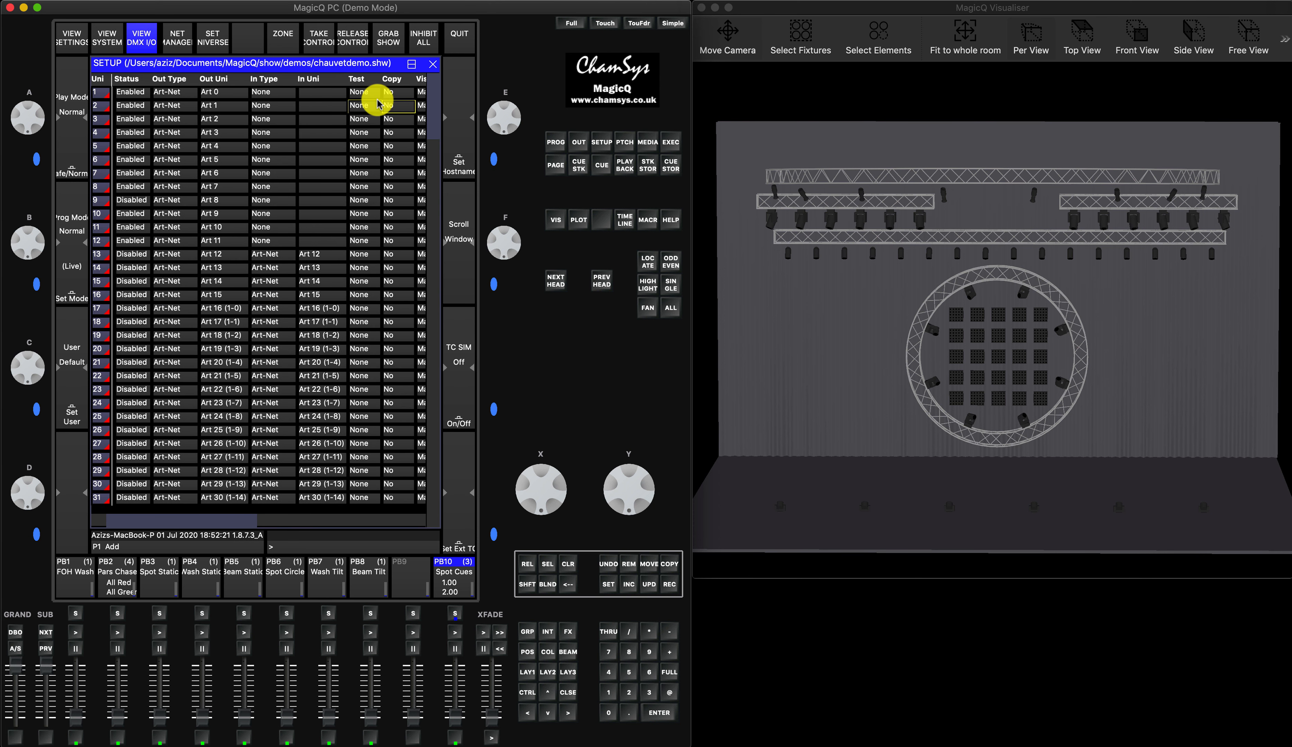
key(Right)
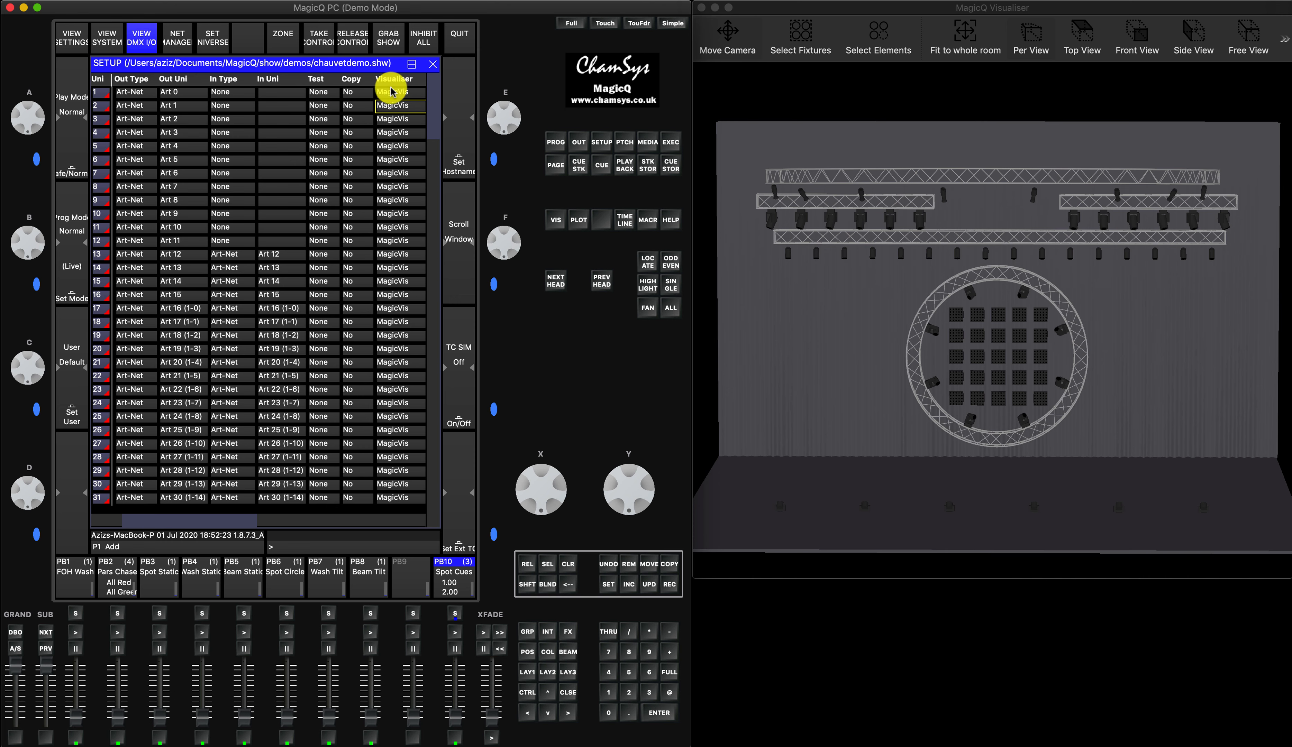
click(392, 92)
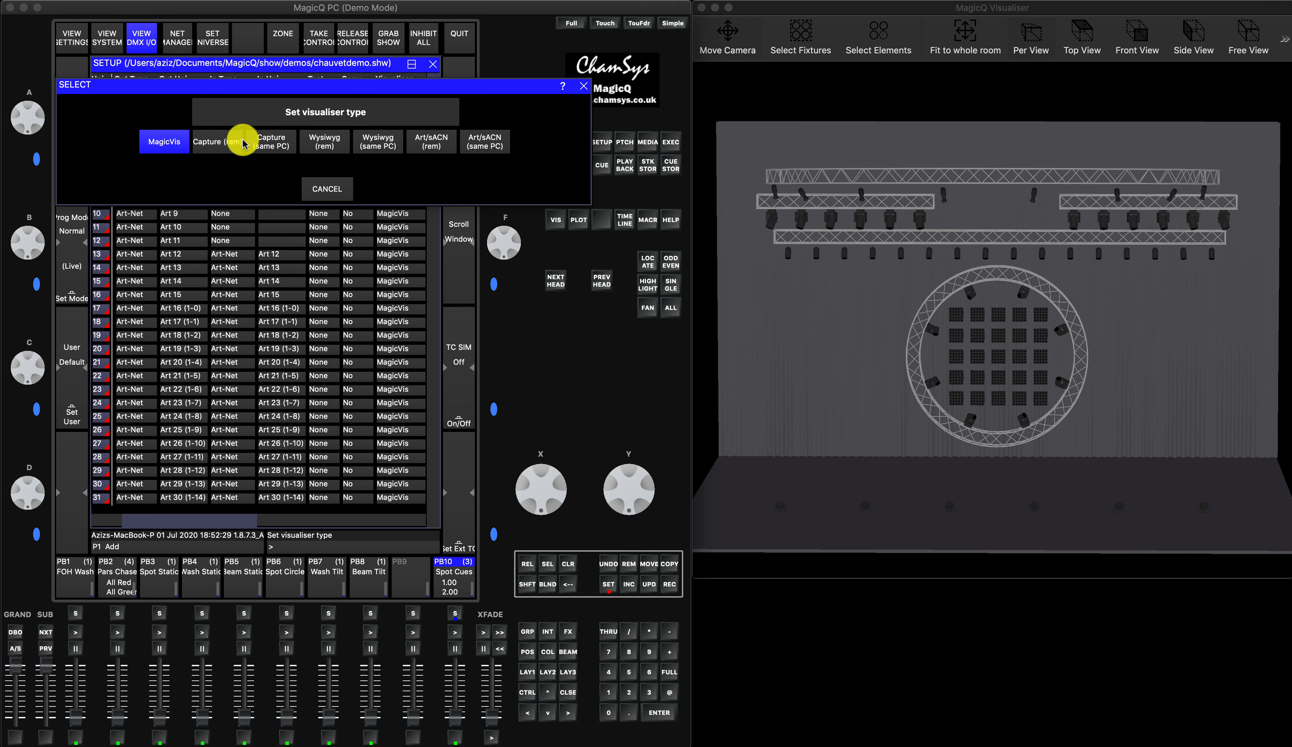
click(274, 147)
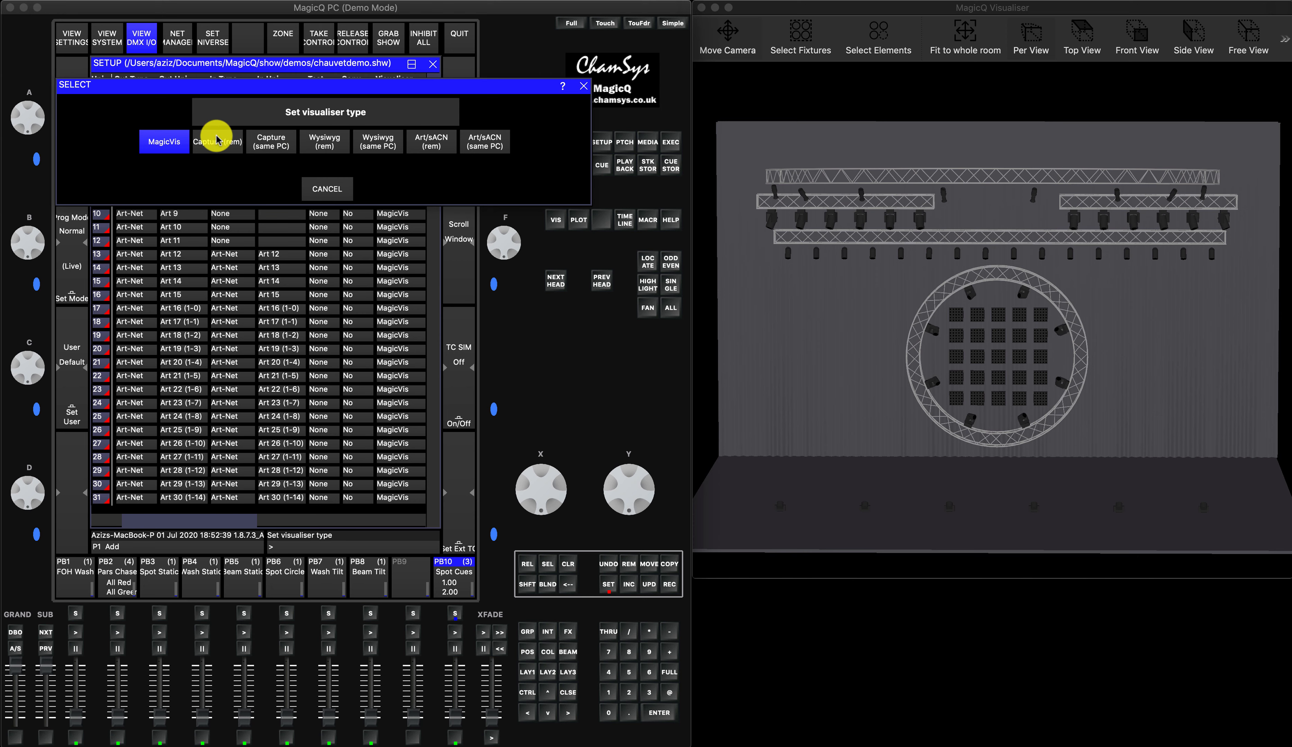
click(324, 187)
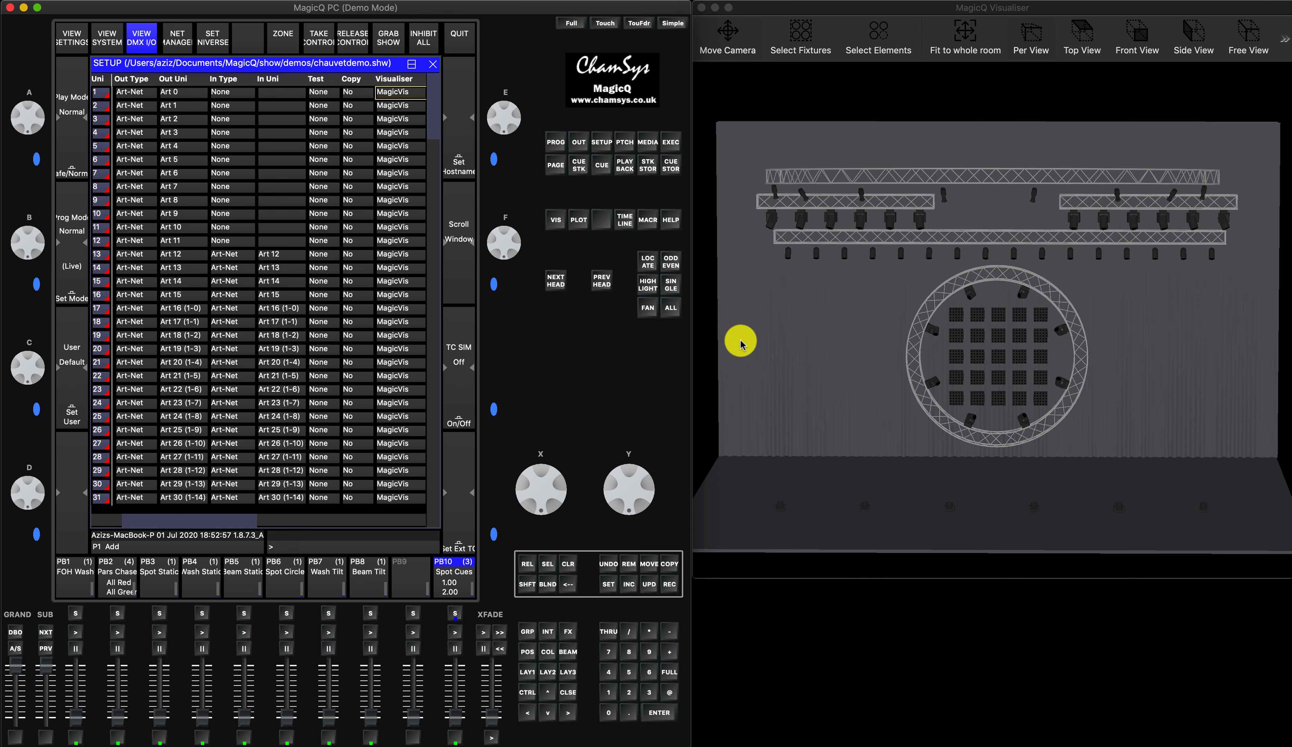
Look over the console's list of patched heads
click(1022, 14)
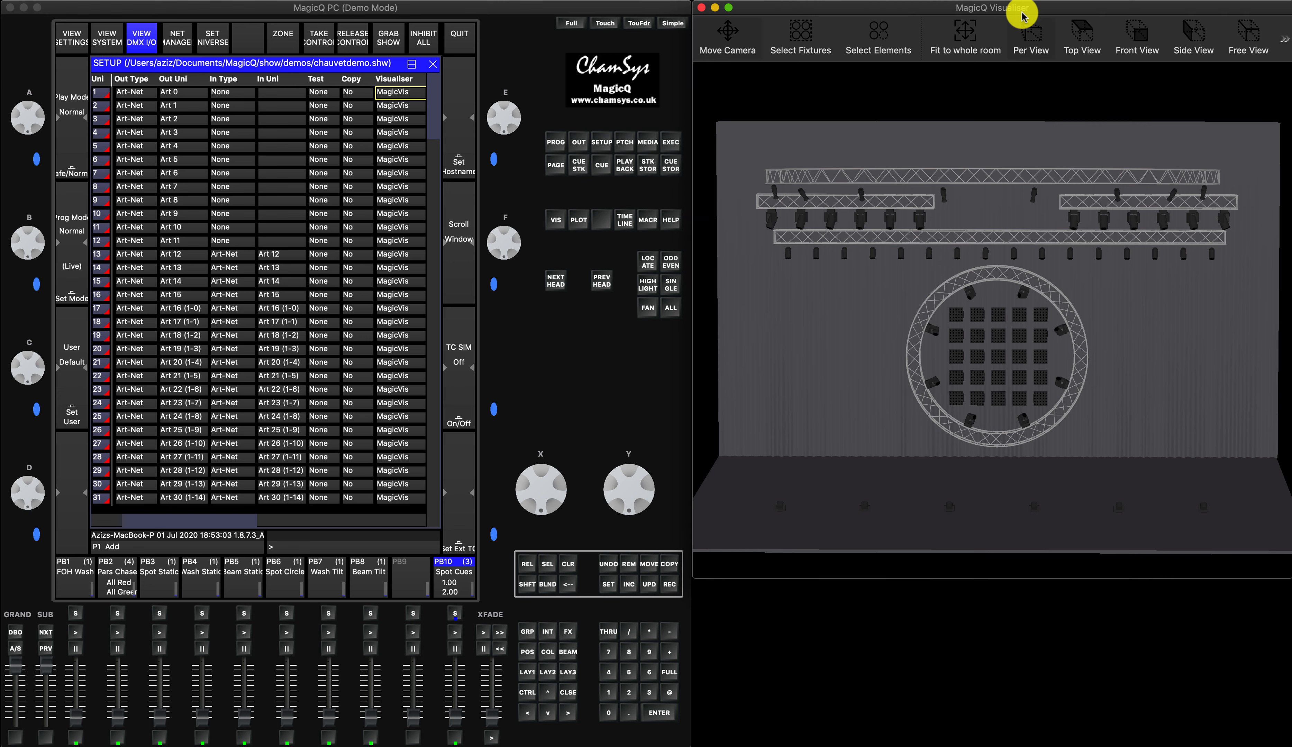
click(602, 143)
click(622, 142)
click(72, 36)
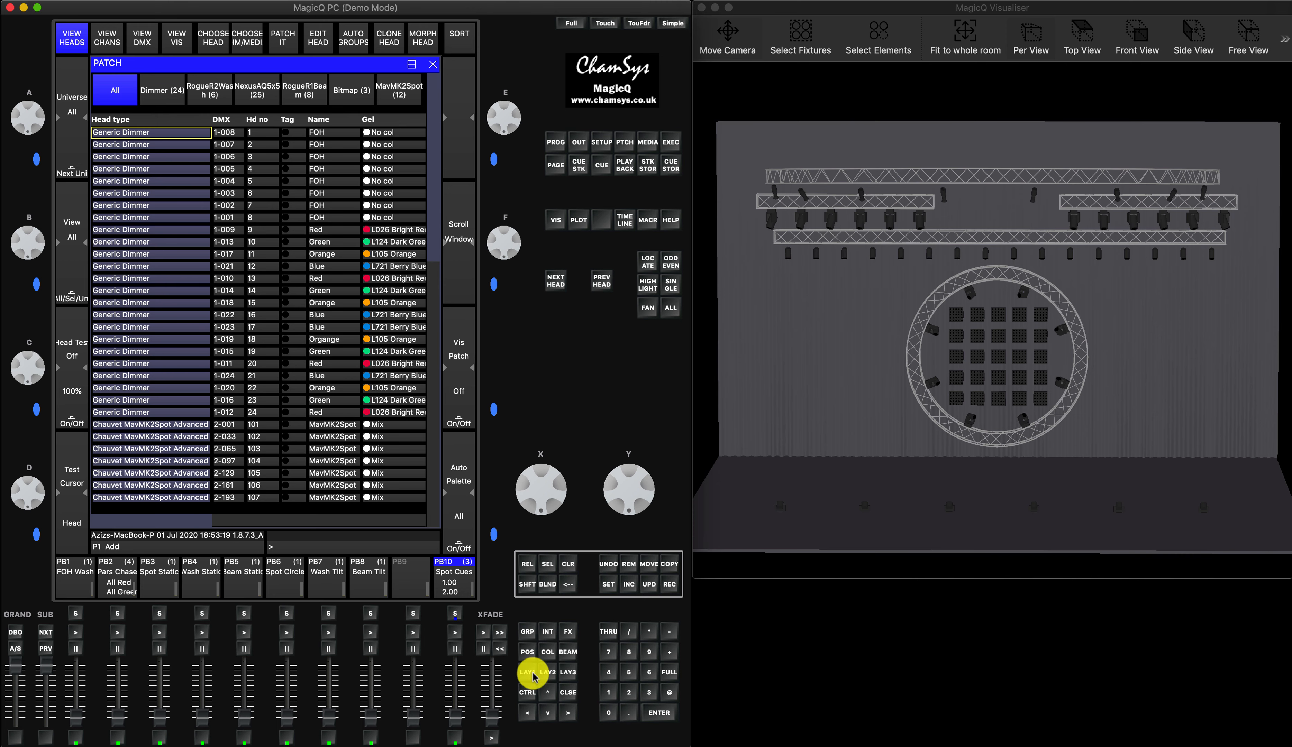
click(594, 382)
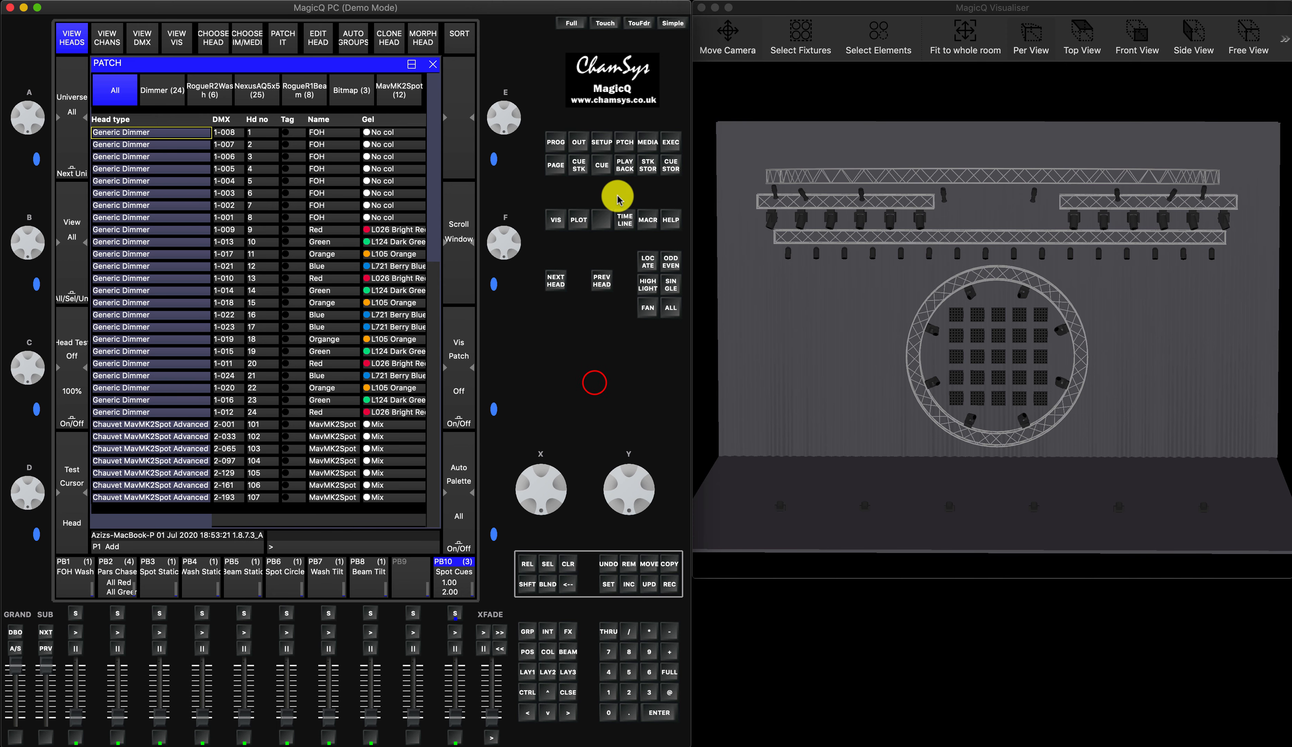
In the setup's mode settings, set the Visualiser option to Auto Insert, Auto Previs
click(607, 144)
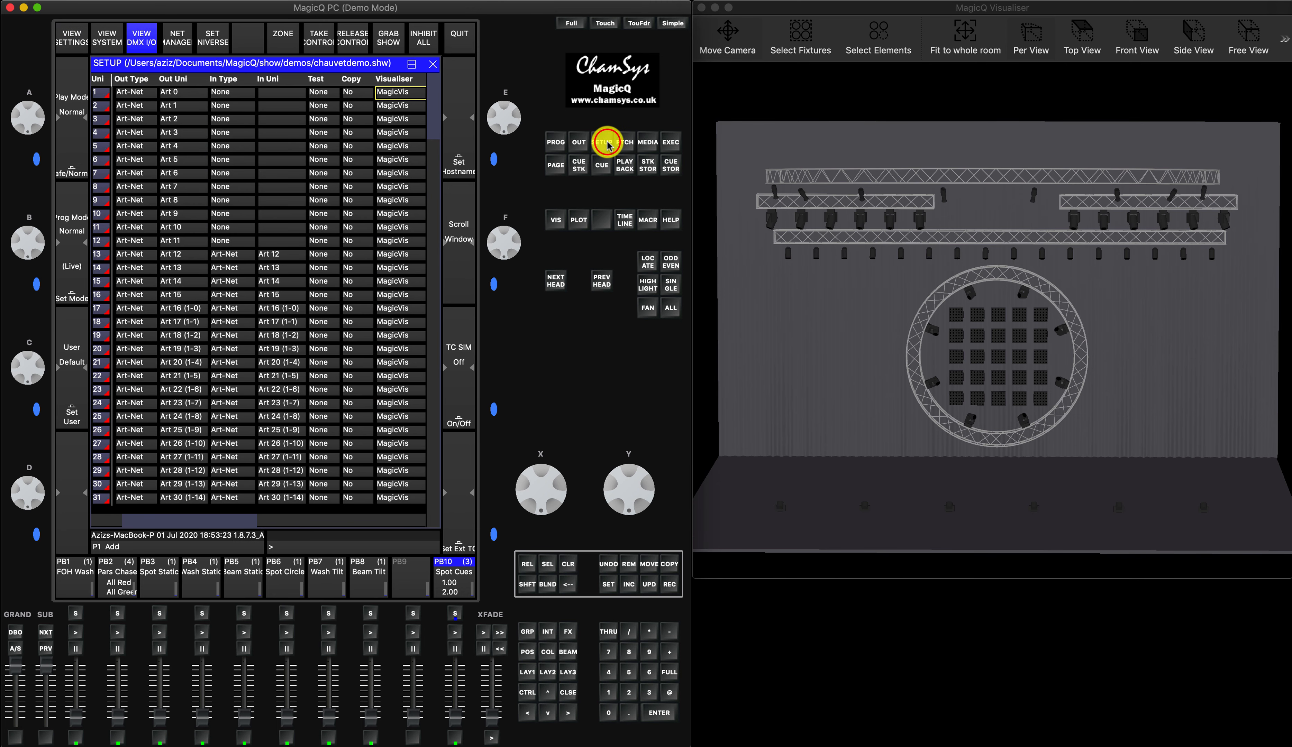
click(60, 53)
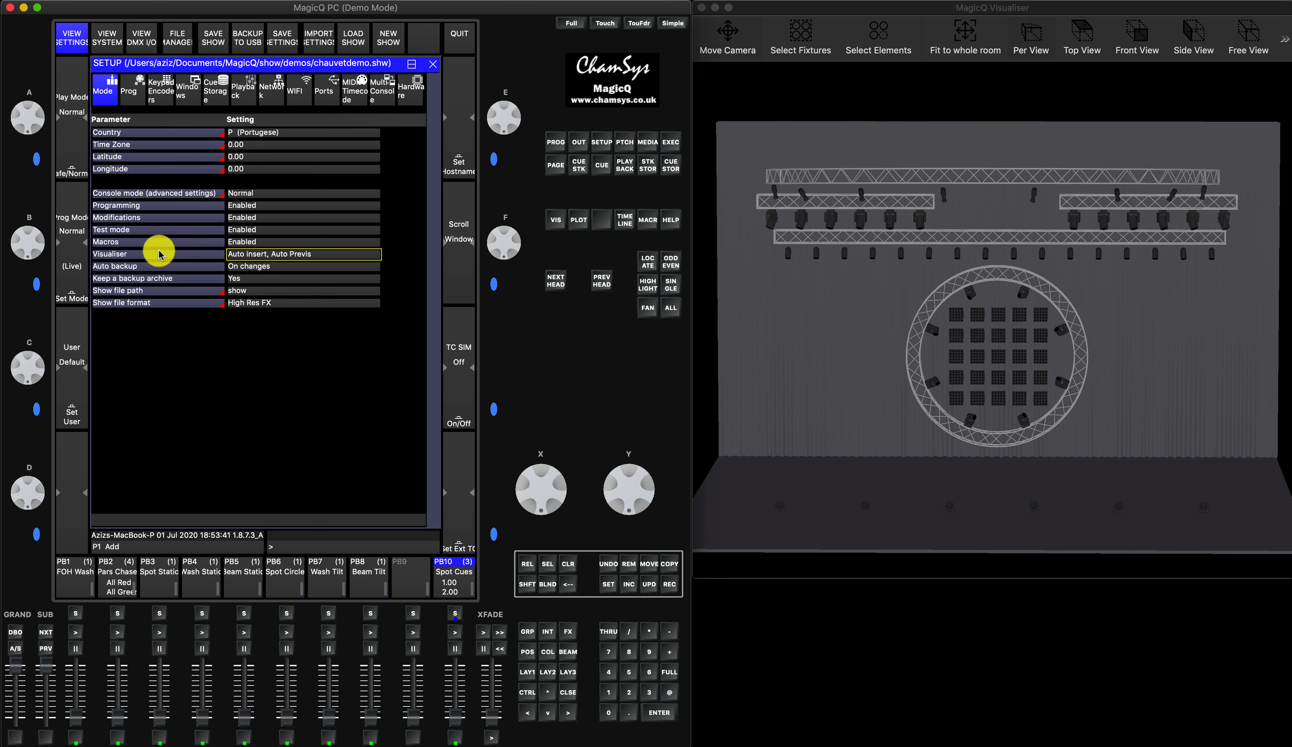
click(266, 254)
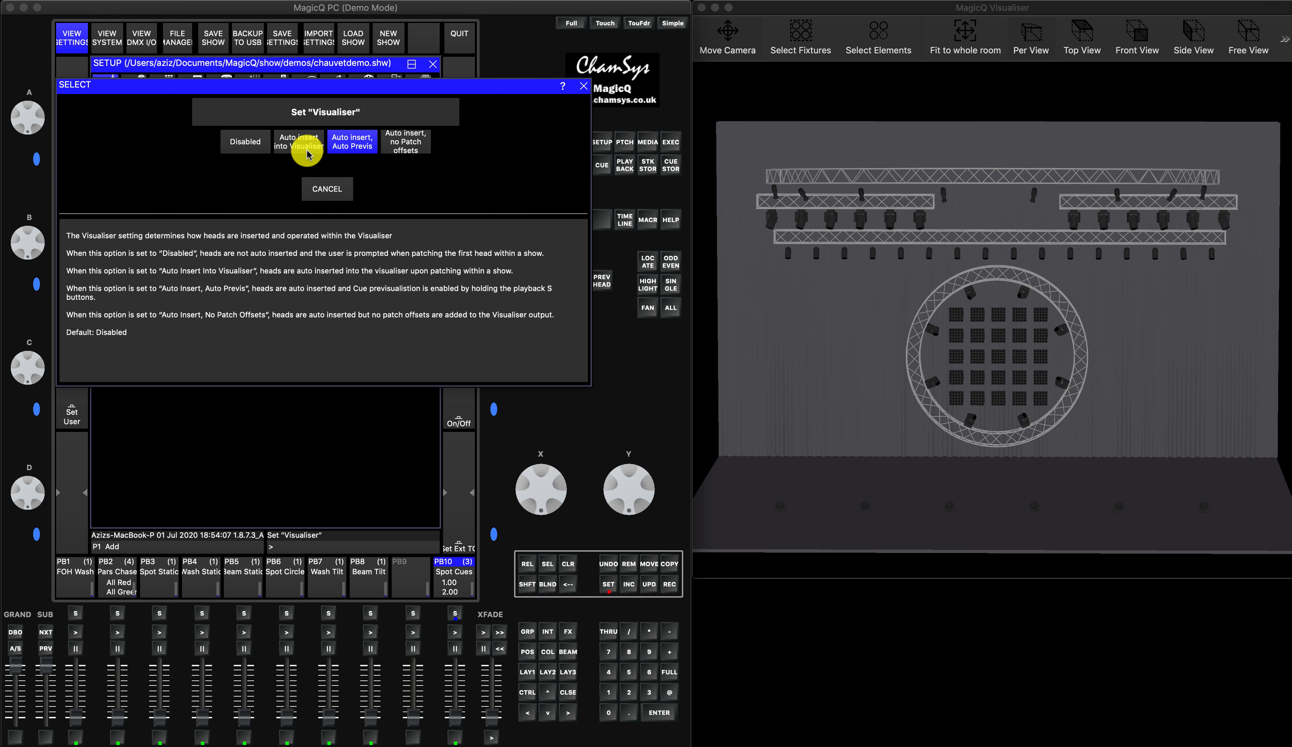
click(354, 140)
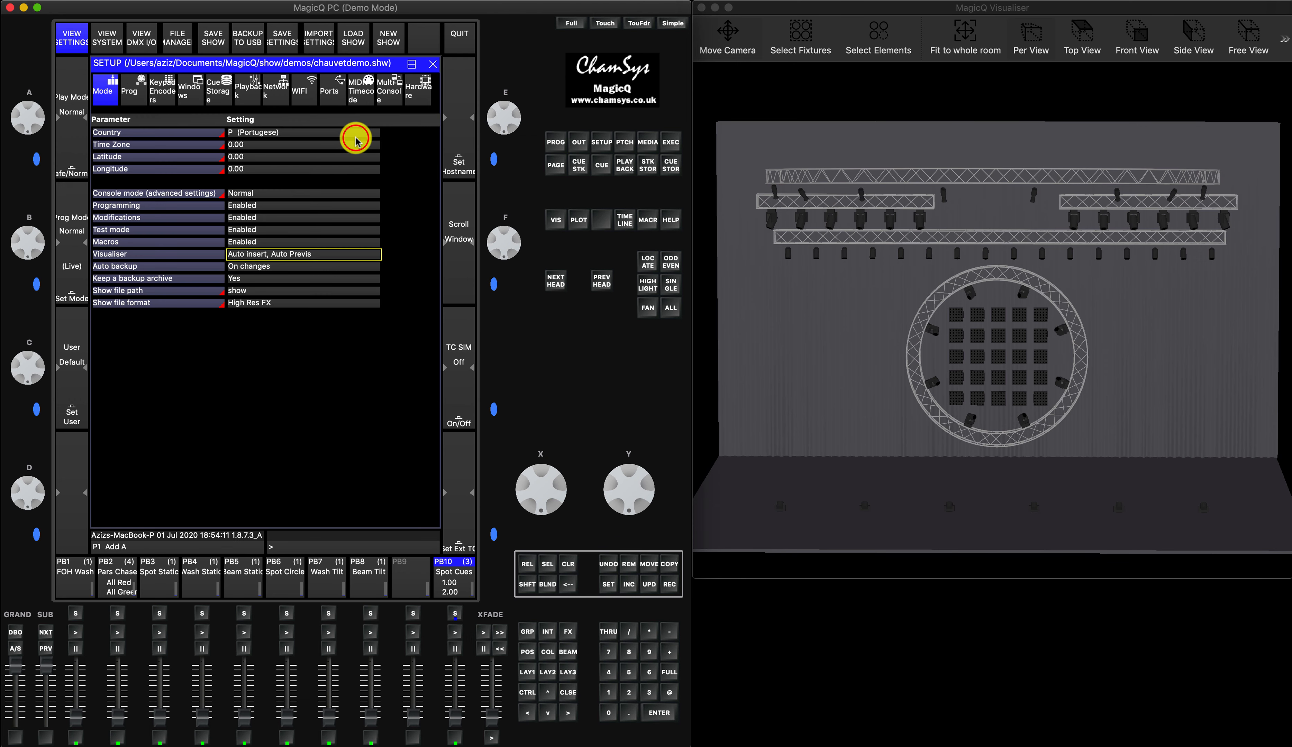
Raise the PB3 Spot Static playback to full from the palette layout and preview the PB7 Wash Tilt and PB8 Beam Tilt cues
click(525, 673)
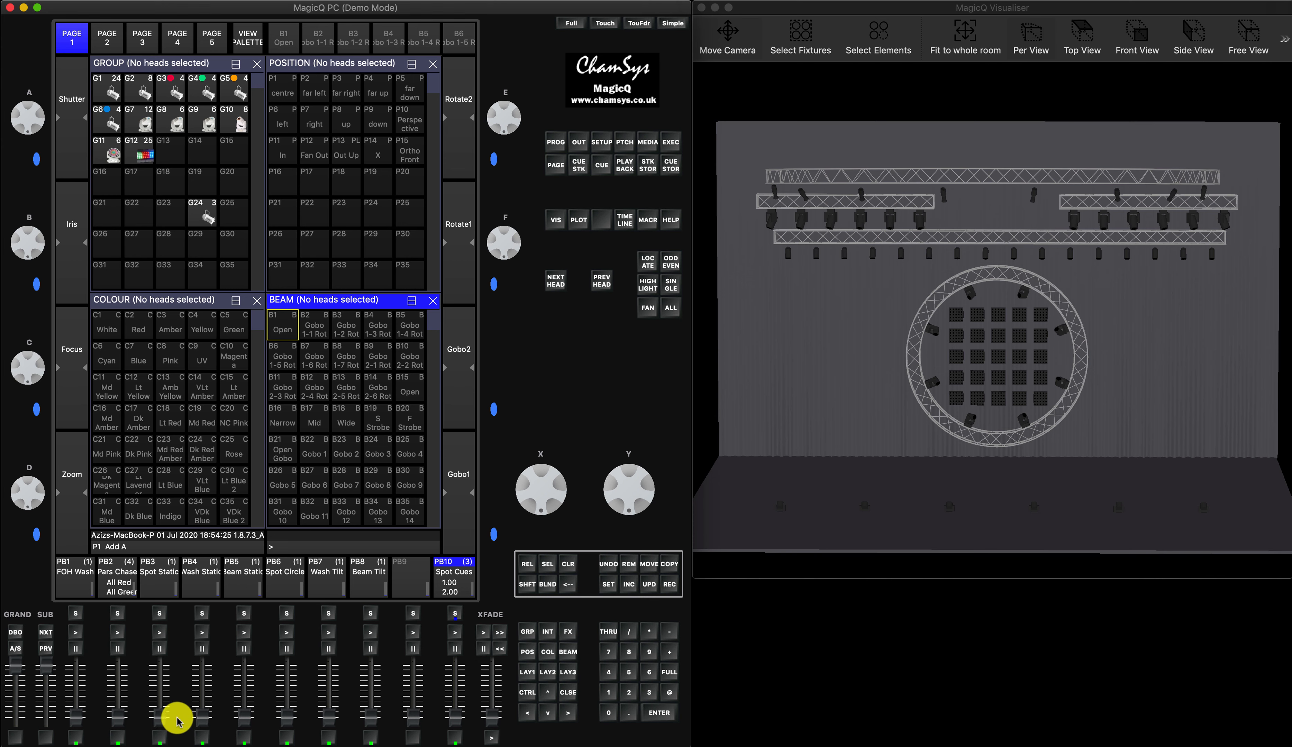
drag(159, 717, 158, 639)
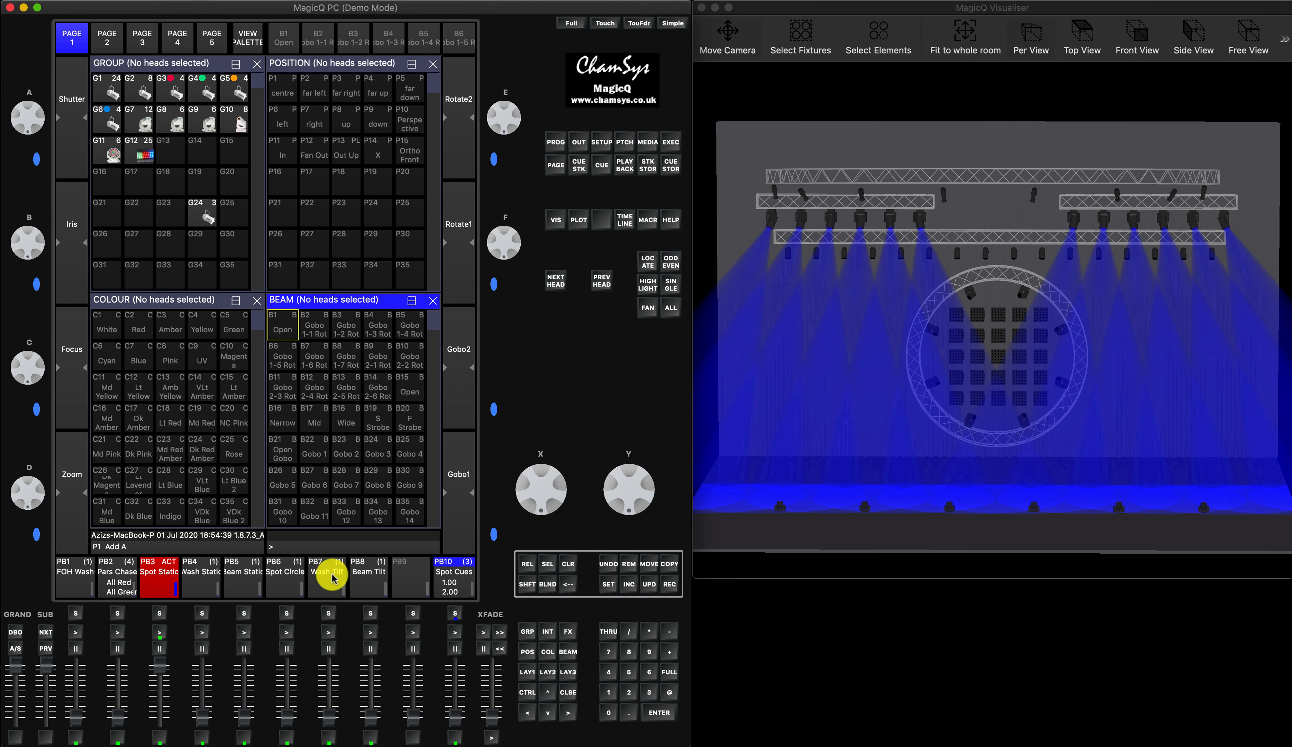
click(328, 614)
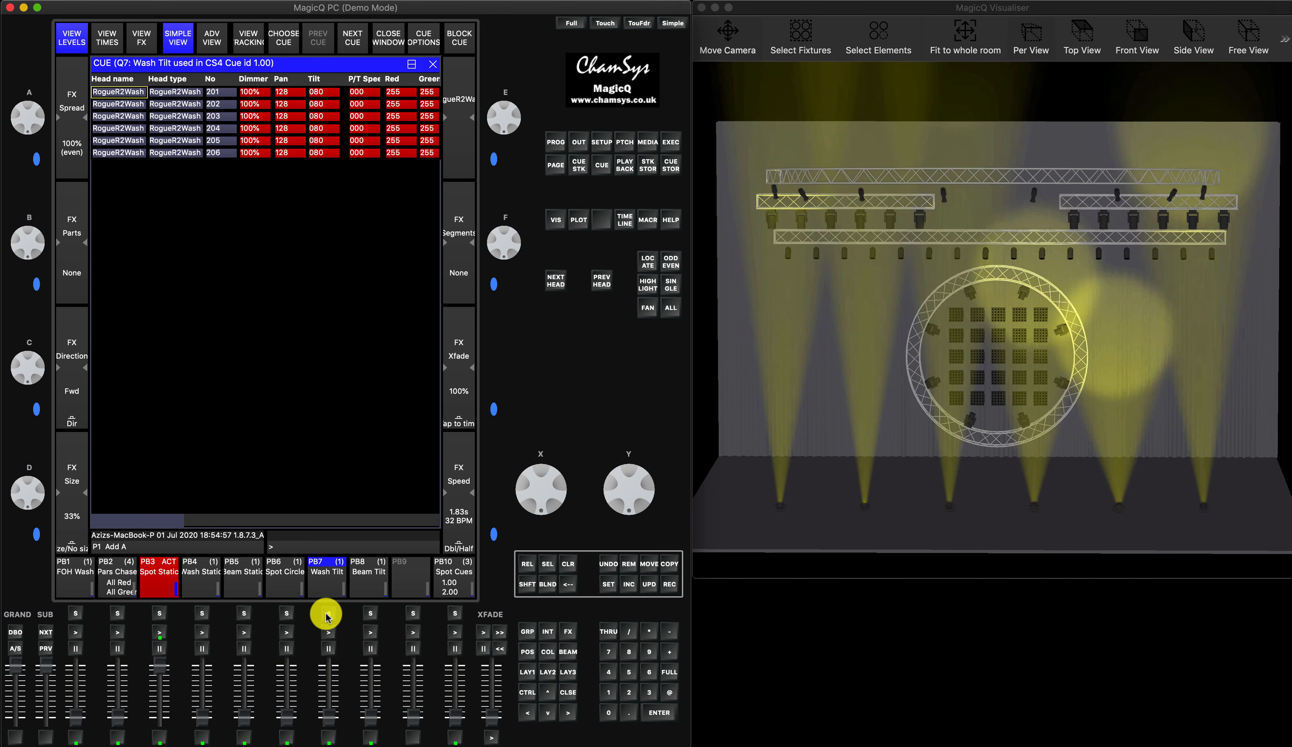
click(326, 618)
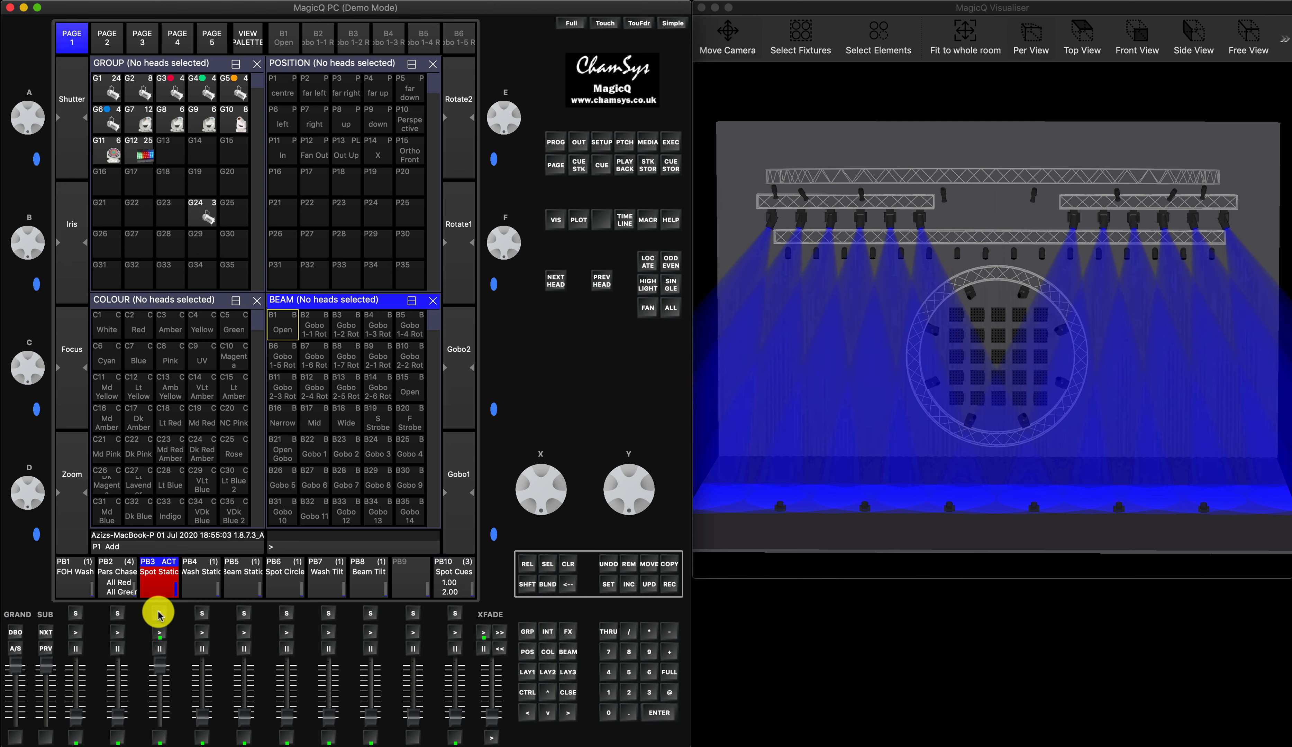
click(371, 612)
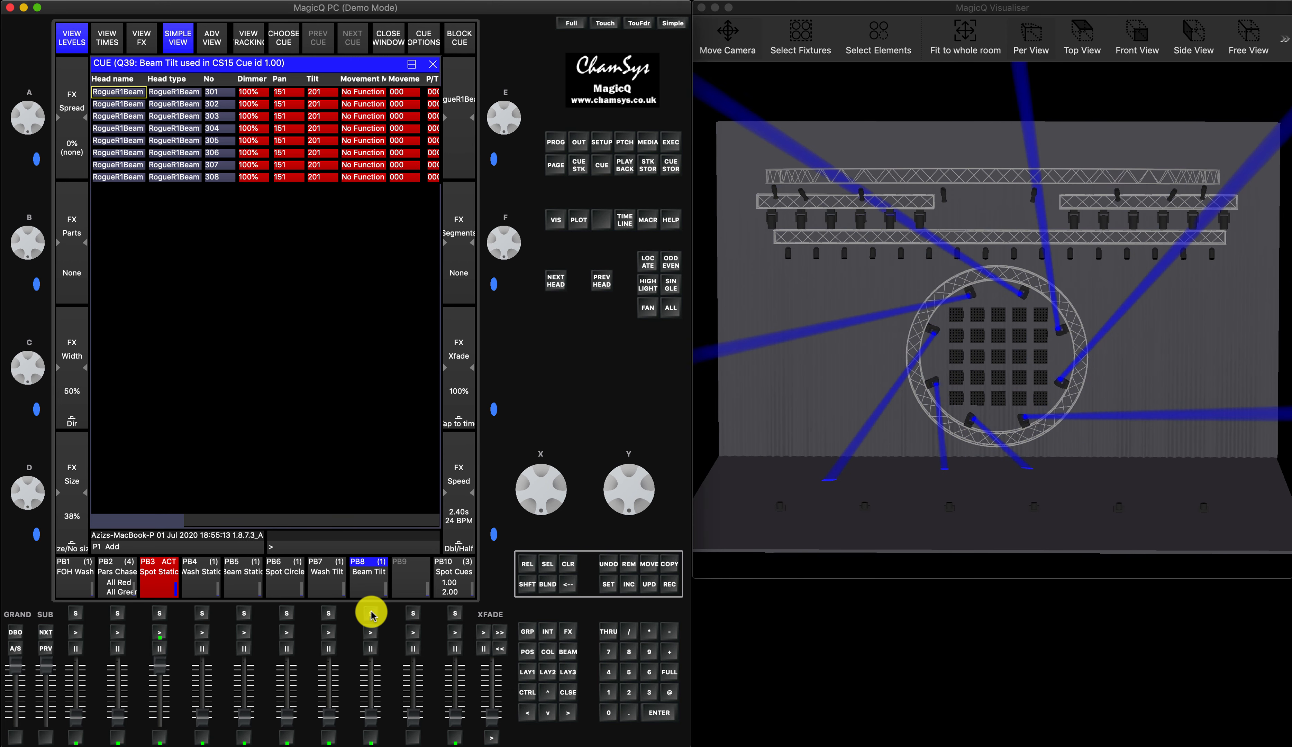
click(370, 613)
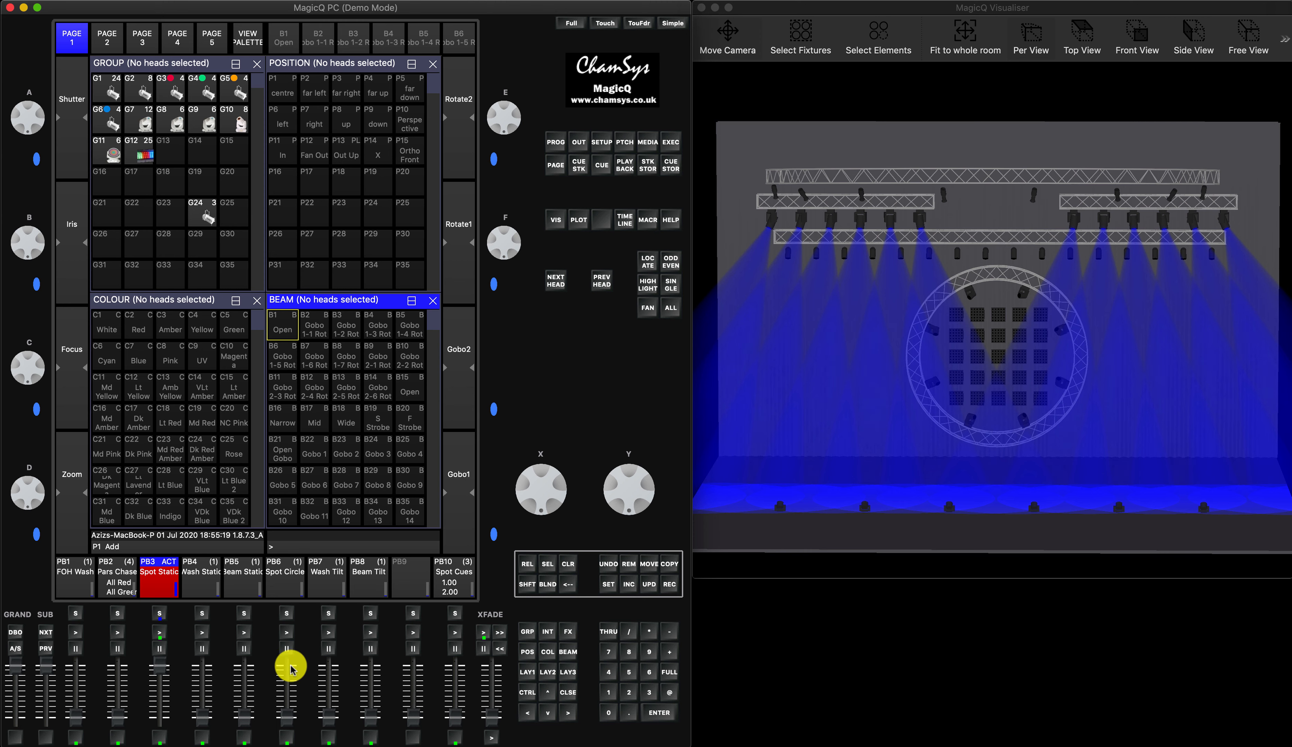
Bring the PB3 Spot Static playback down to zero and glance at the setup's mode settings before closing them
drag(155, 662, 163, 719)
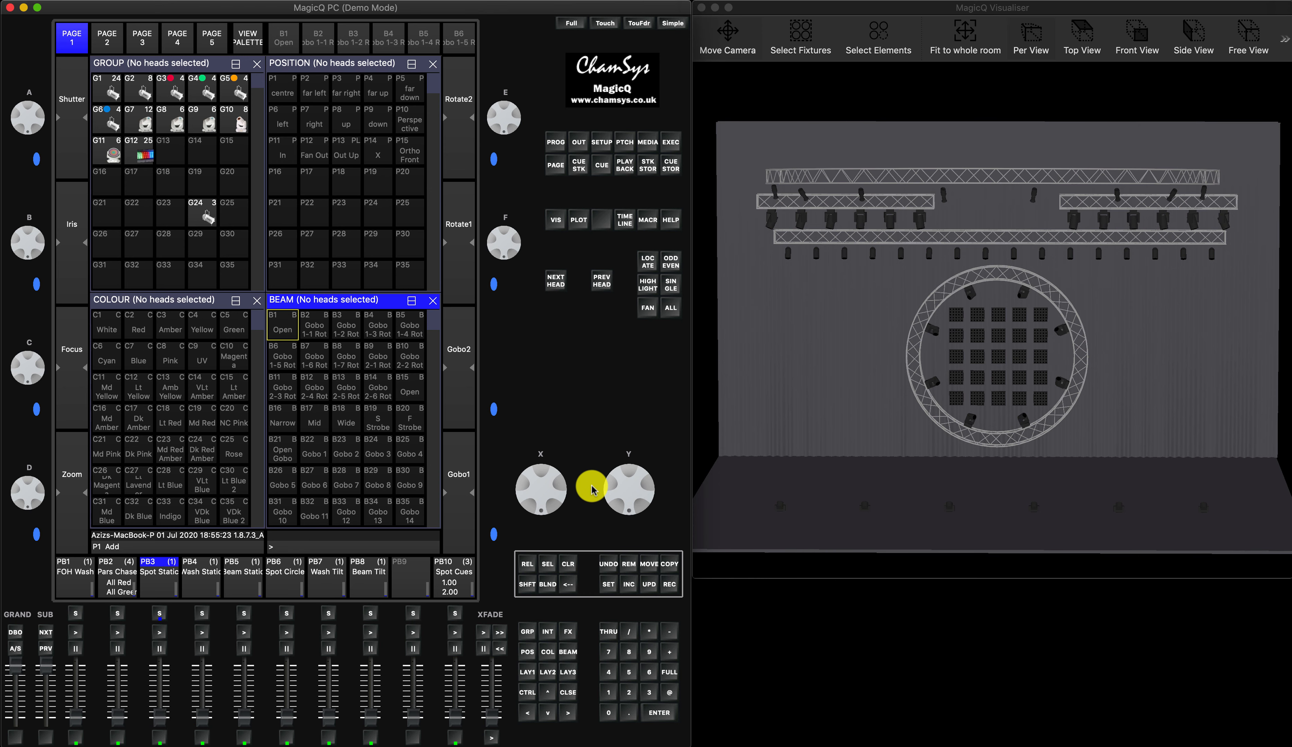
click(605, 142)
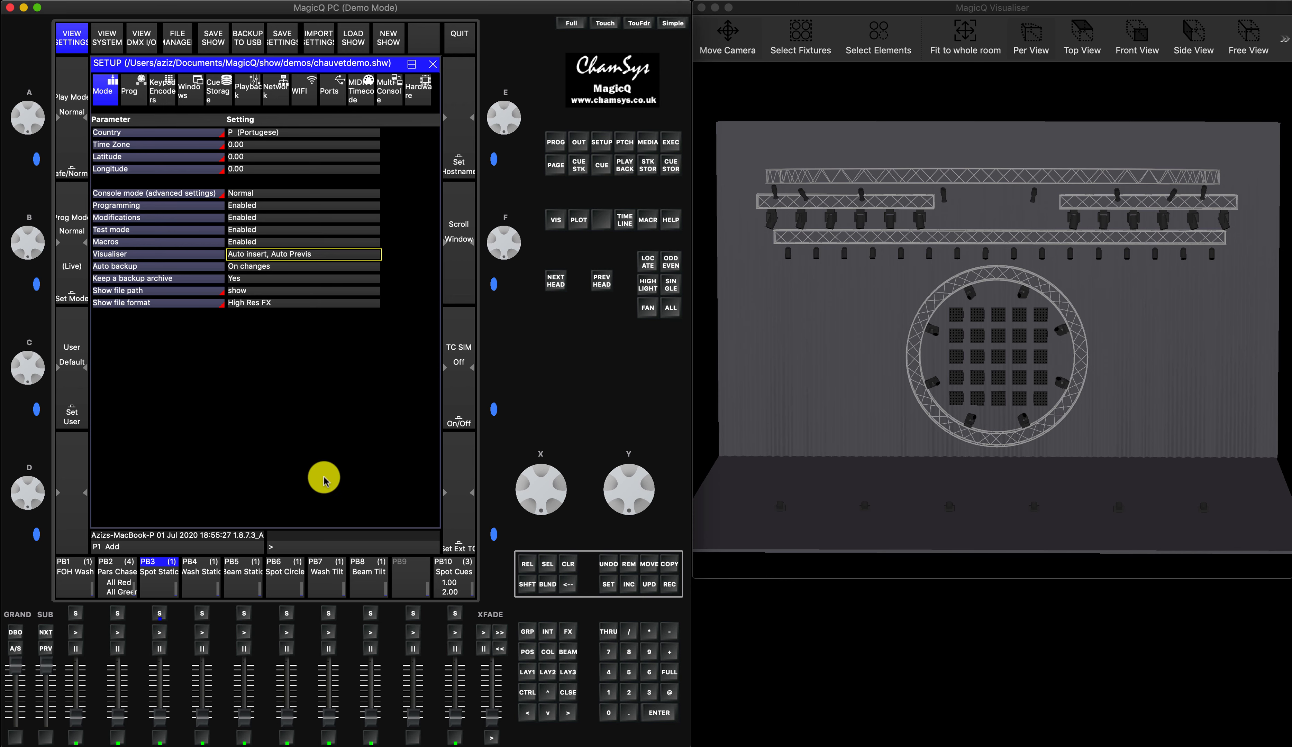
click(566, 694)
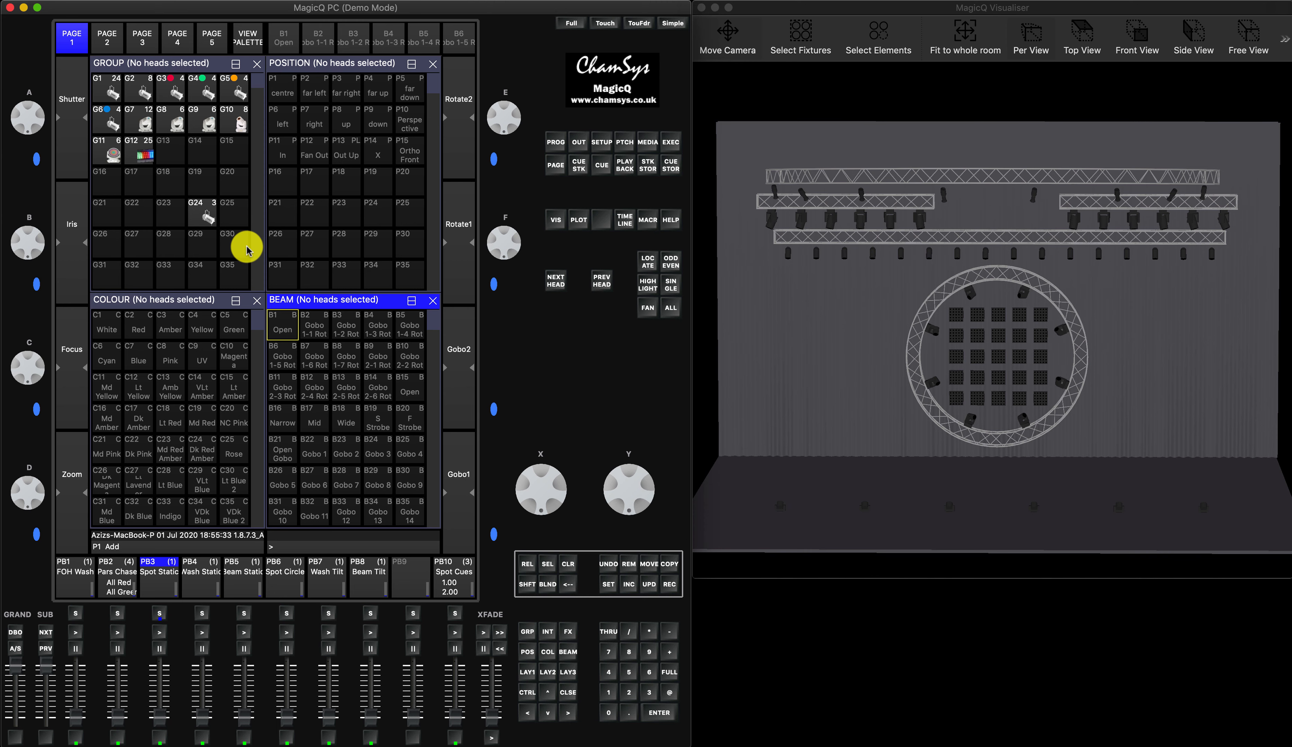
Turn on blind mode, enlarge the visualiser window and set the lower view's source to Blind Programmer
click(547, 585)
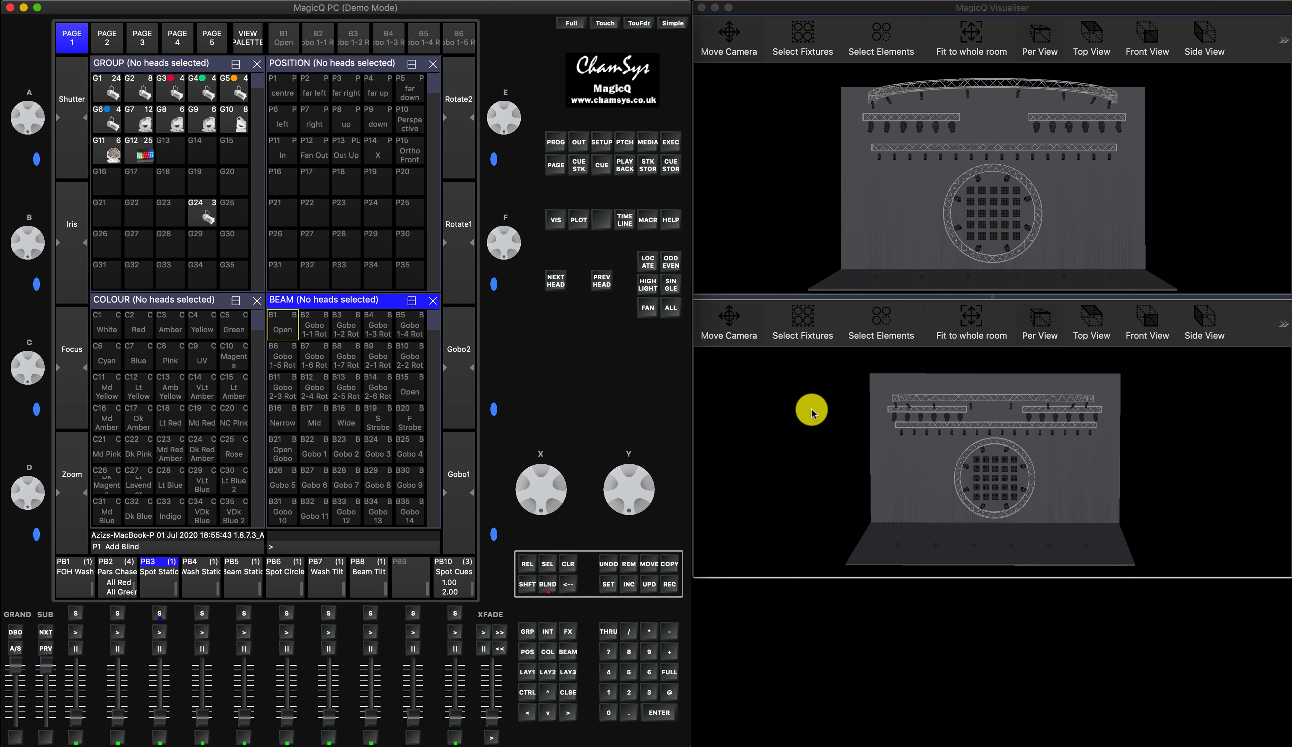
drag(694, 576, 541, 622)
click(1216, 346)
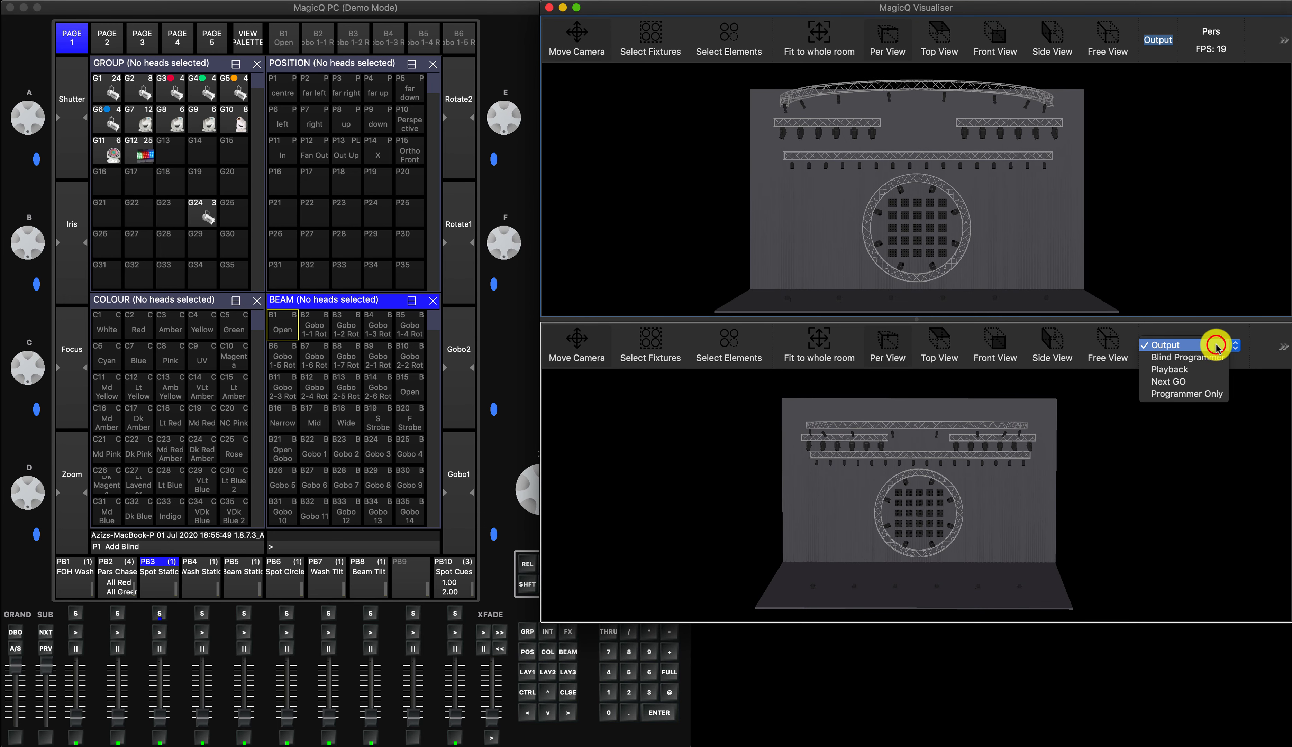
click(1200, 357)
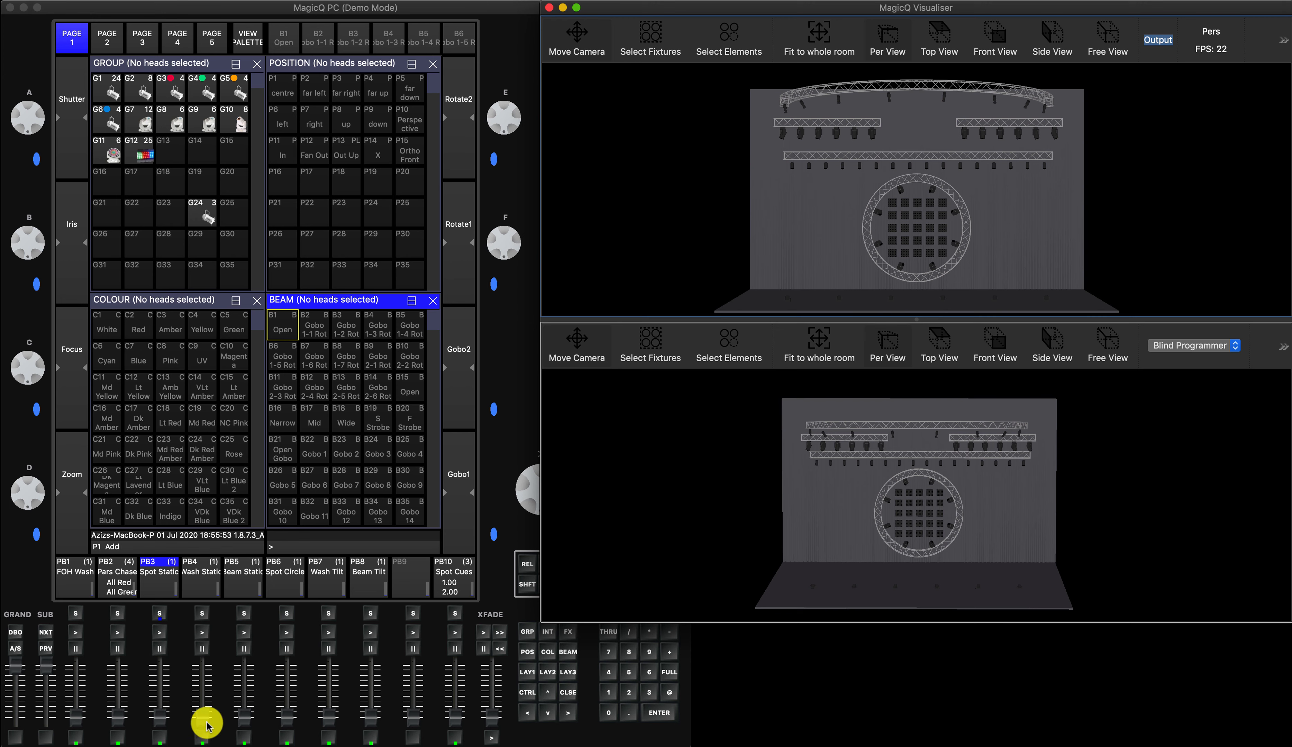
Raise PB3 Spot Static to full, then give the MavMK2Spot group G7 the Yellow colour palette in blind
click(158, 718)
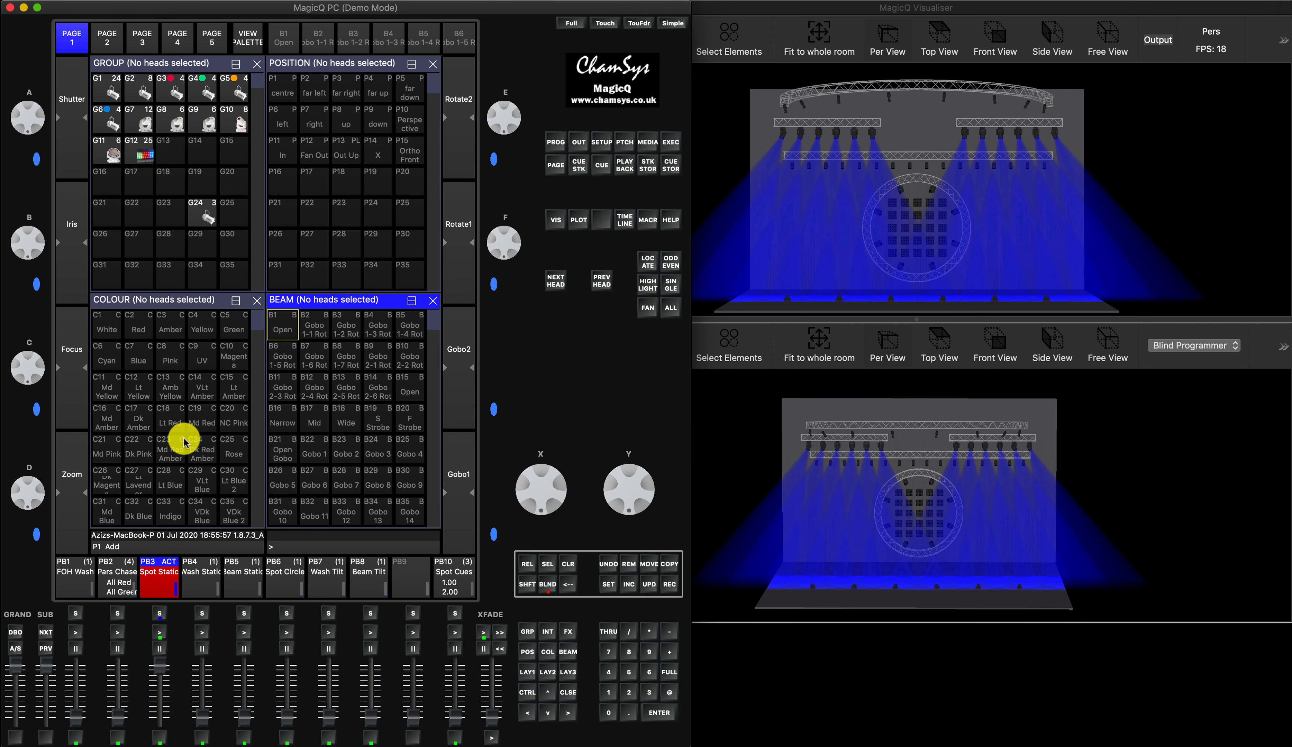
click(143, 122)
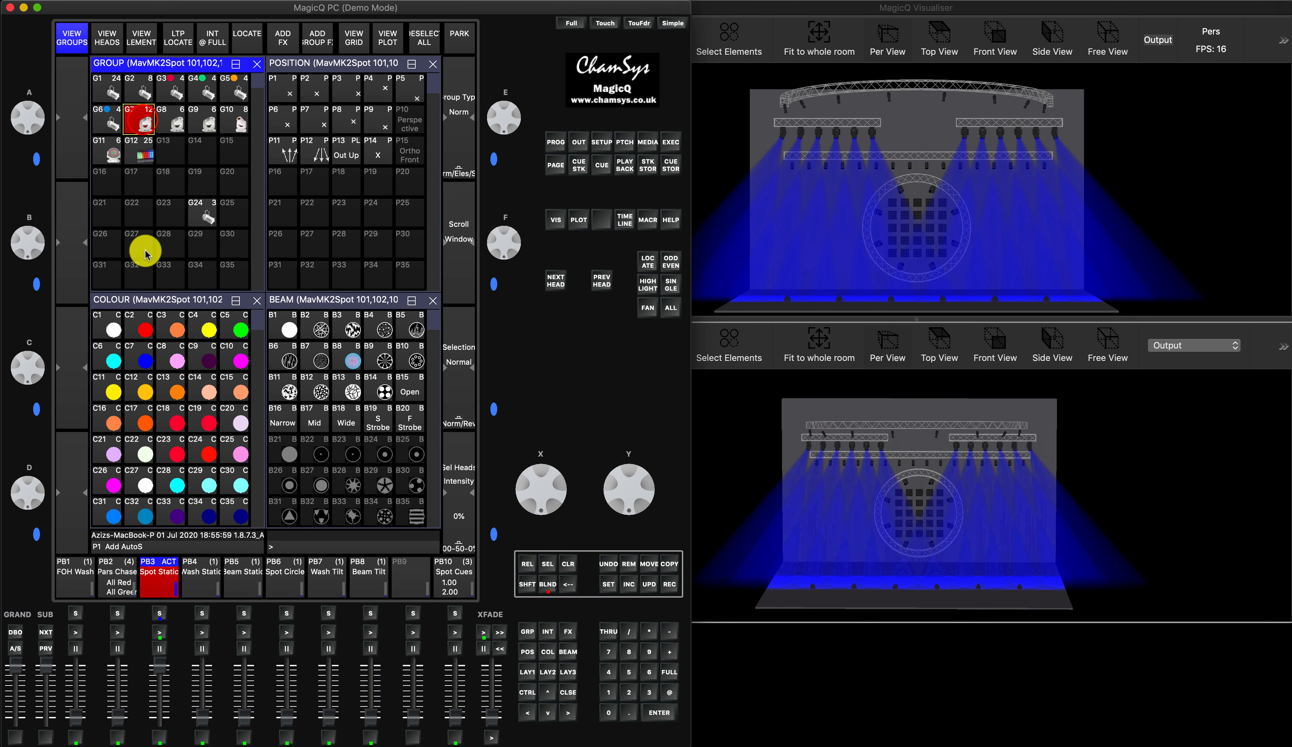
click(201, 328)
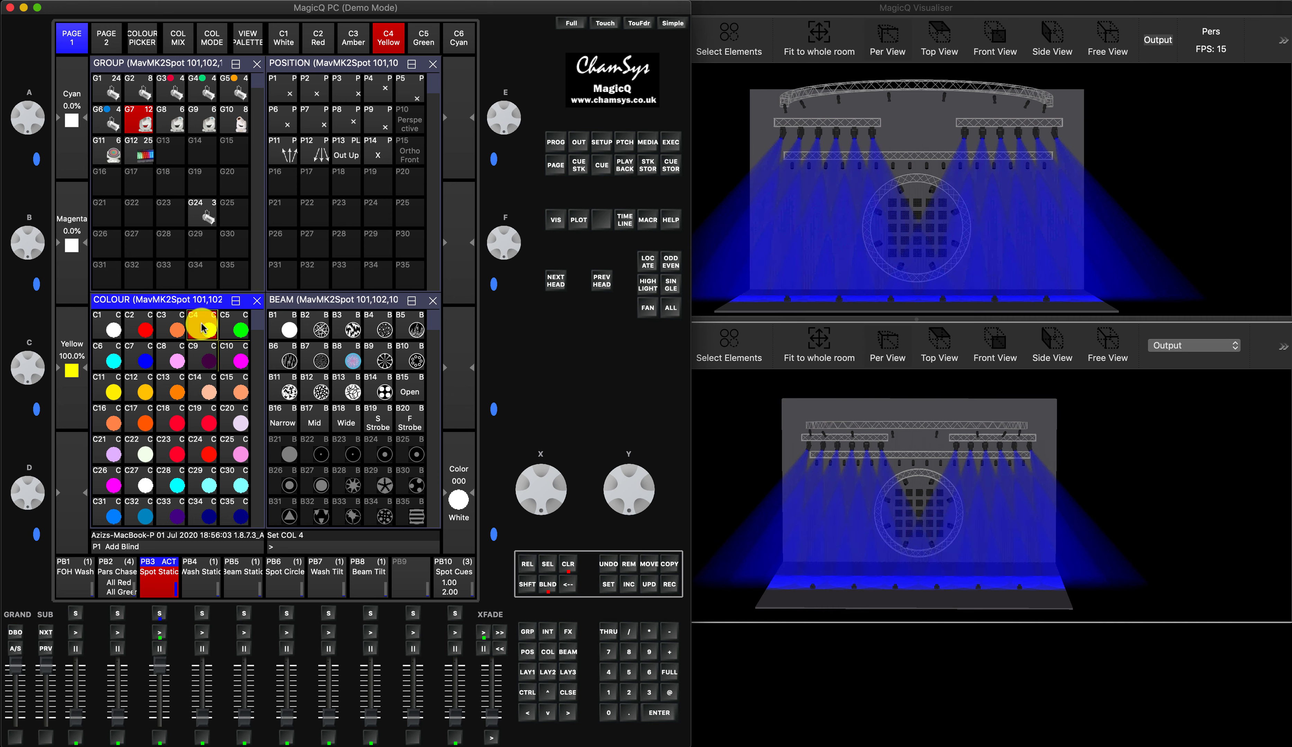
Set the lower view's source to Blind Programmer again and apply the Fan Out position palette to the selected spots
click(1159, 345)
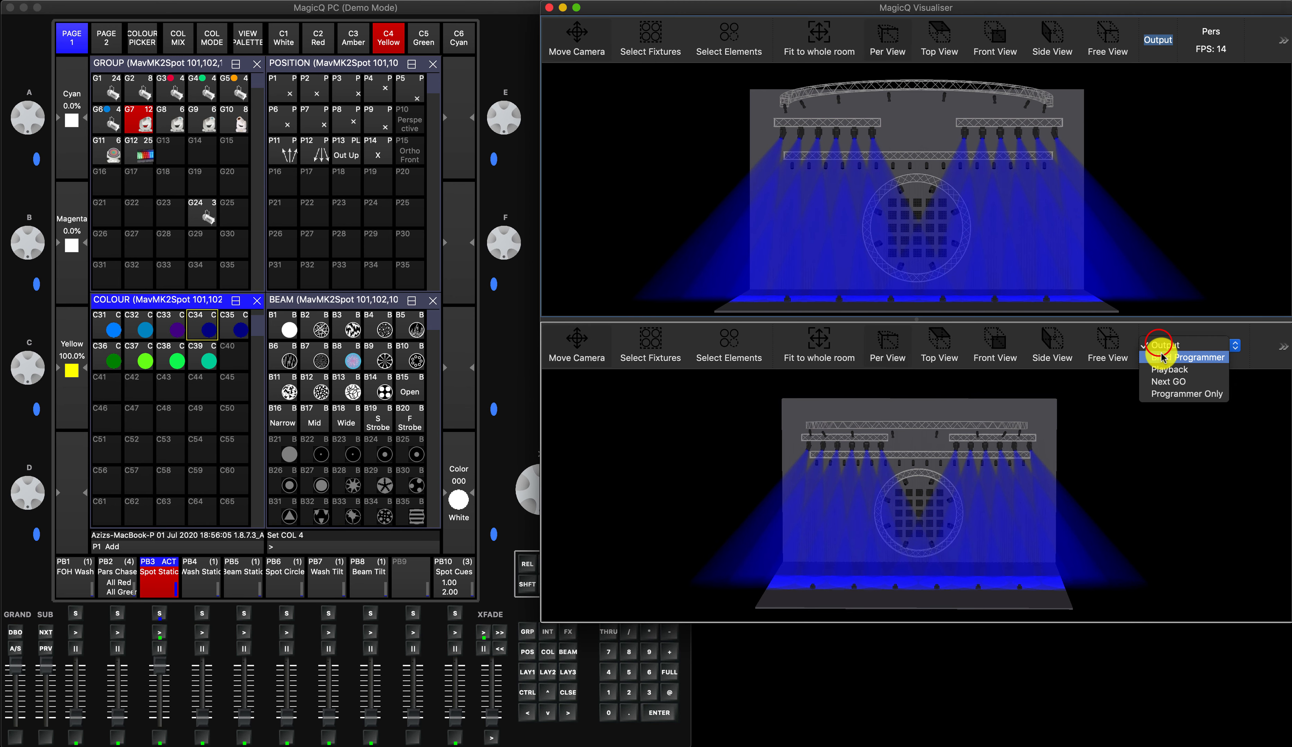
click(1163, 358)
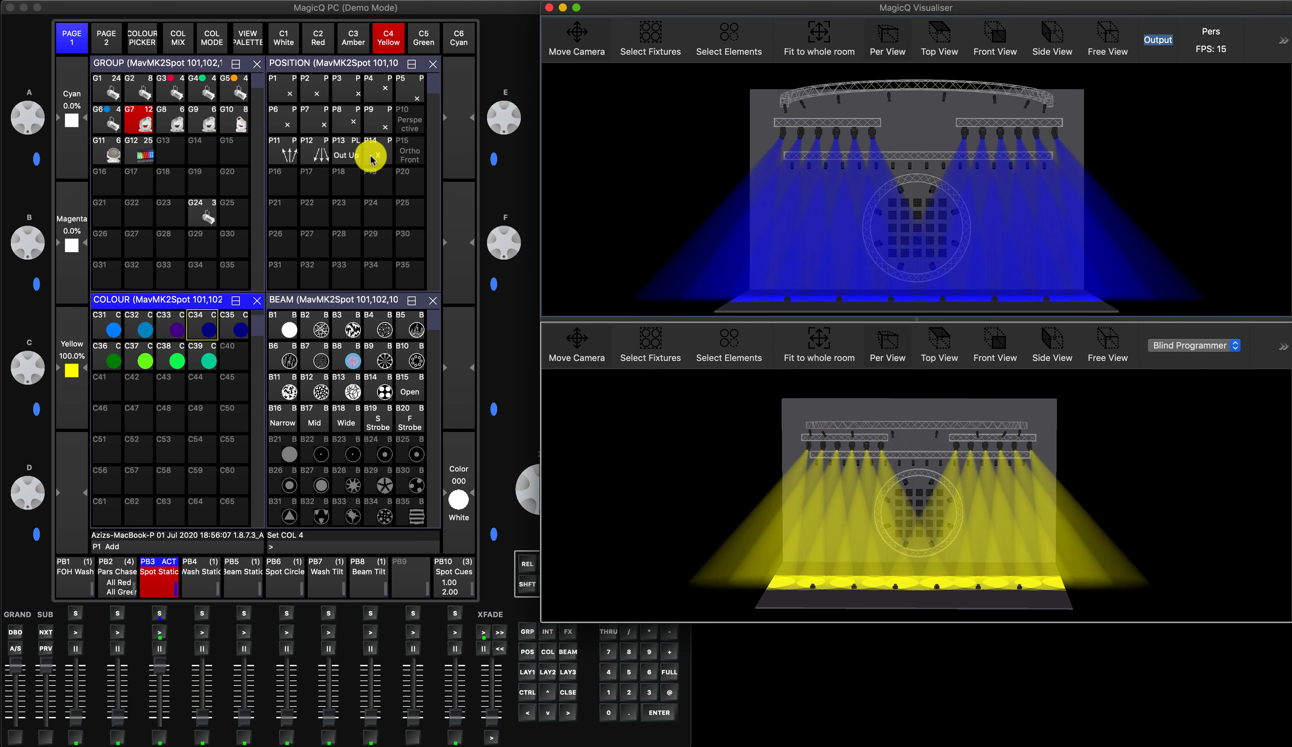
click(325, 150)
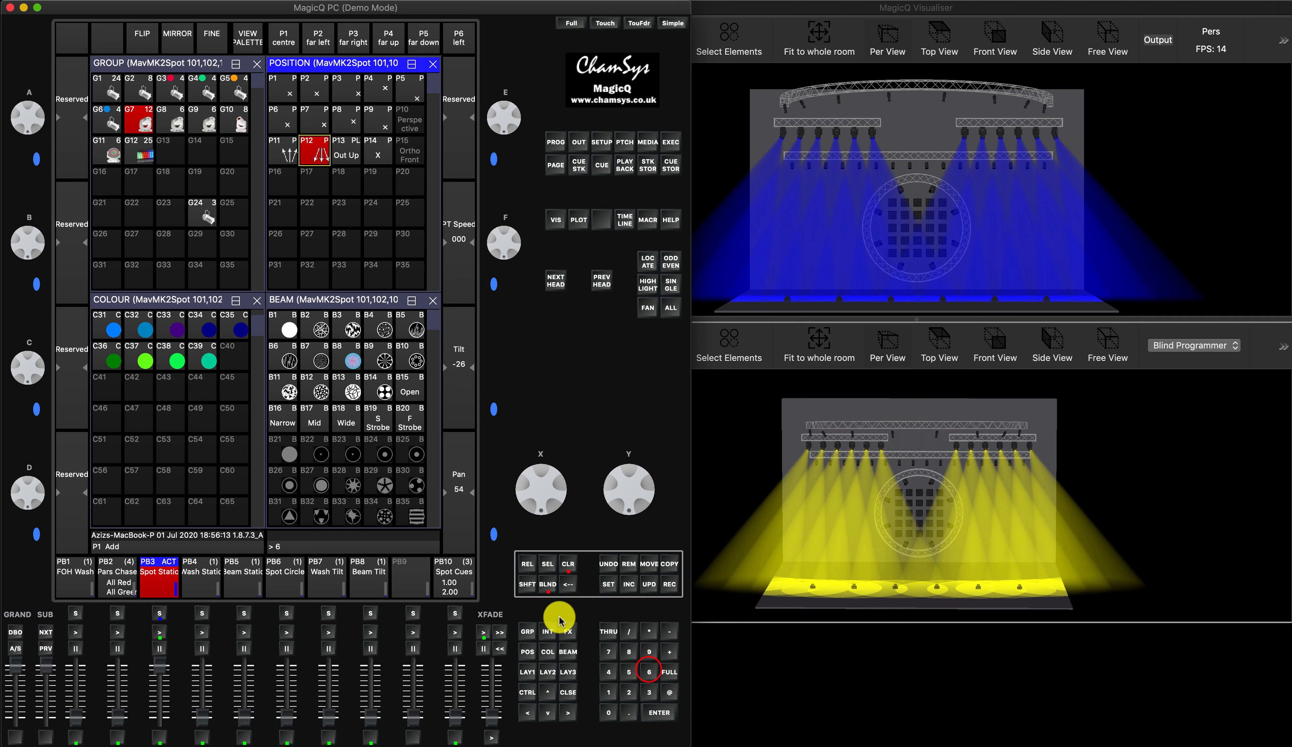
Turn off blind mode and reset the output by clearing the programmer and lowering PB3 Spot Static to zero
click(544, 587)
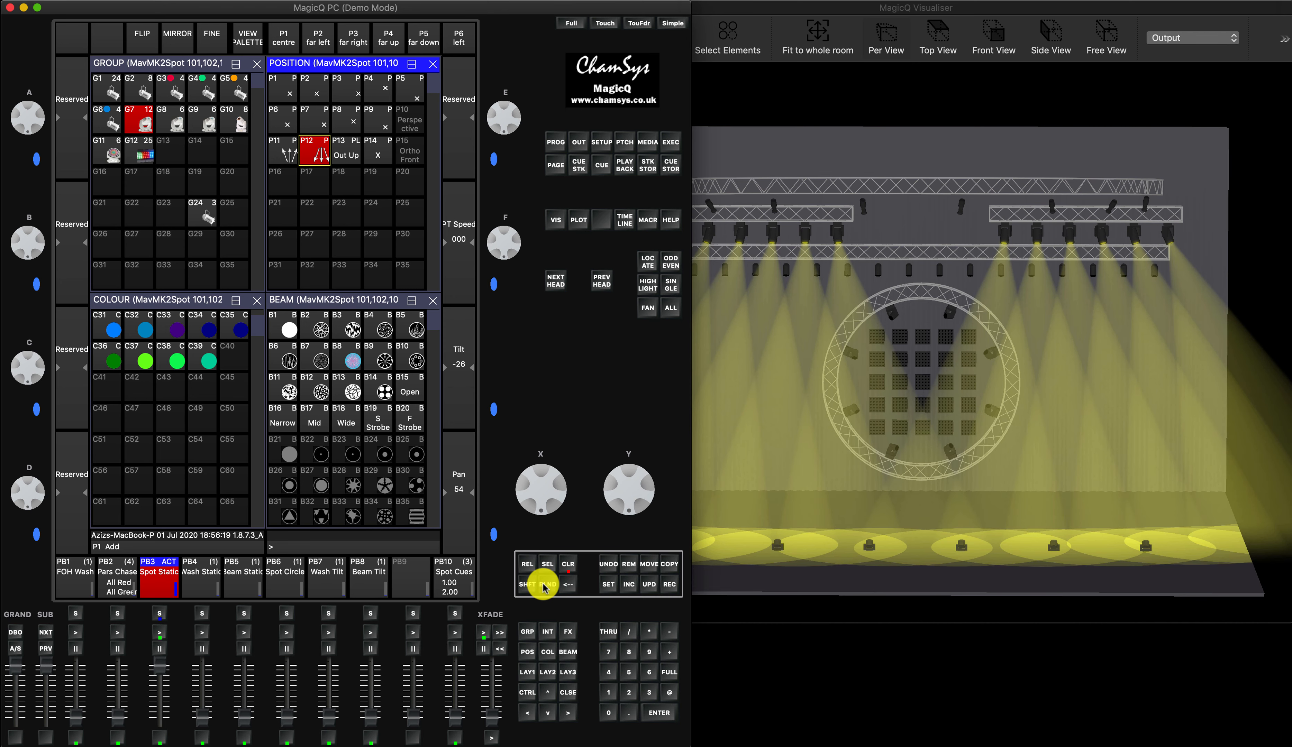
click(570, 564)
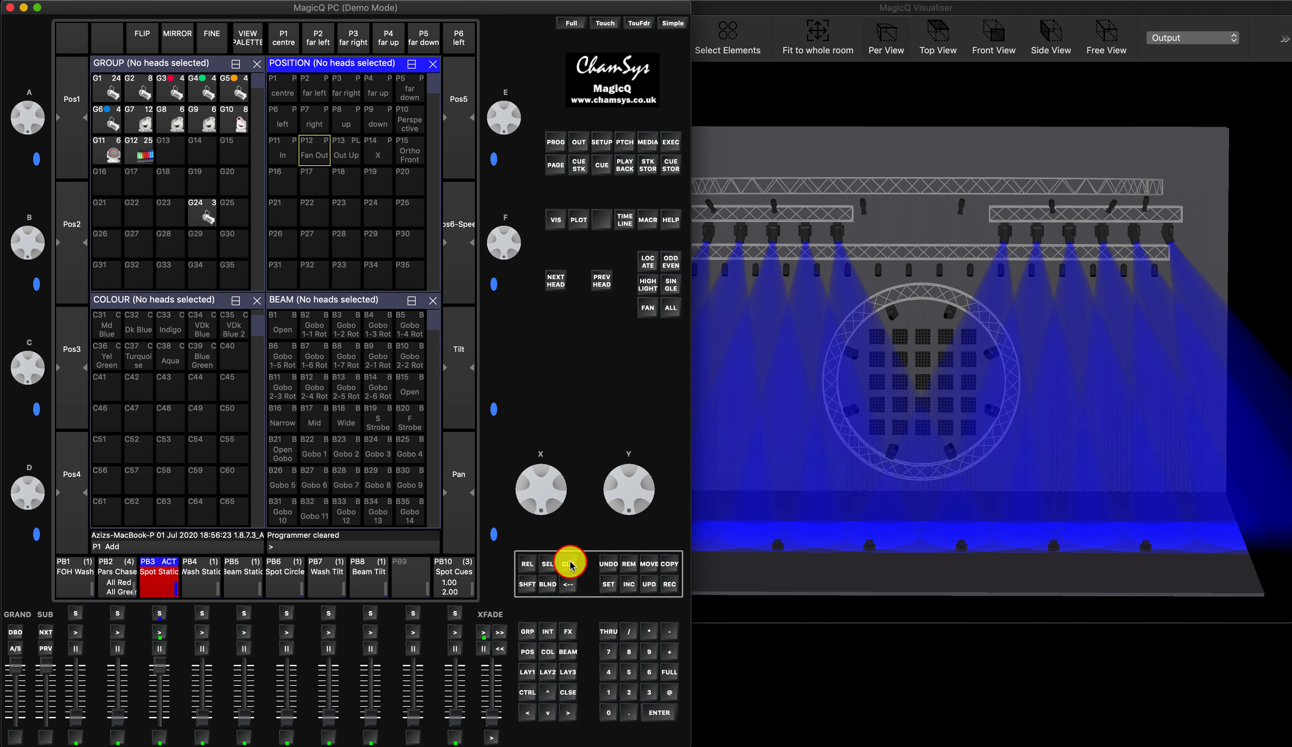
click(547, 588)
drag(154, 661, 159, 739)
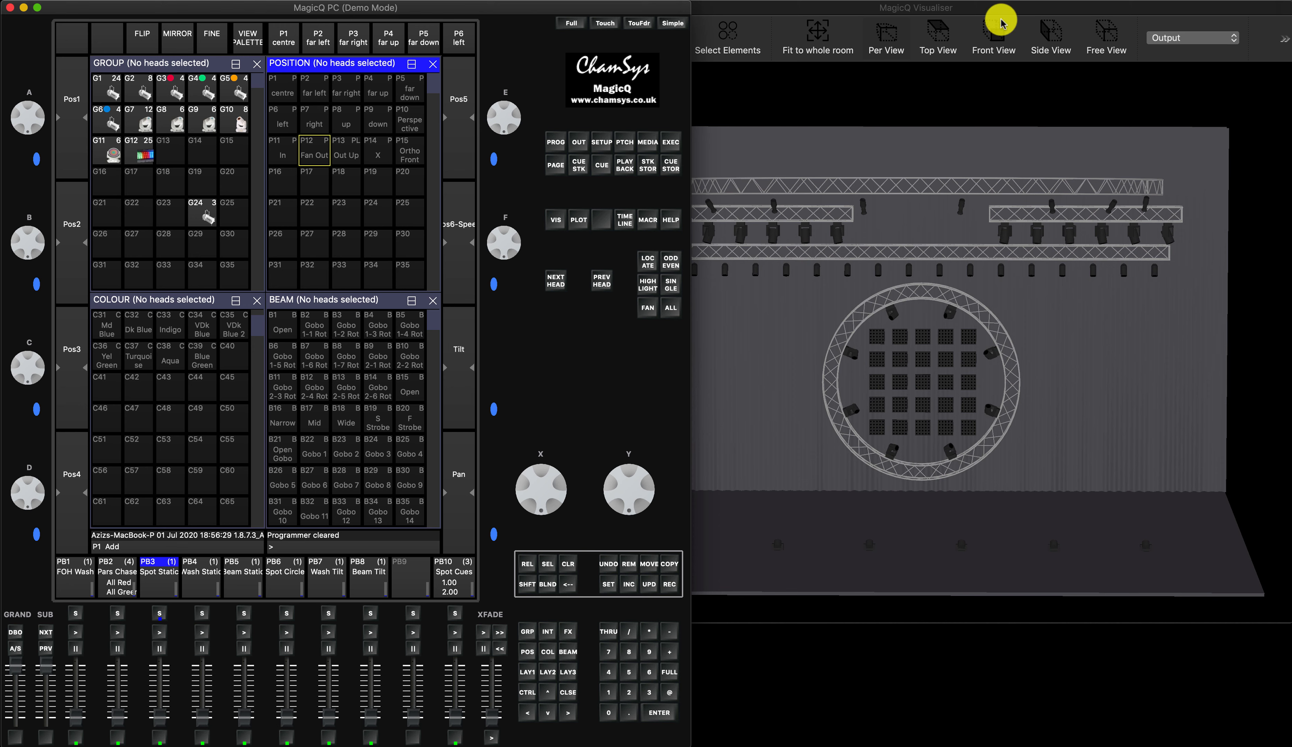
Bring the visualiser window to the front and try to reapply its Live/Preview View
click(961, 6)
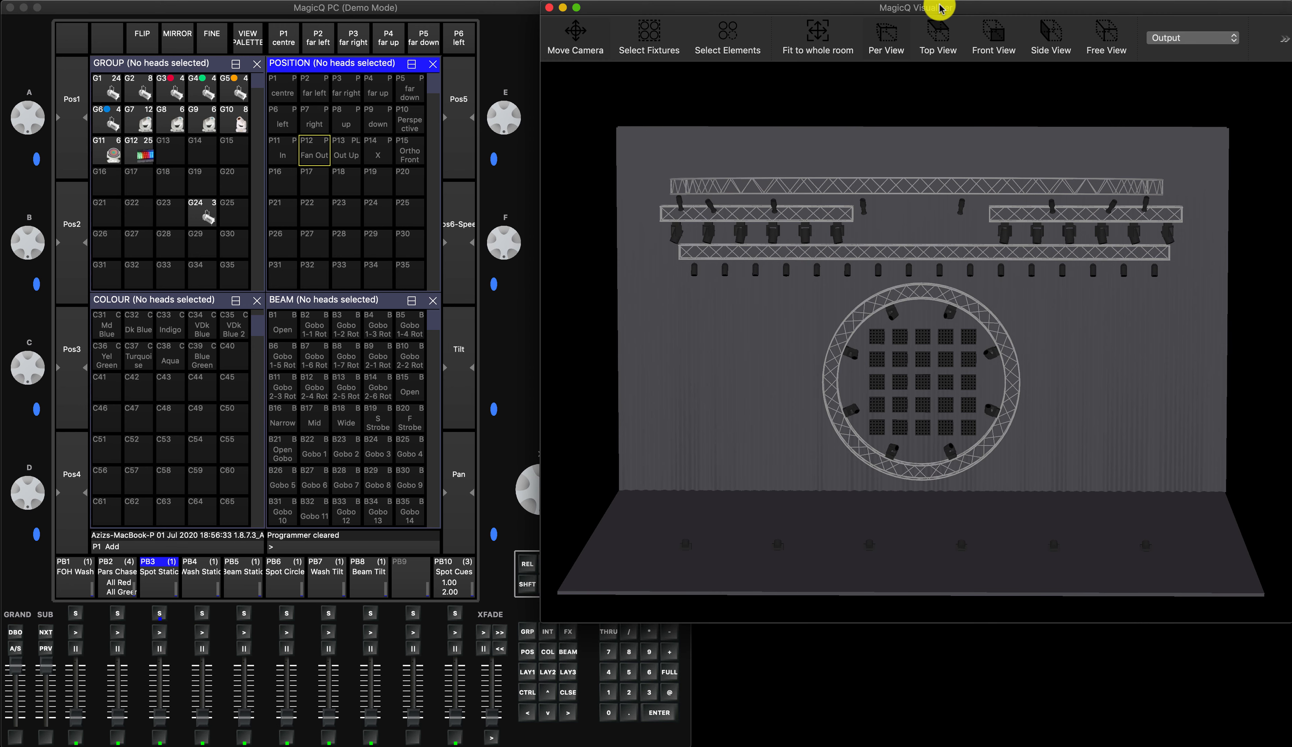
click(464, 10)
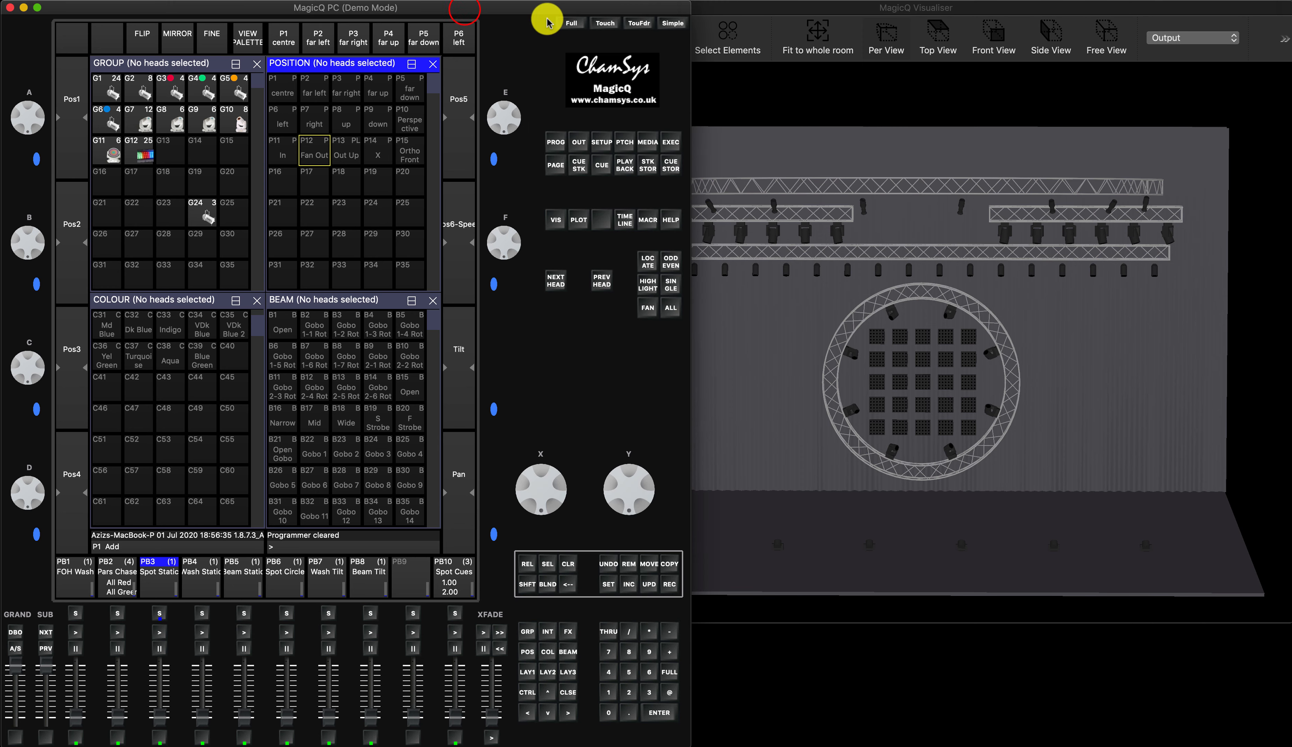
click(737, 5)
click(225, 1)
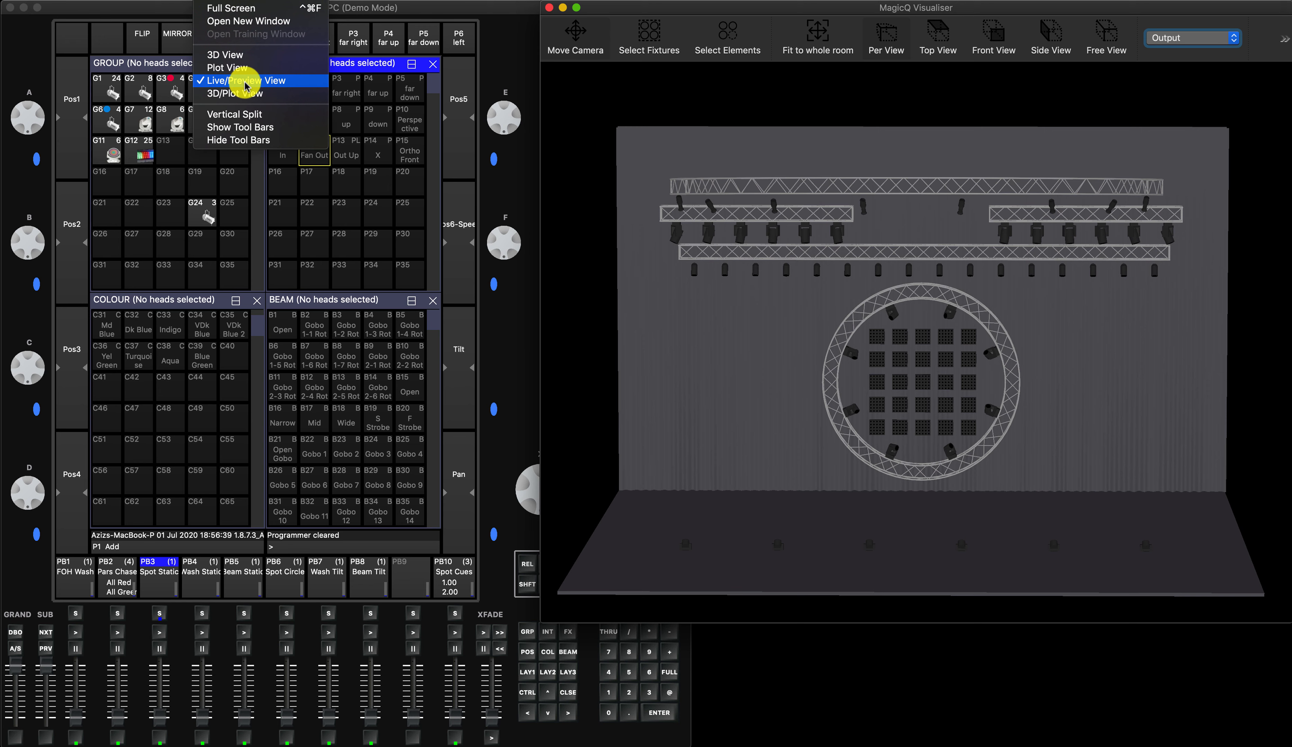
click(262, 84)
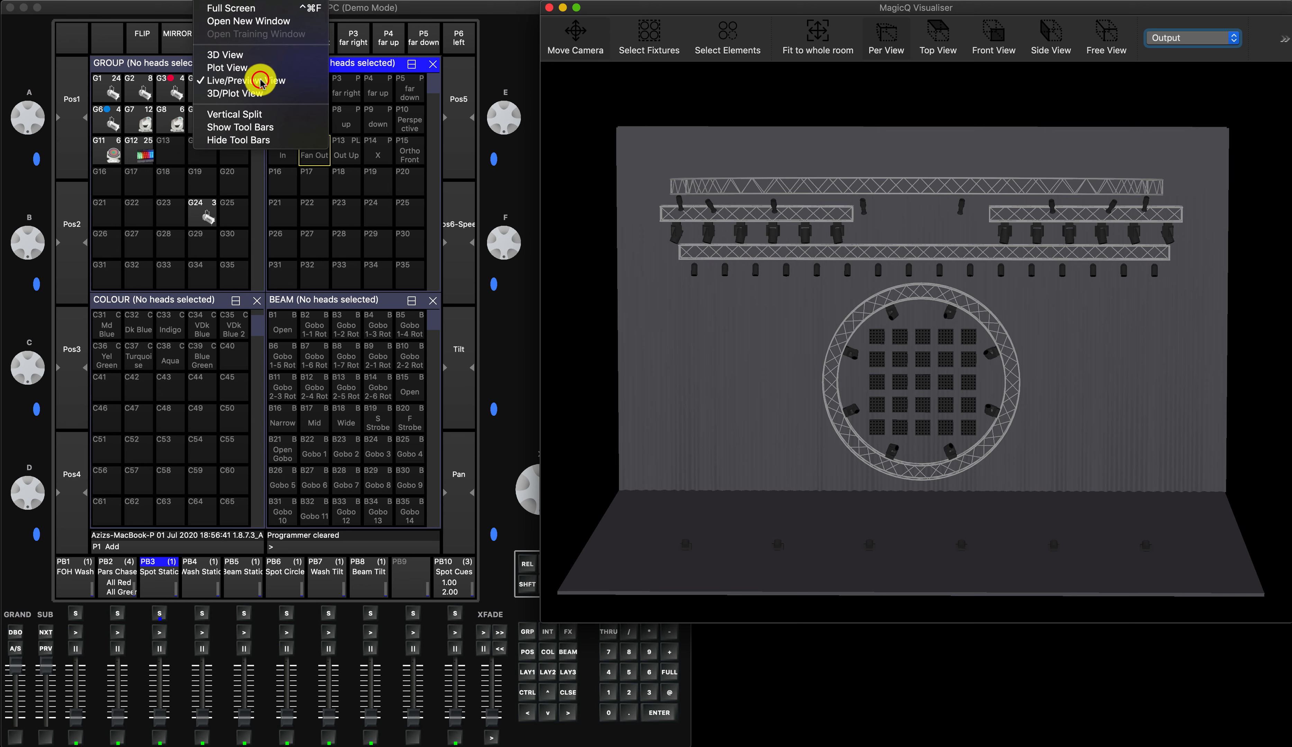
click(210, 1)
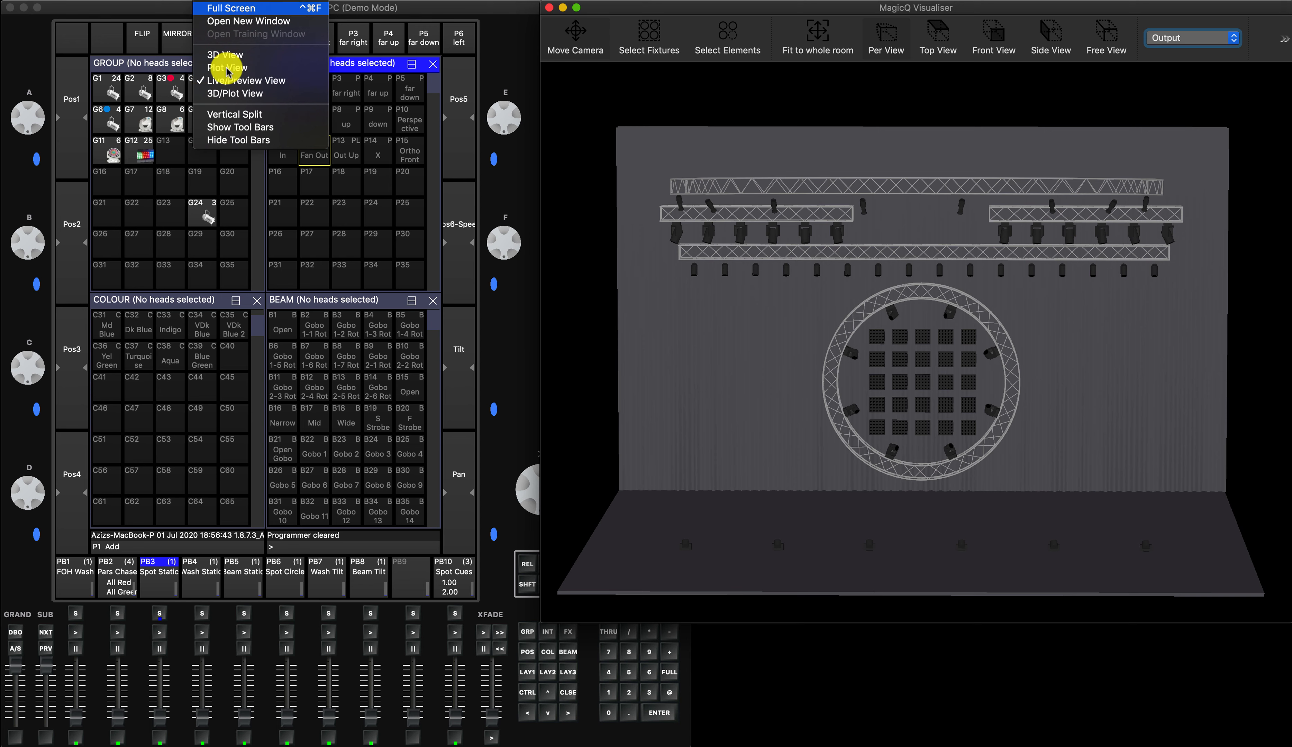
click(226, 82)
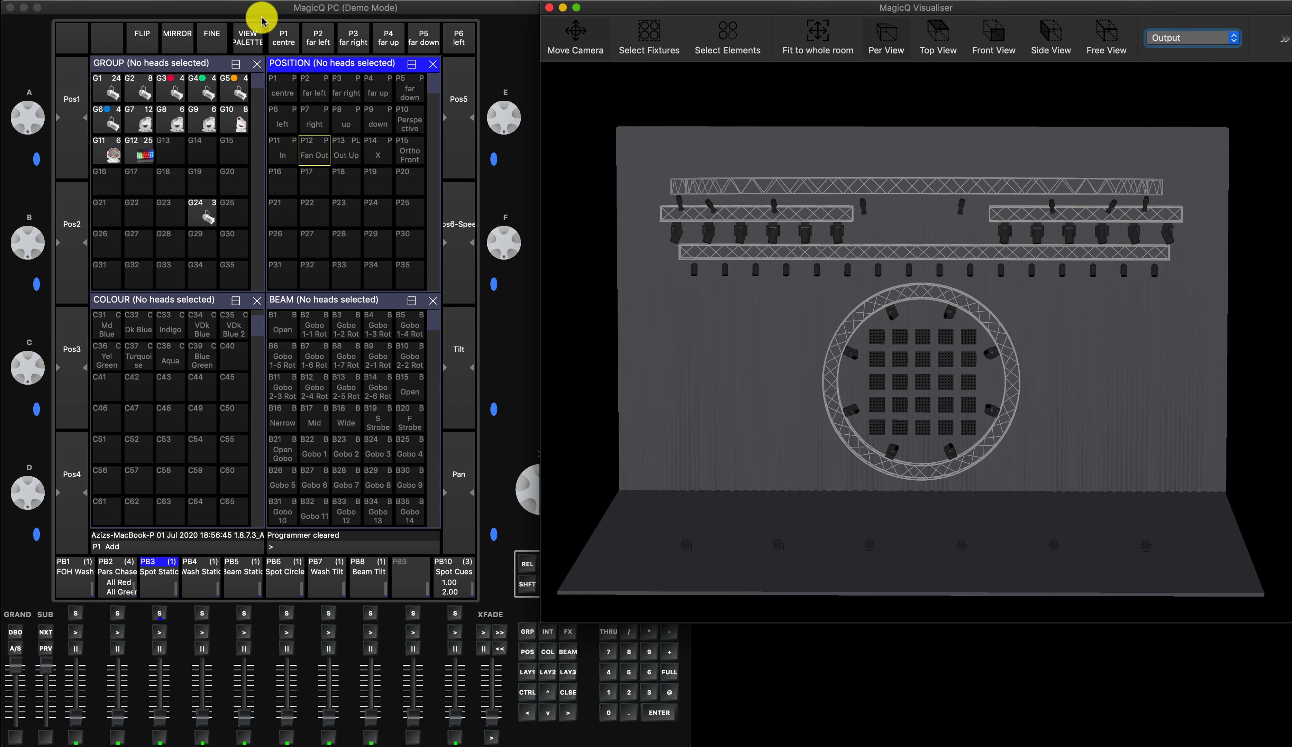